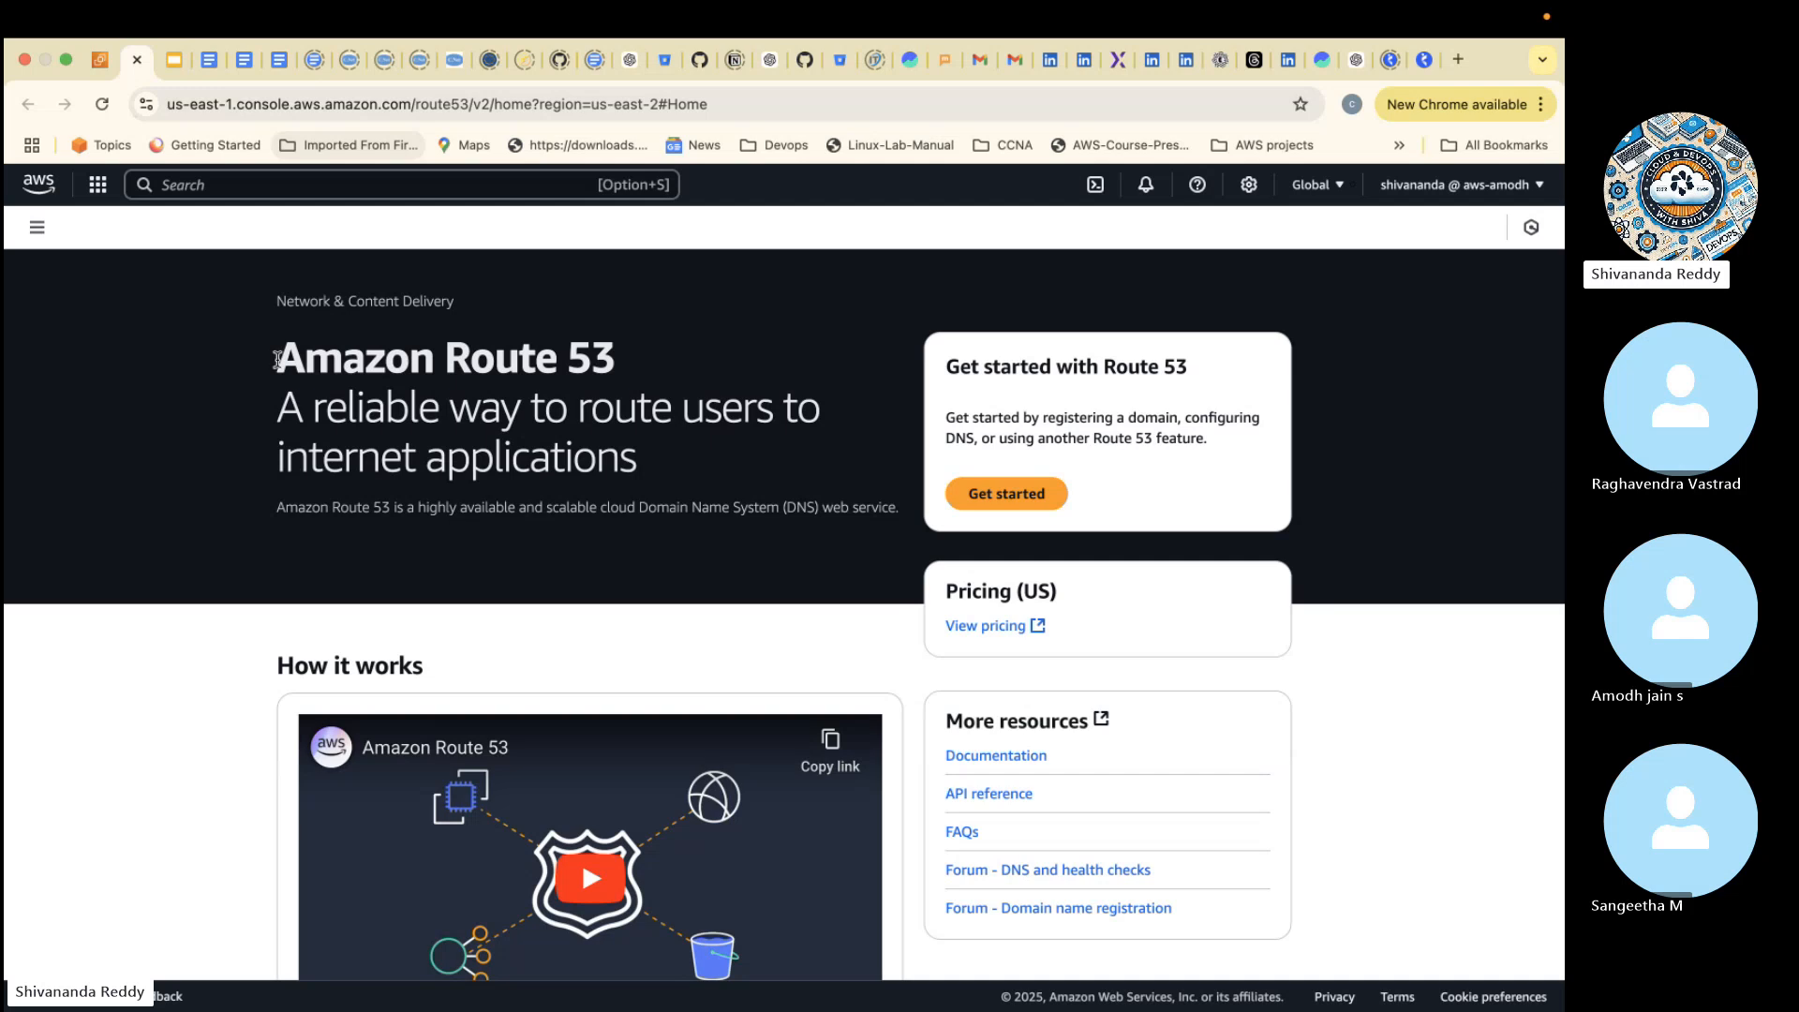
- Copy the Amazon Route 53 headline and its description from the service home page and send them in the Skype call chat
drag(279, 358, 910, 525)
key(super+c)
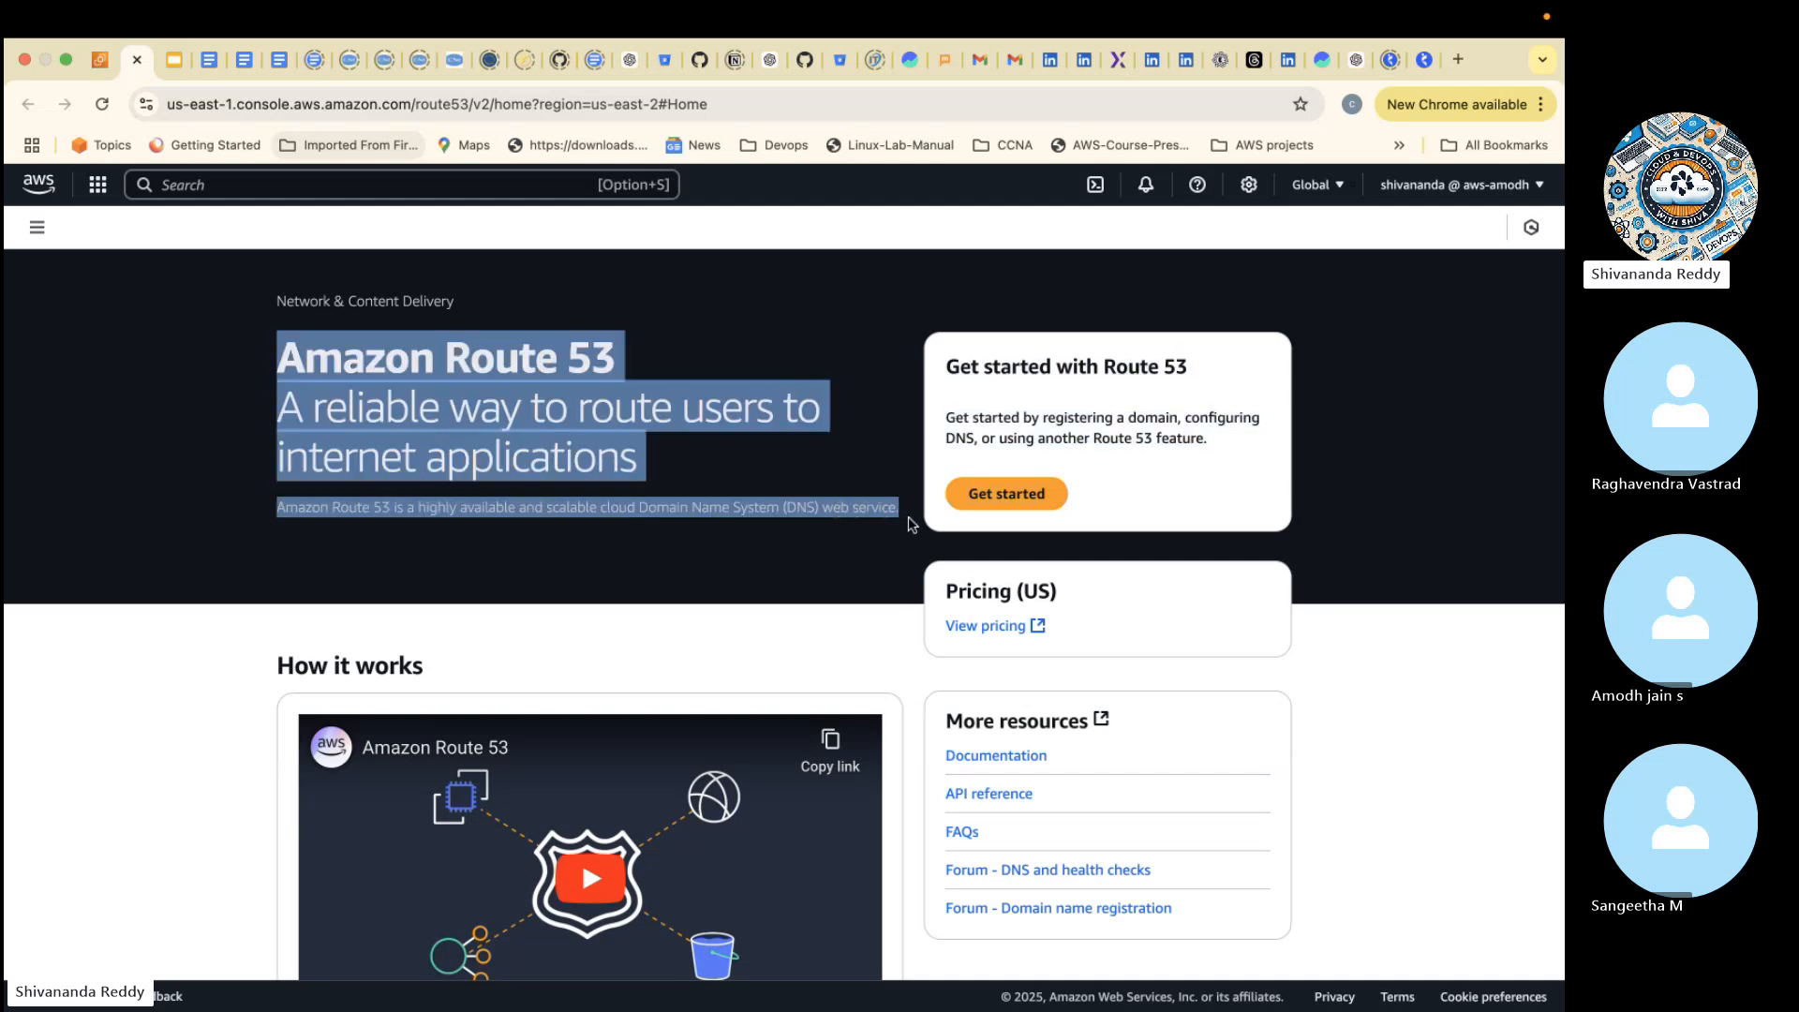
key(ctrl+Left)
key(ctrl+Left)
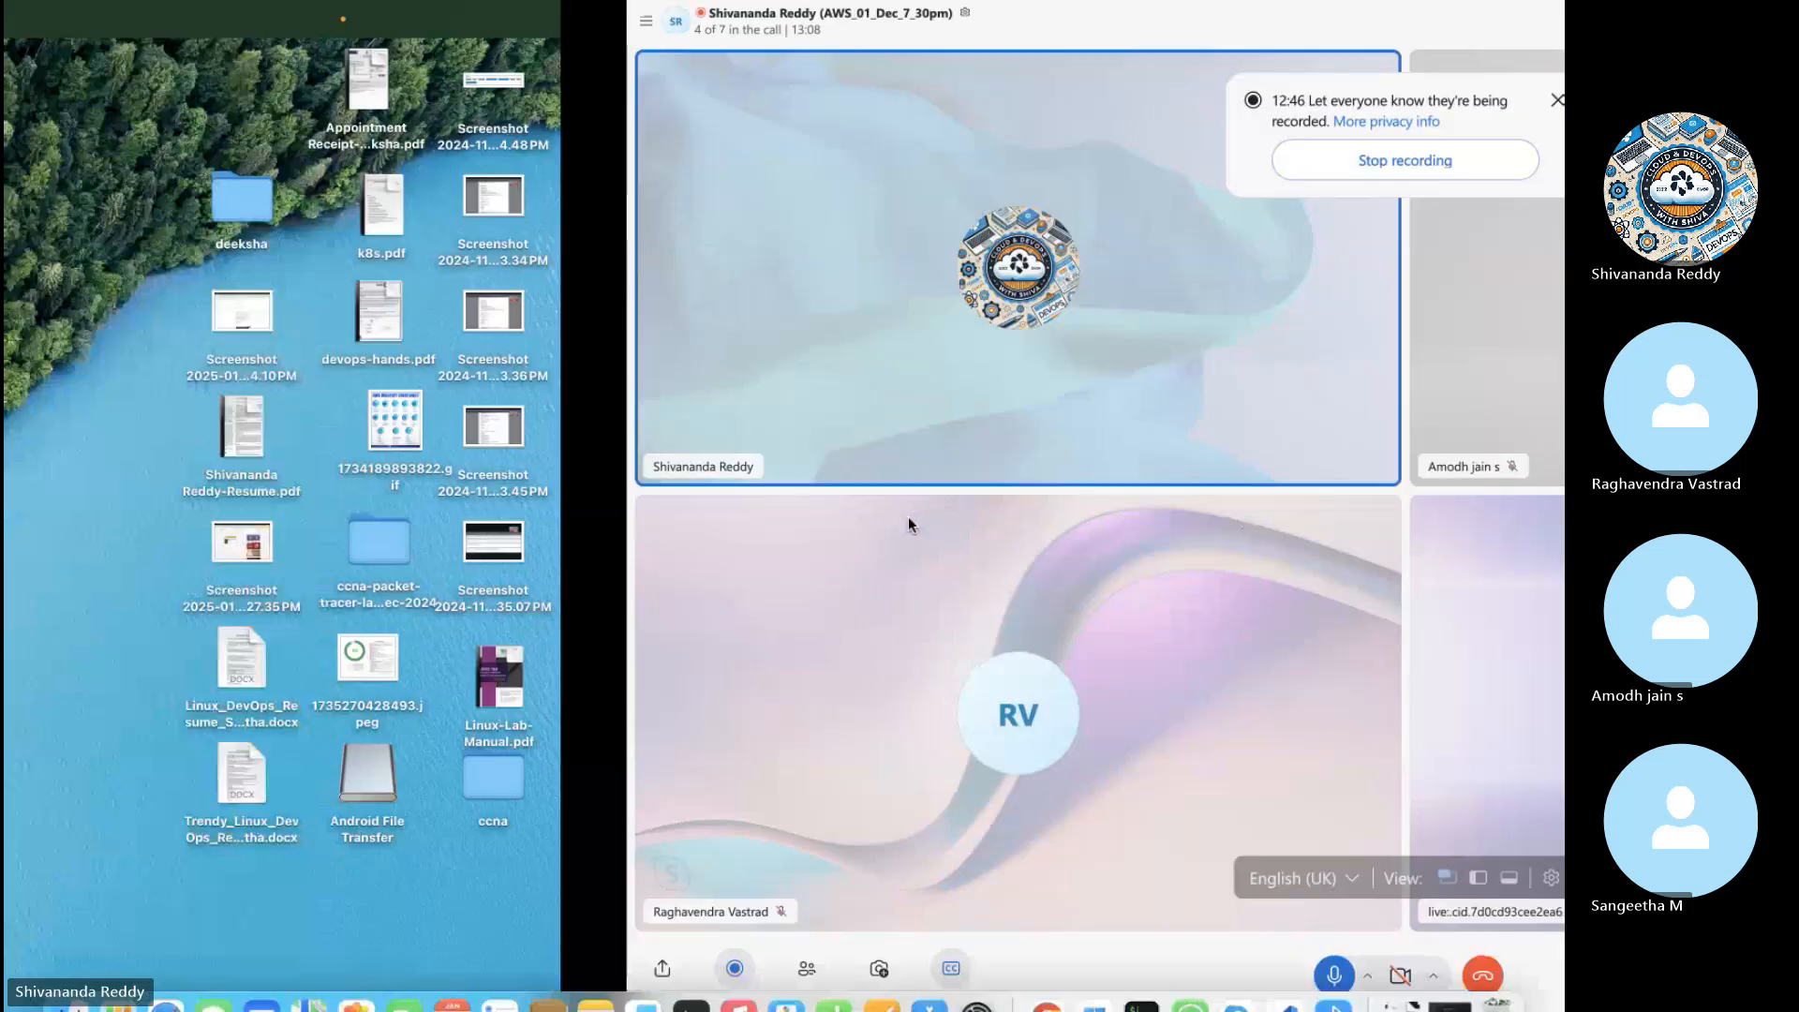
key(ctrl+Right)
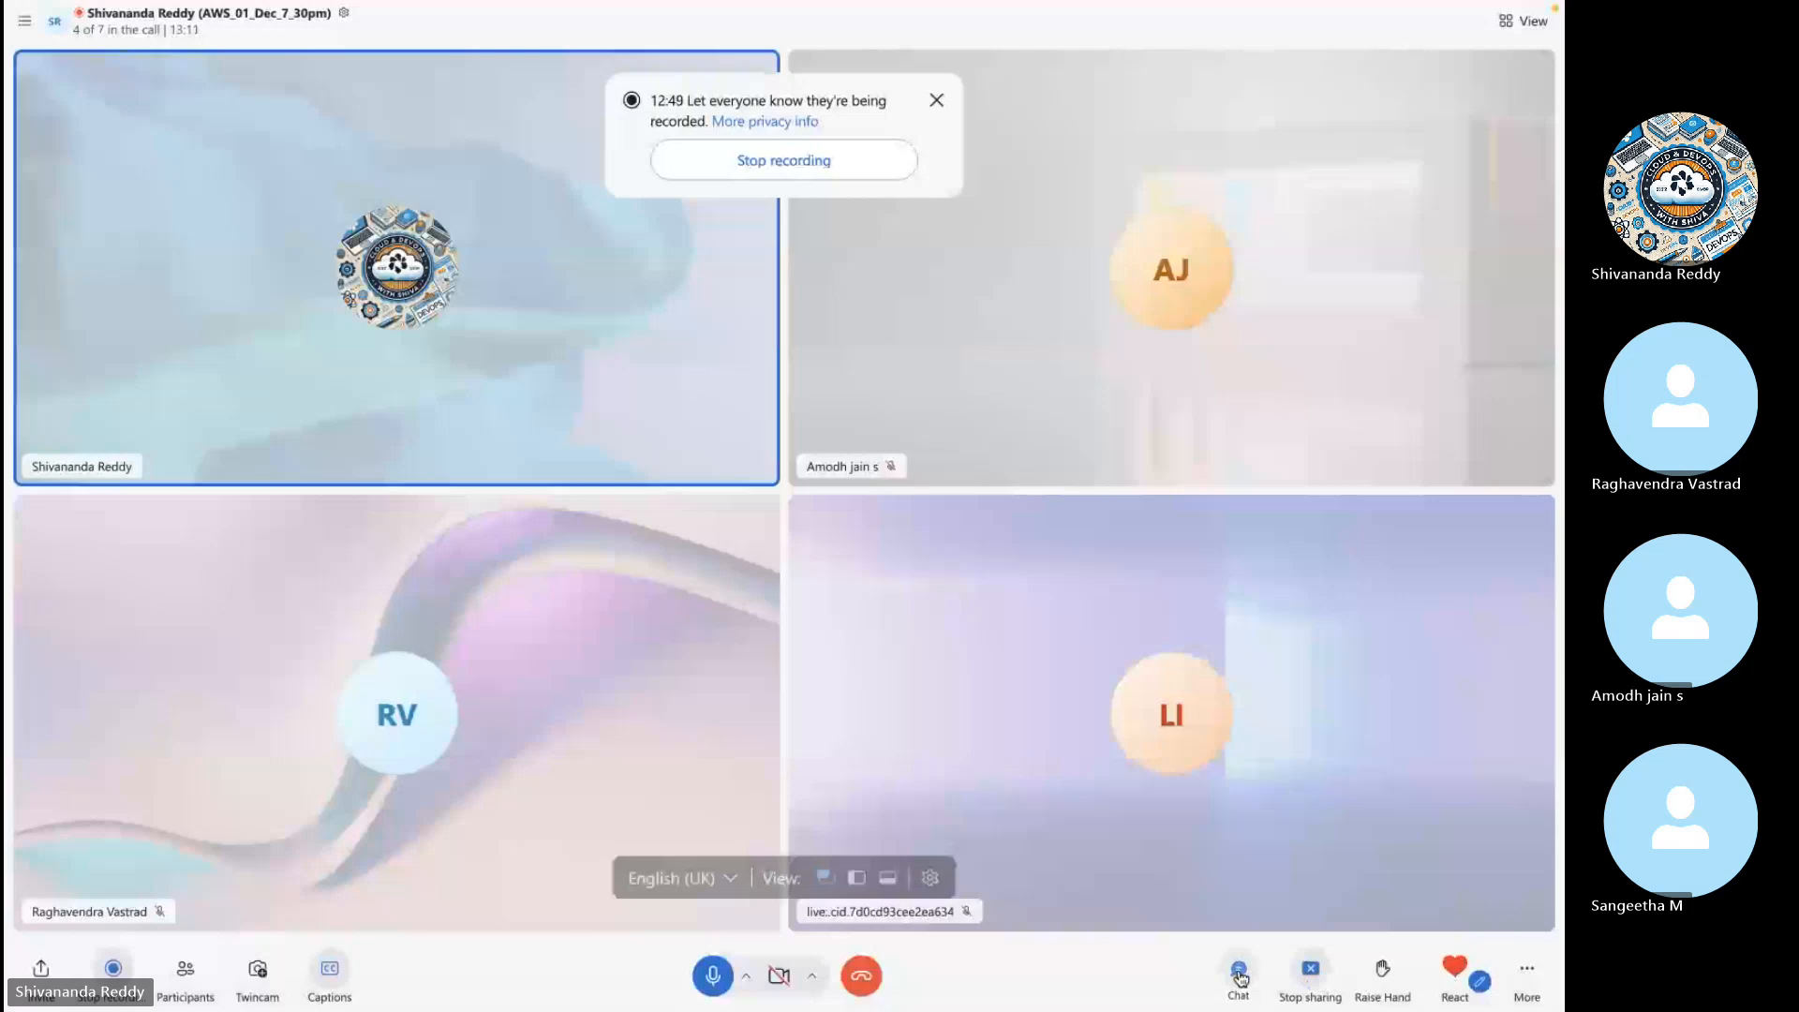
click(1239, 974)
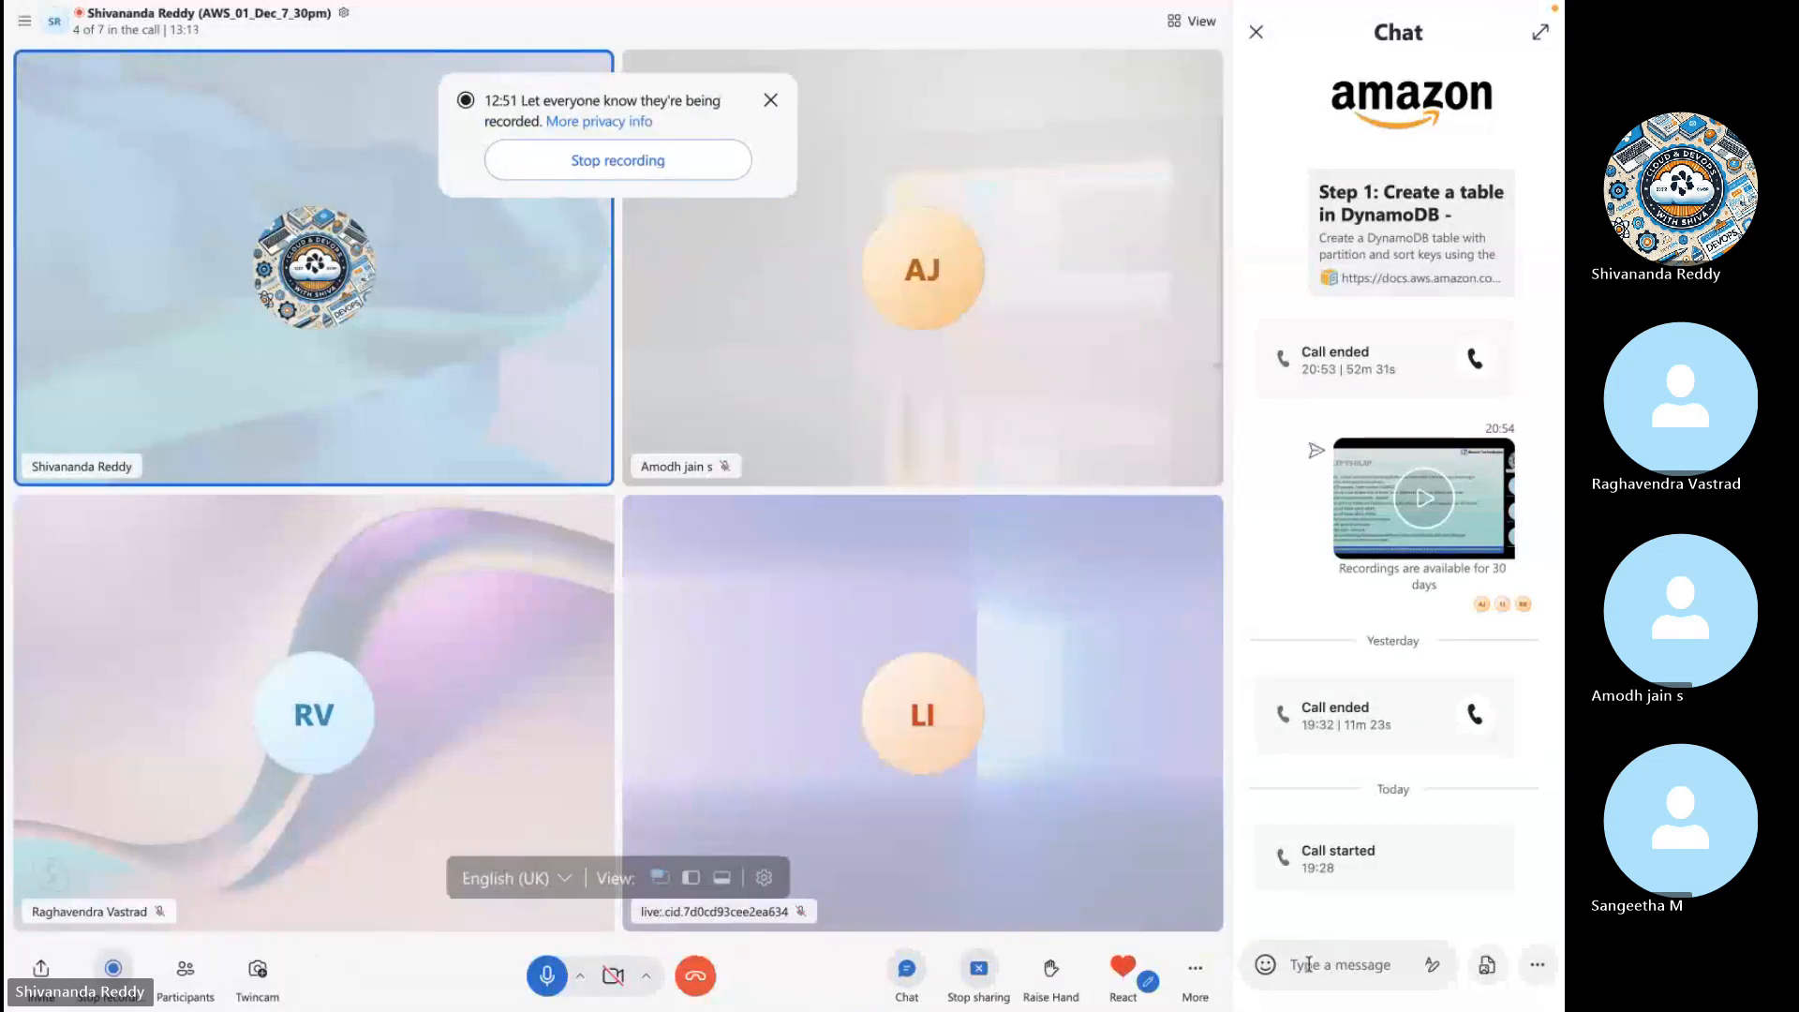
key(super+v)
key(Return)
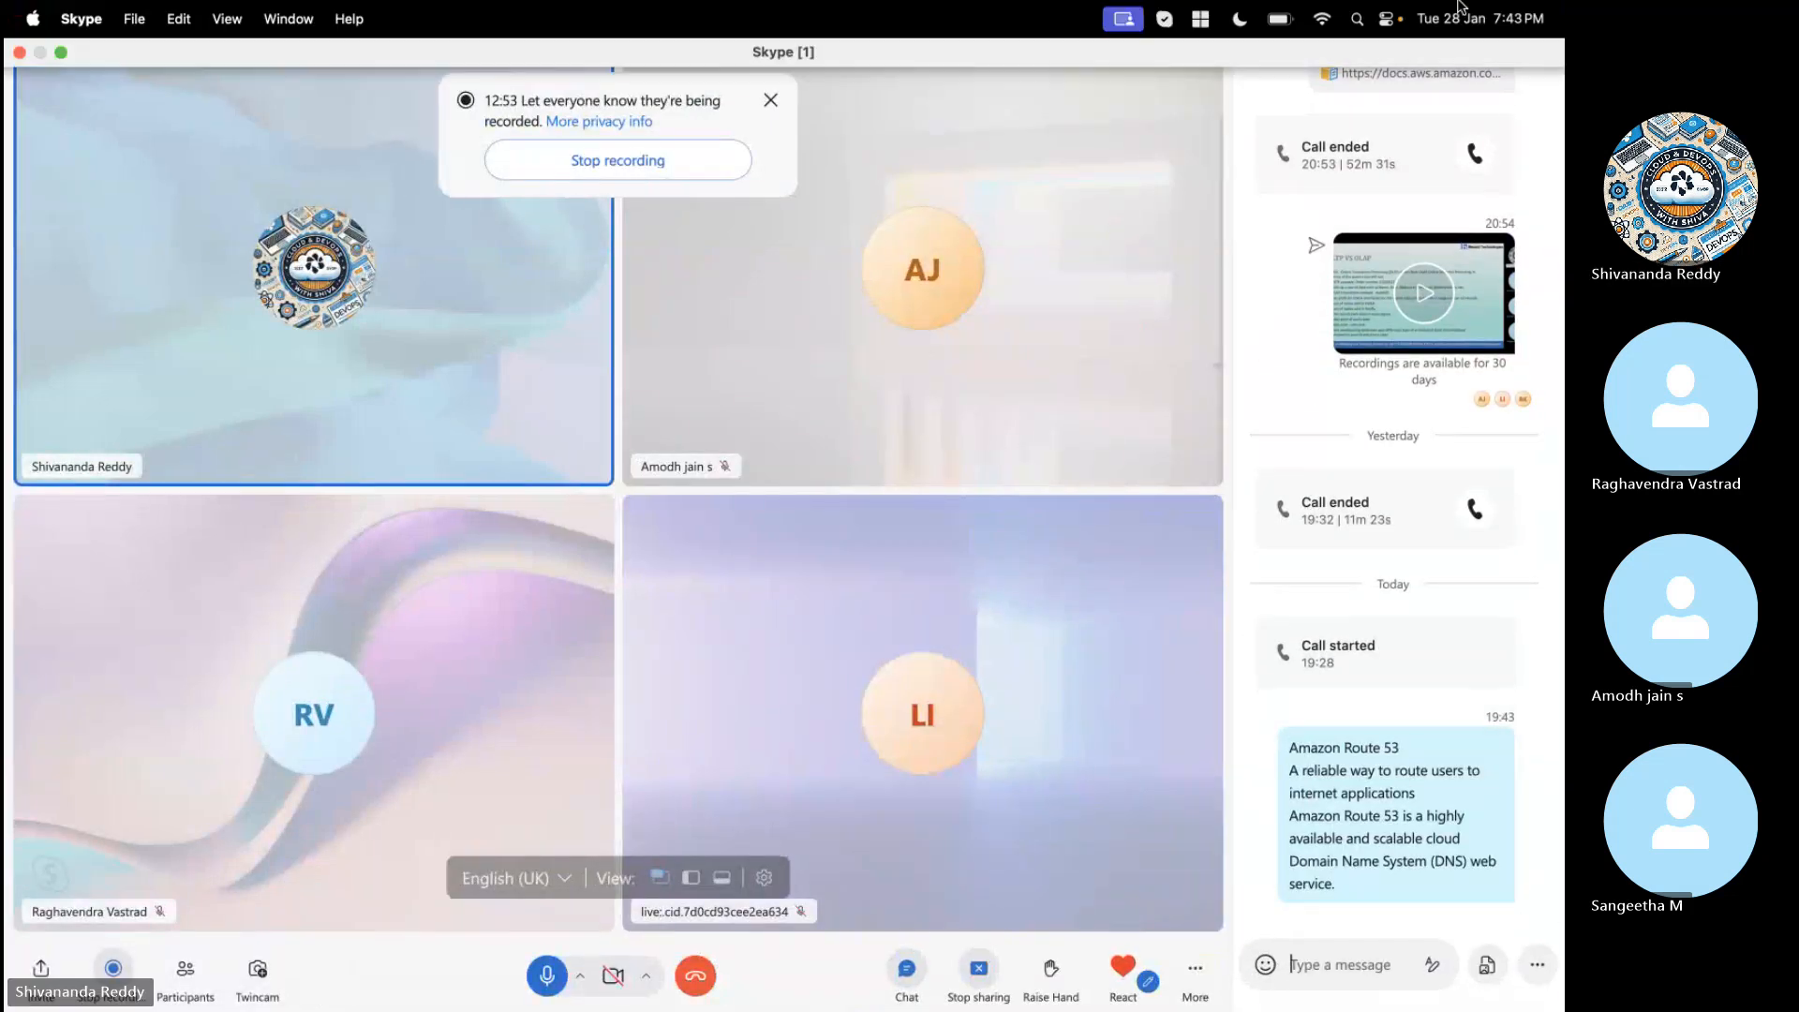
- Return to the browser, copy the text under "Get started with Route 53", and send it in the Skype call chat
key(ctrl+Right)
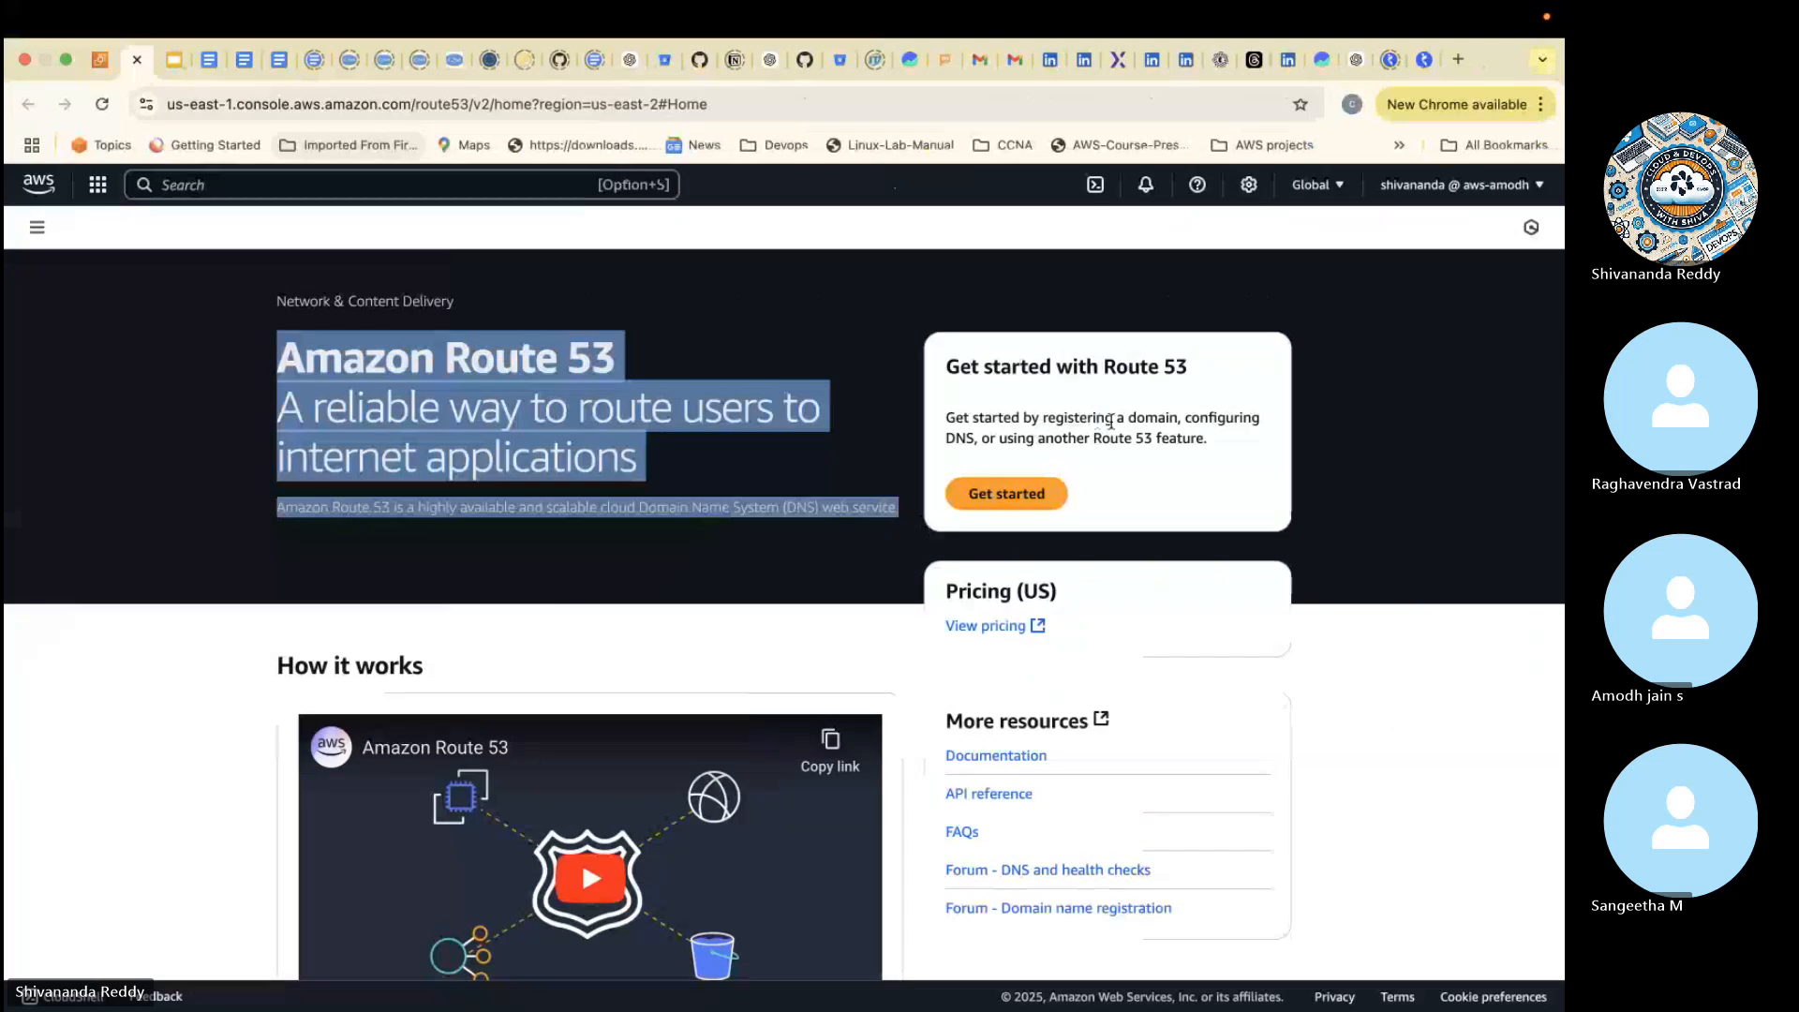
drag(1217, 438, 949, 401)
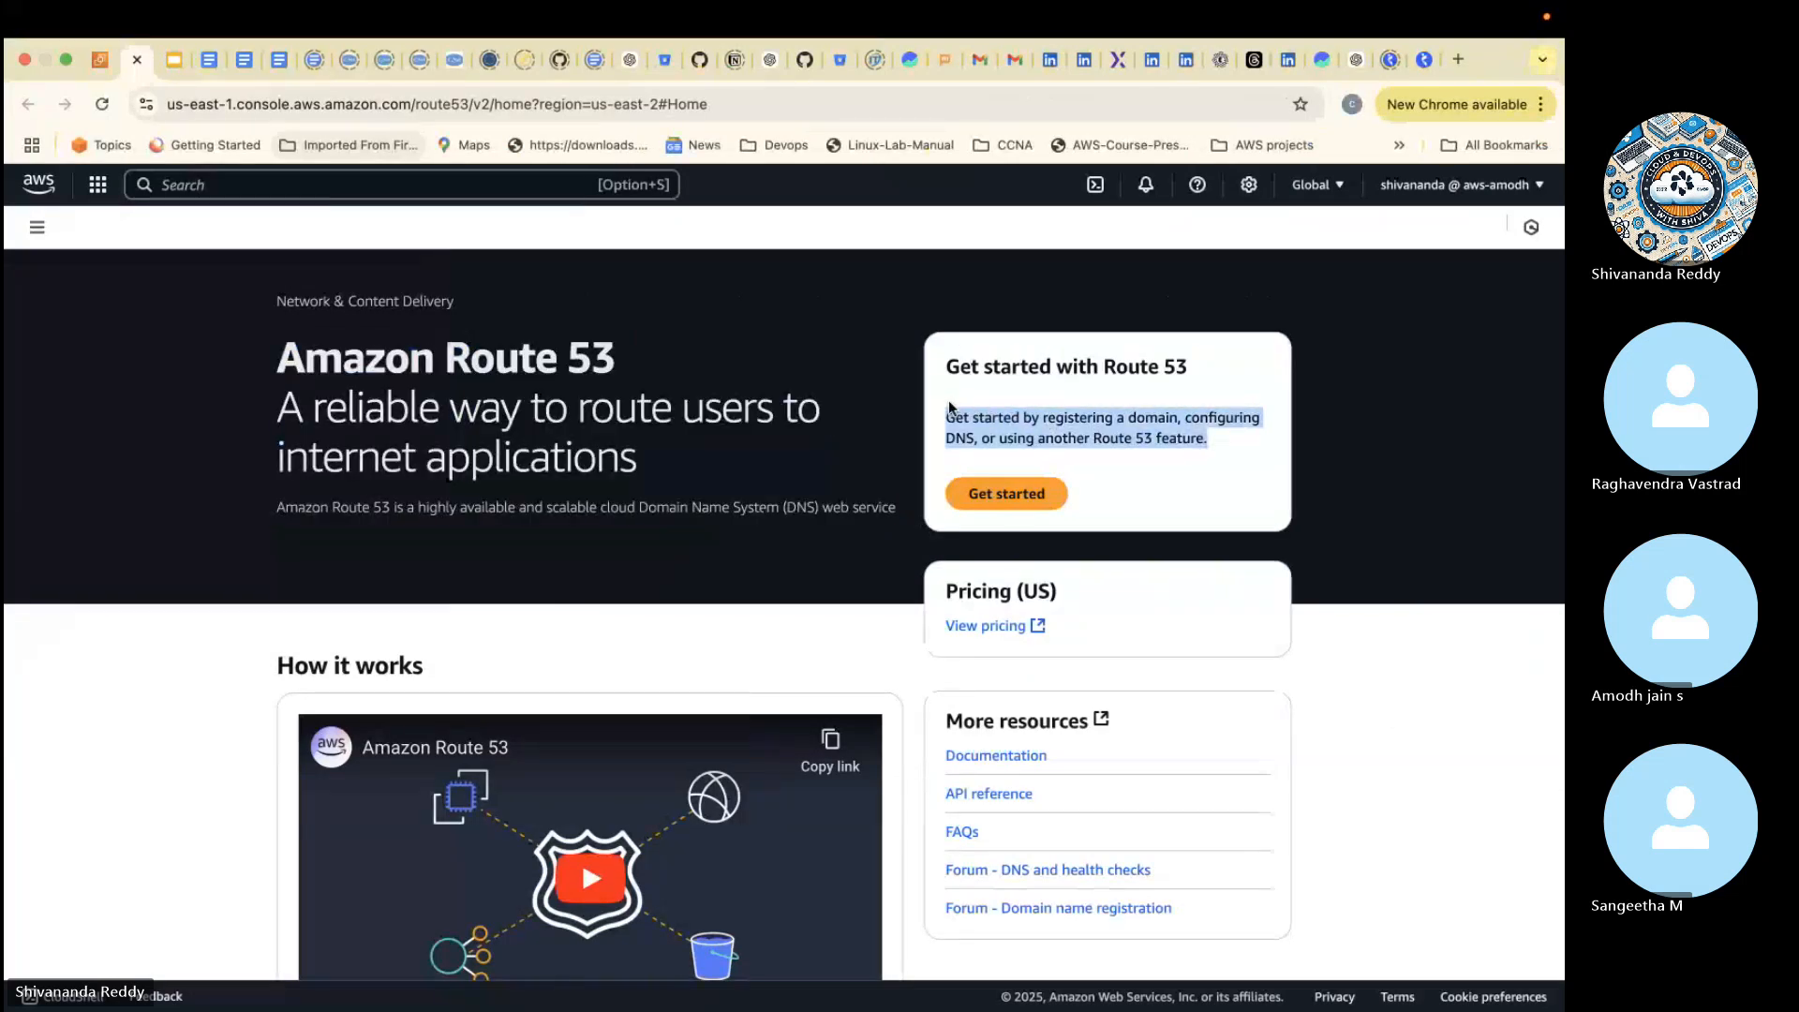
key(super+c)
key(ctrl+Left)
key(super+v)
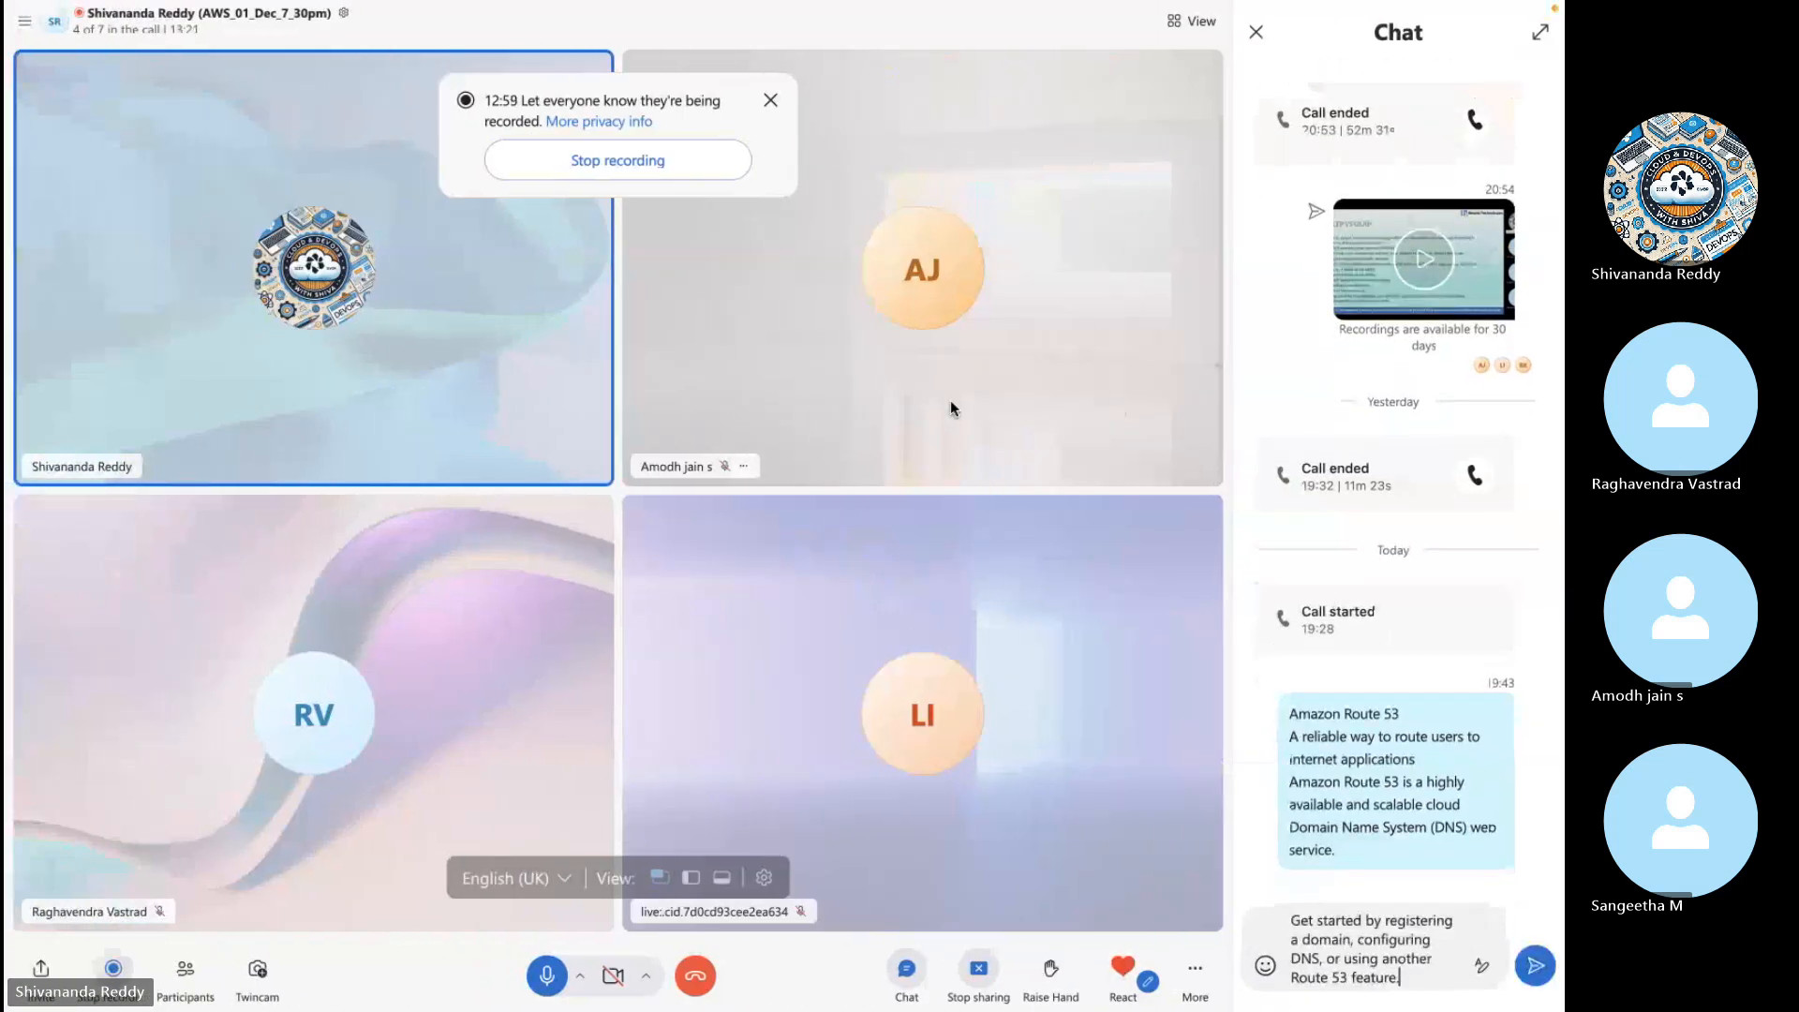
key(Return)
- Copy the whole Products section, from Domain names through Resolver, from the Route 53 page in the browser and send it in the Skype chat
key(ctrl+Right)
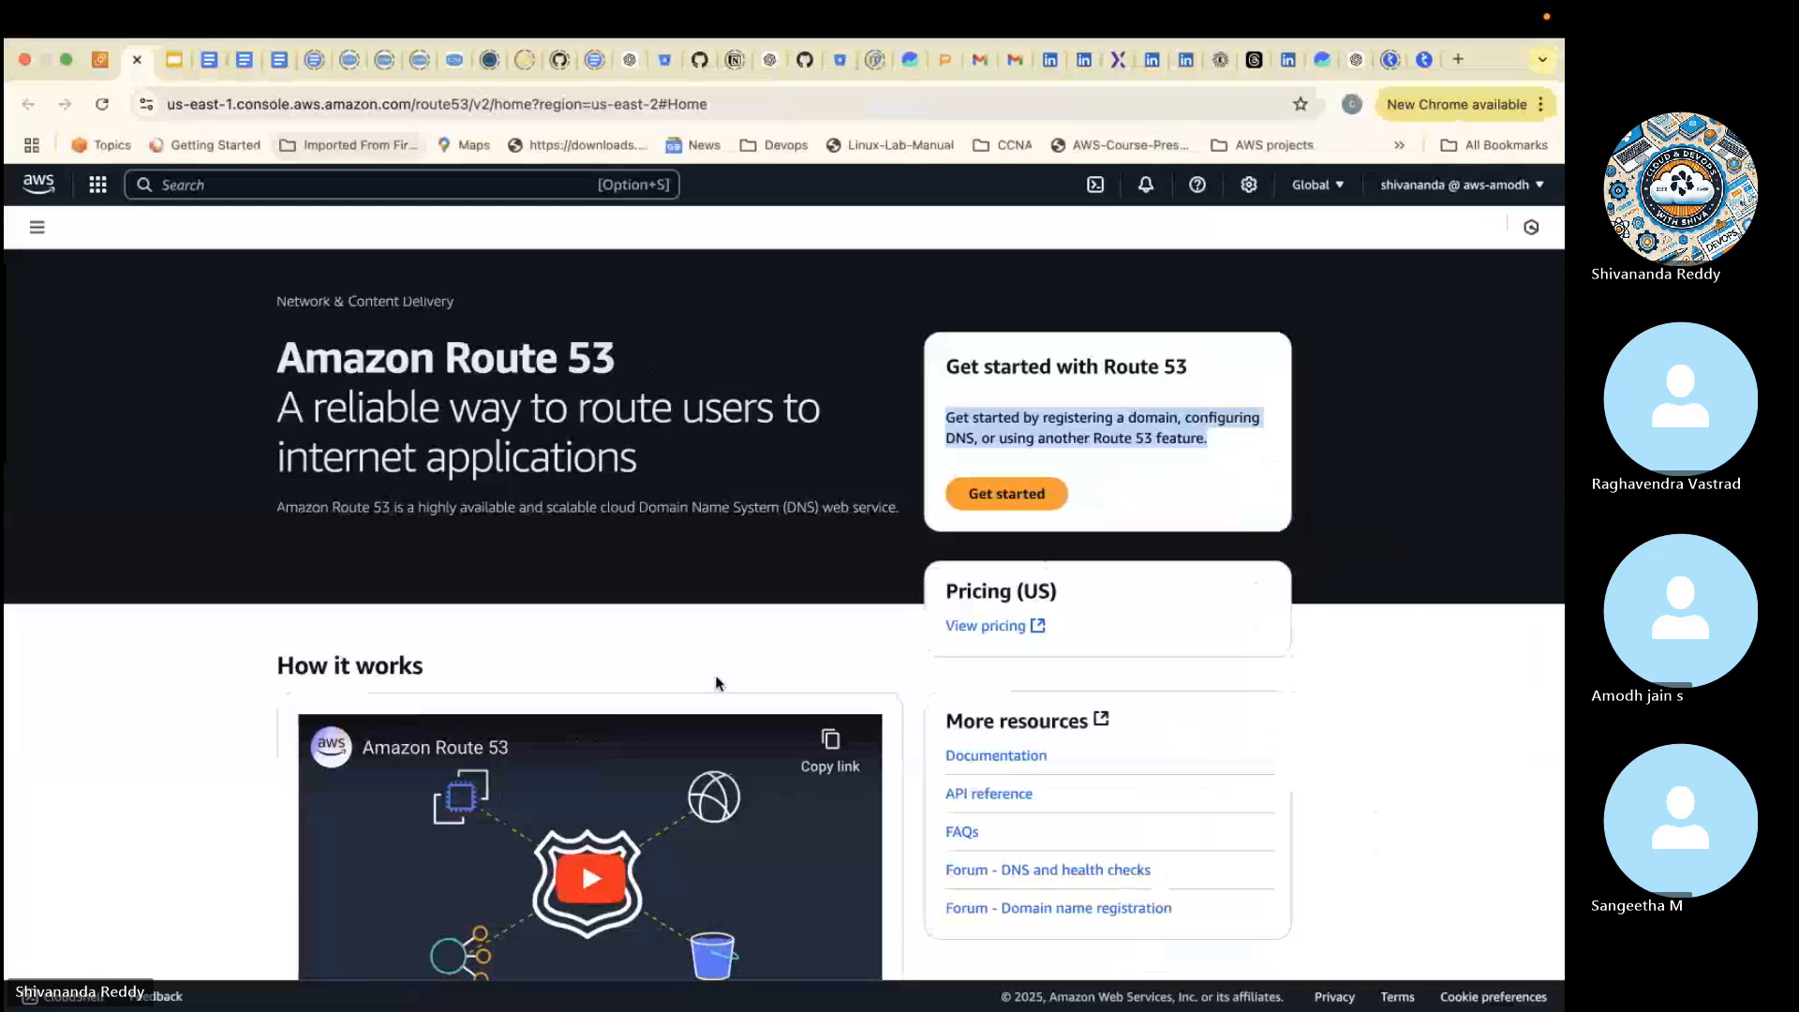
scroll(716, 676, down, 7)
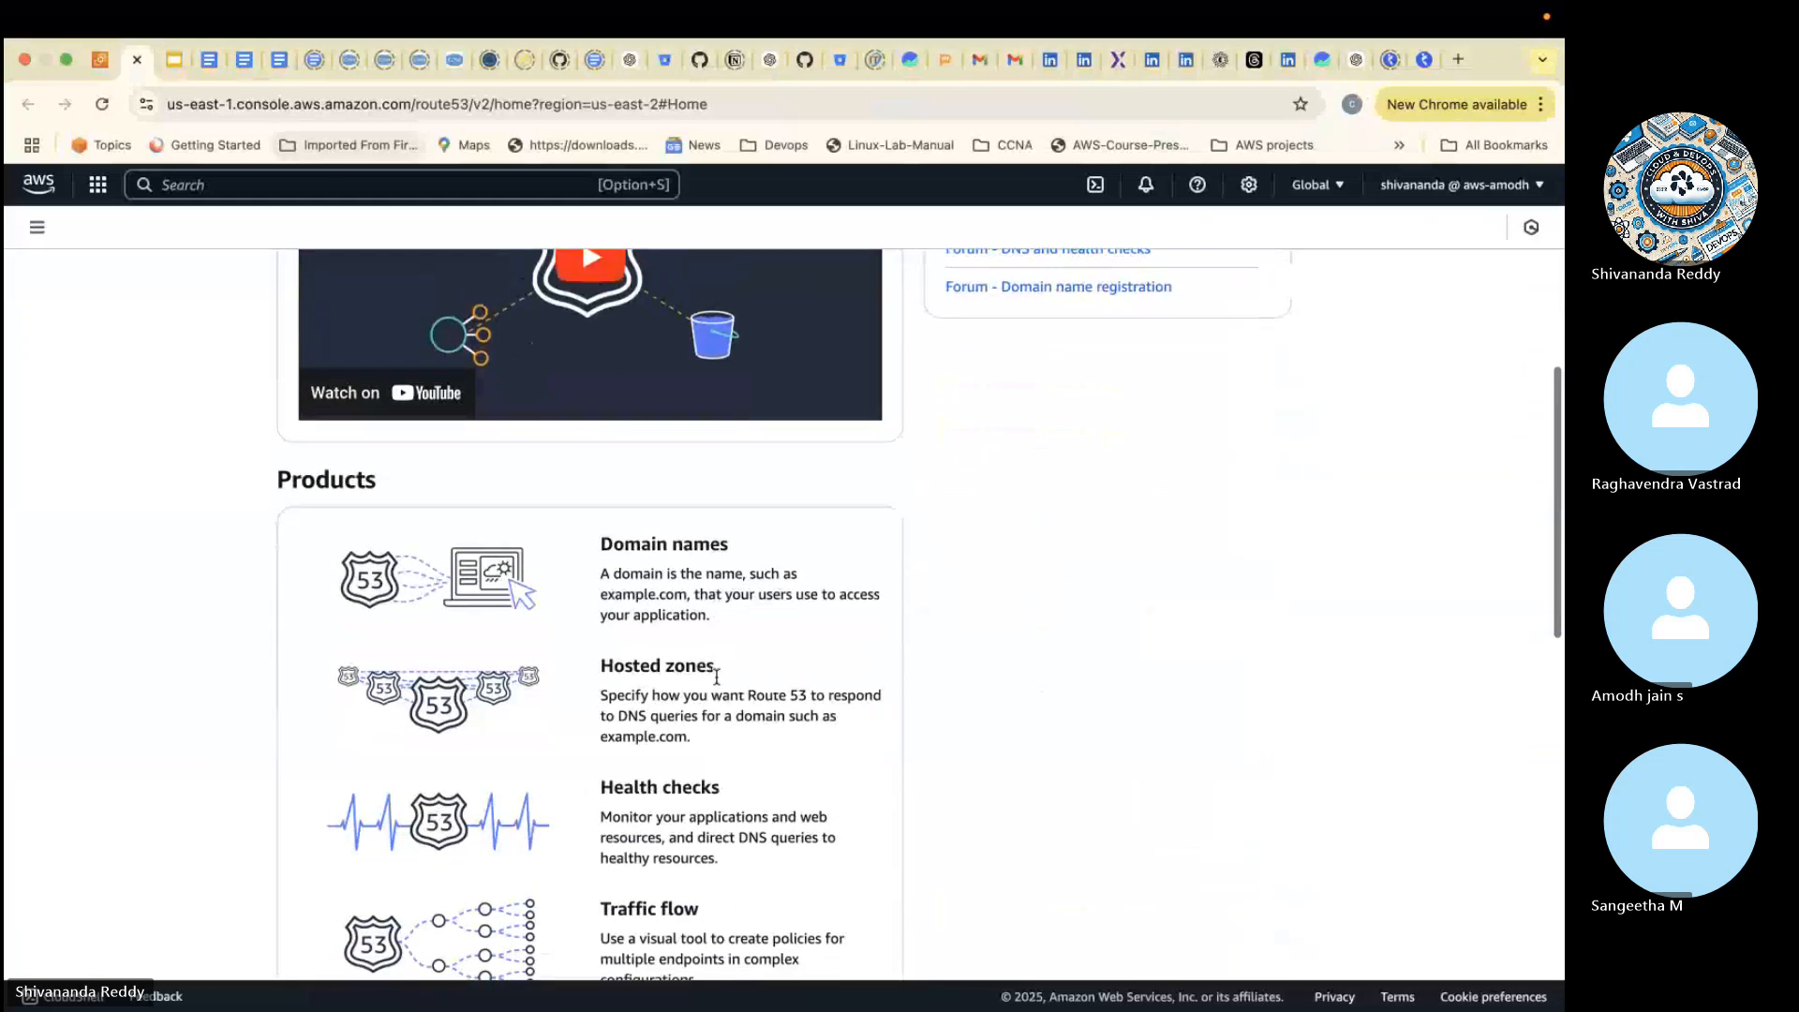
scroll(716, 677, down, 2)
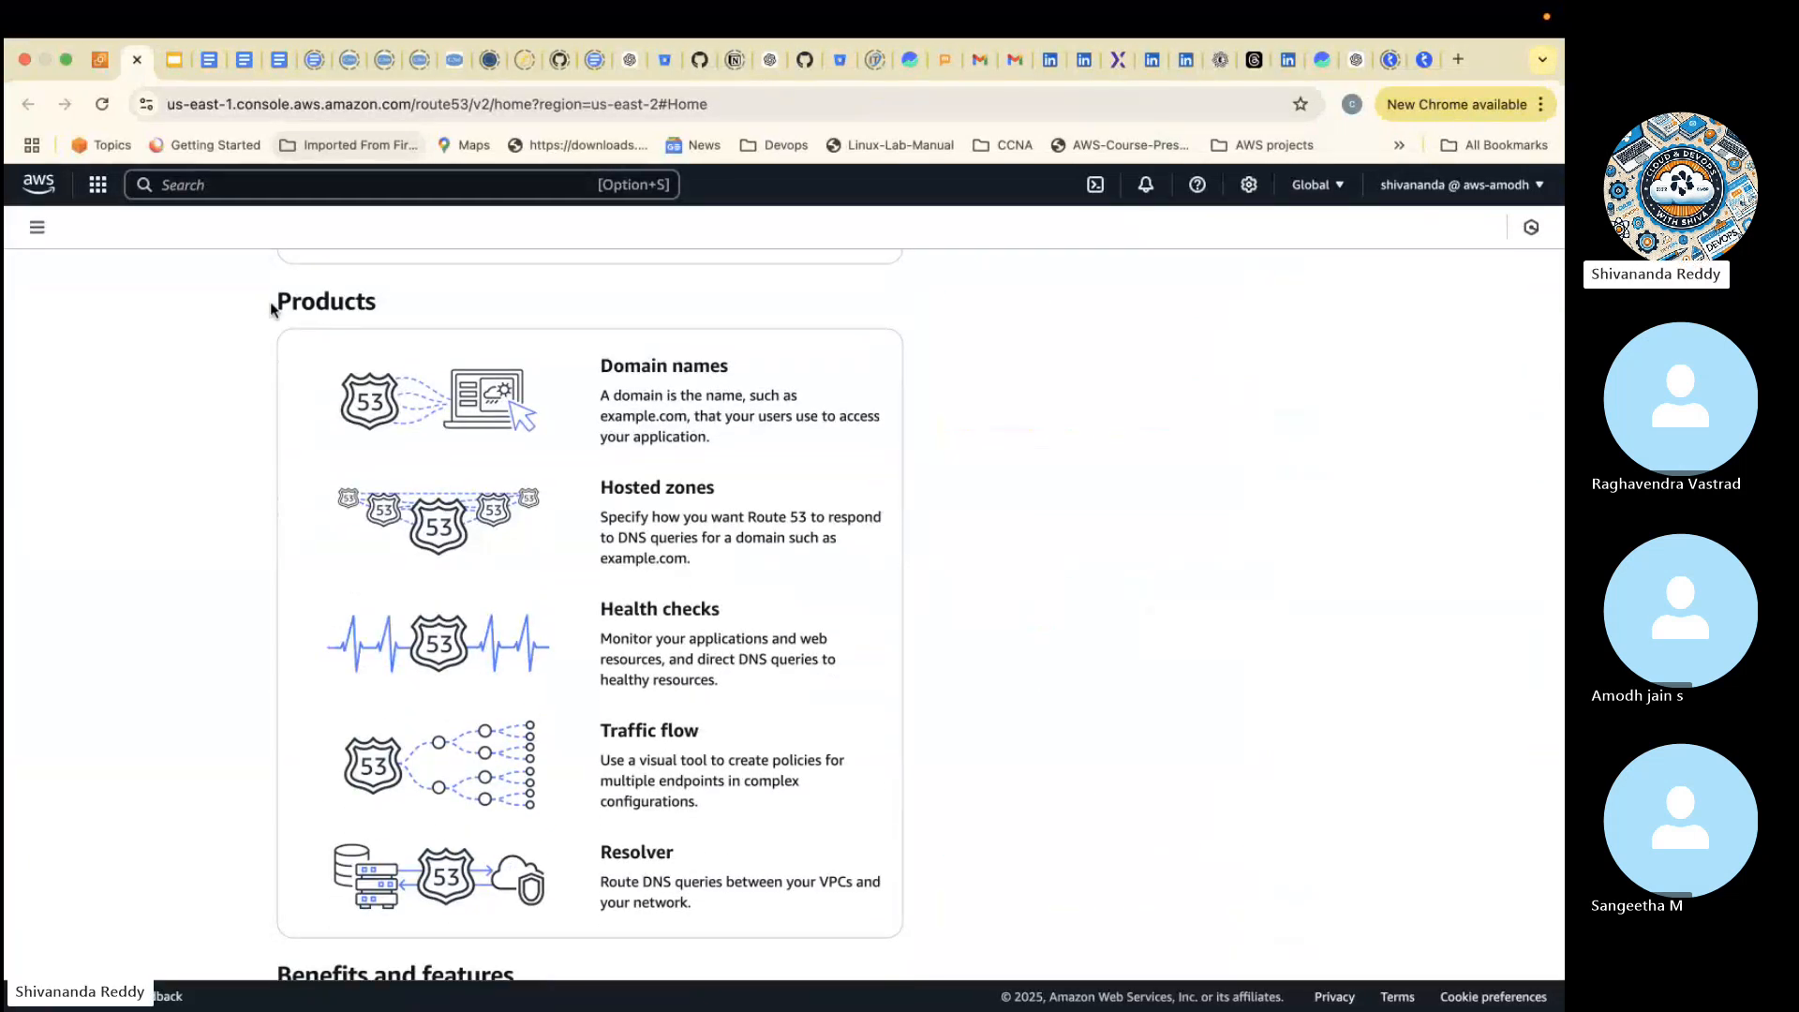
mouse_move(274, 305)
mouse_down()
mouse_move(494, 554)
mouse_move(525, 806)
mouse_move(745, 912)
mouse_up()
key(ctrl+Left)
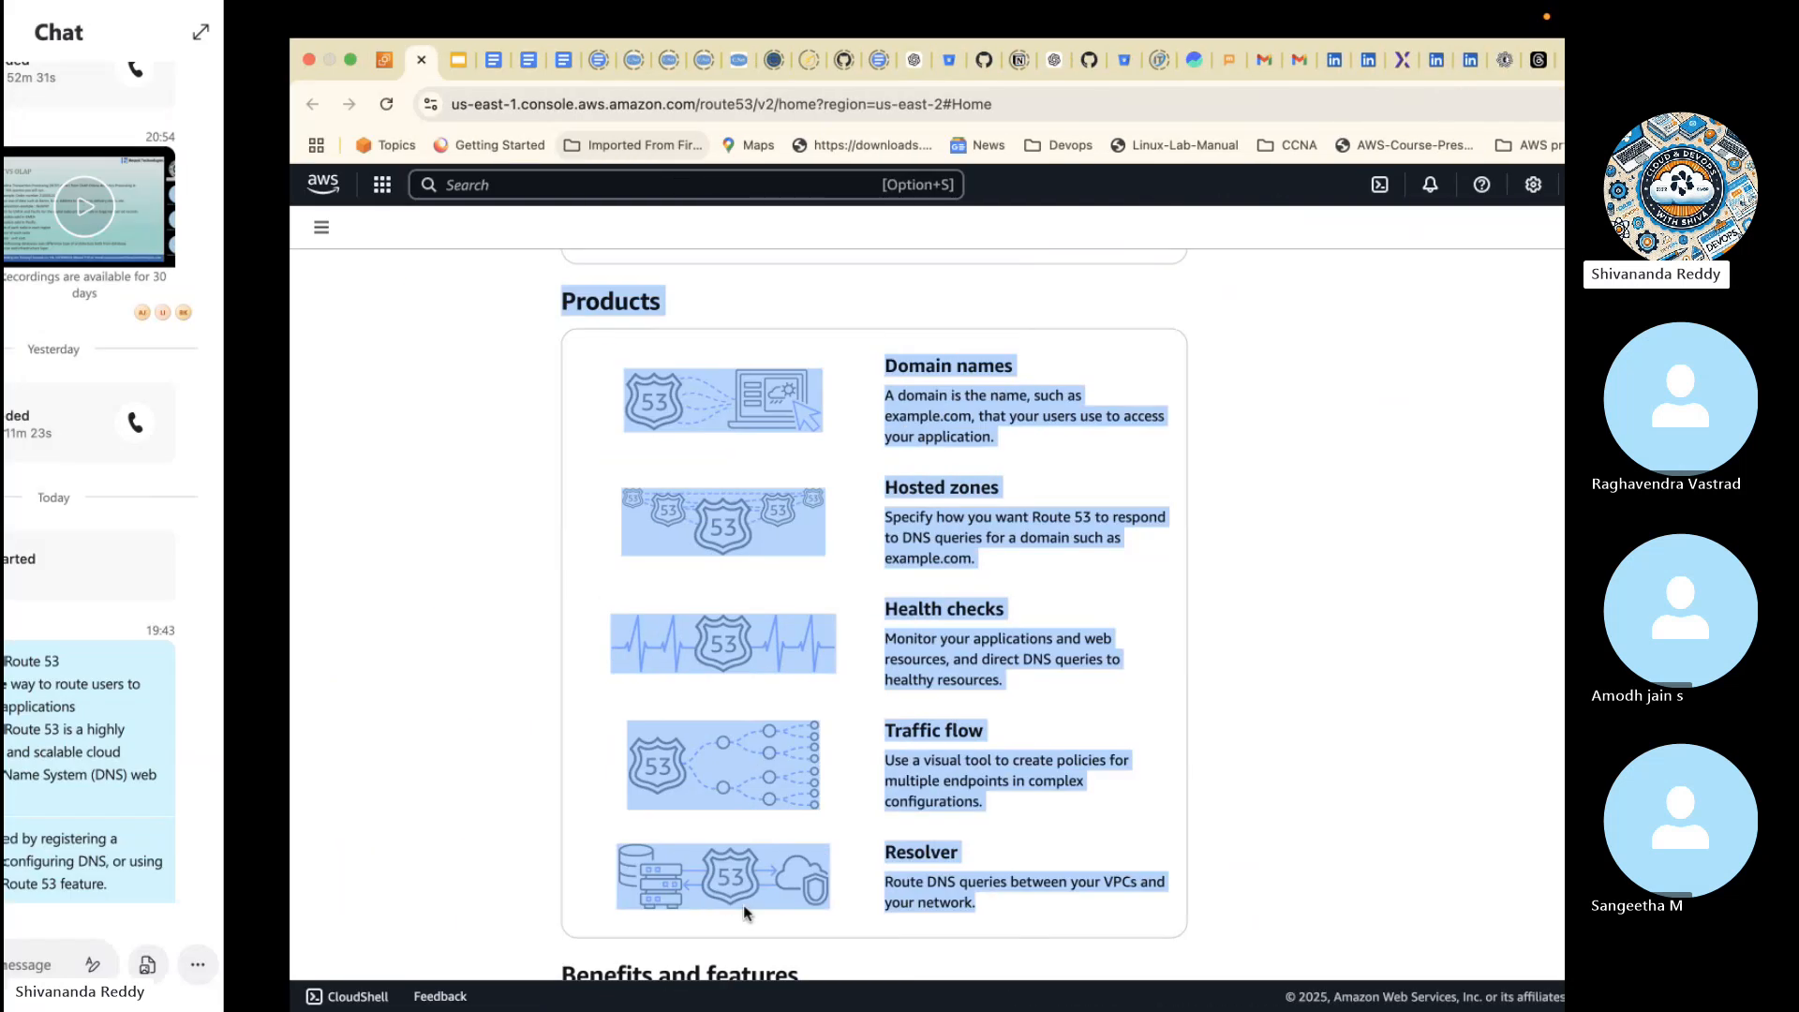
key(super+v)
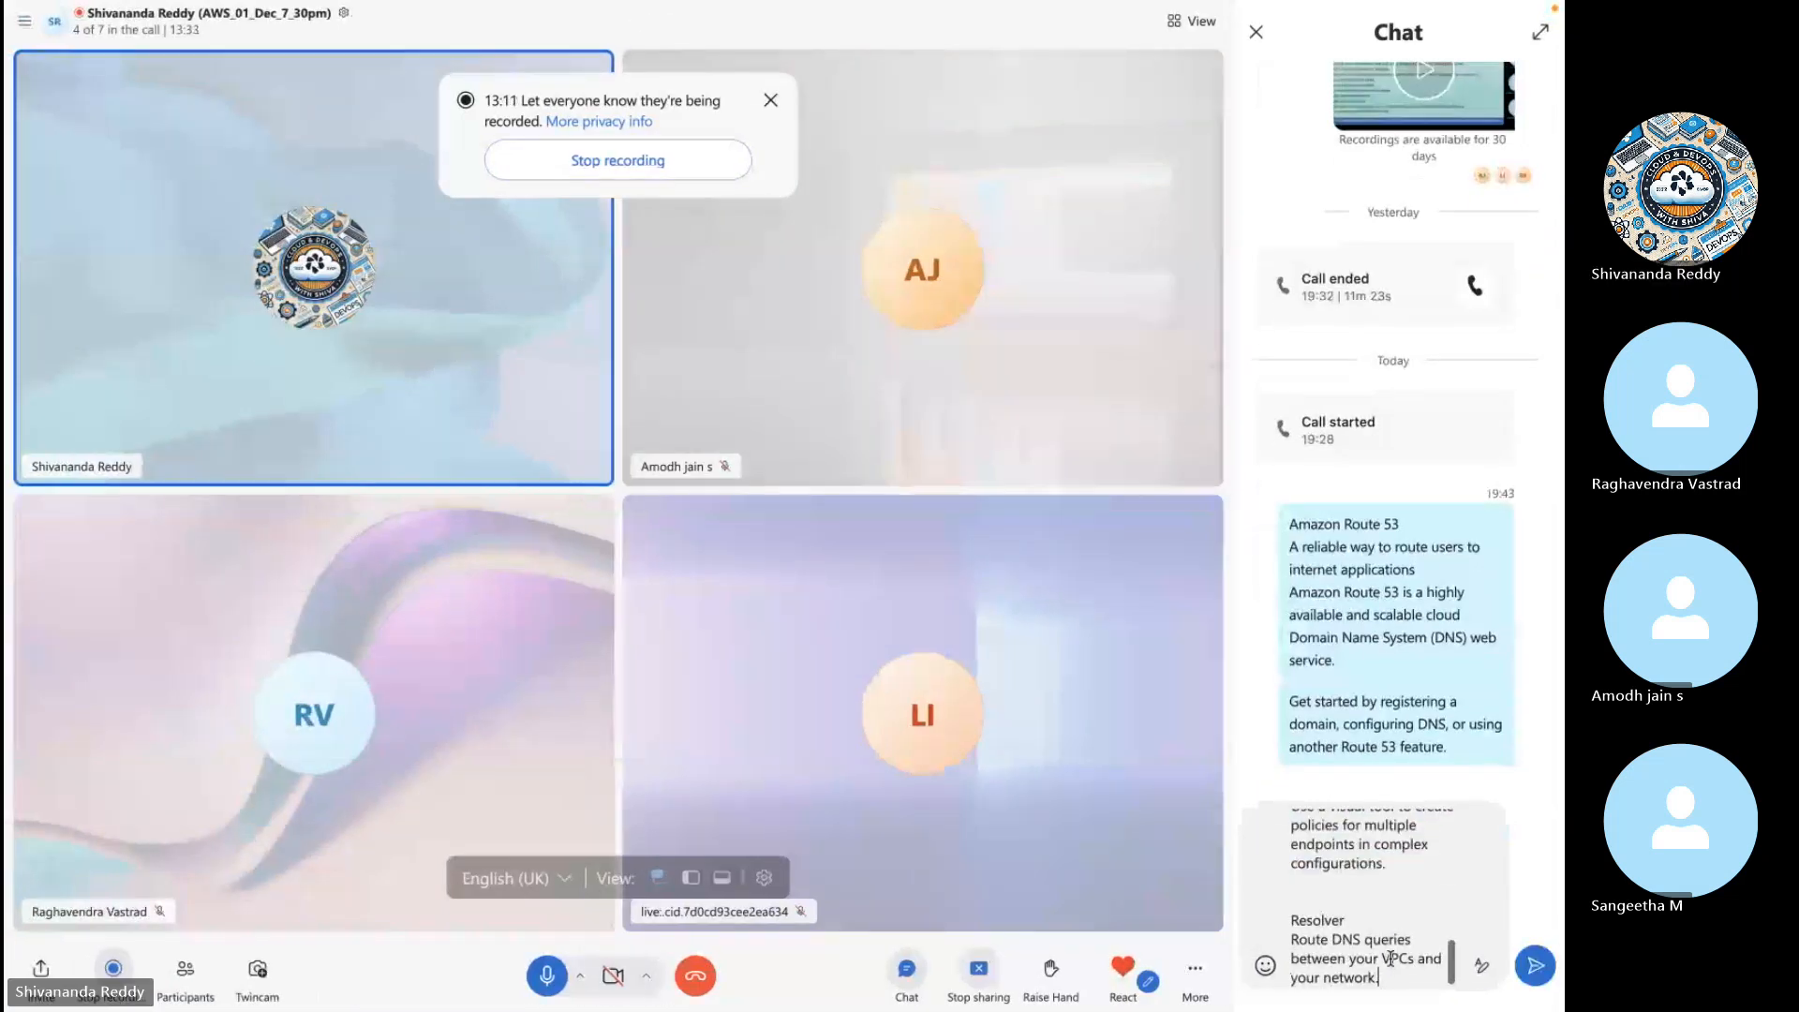
key(Return)
- Copy the text from Benefits and features through Related services on the Route 53 page and send it in the Skype call chat
key(ctrl+Right)
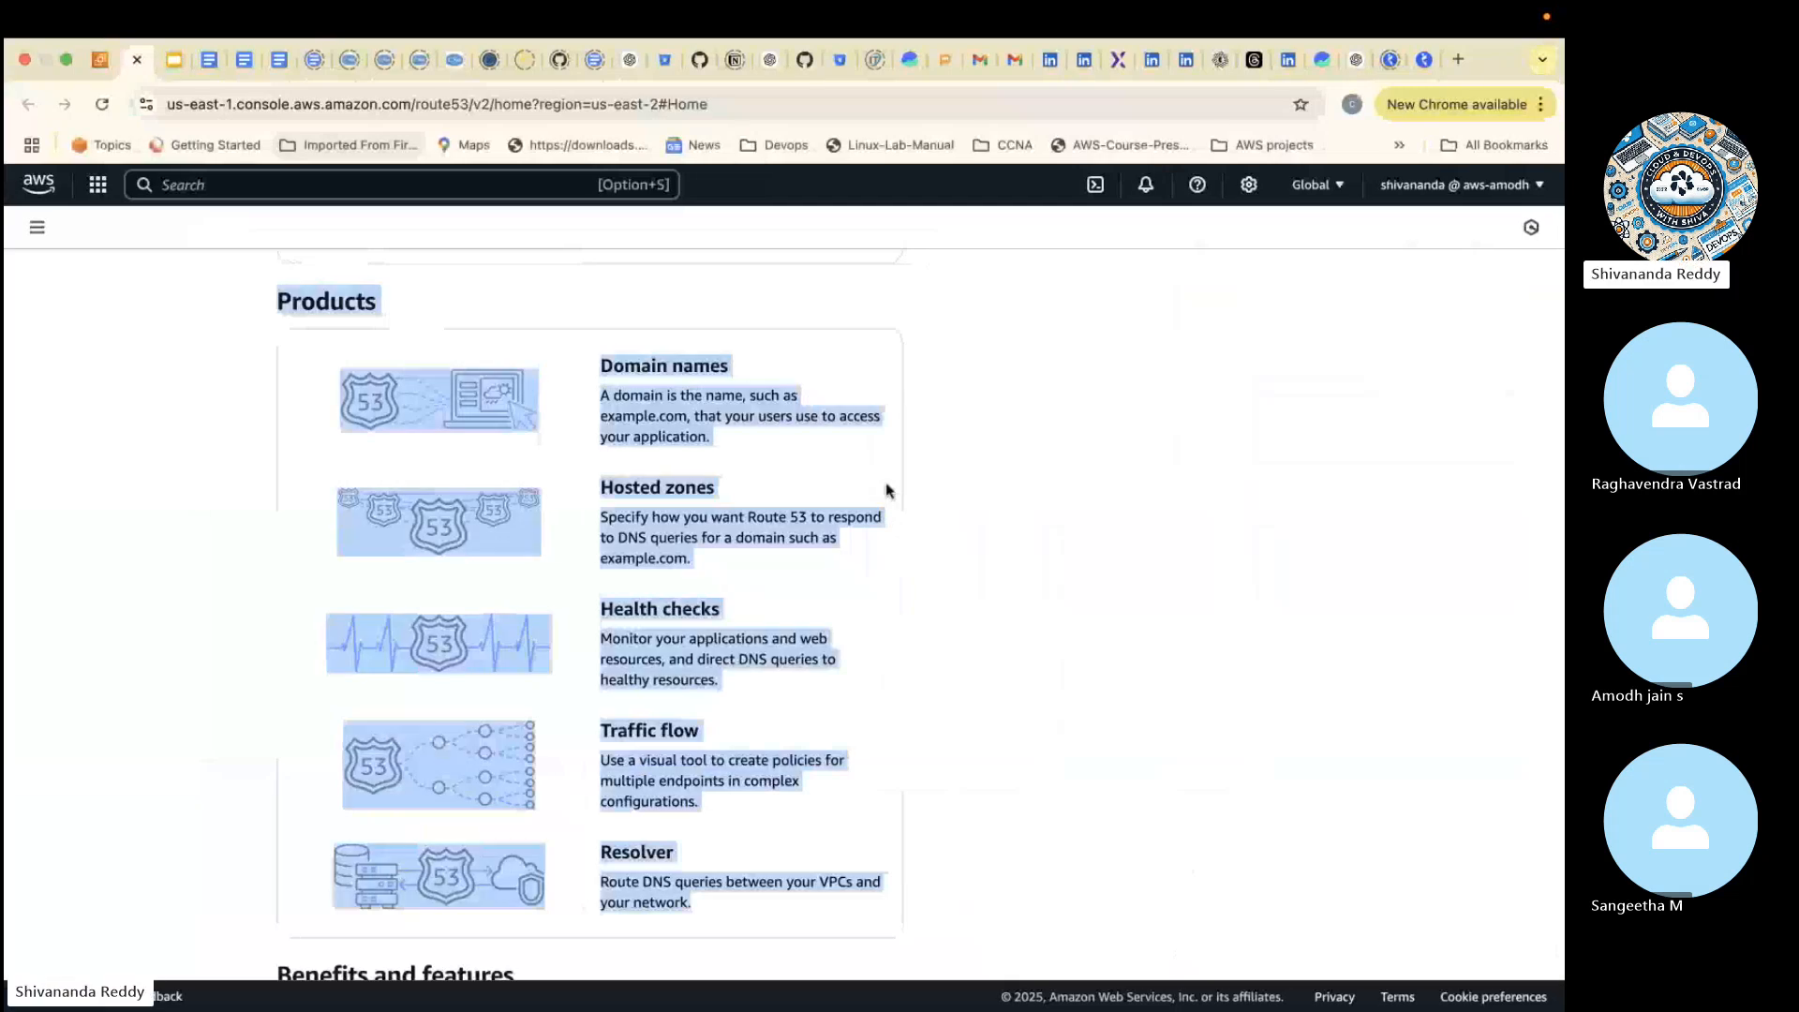
click(890, 489)
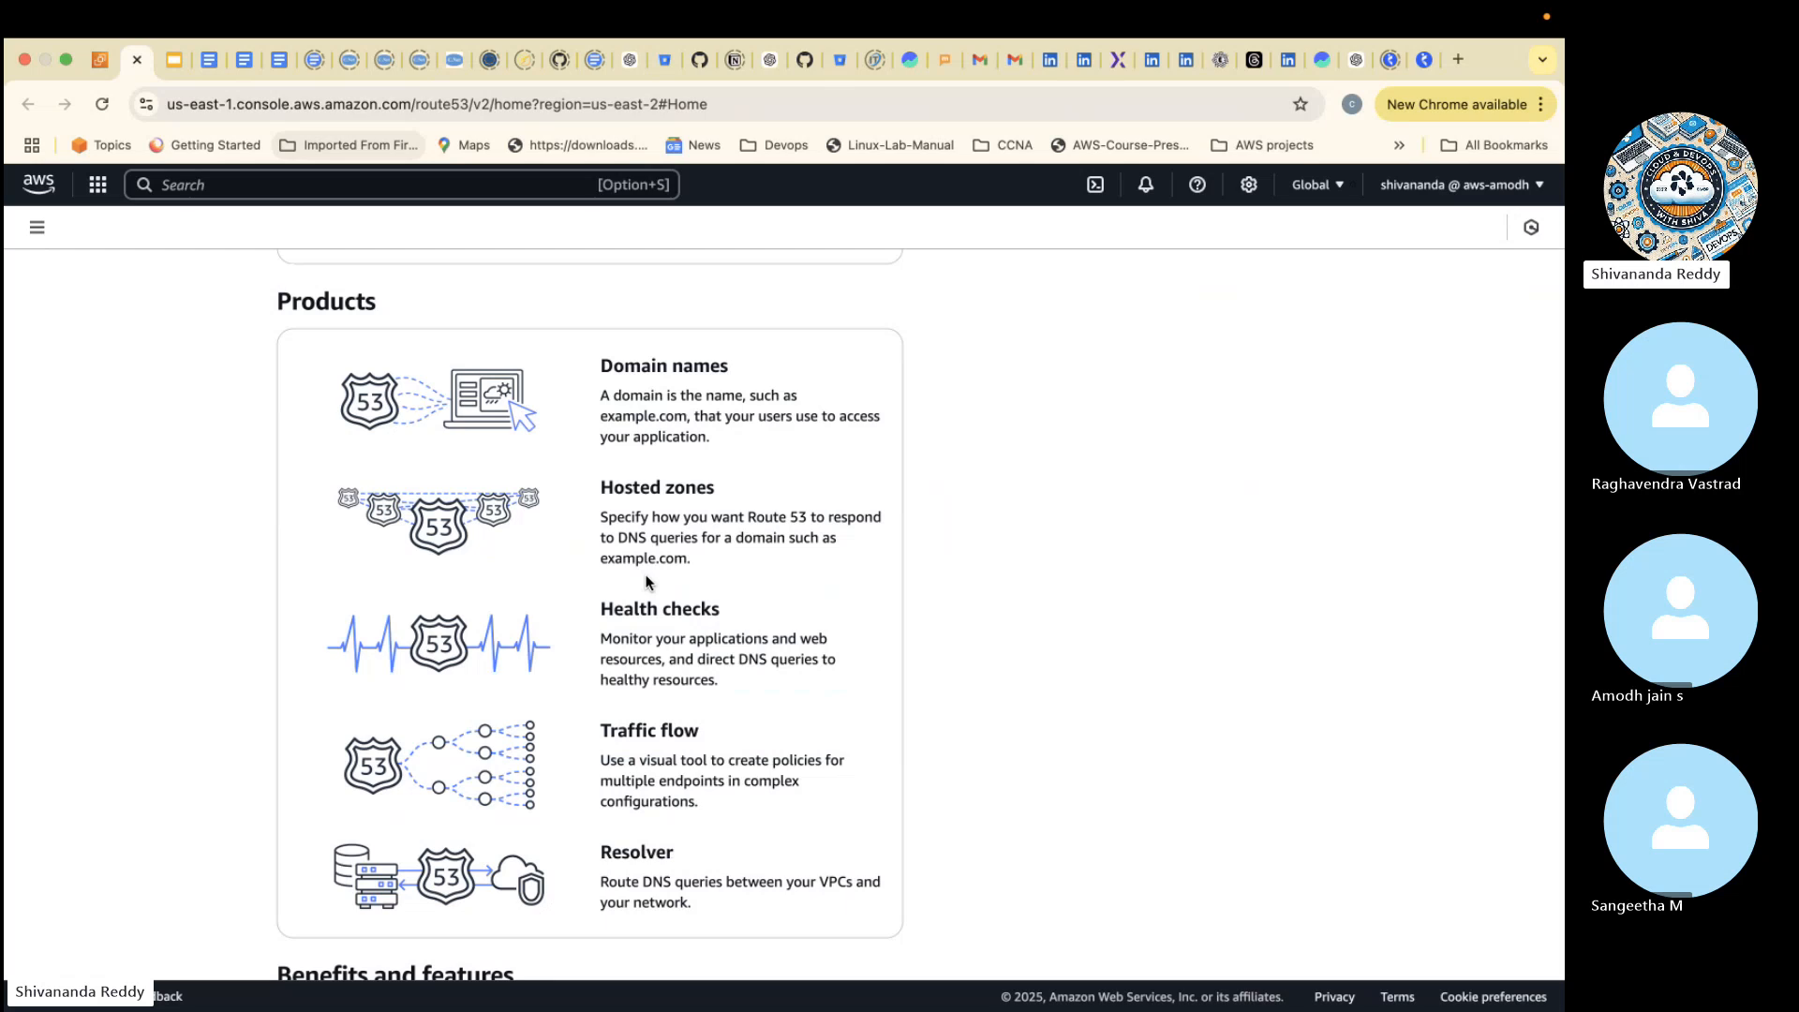
scroll(646, 582, down, 5)
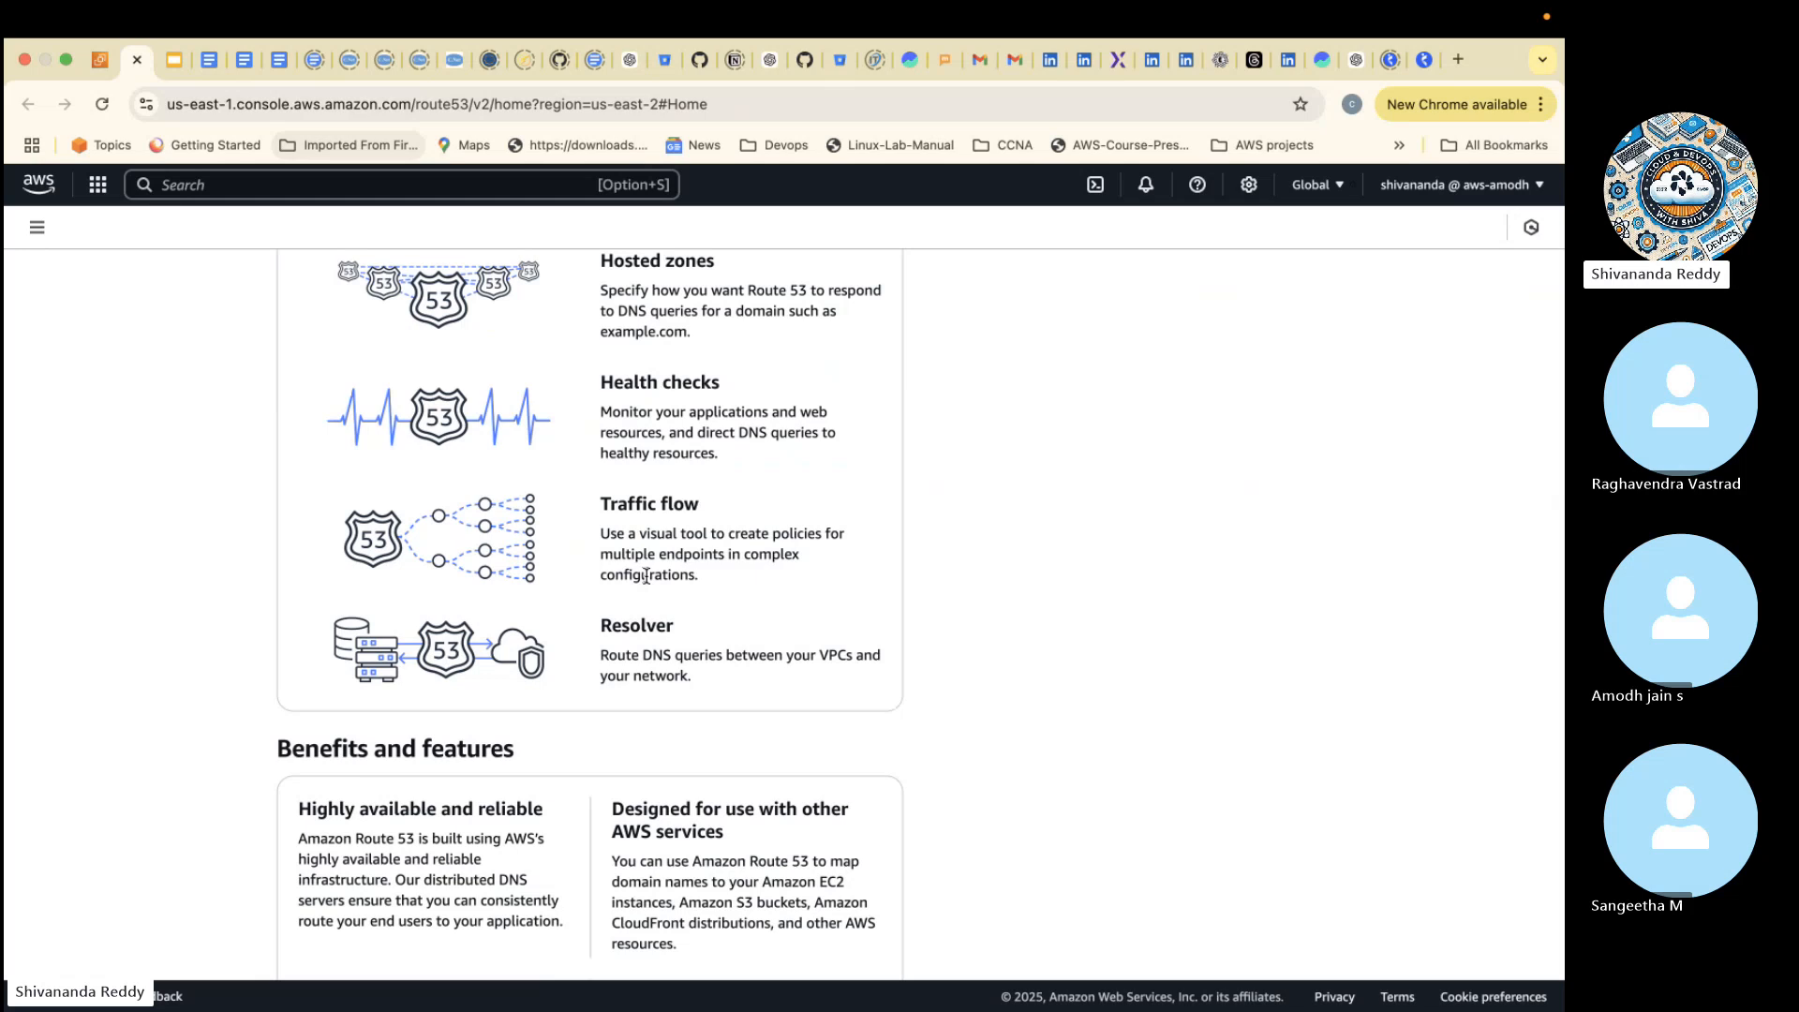
scroll(646, 575, down, 8)
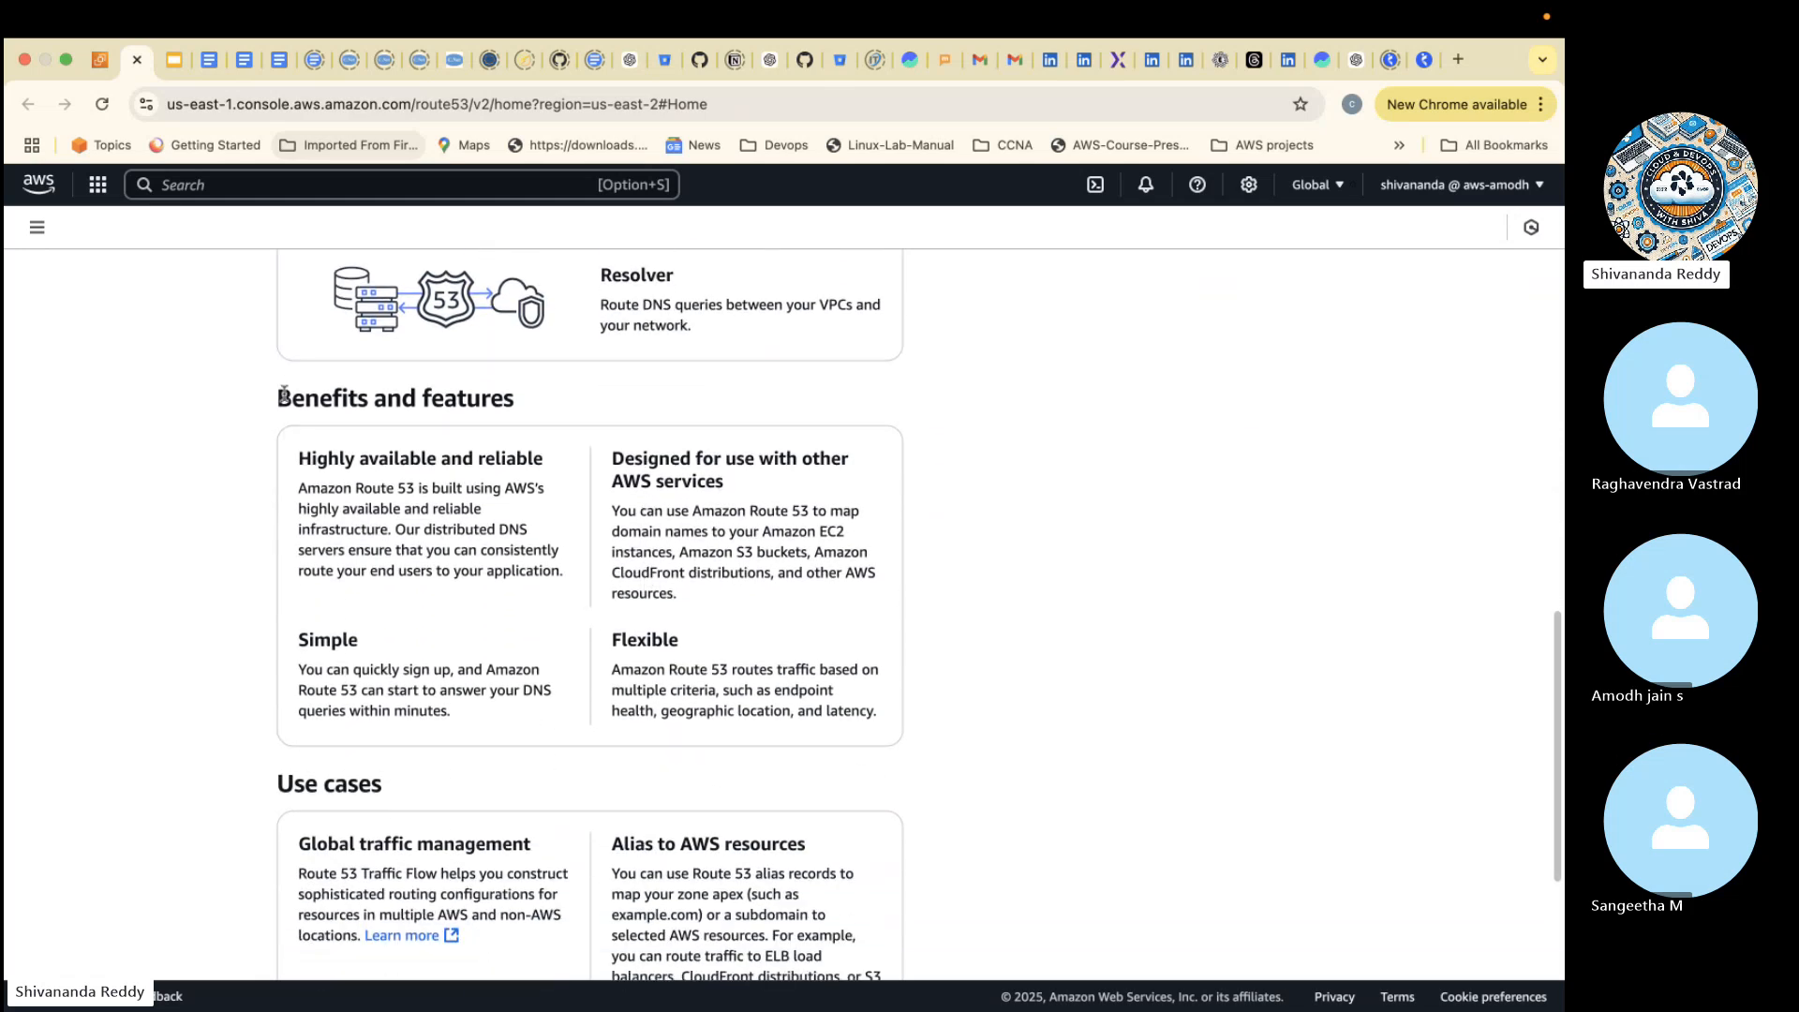
drag(284, 394, 698, 986)
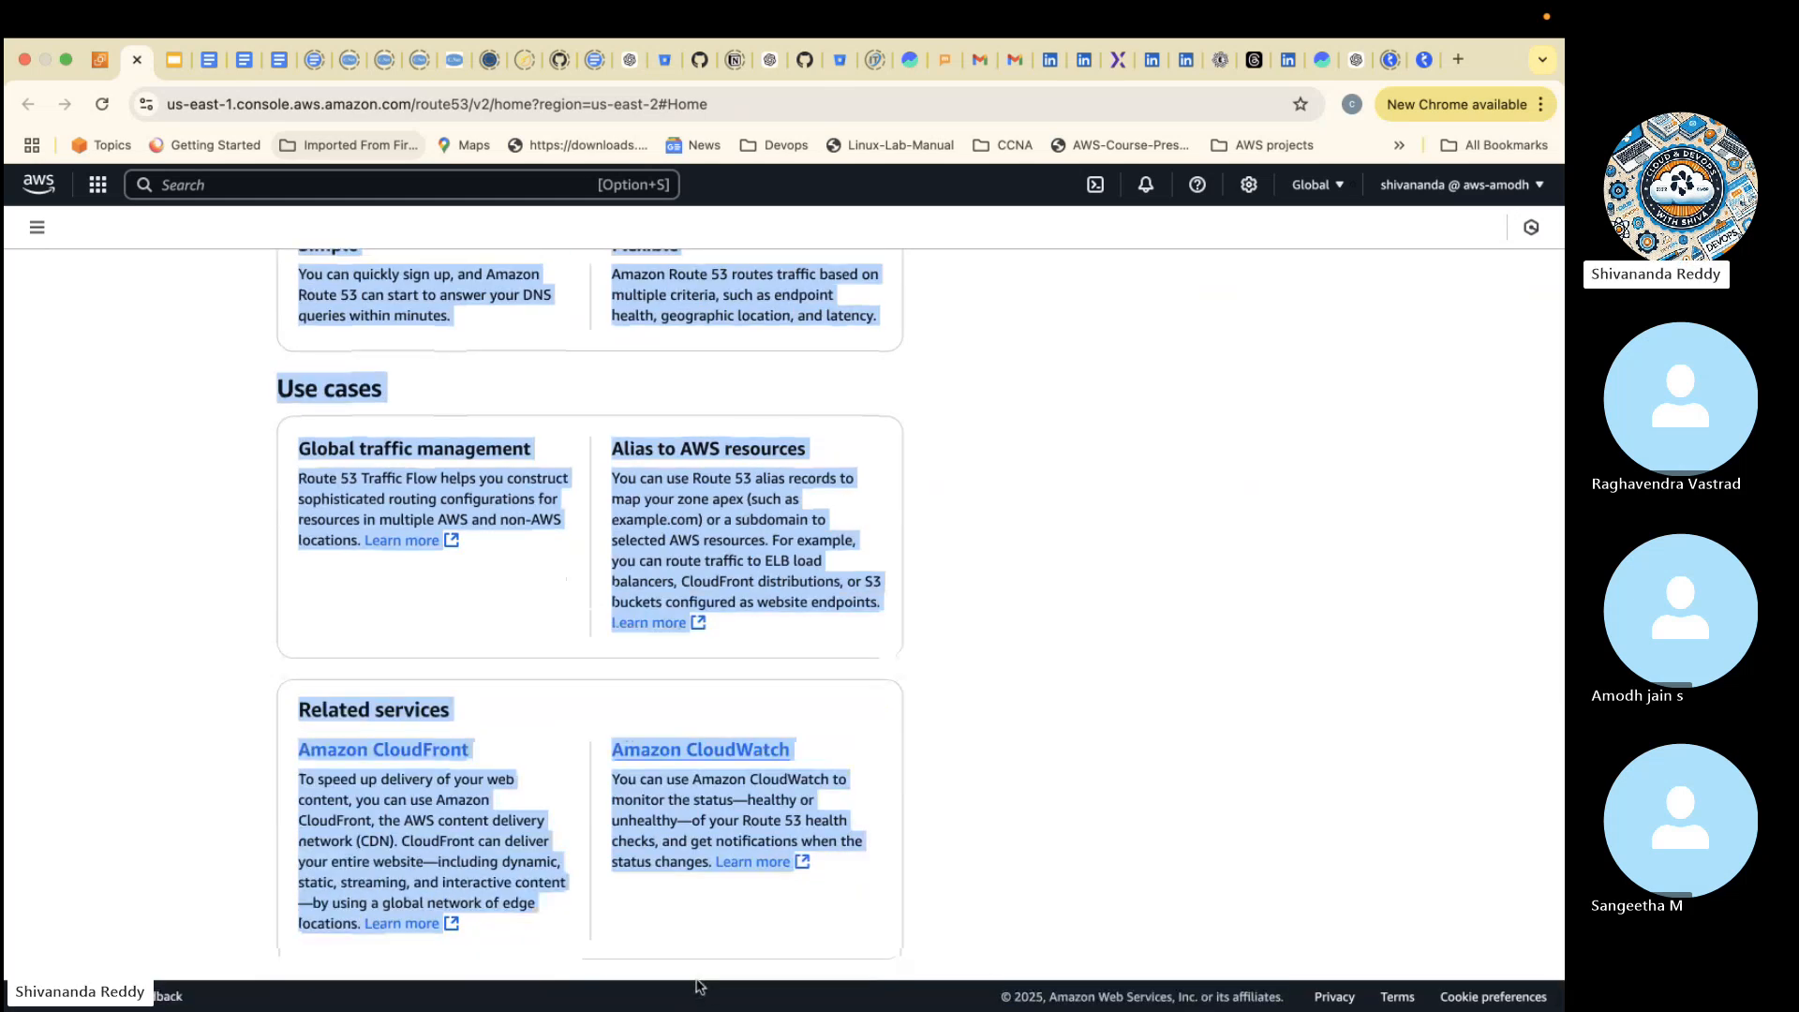
key(ctrl+Left)
key(ctrl+Left)
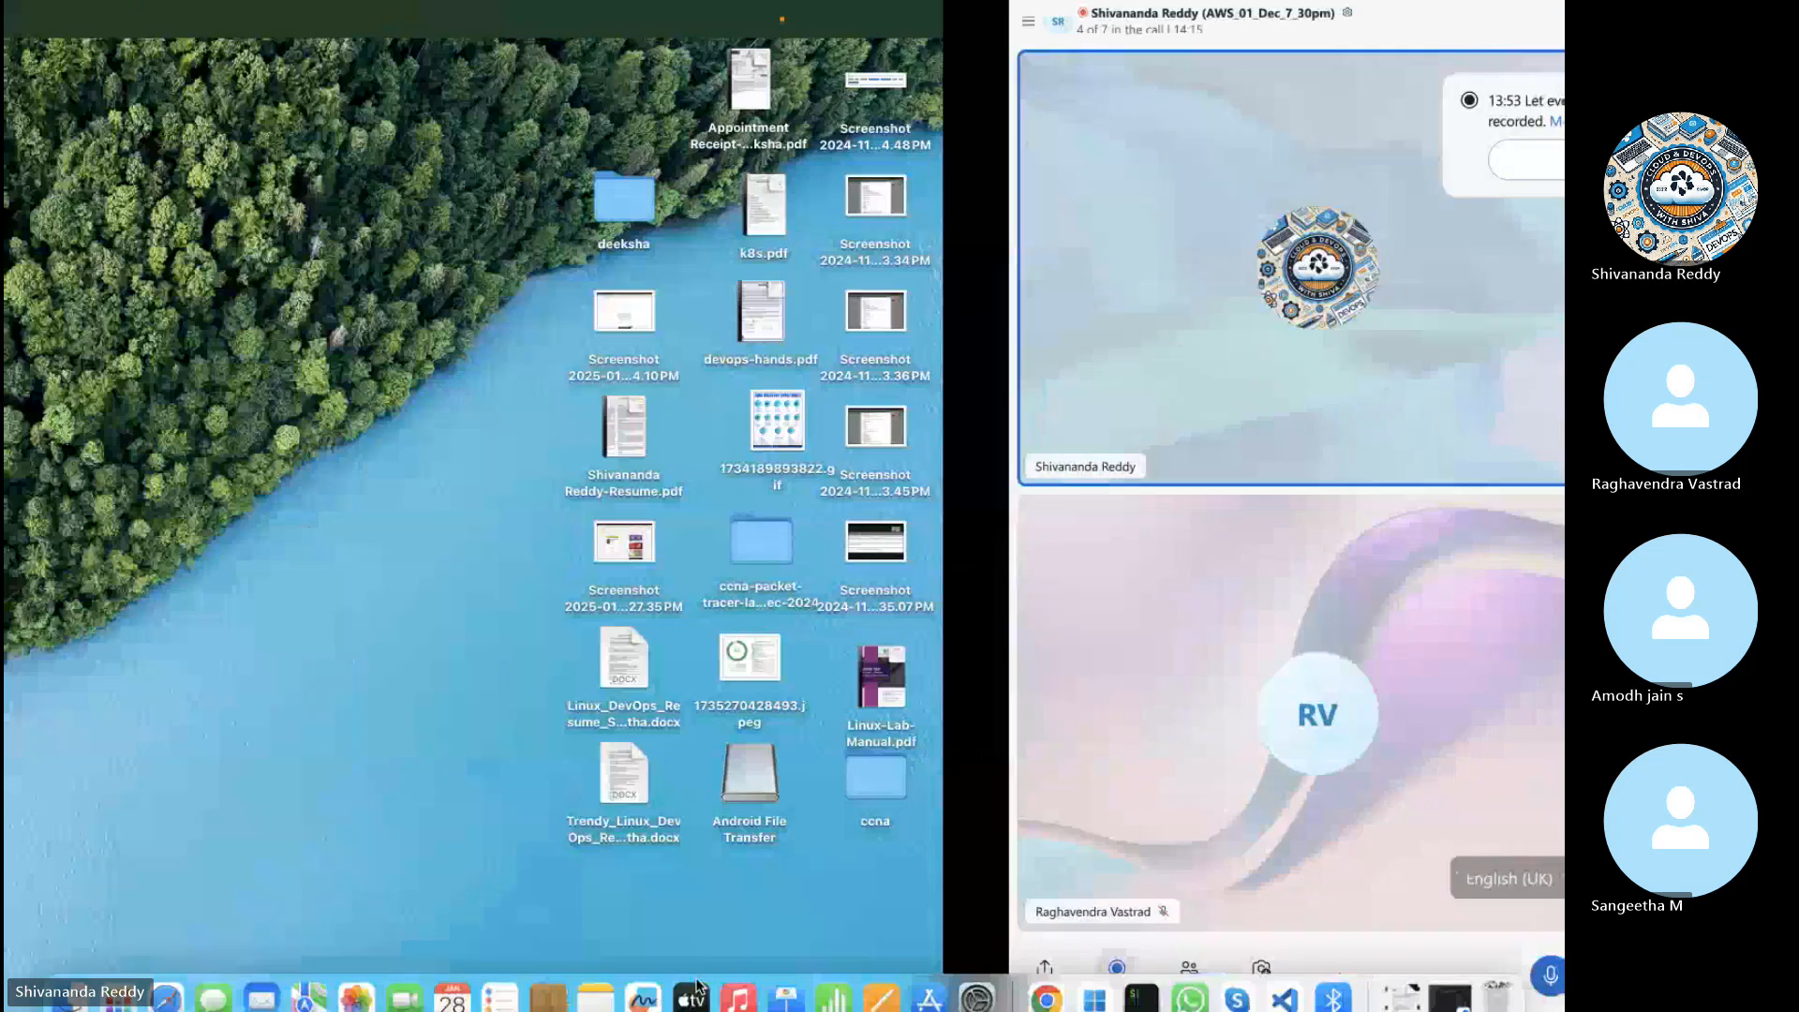
key(ctrl+Right)
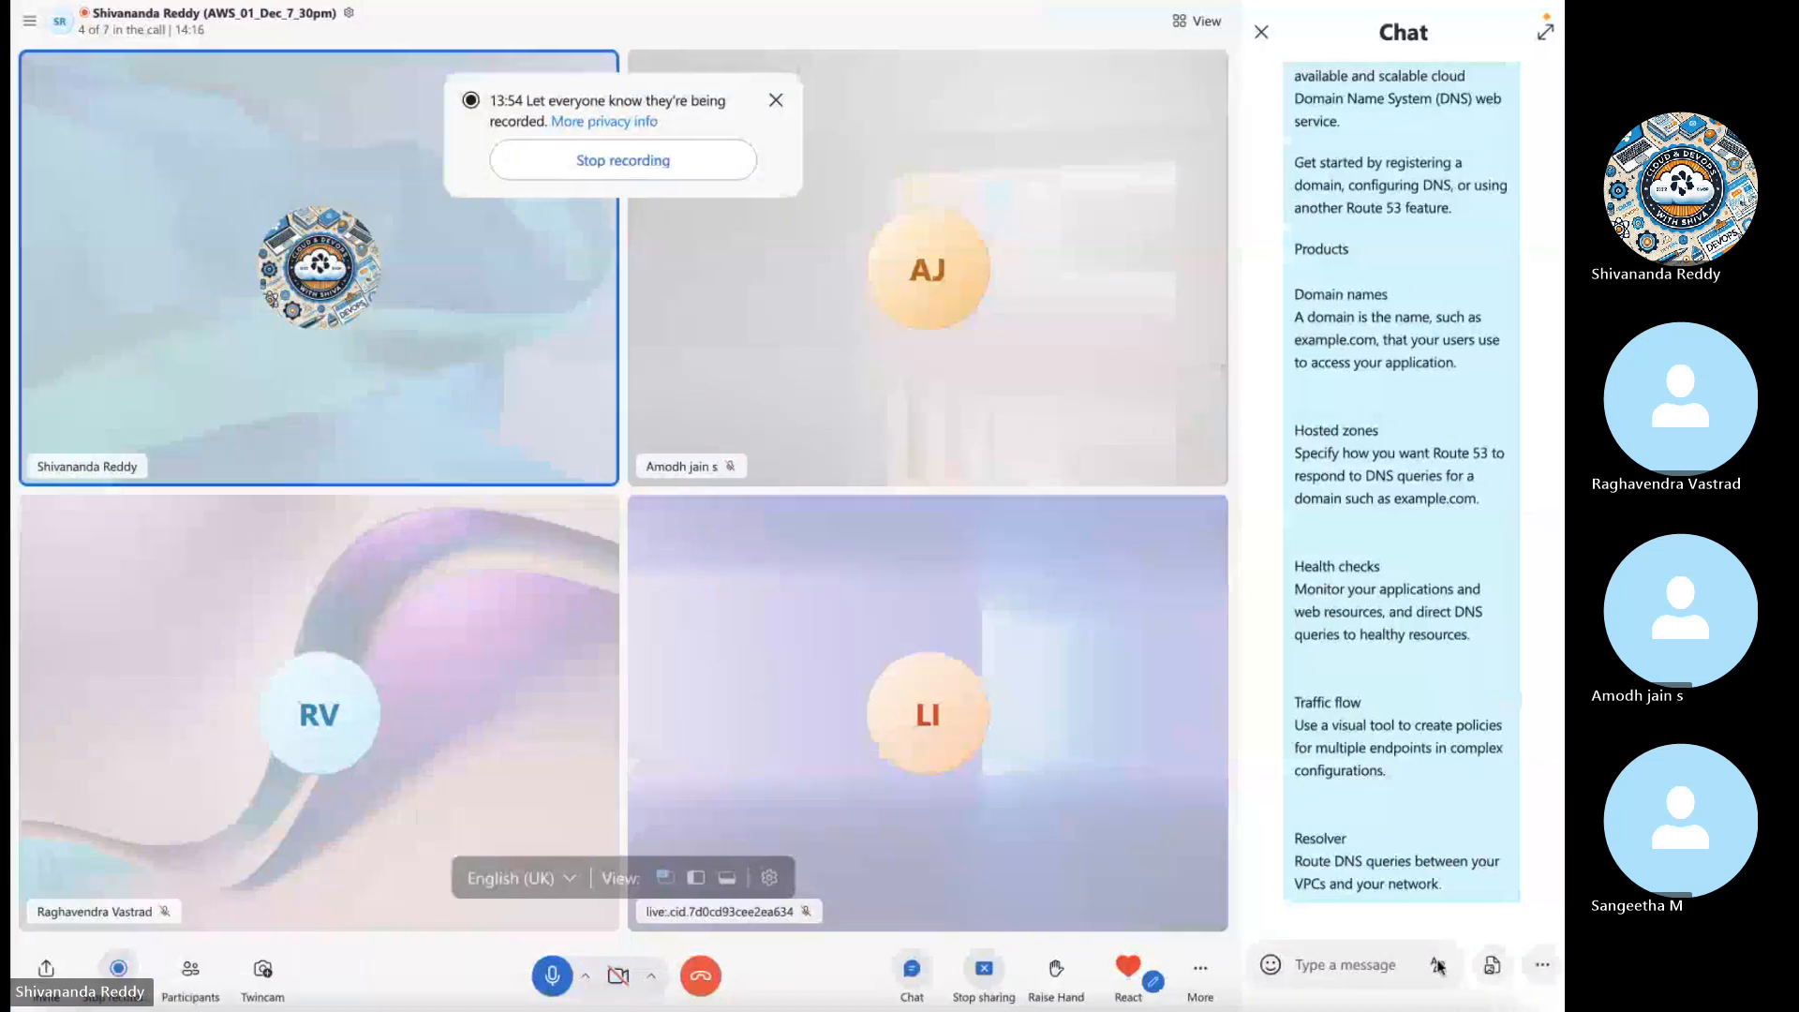
click(1357, 954)
key(super+v)
key(Return)
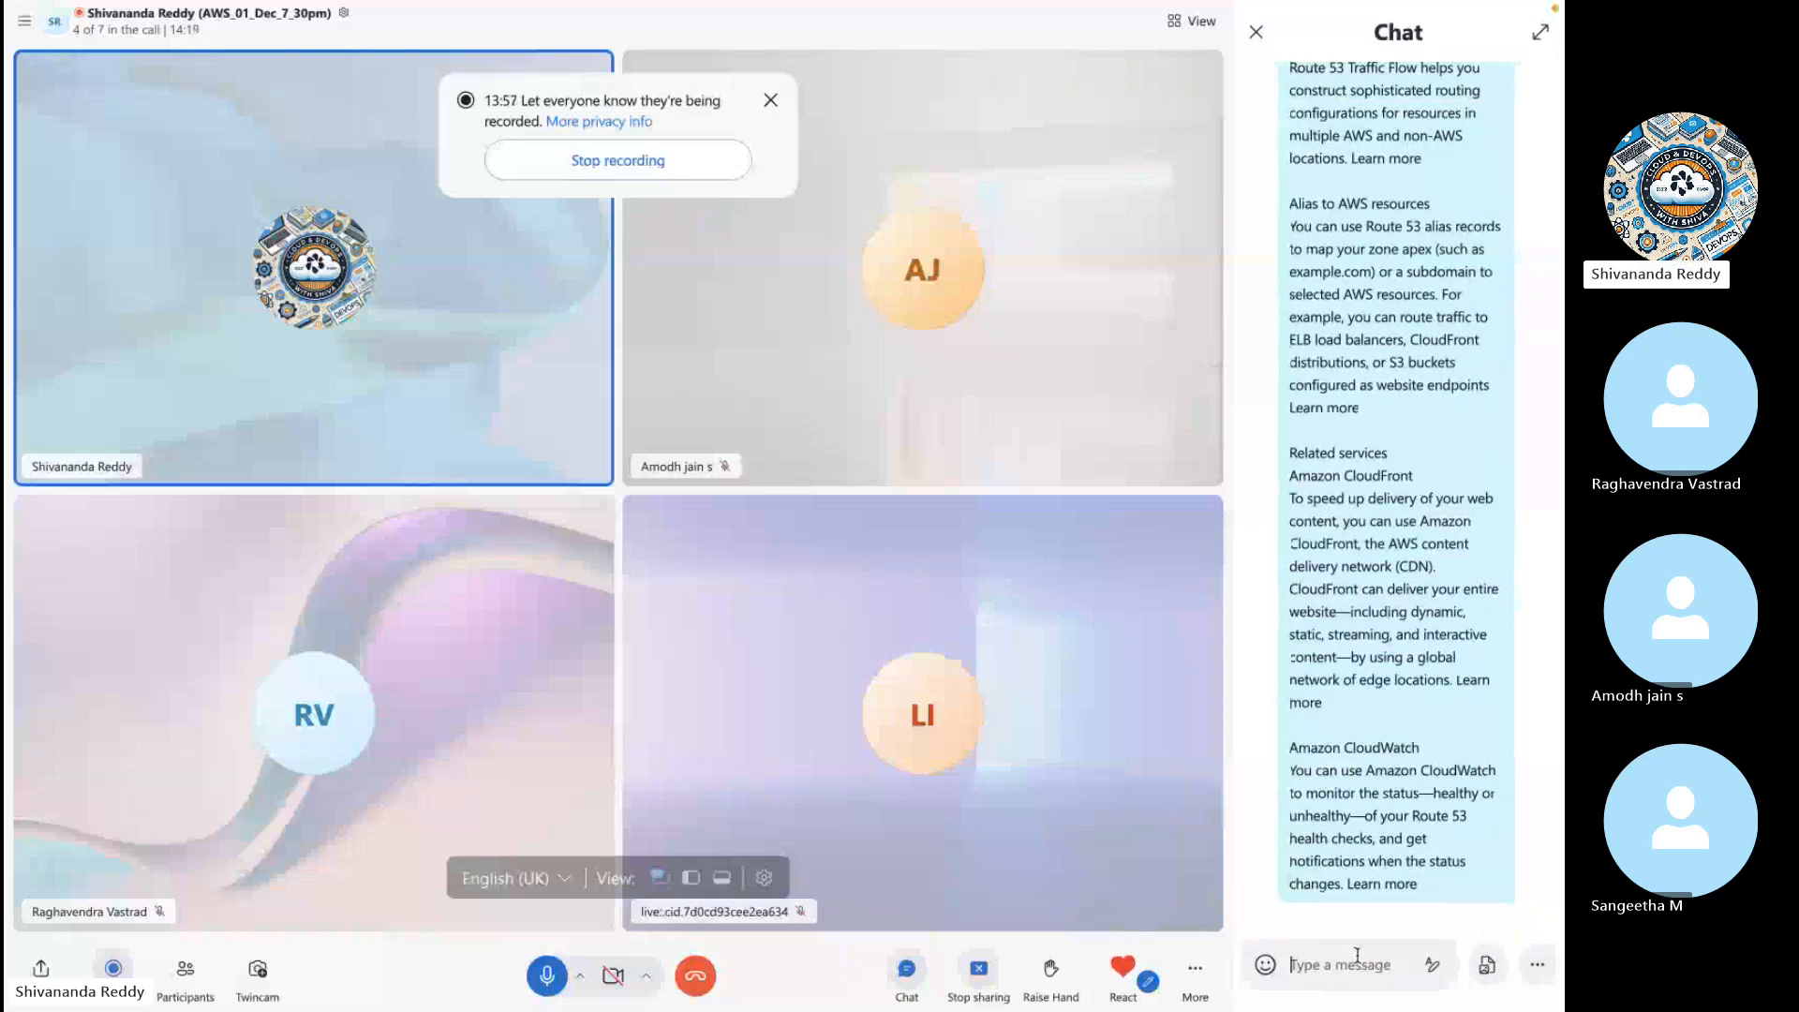
- Switch back to the browser and open the Route 53 Dashboard
key(ctrl+Right)
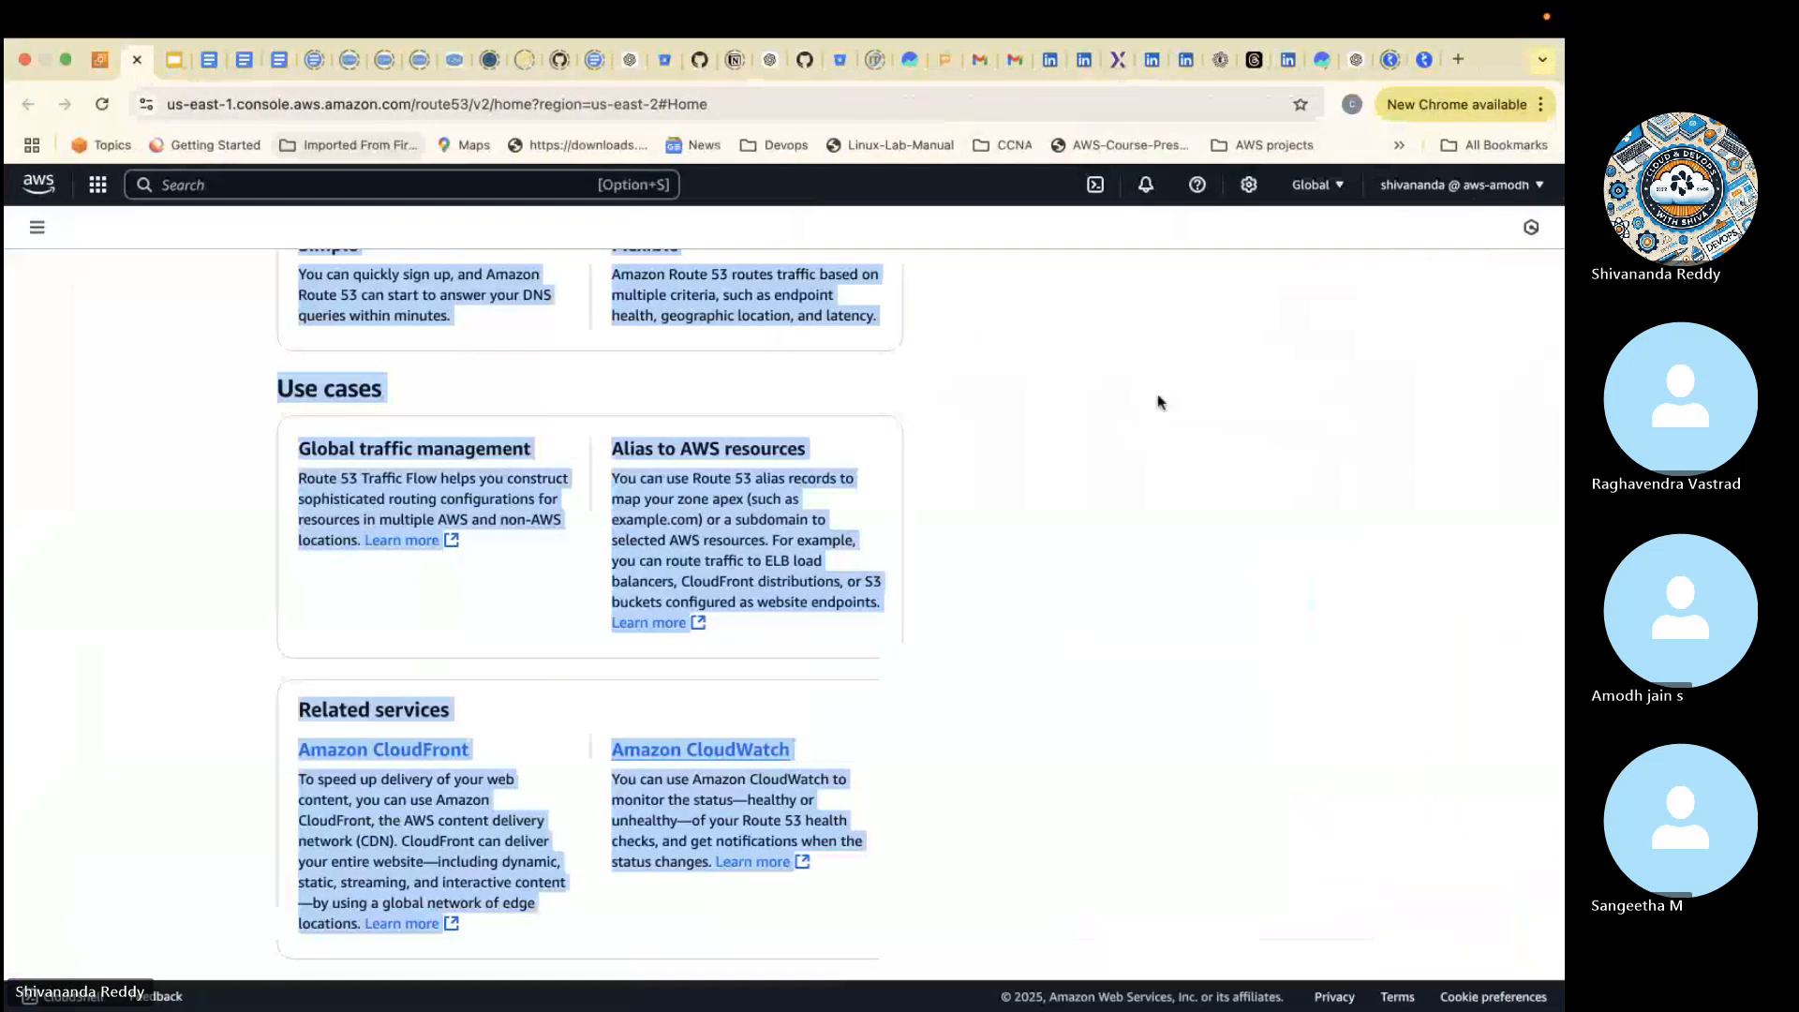
click(1160, 402)
scroll(344, 475, up, 15)
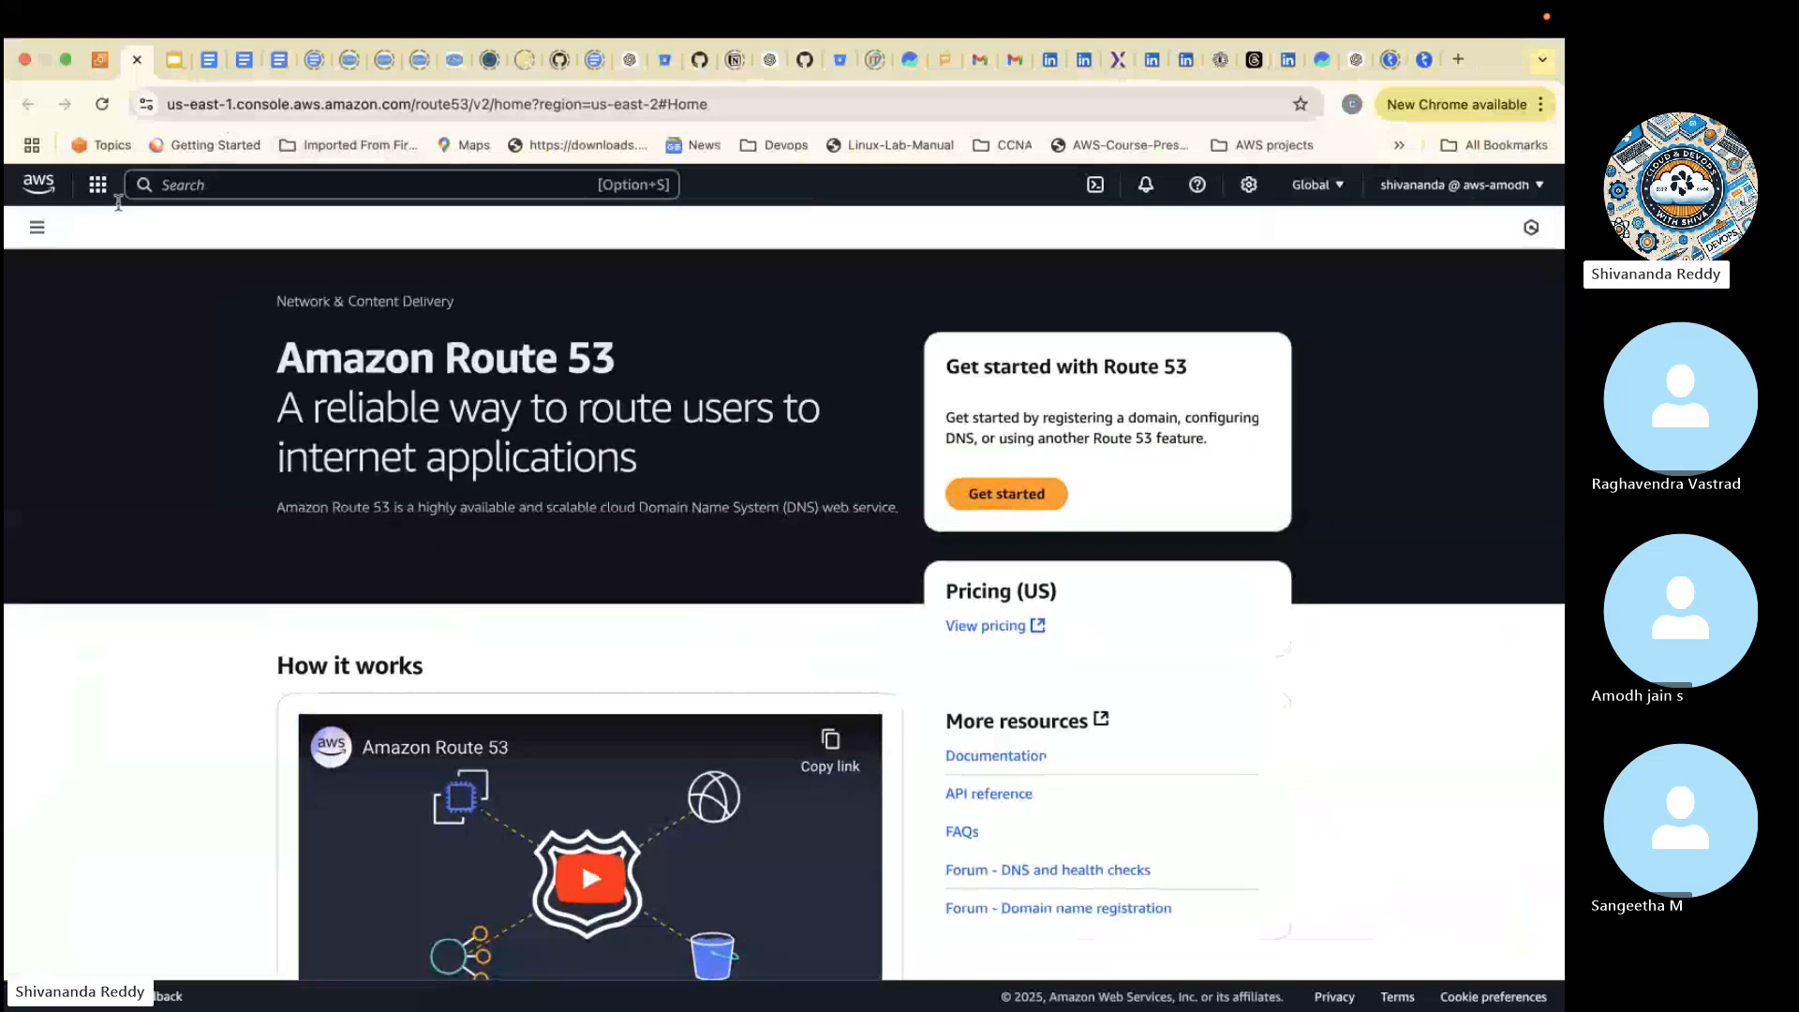
click(38, 228)
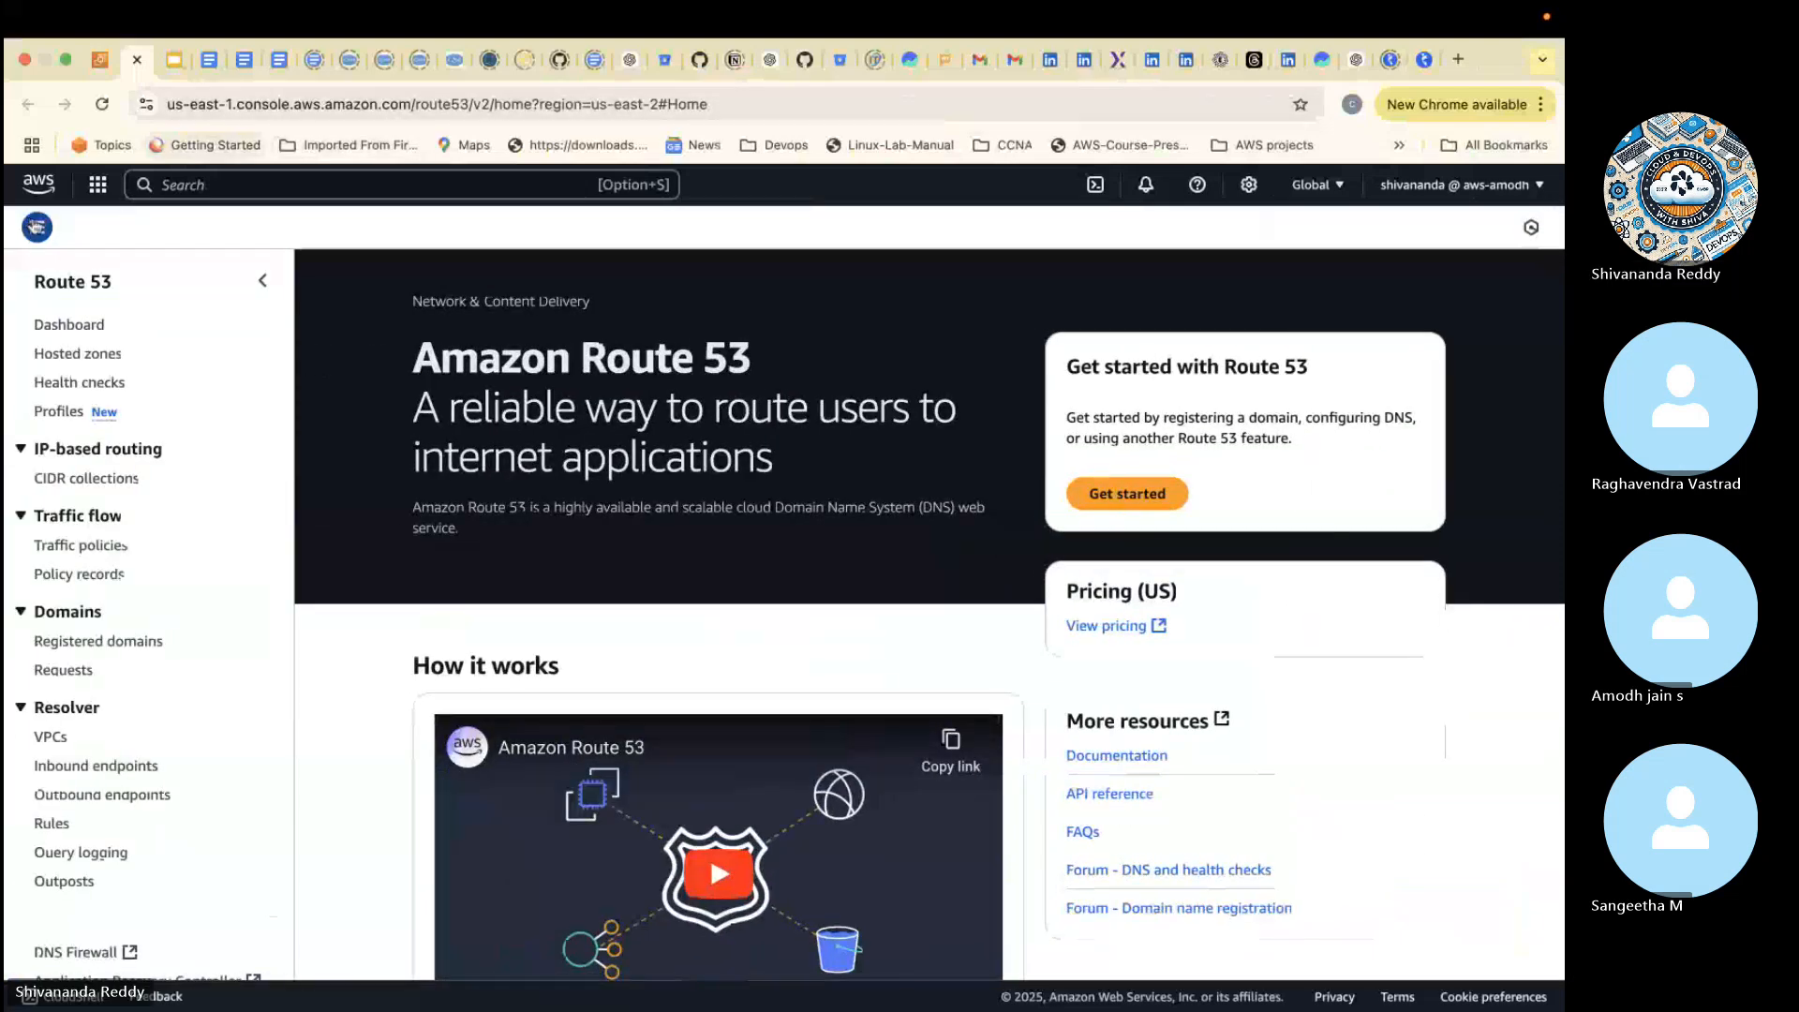
click(69, 328)
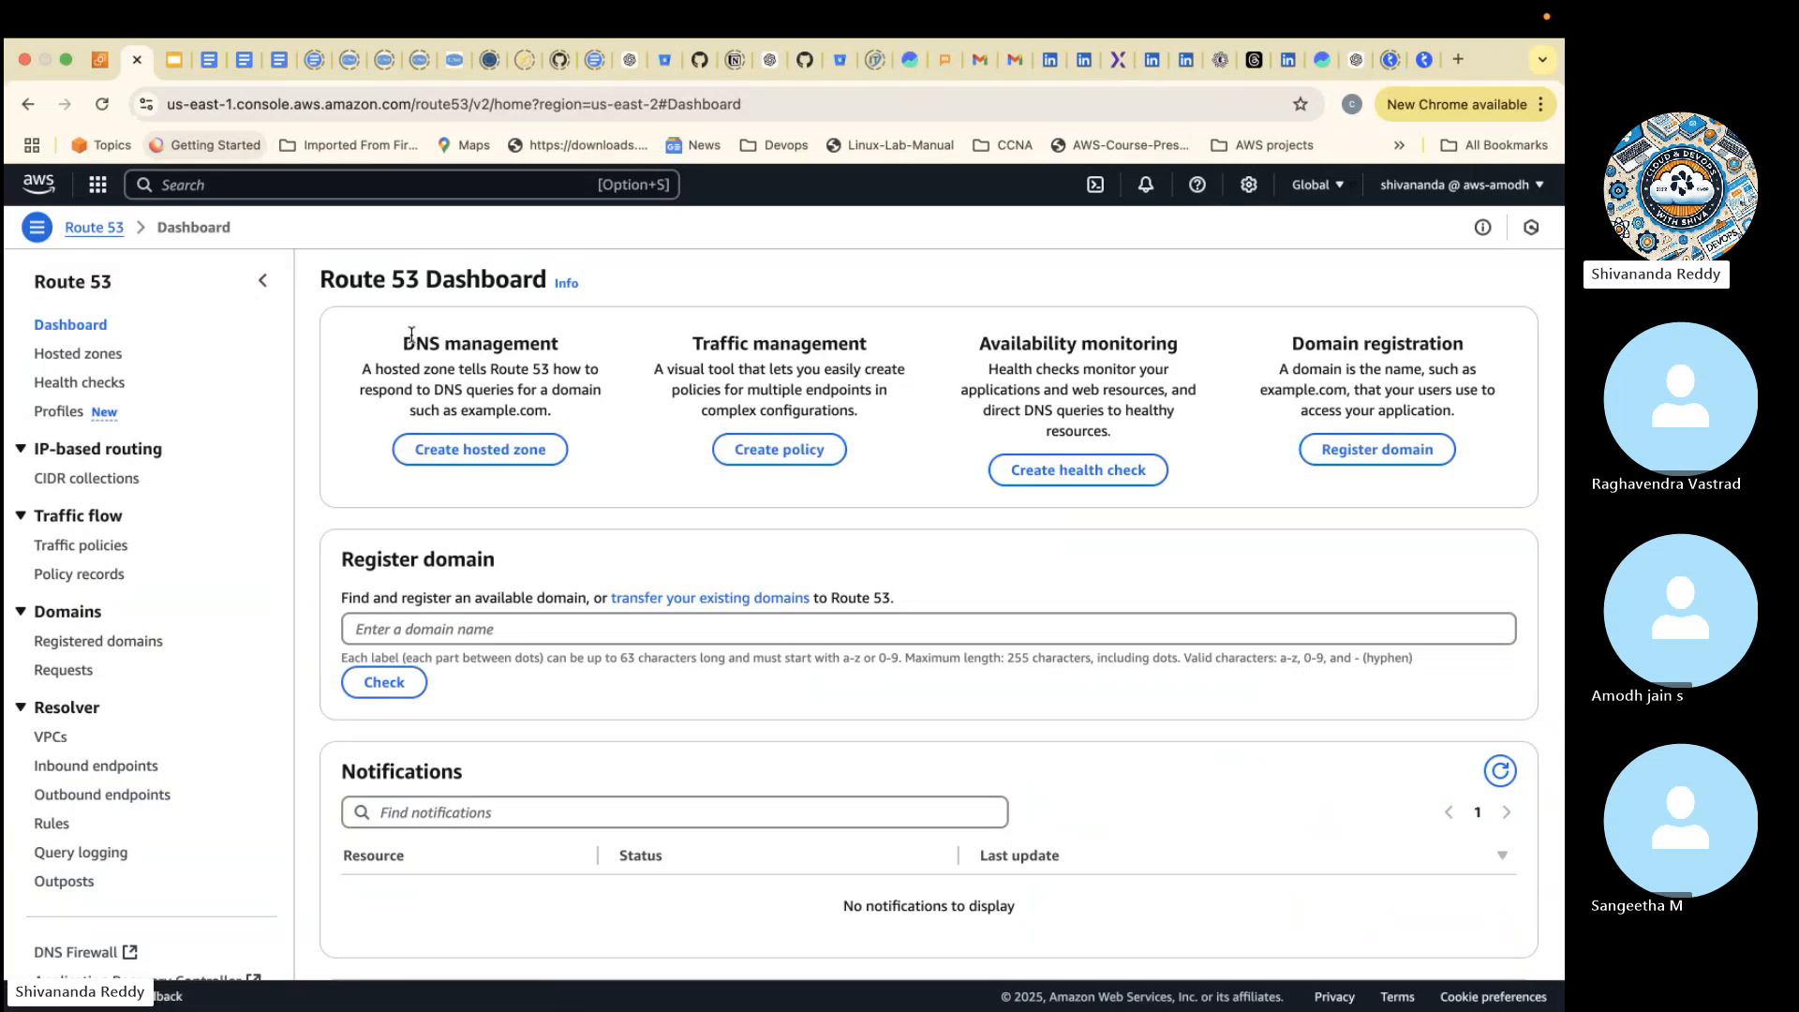
- Copy the dashboard descriptions from DNS management through Domain registration and send them in the Skype call chat
drag(403, 343, 1453, 403)
key(super+c)
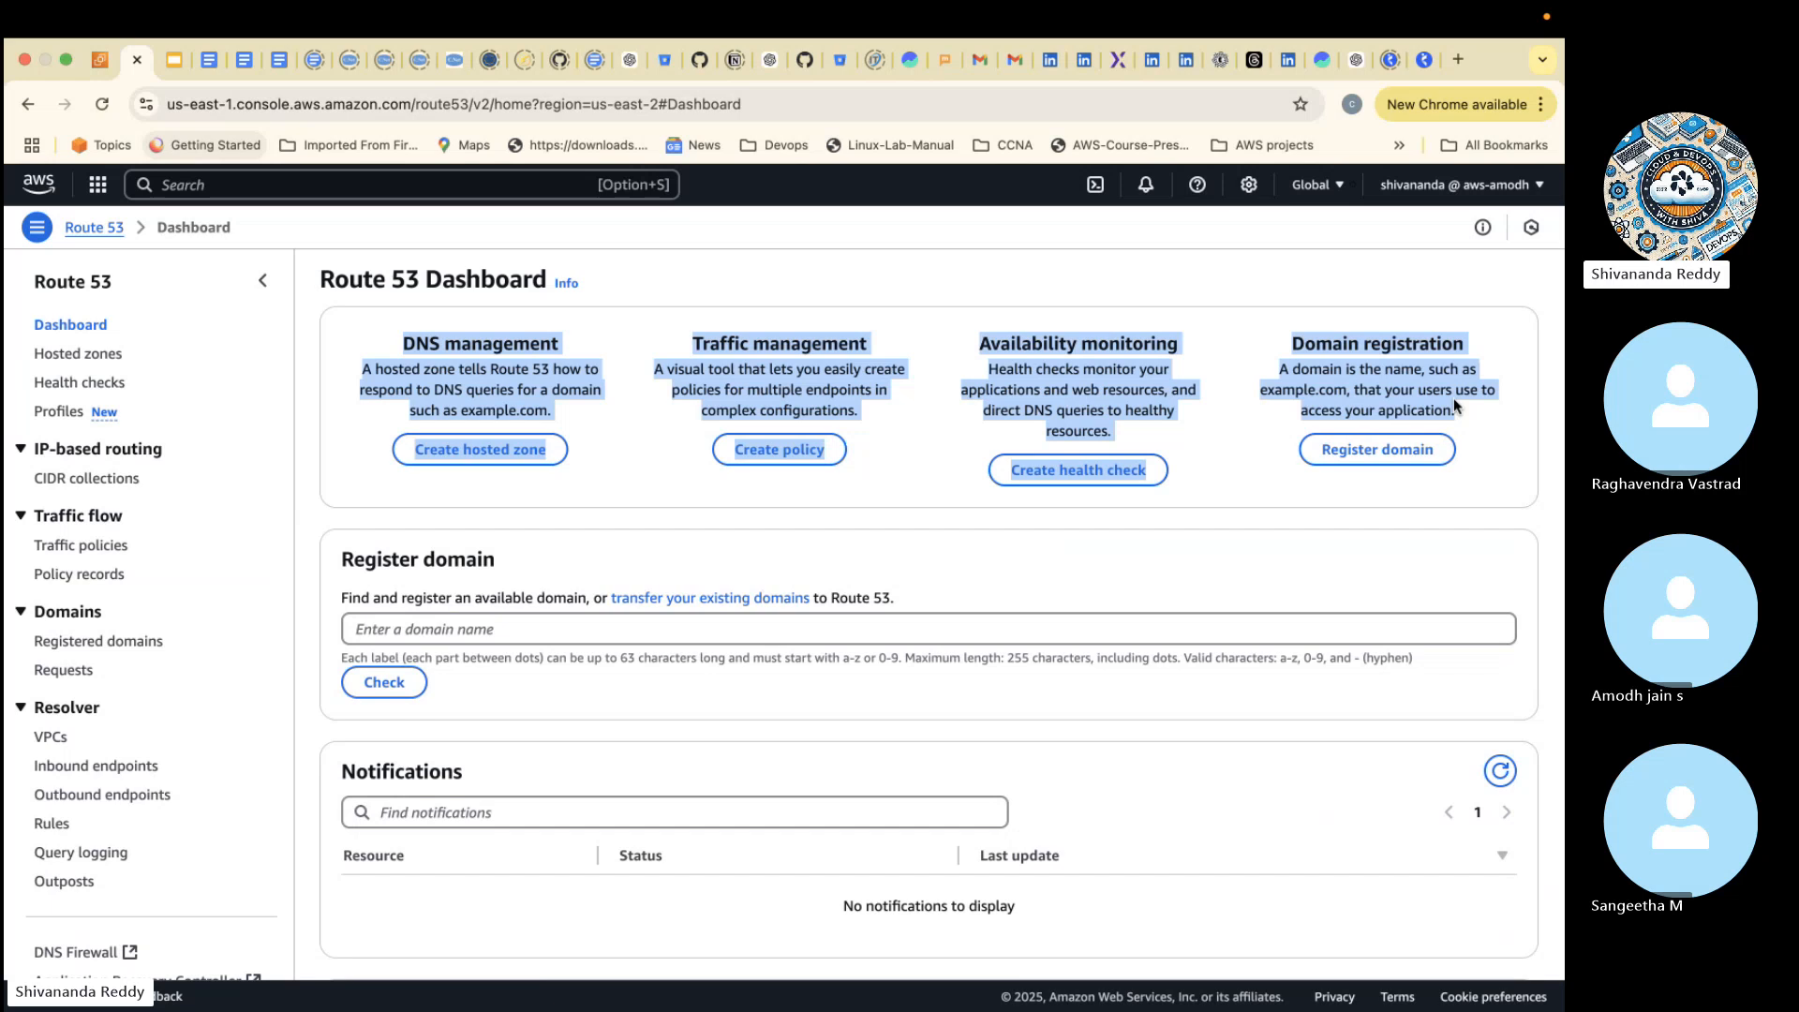
key(ctrl+Left)
key(super+v)
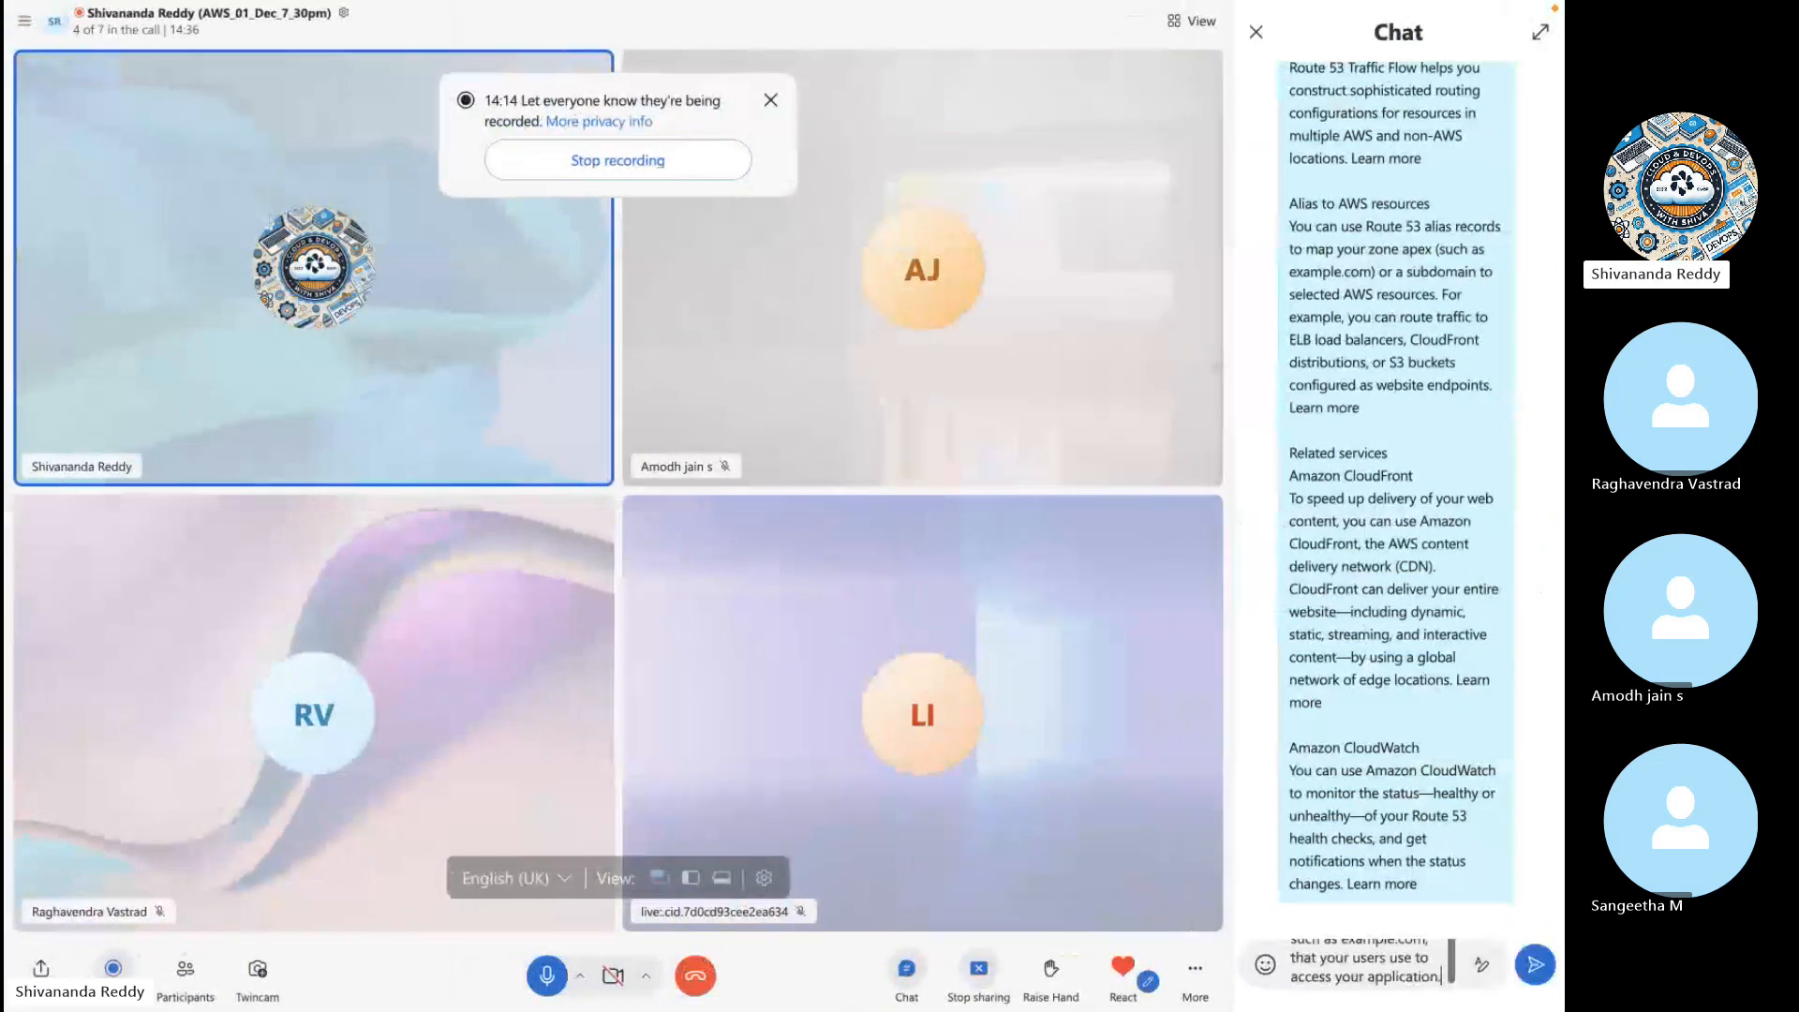
key(Return)
- Return to the Route 53 Dashboard in the browser and open the domain registration page from the Domain registration card
key(ctrl+Right)
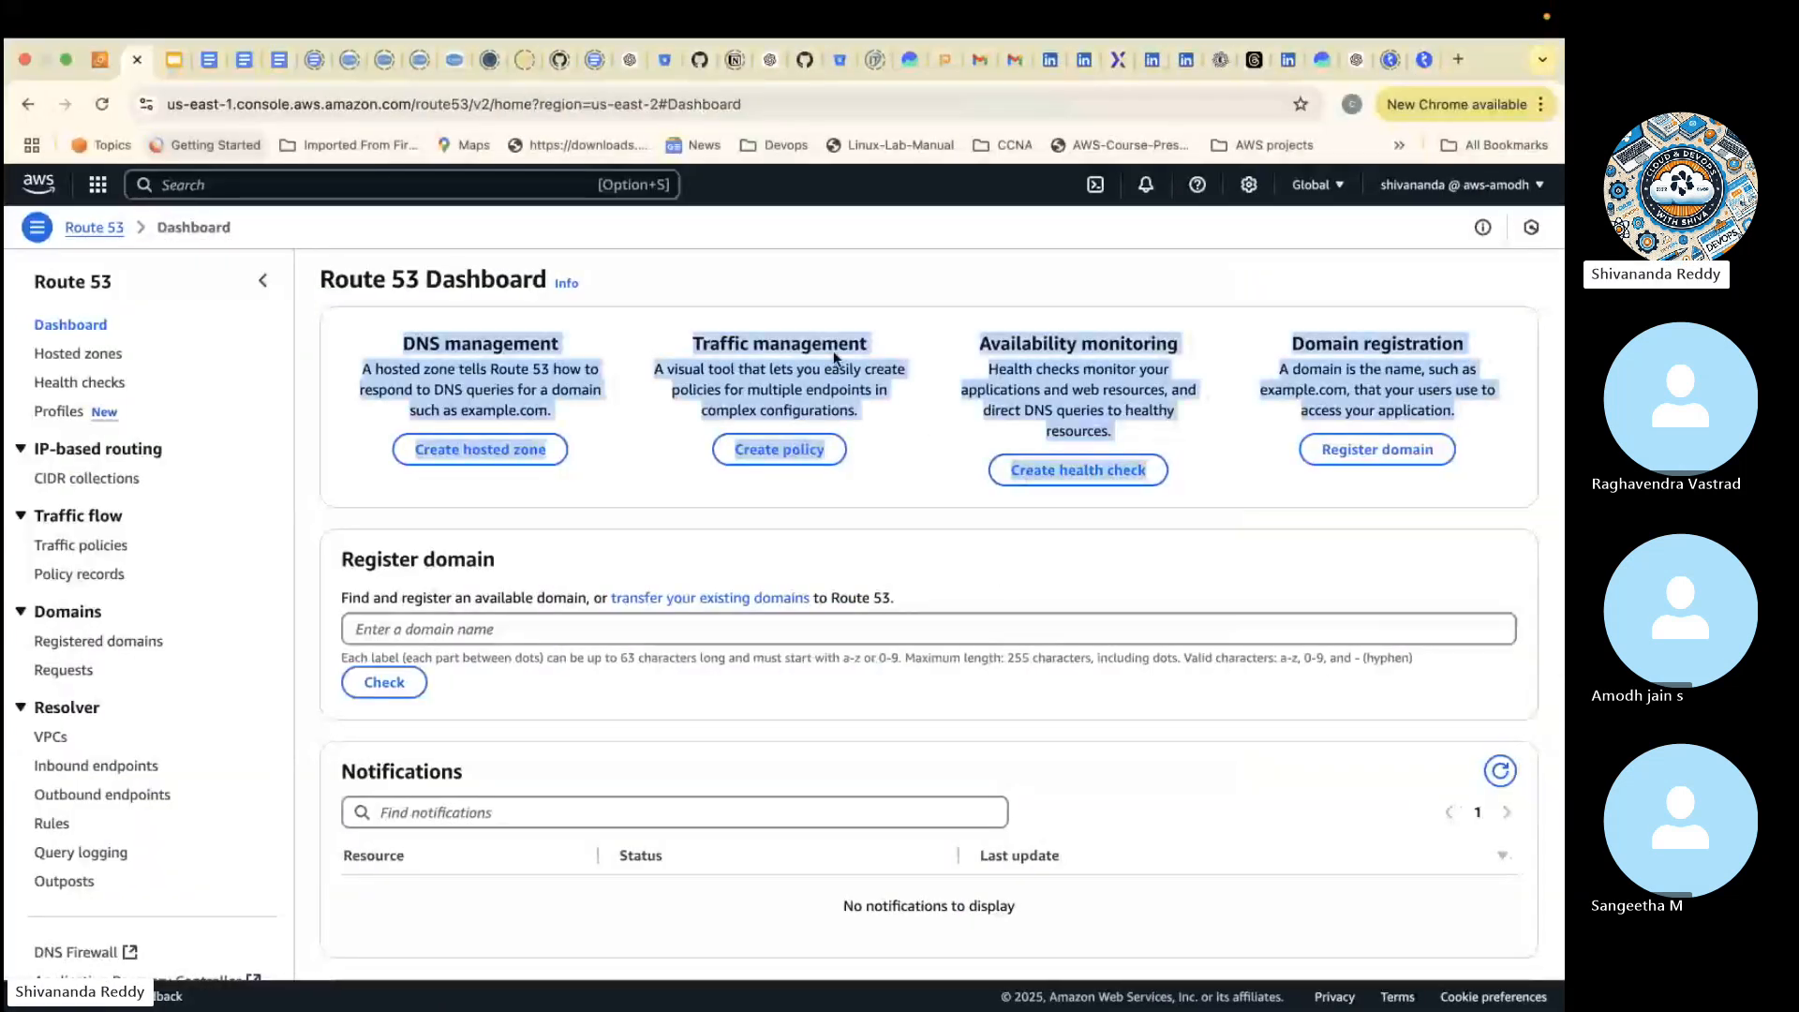
click(846, 288)
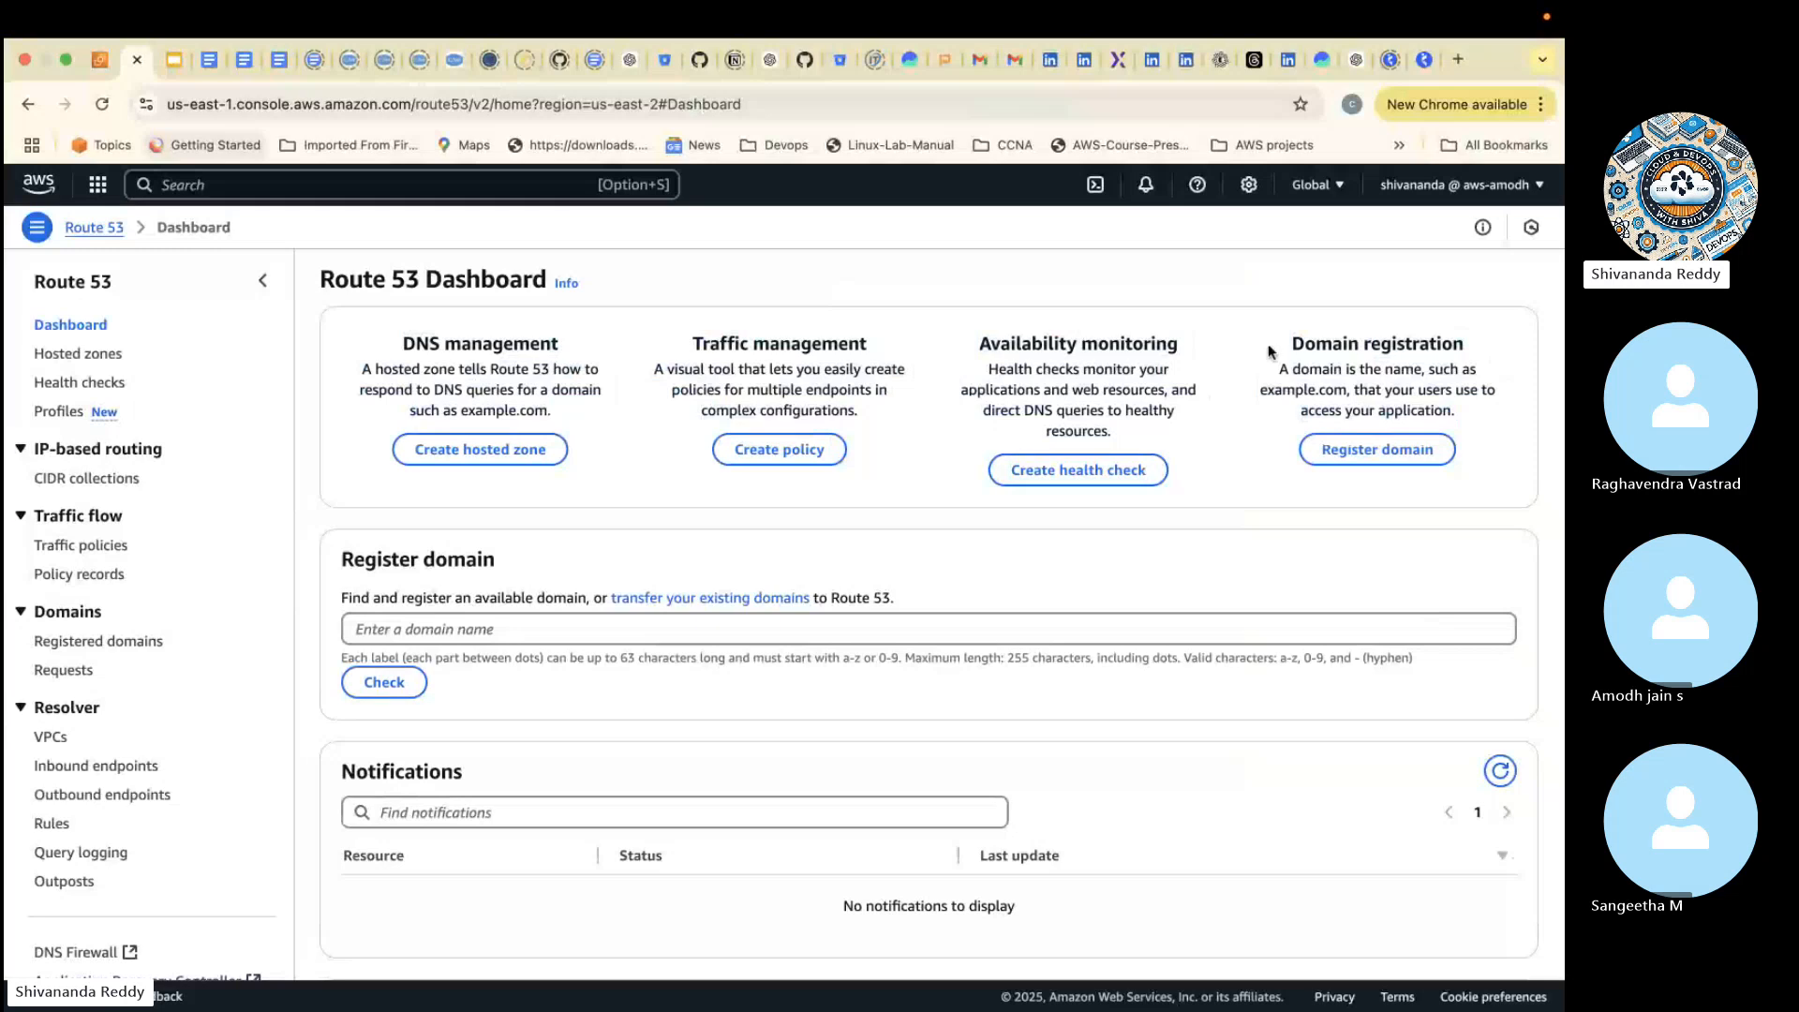
drag(1291, 343, 1478, 346)
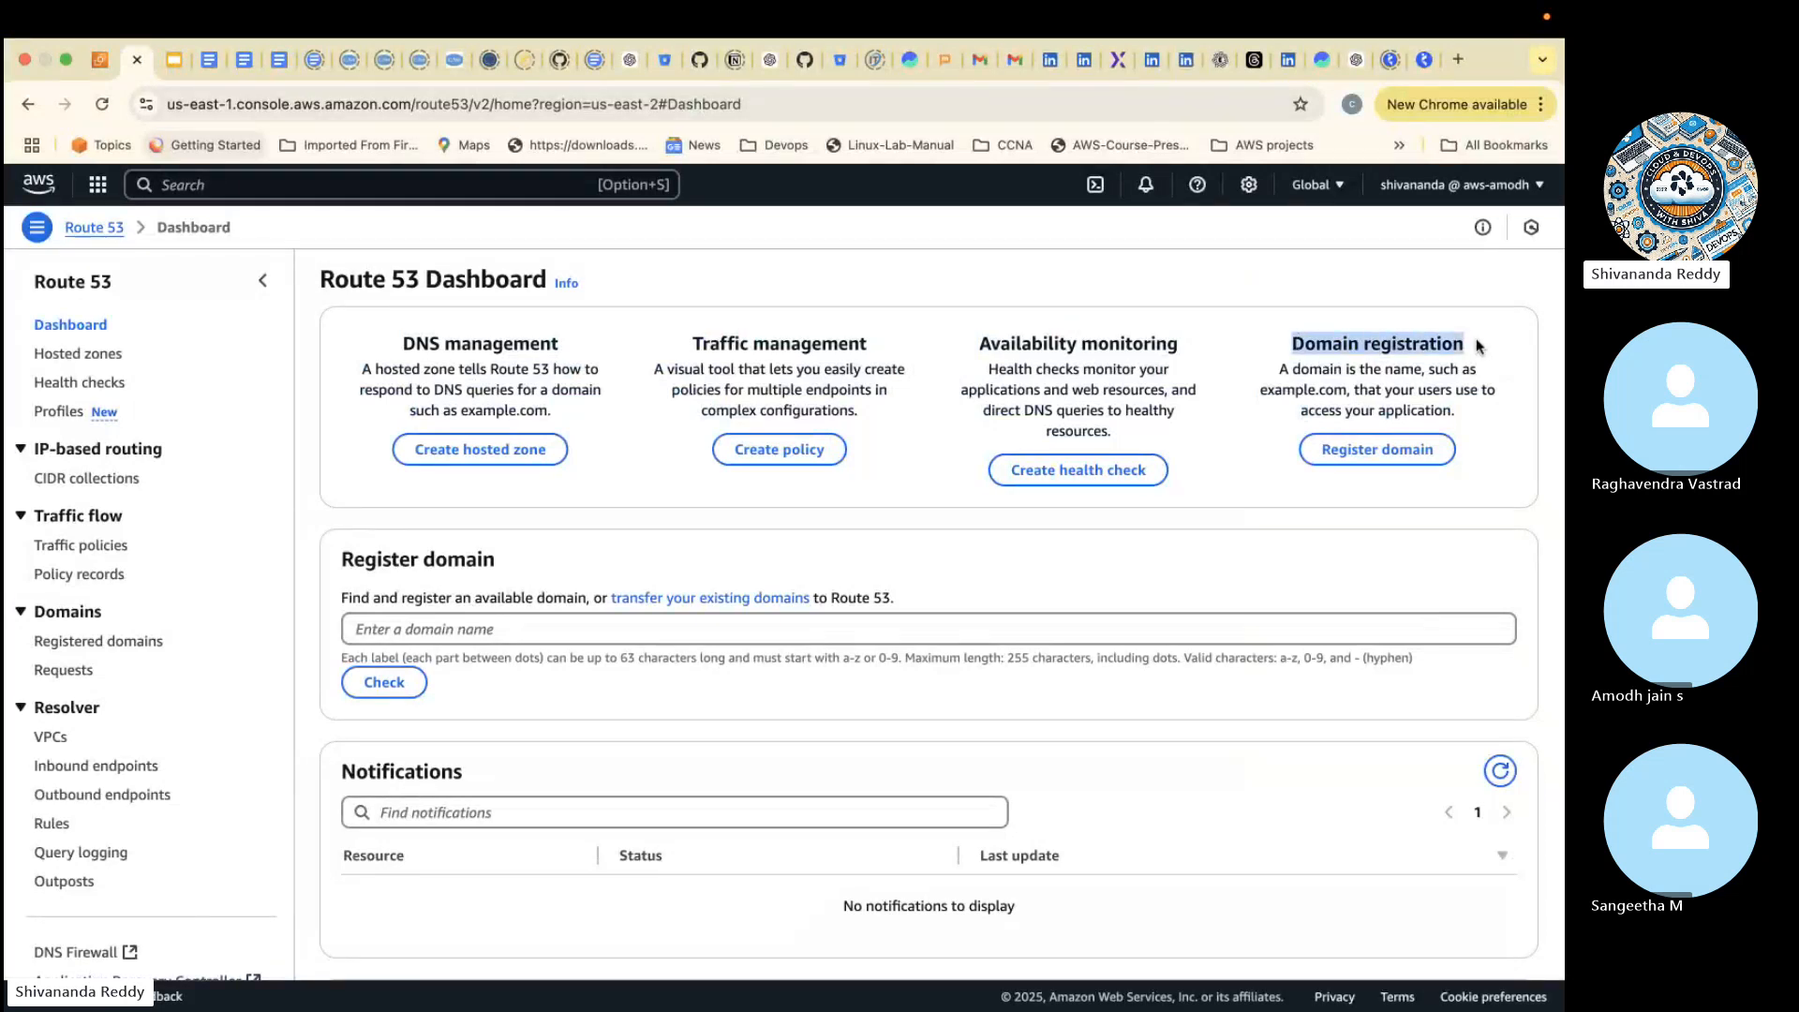
click(1373, 452)
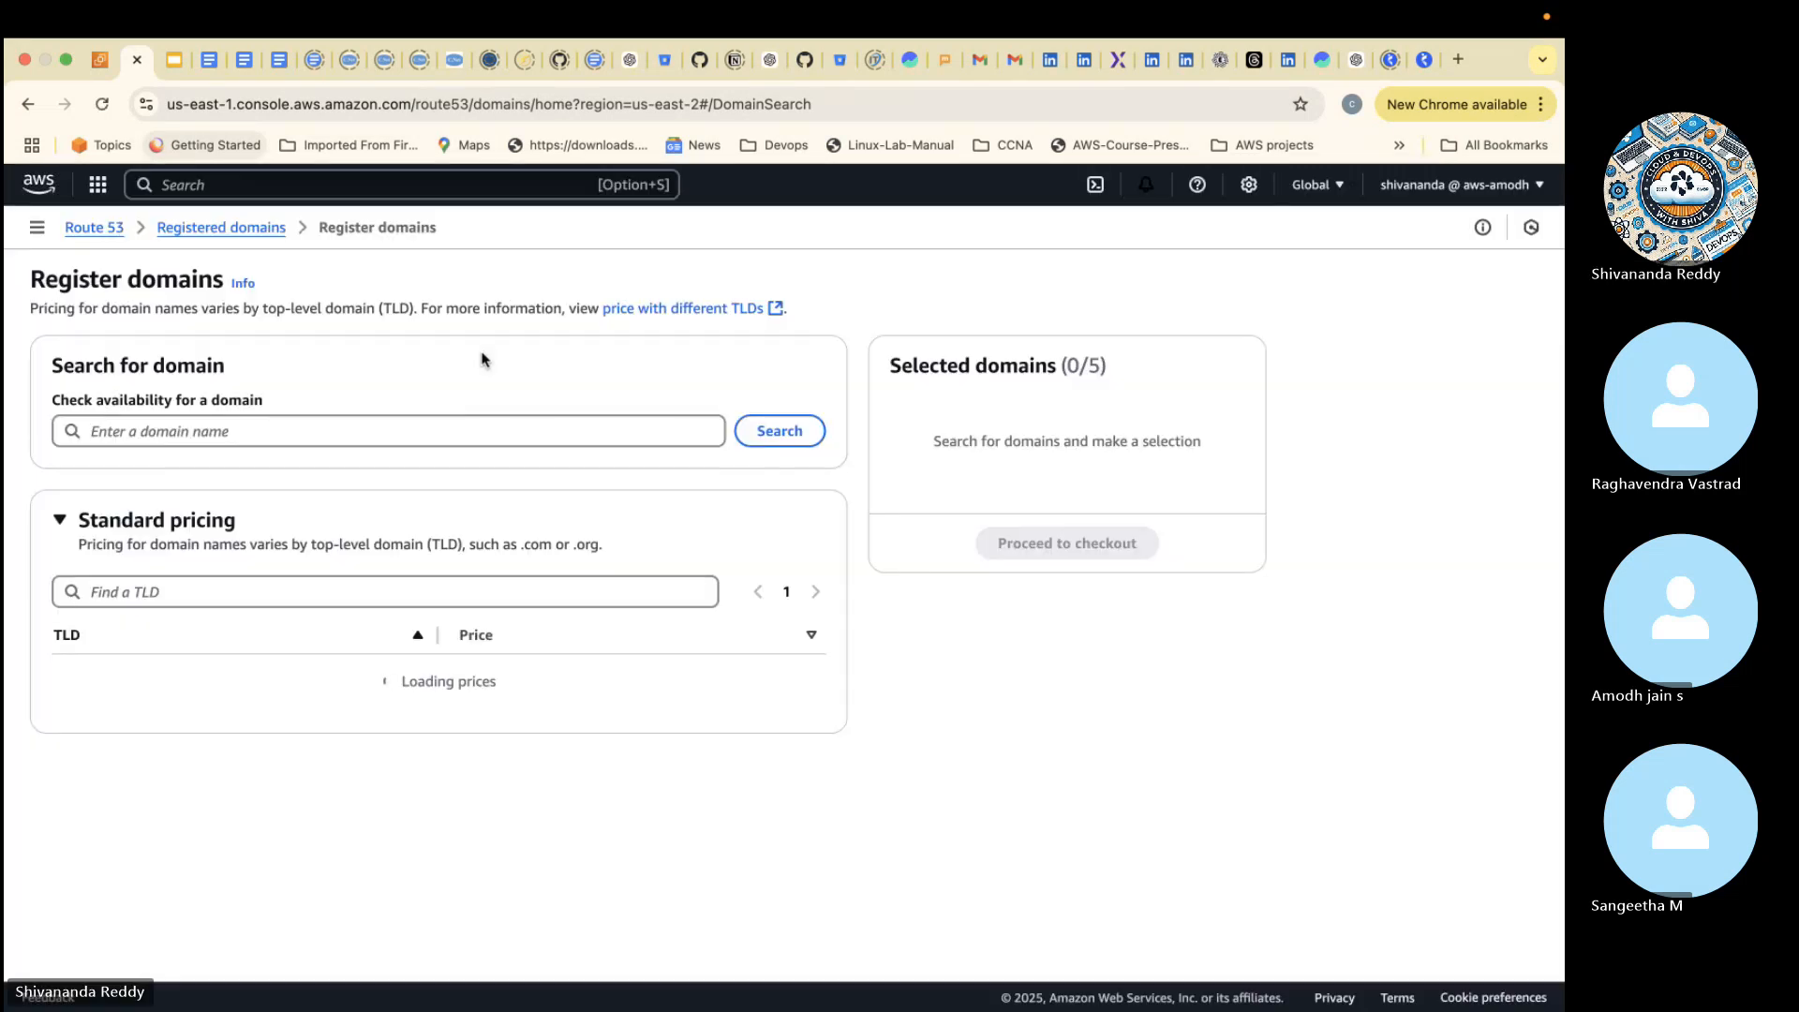
- Check the availability of the domain name "besanttech" and review the suggested available domains
click(372, 428)
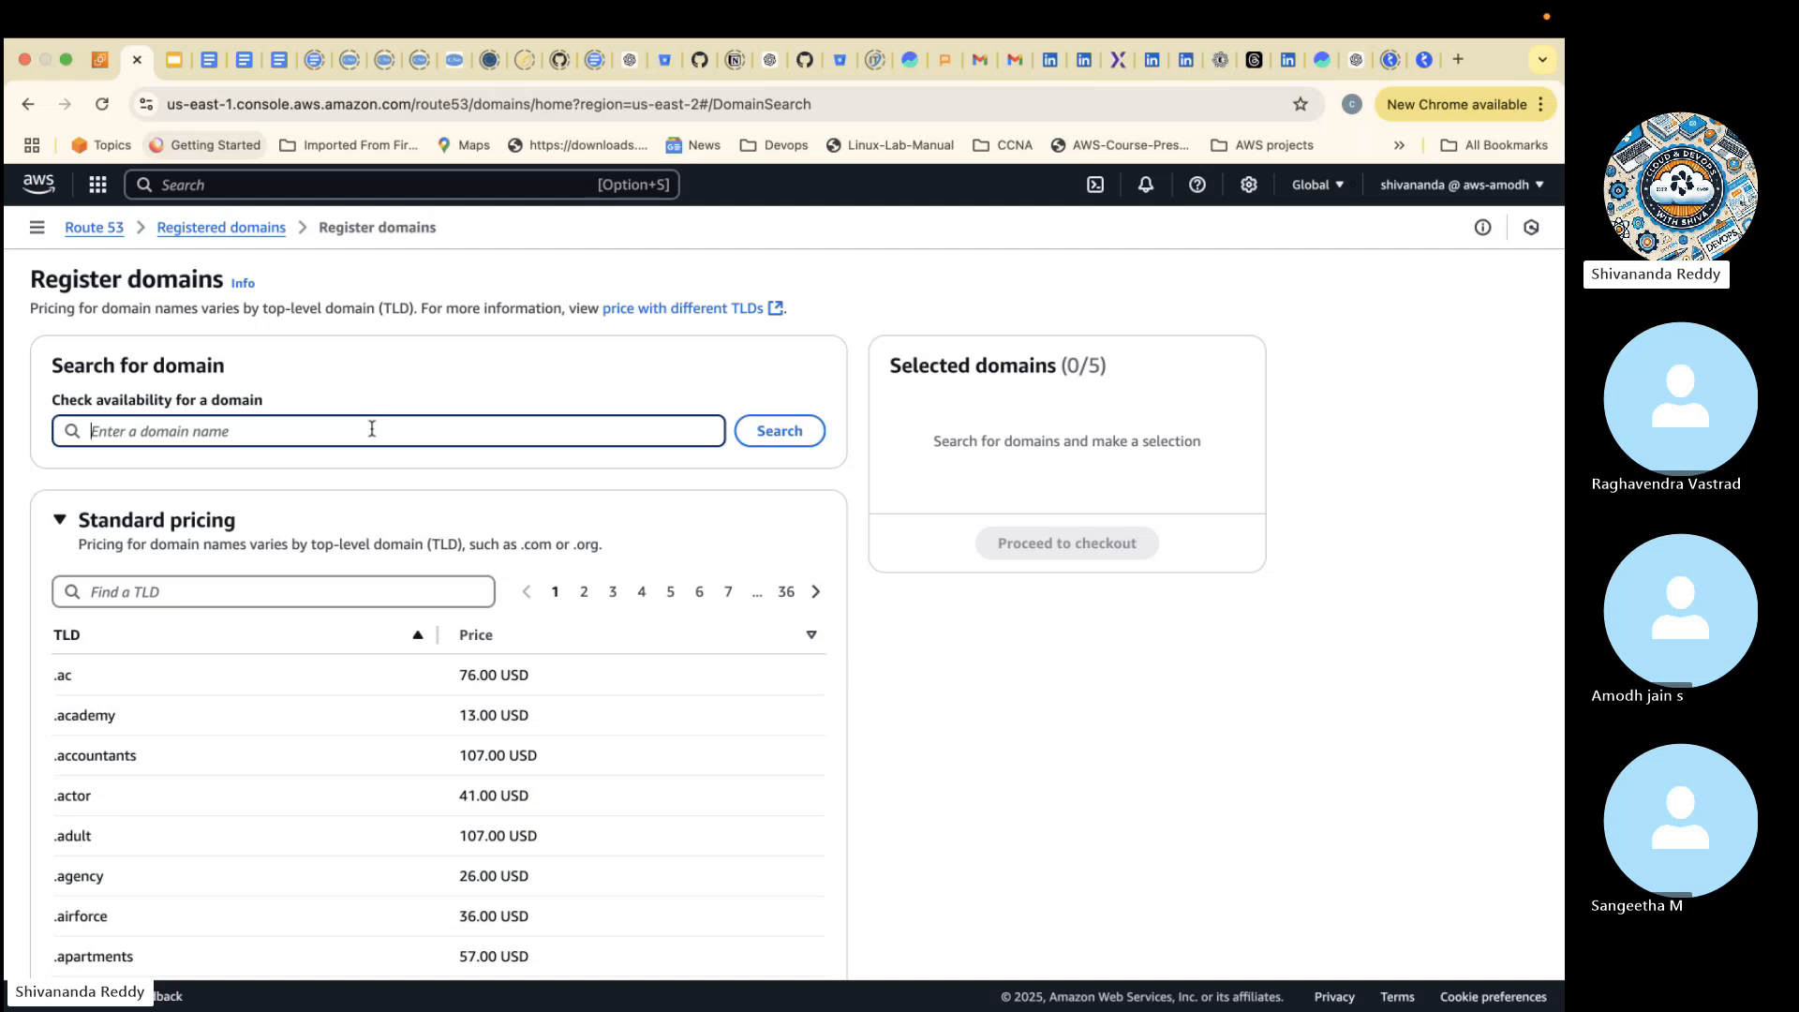
text(besanttech)
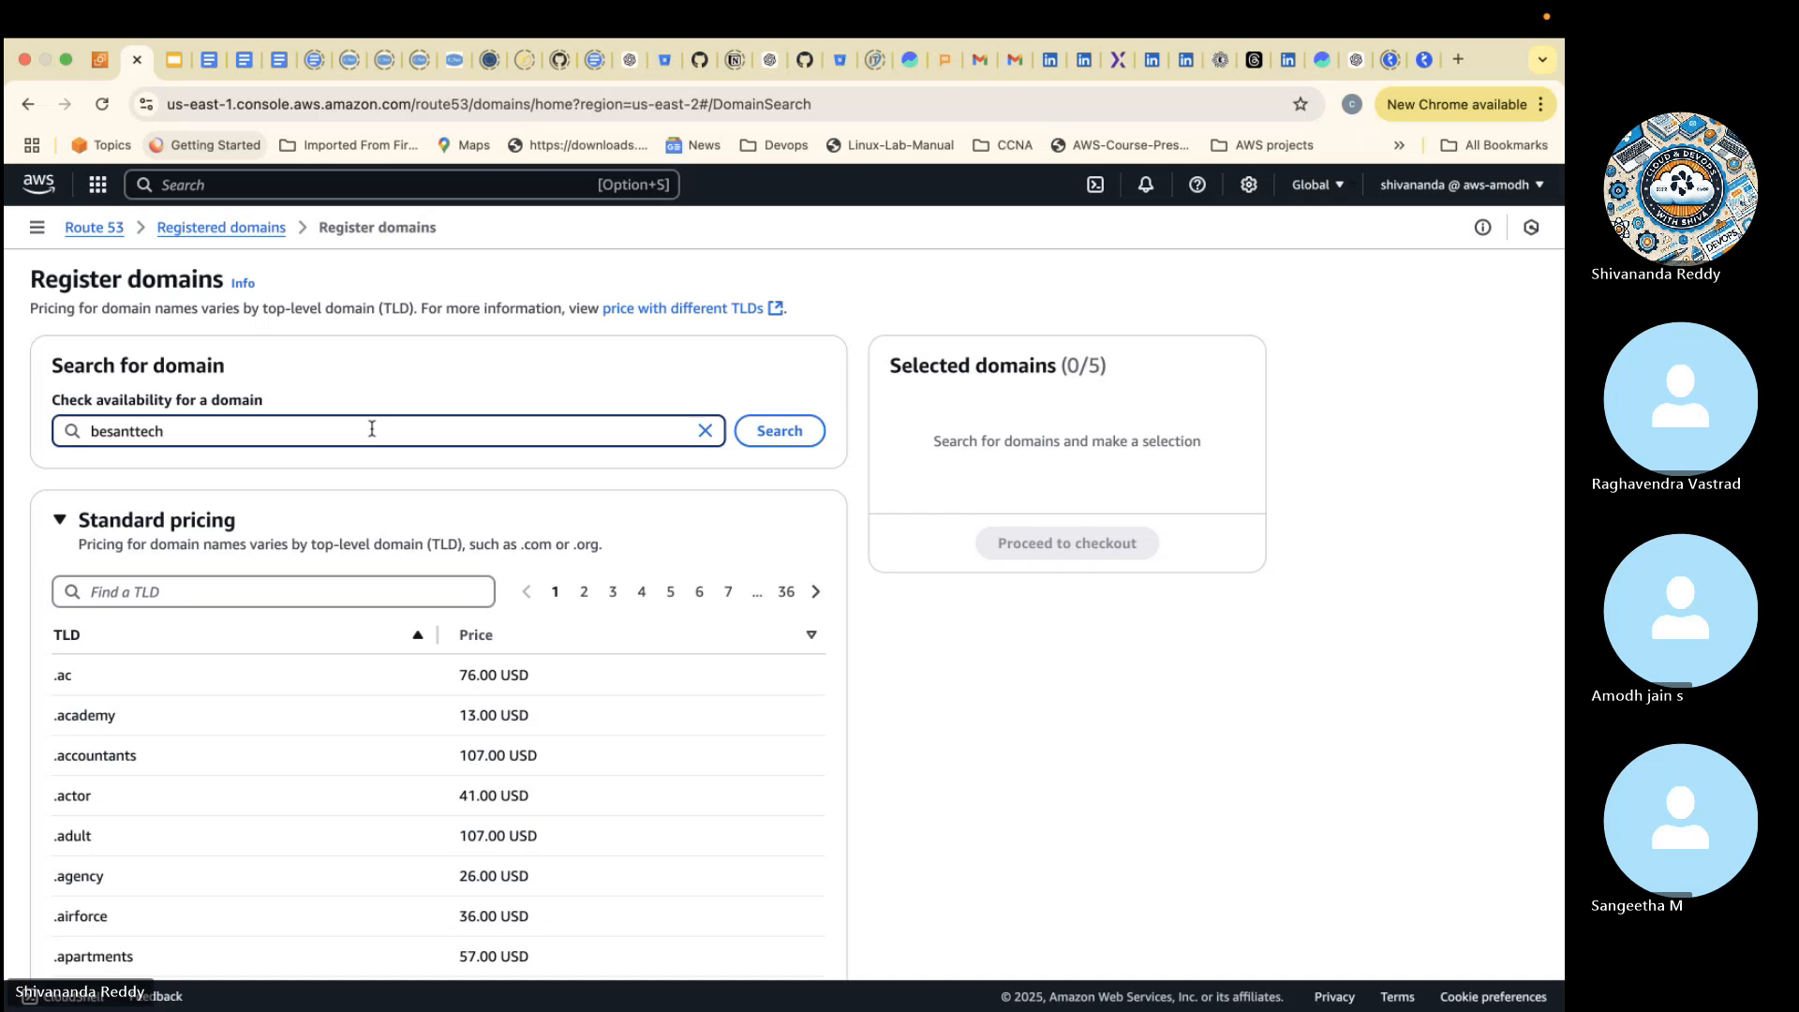
click(787, 436)
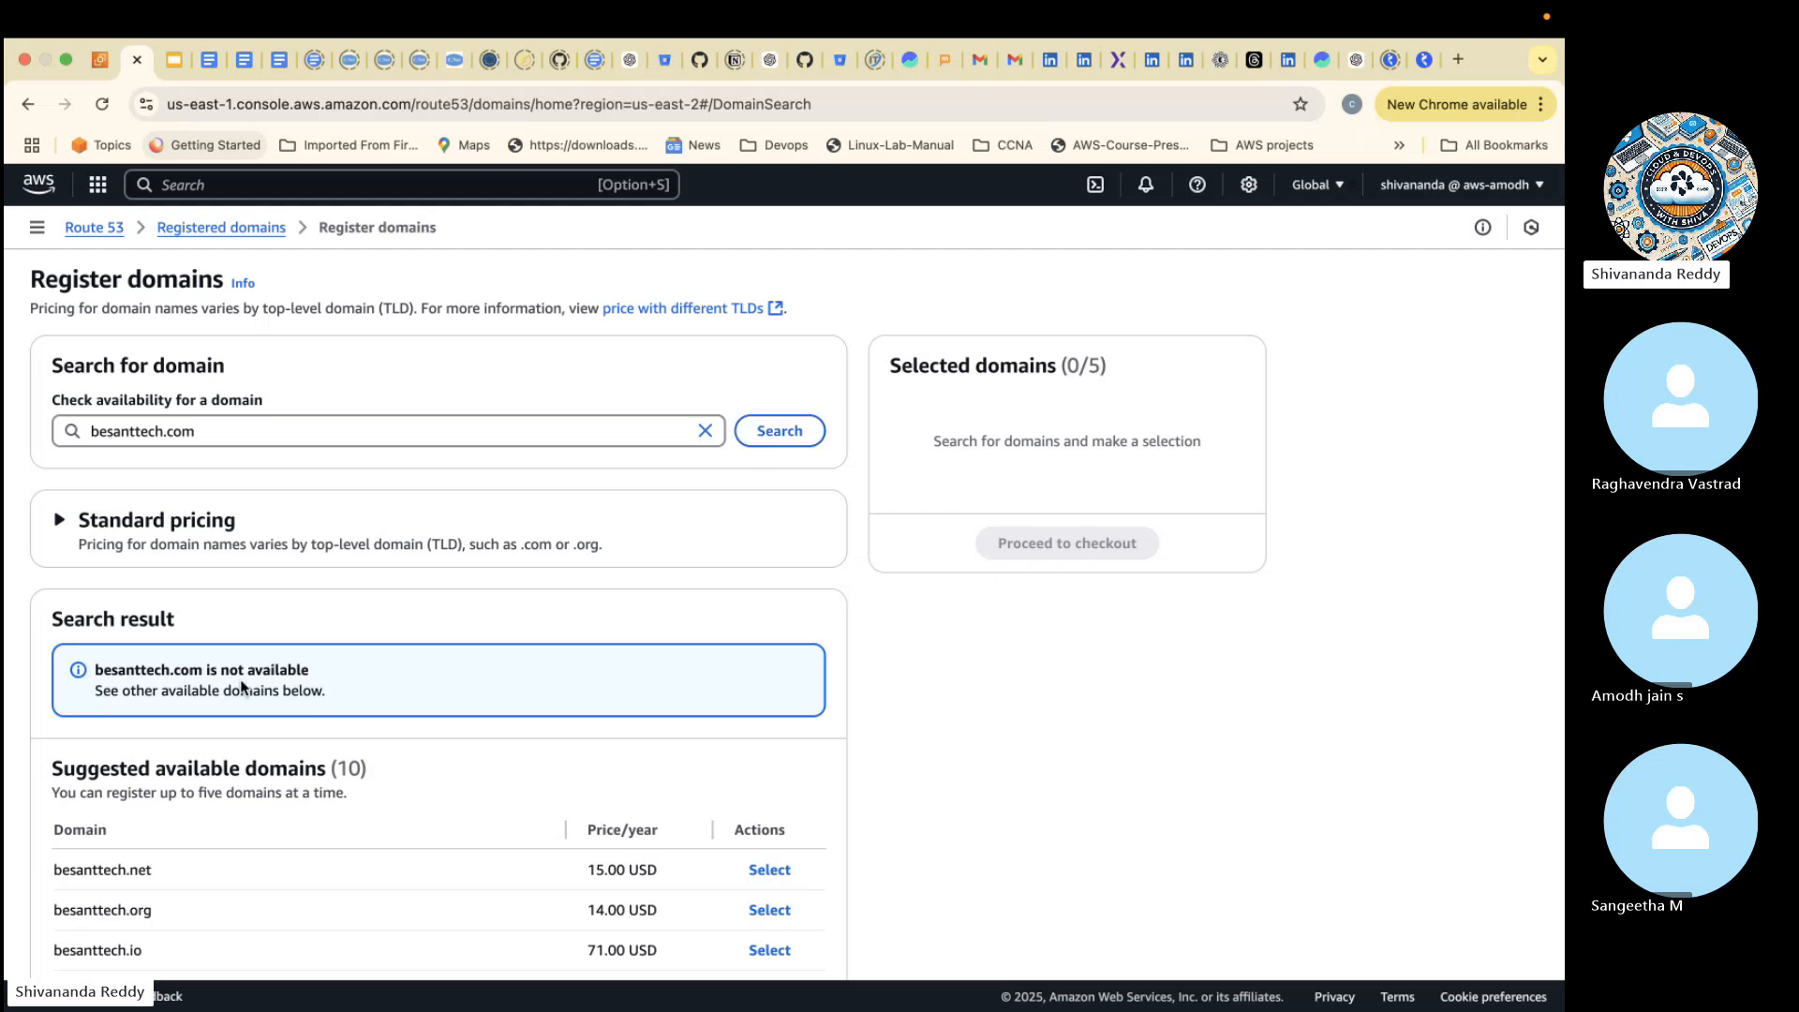
scroll(241, 688, down, 3)
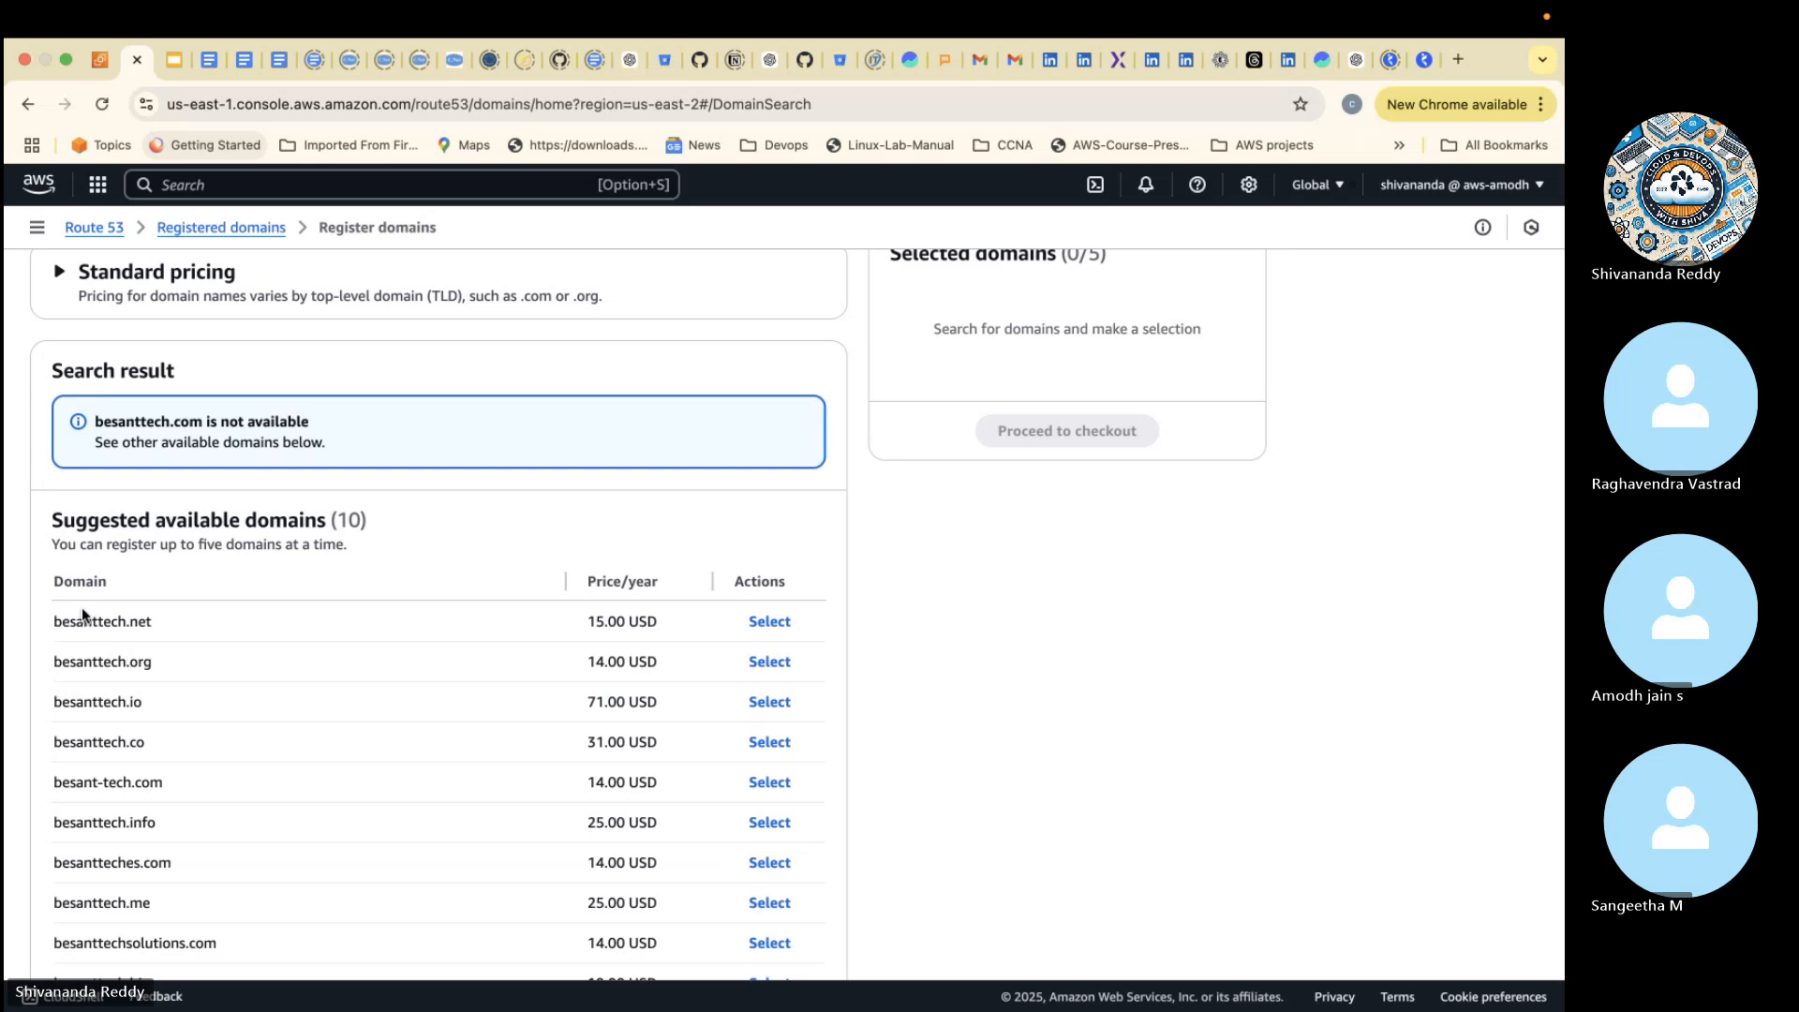
- Review the suggested available domains, such as besanttech.net, together with their yearly prices
drag(62, 621, 158, 623)
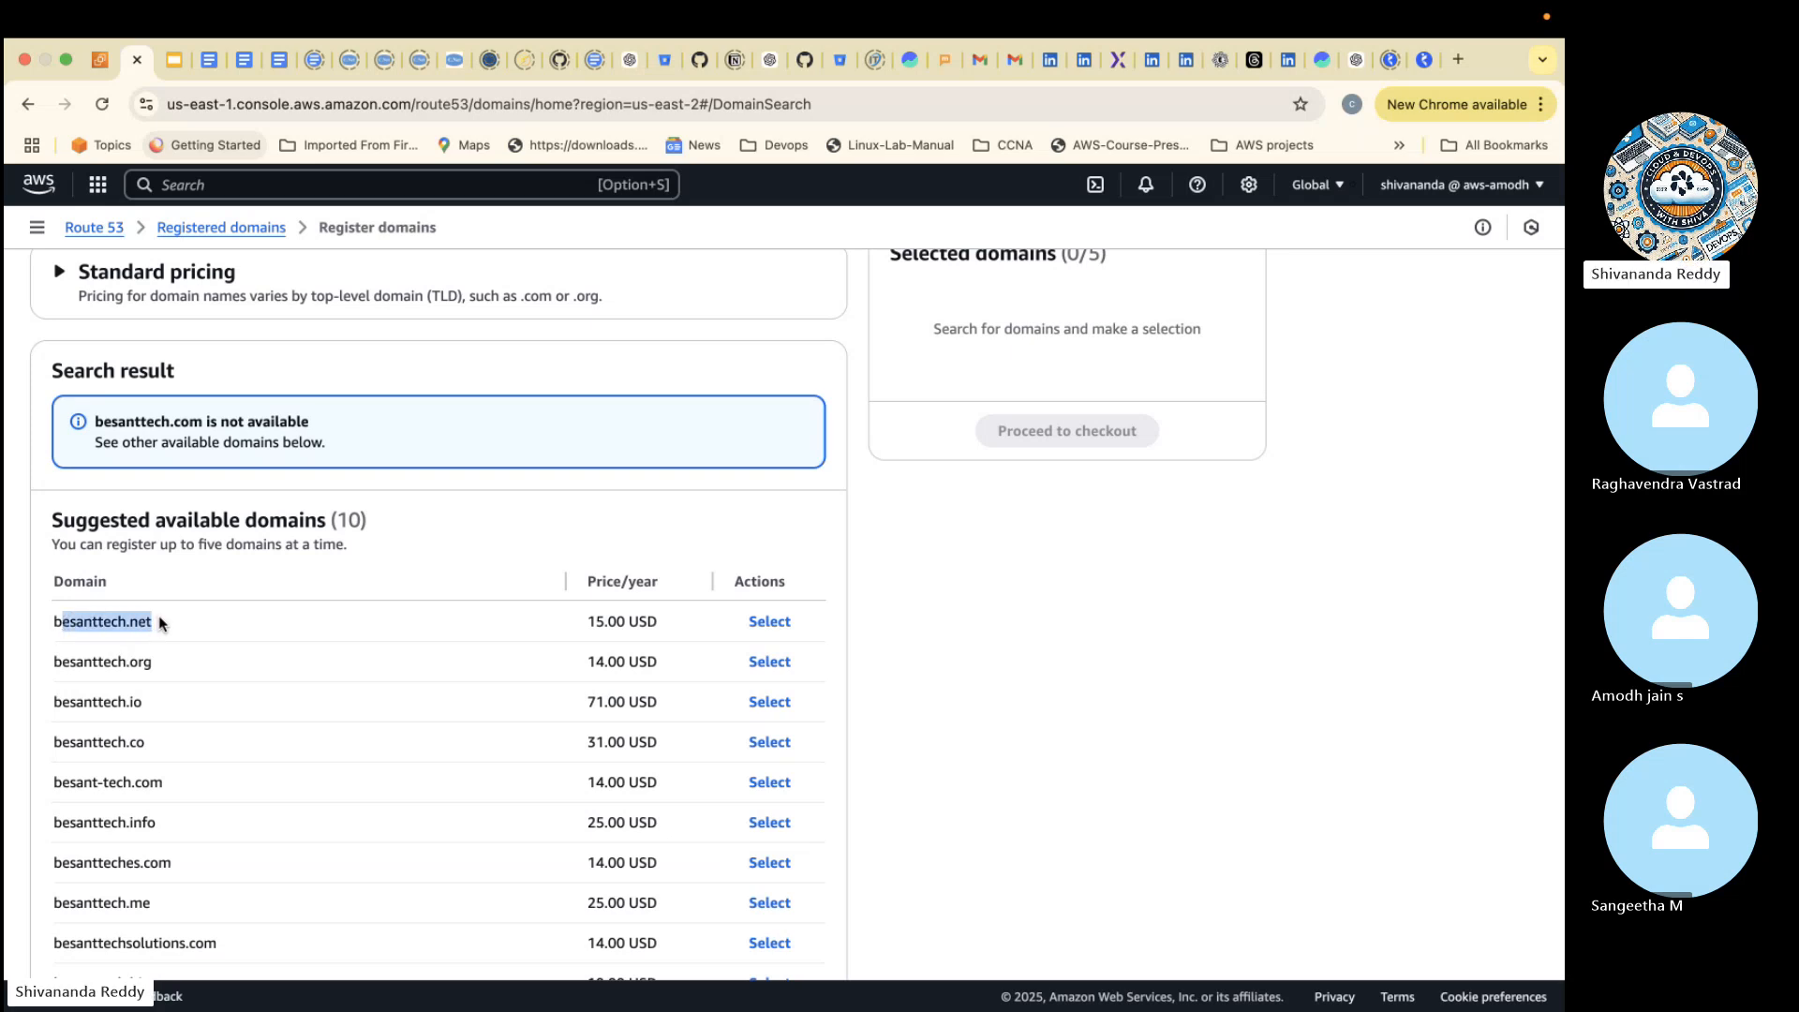
drag(596, 620, 662, 582)
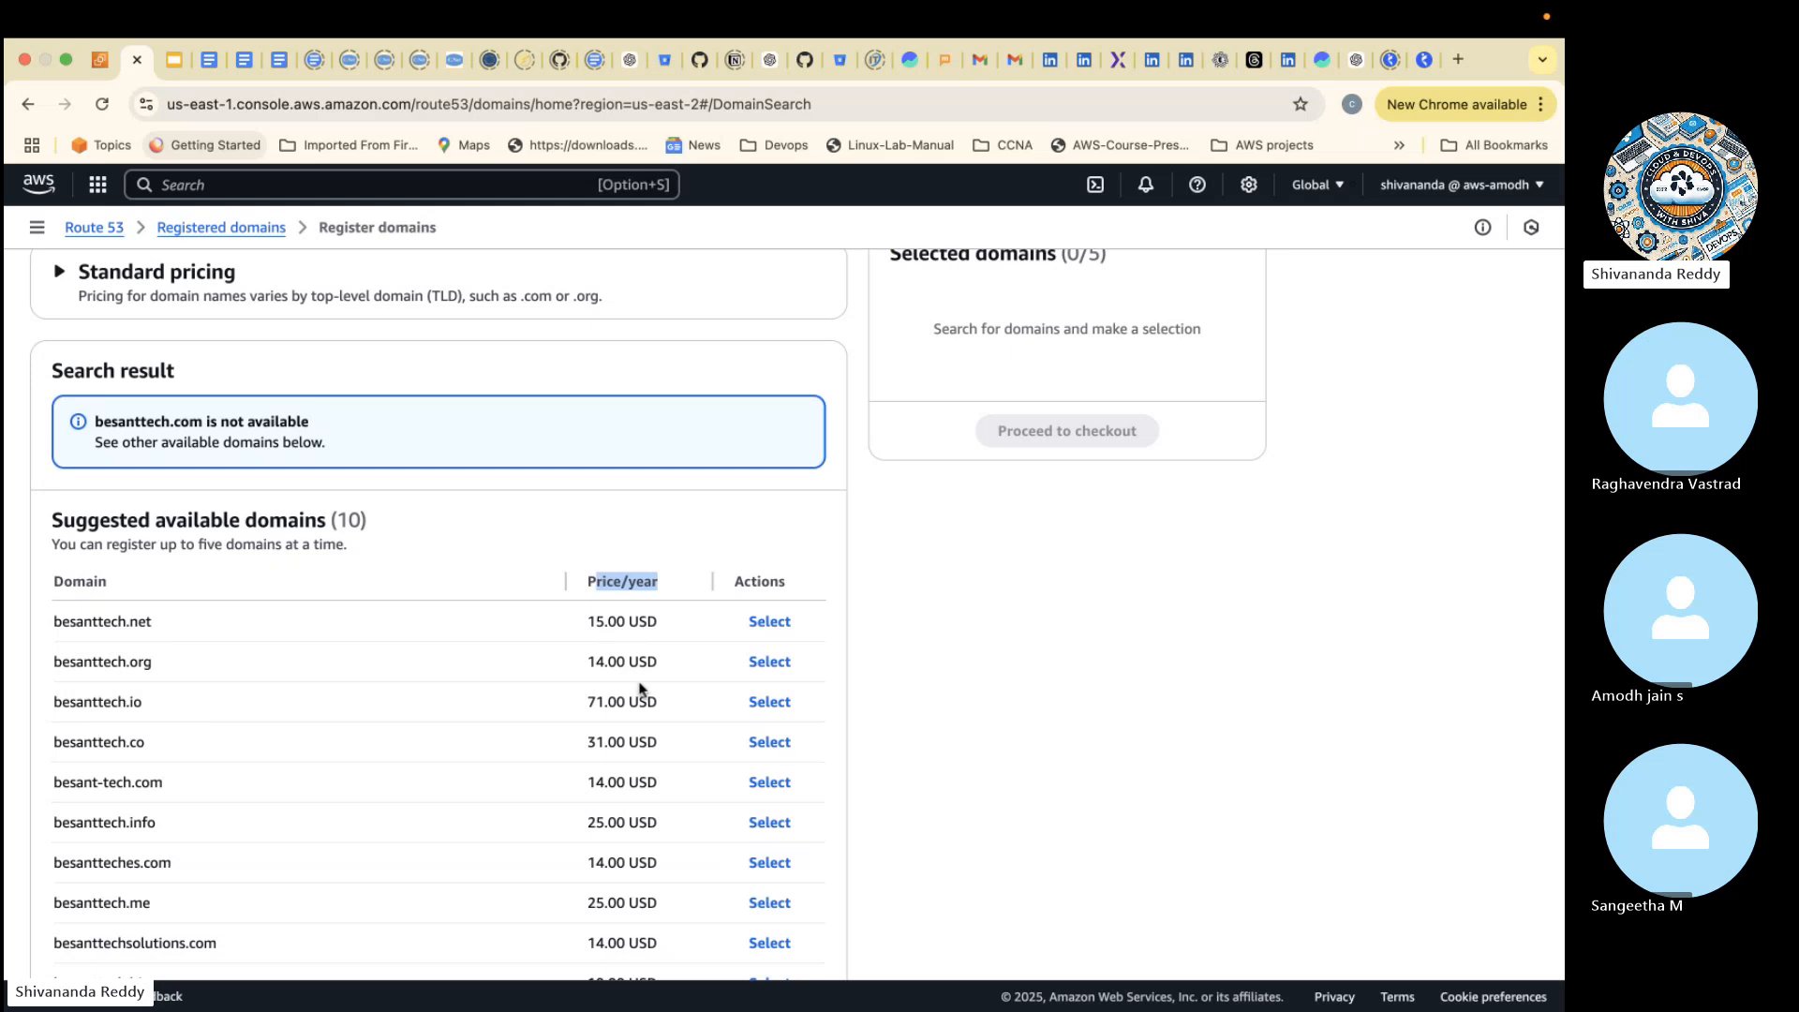
scroll(597, 712, down, 2)
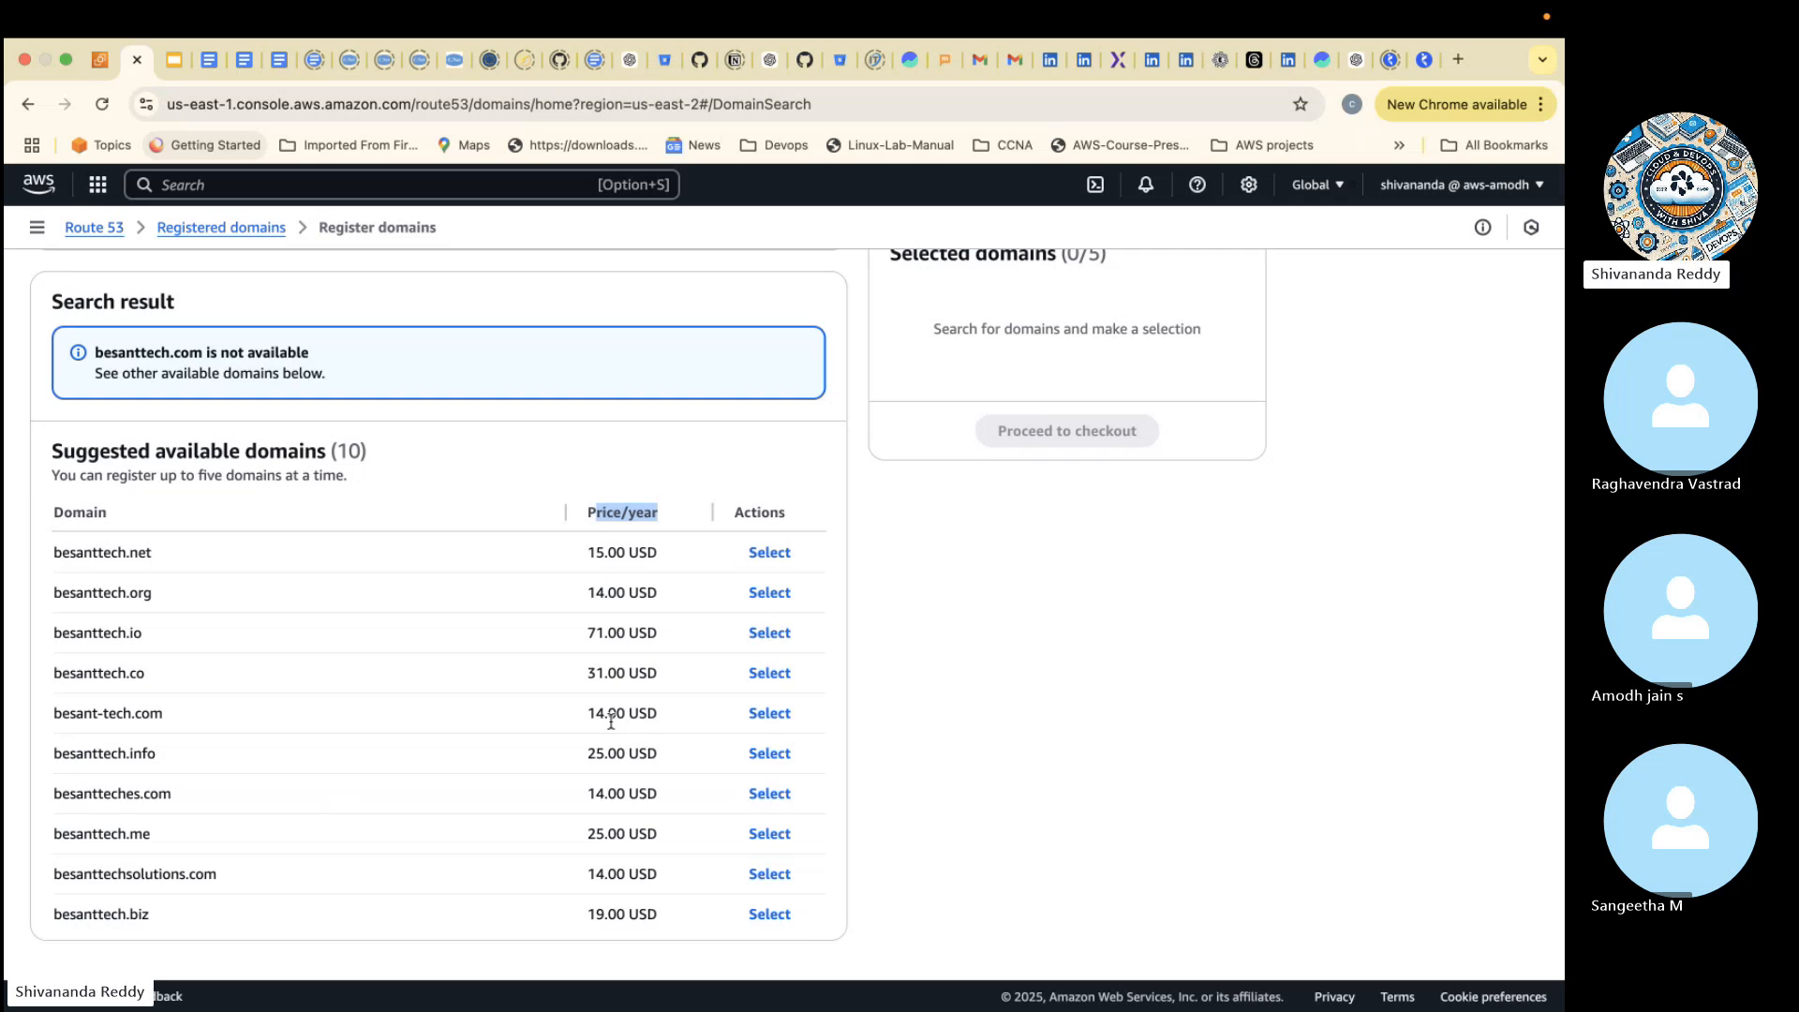
scroll(611, 723, up, 3)
scroll(611, 727, up, 1)
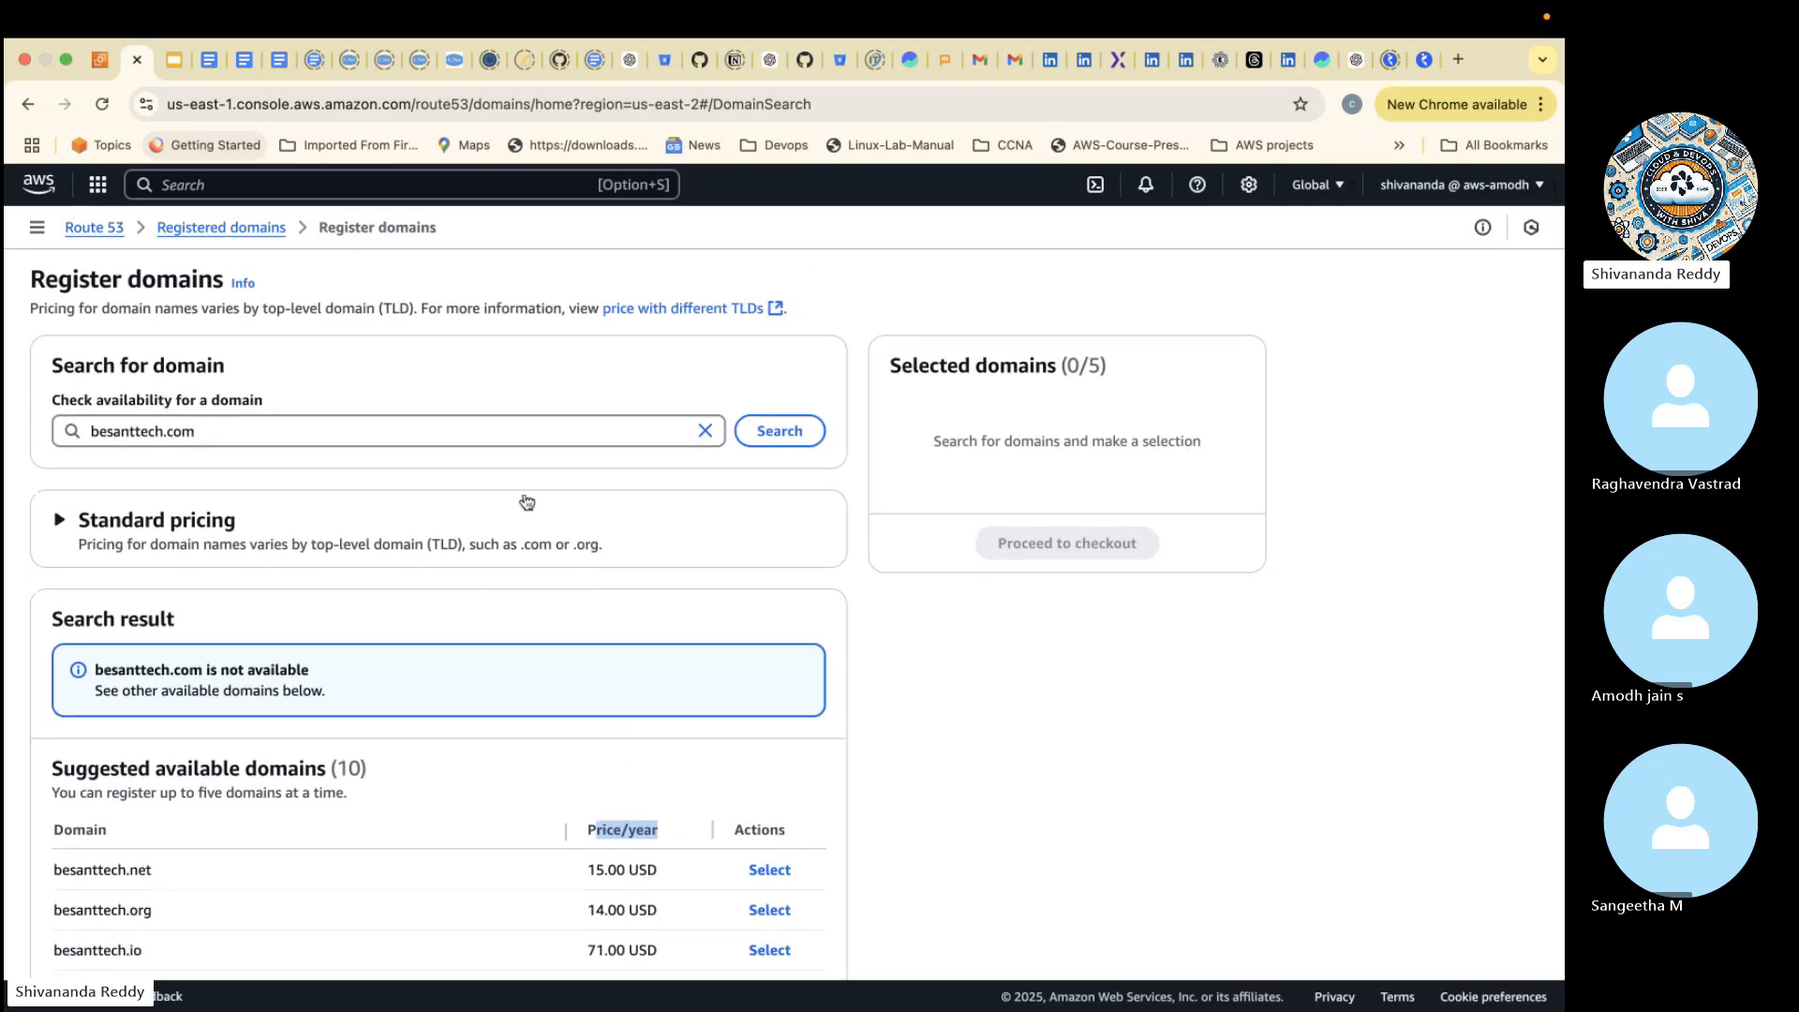
- Expand the standard pricing section and review the registration prices by top-level domain
click(201, 548)
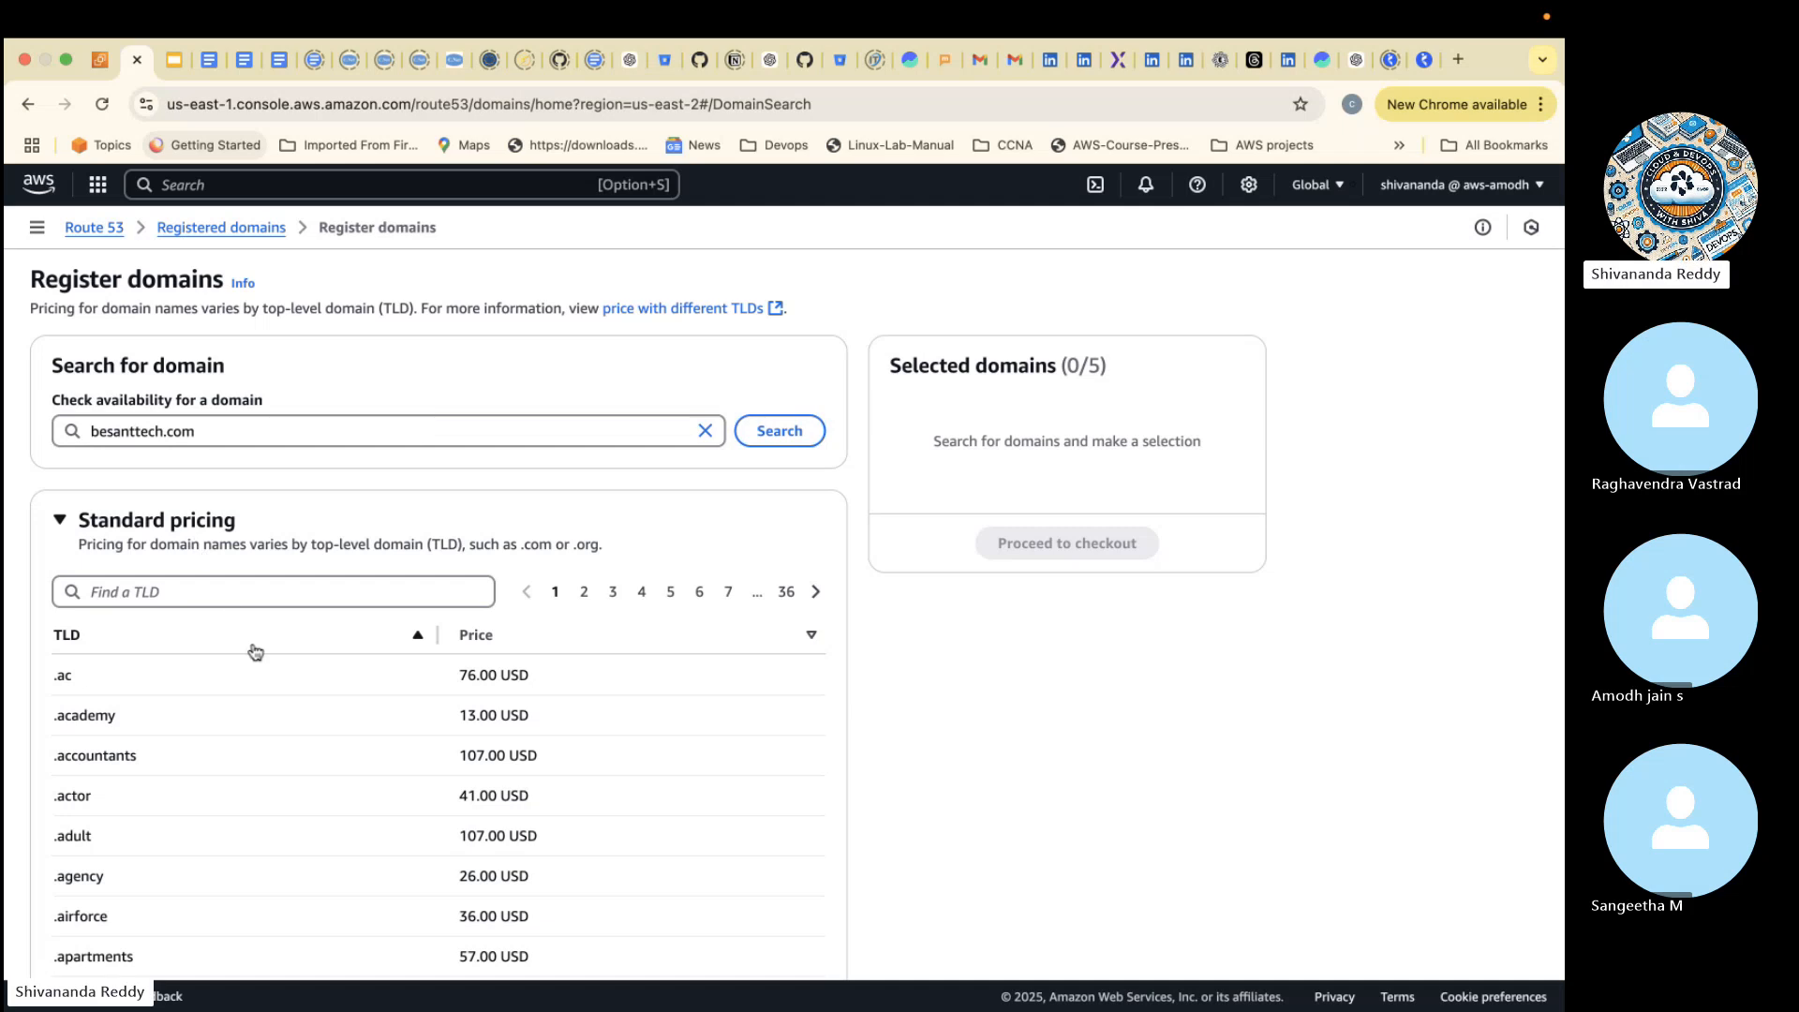
scroll(245, 637, down, 3)
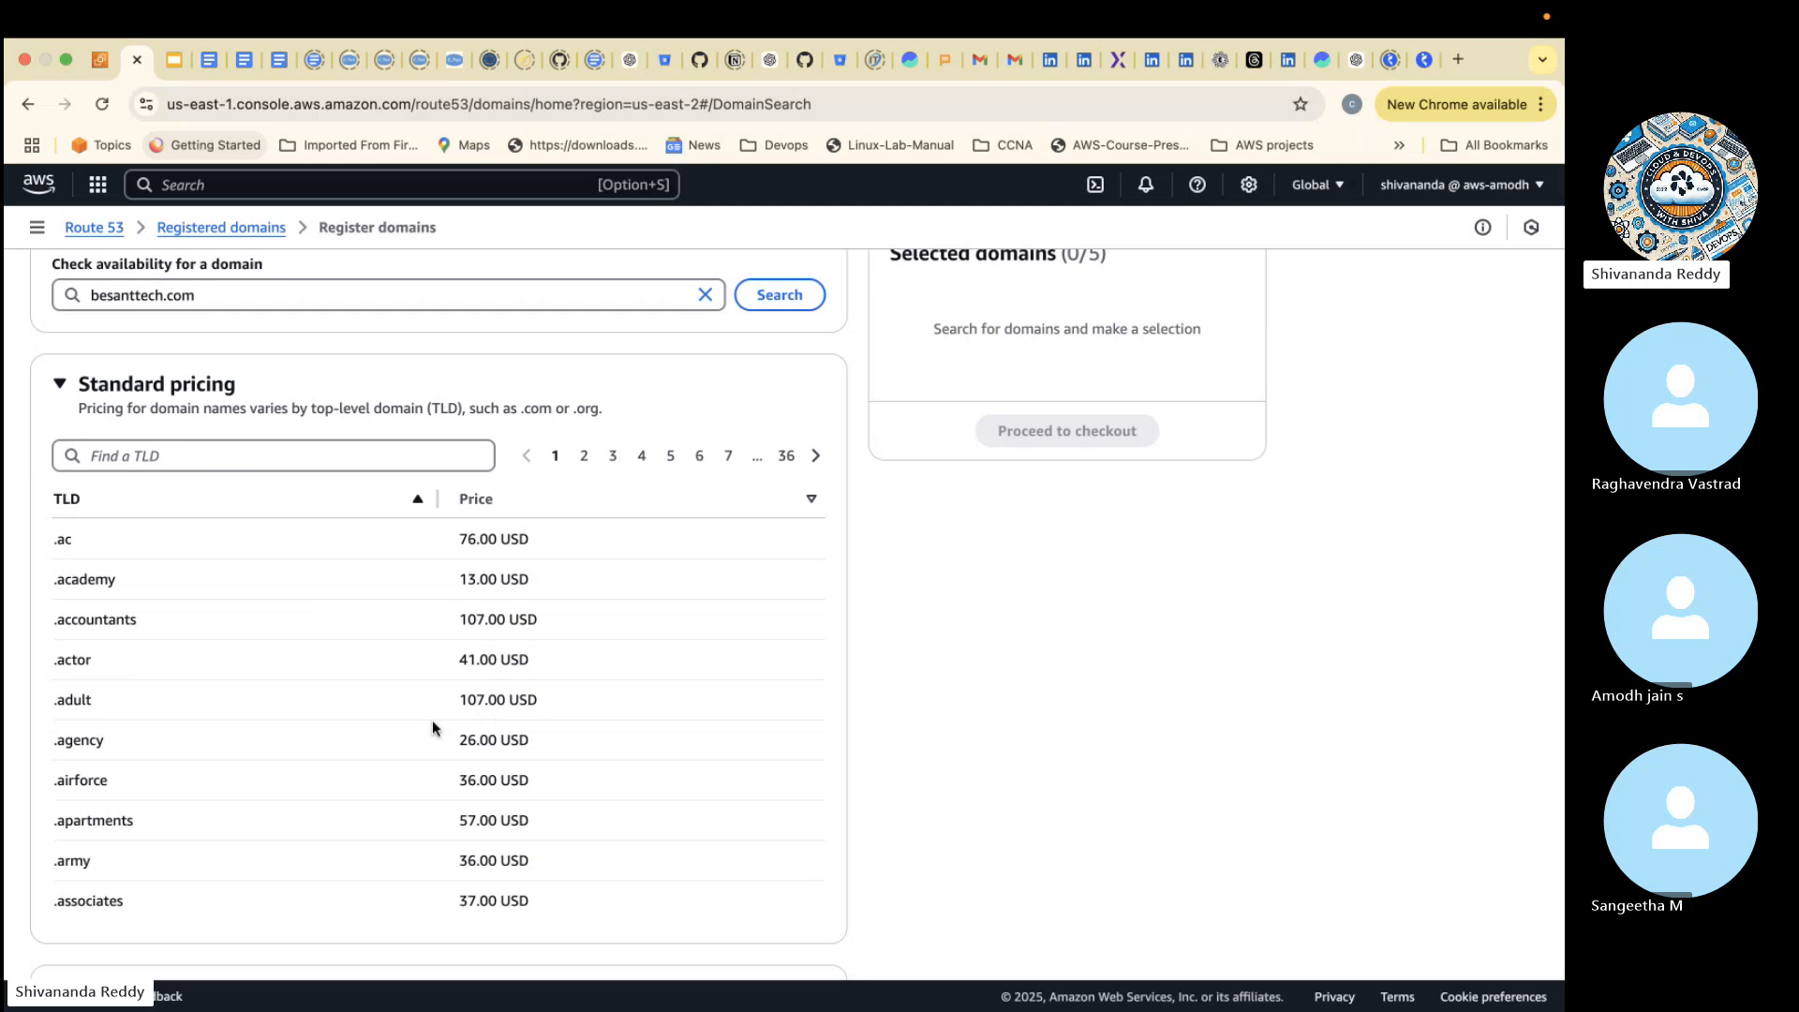
scroll(330, 875, down, 2)
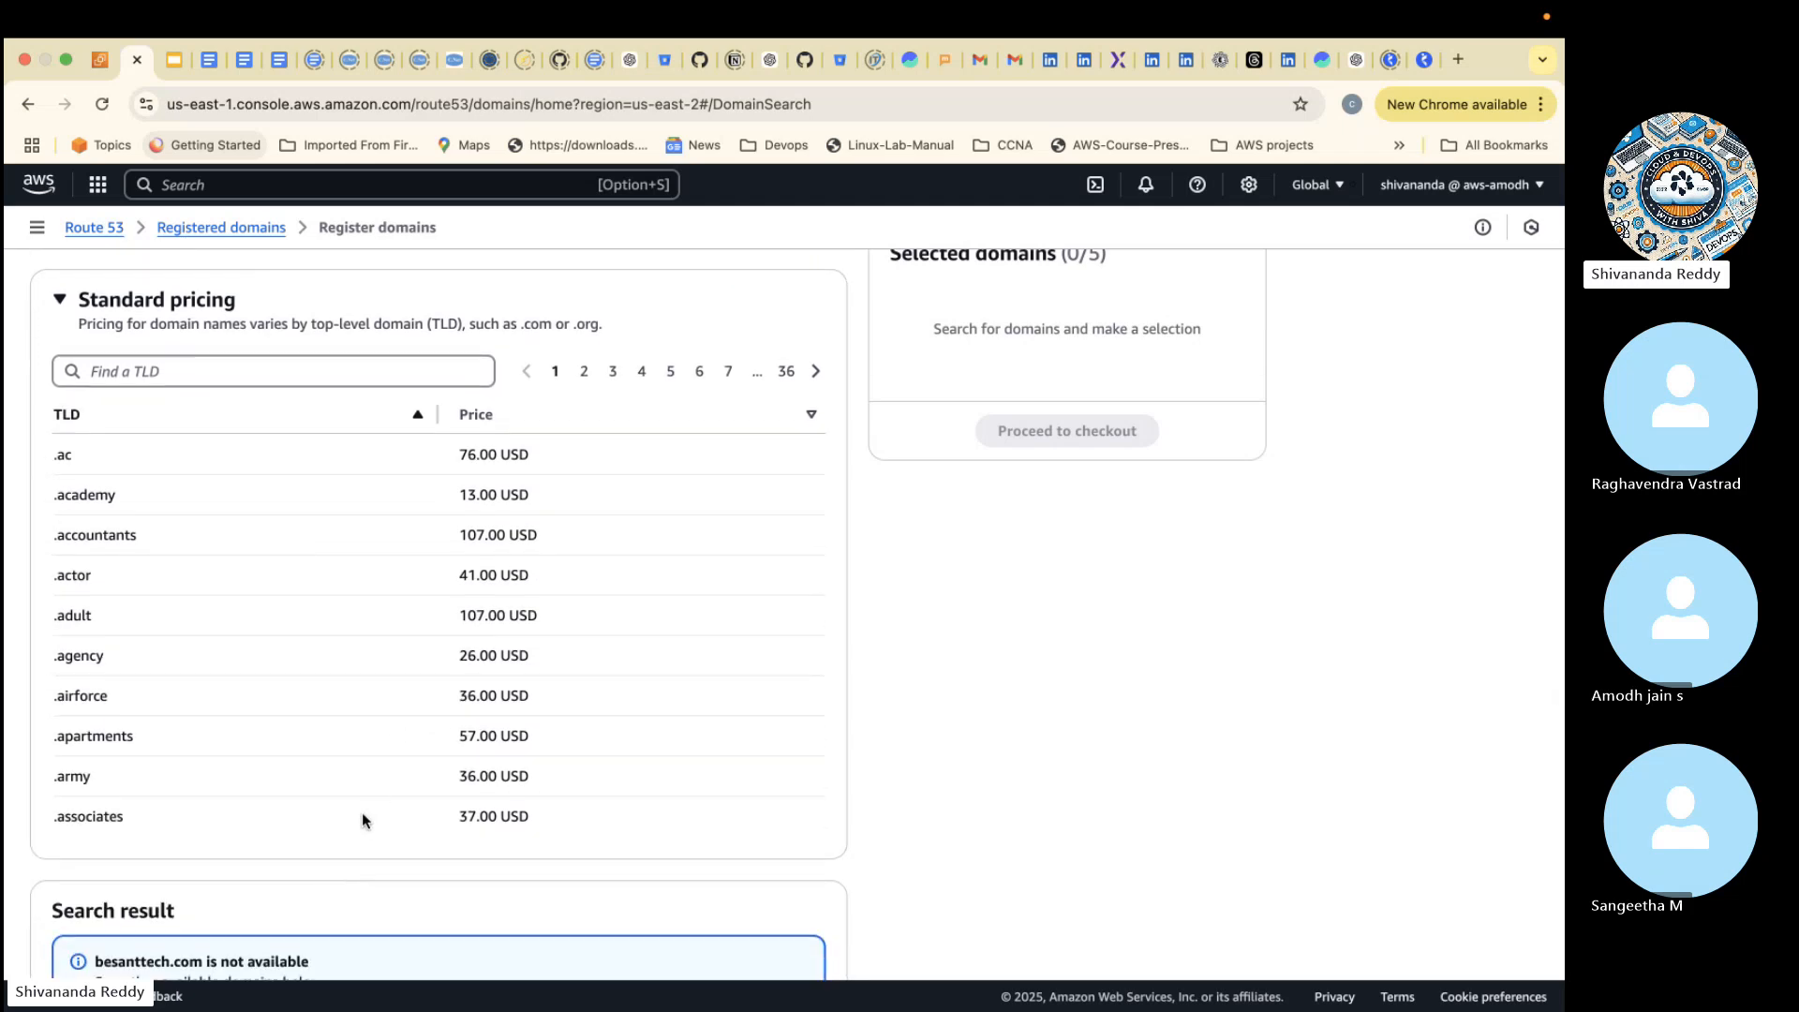
scroll(393, 757, down, 5)
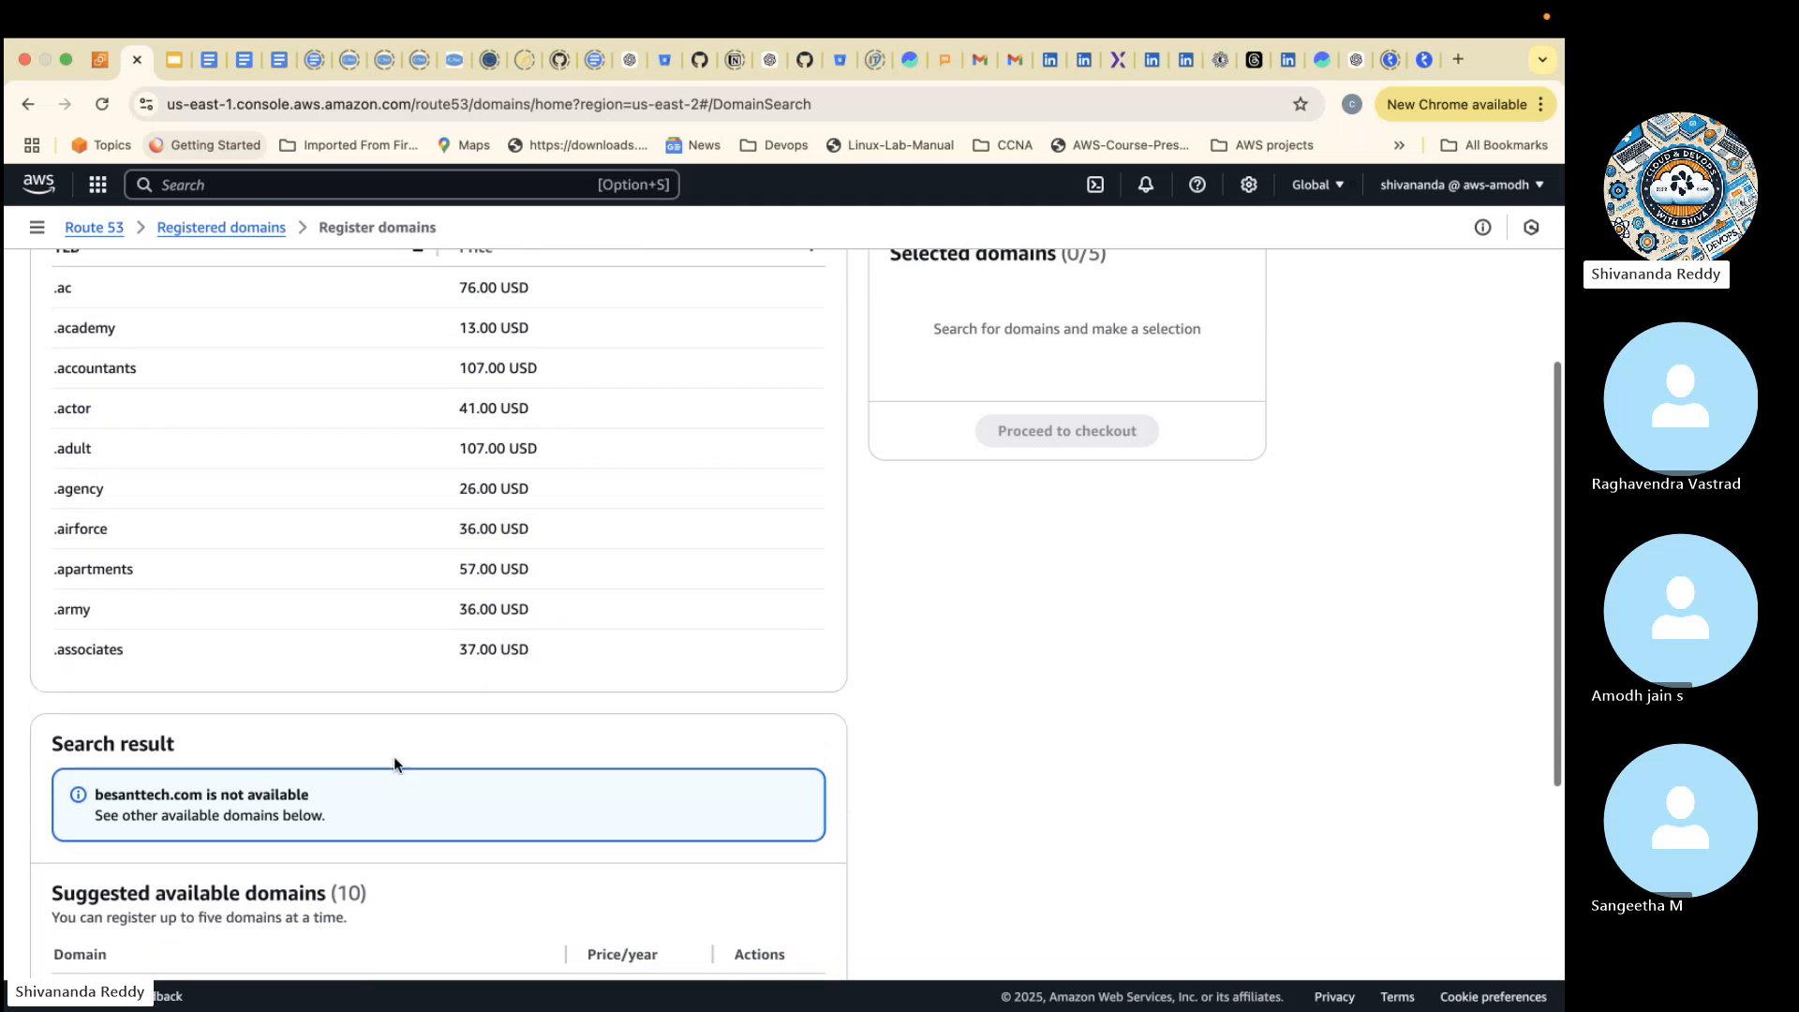
scroll(393, 756, down, 4)
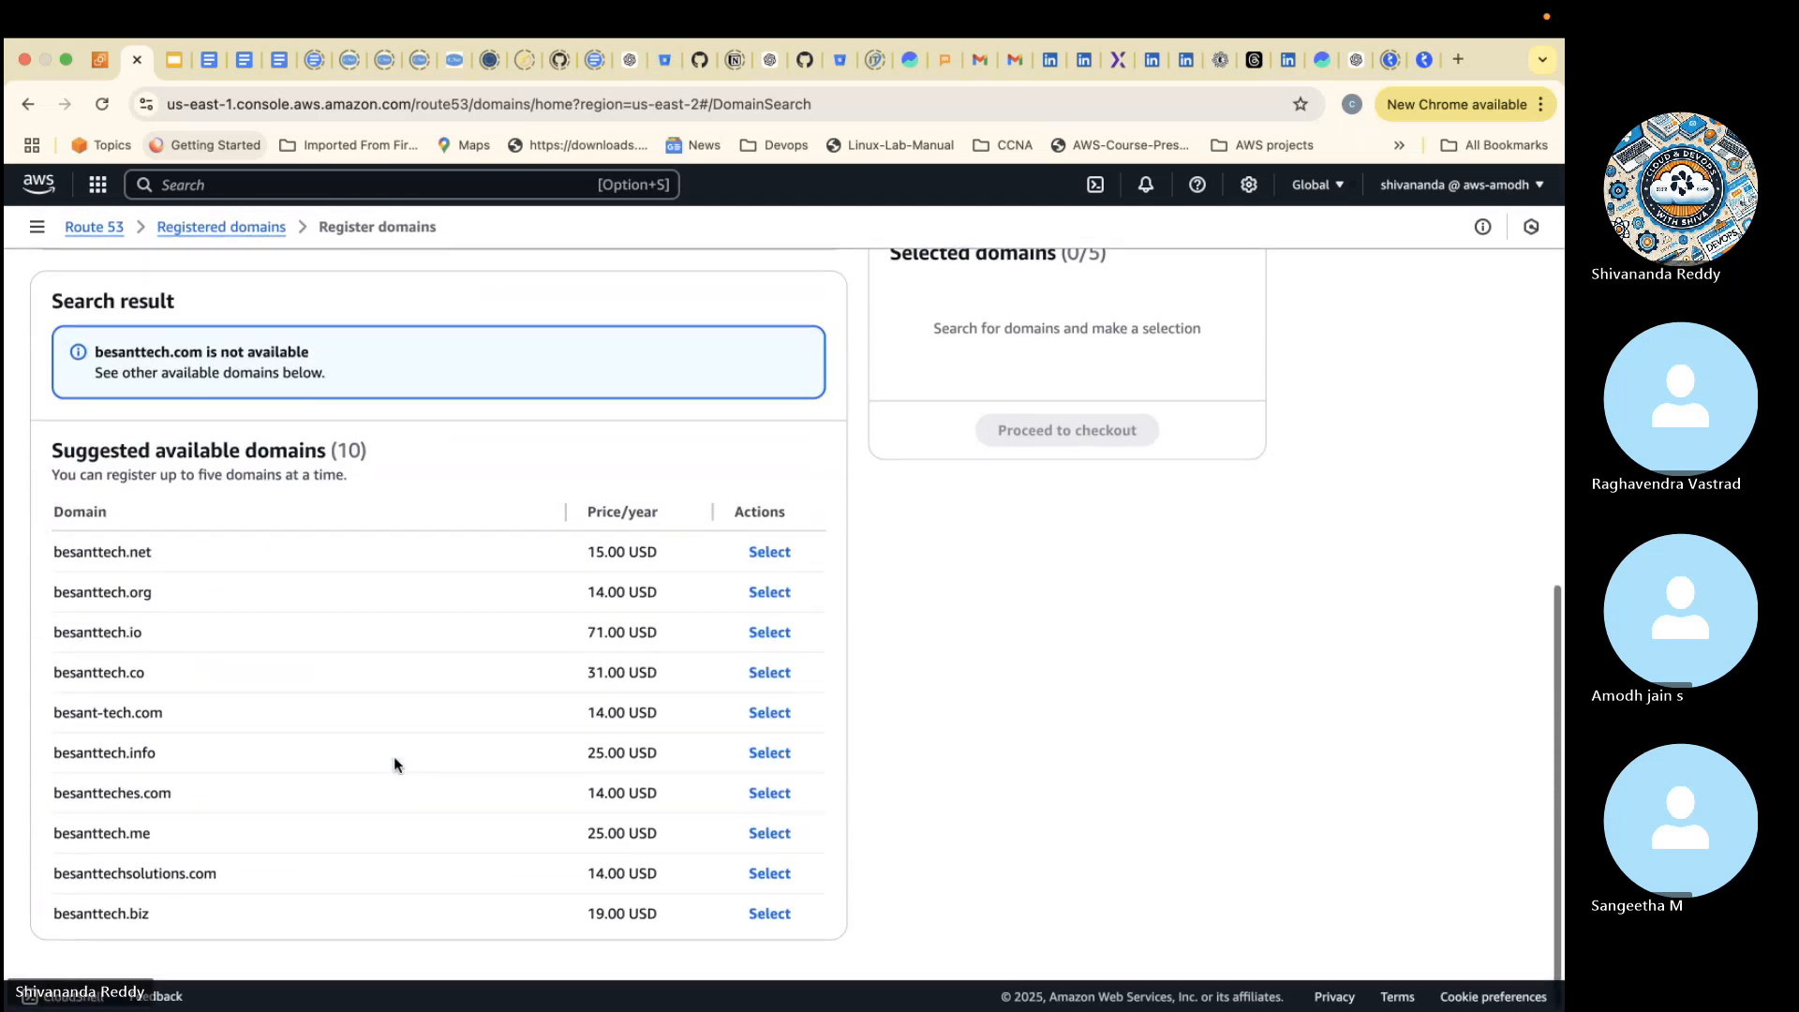
scroll(468, 694, up, 10)
scroll(639, 716, down, 10)
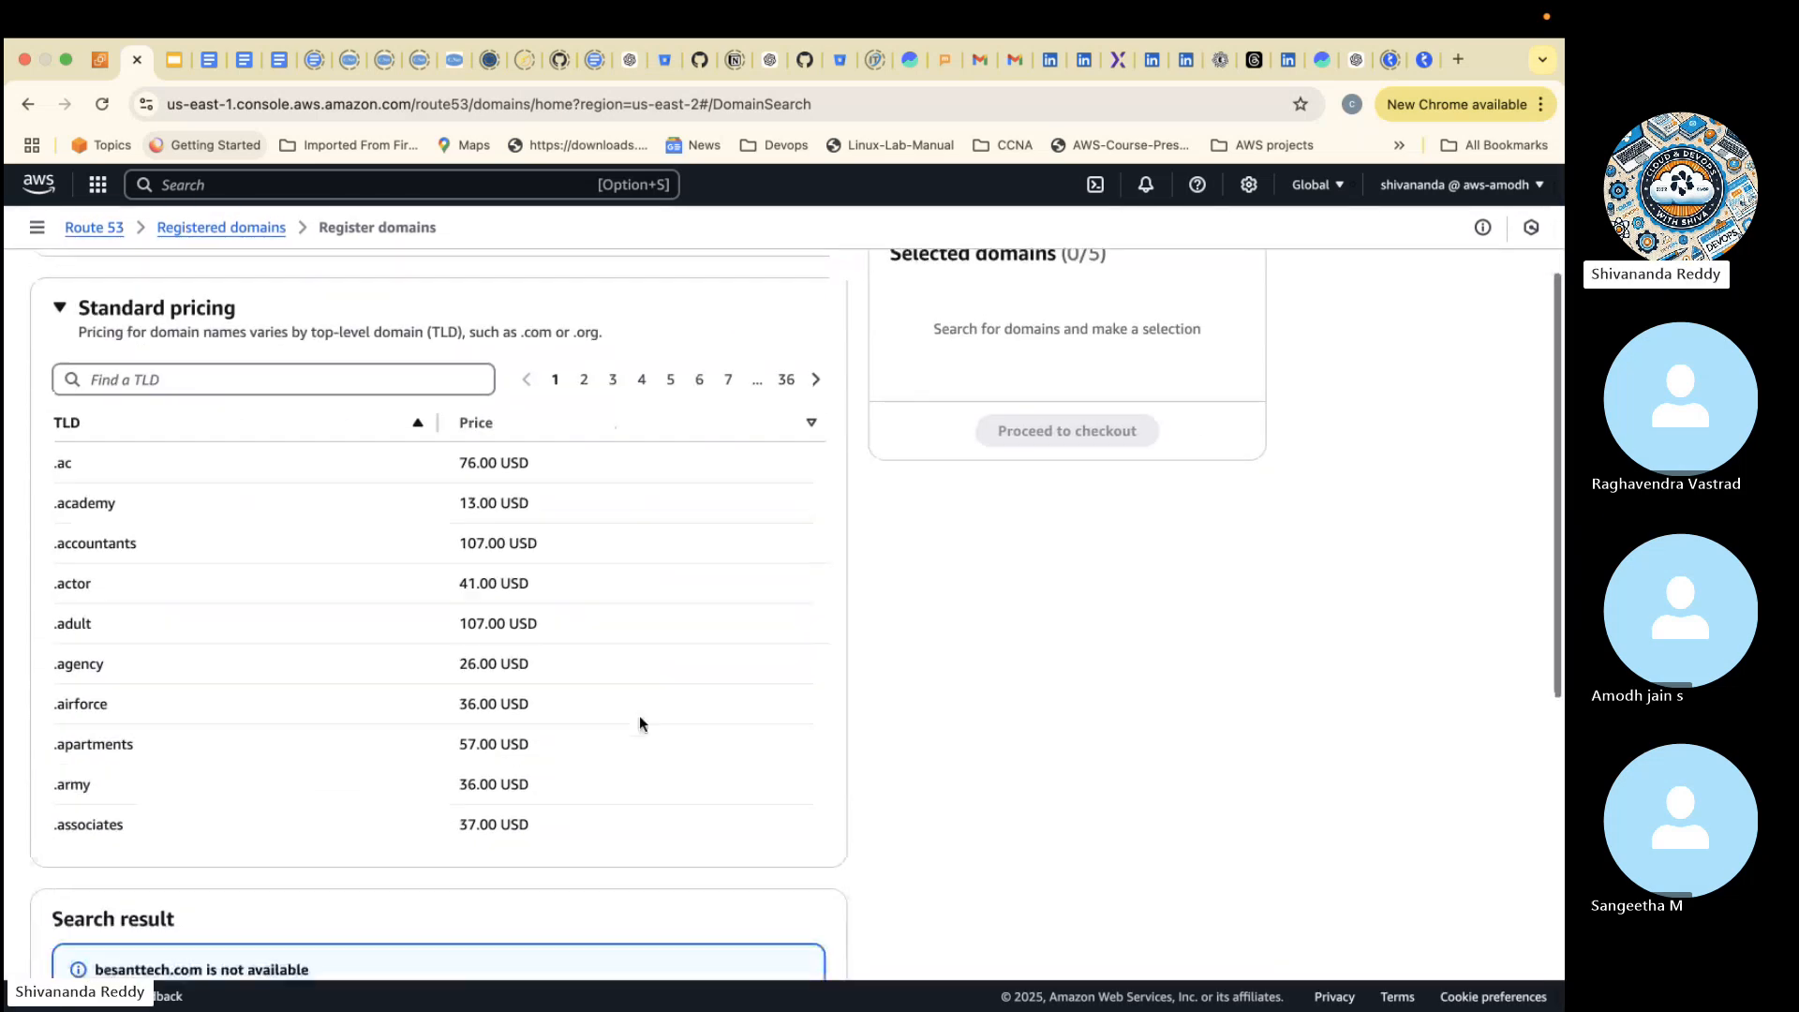
- Select besanttech.net from the suggested domains and review its registration fee in the selection summary
click(770, 626)
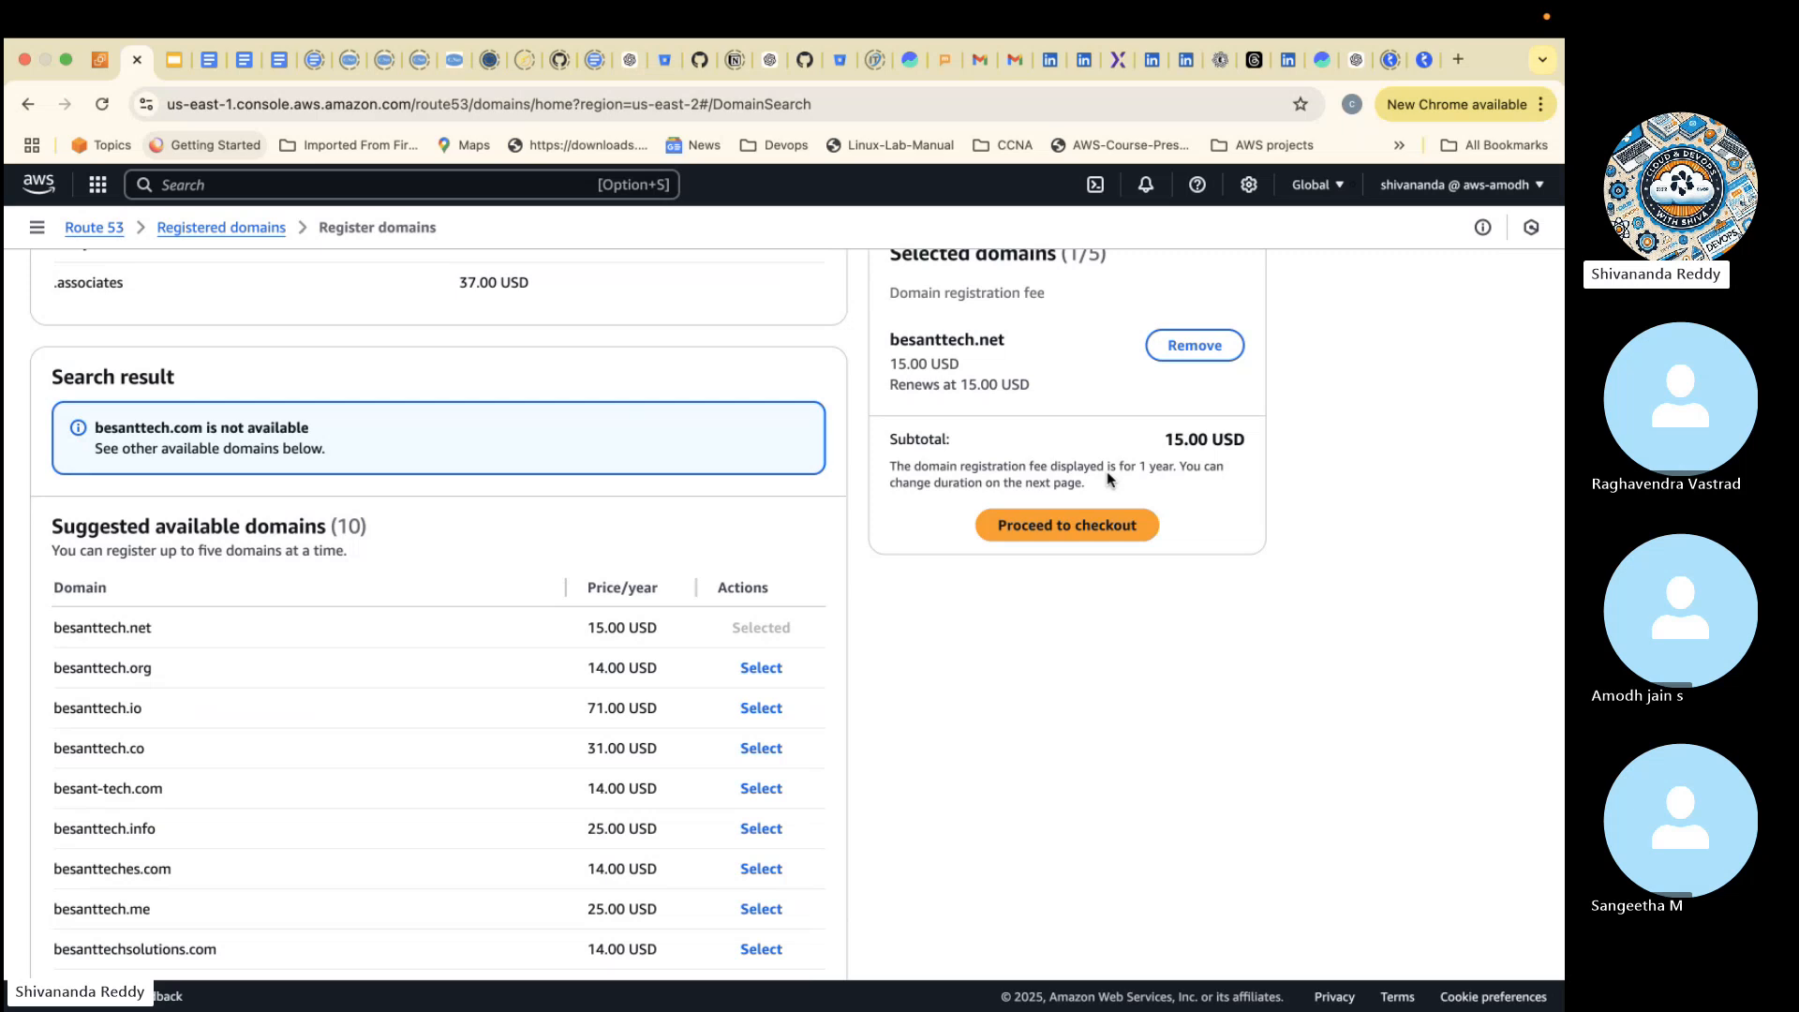
scroll(1108, 480, up, 3)
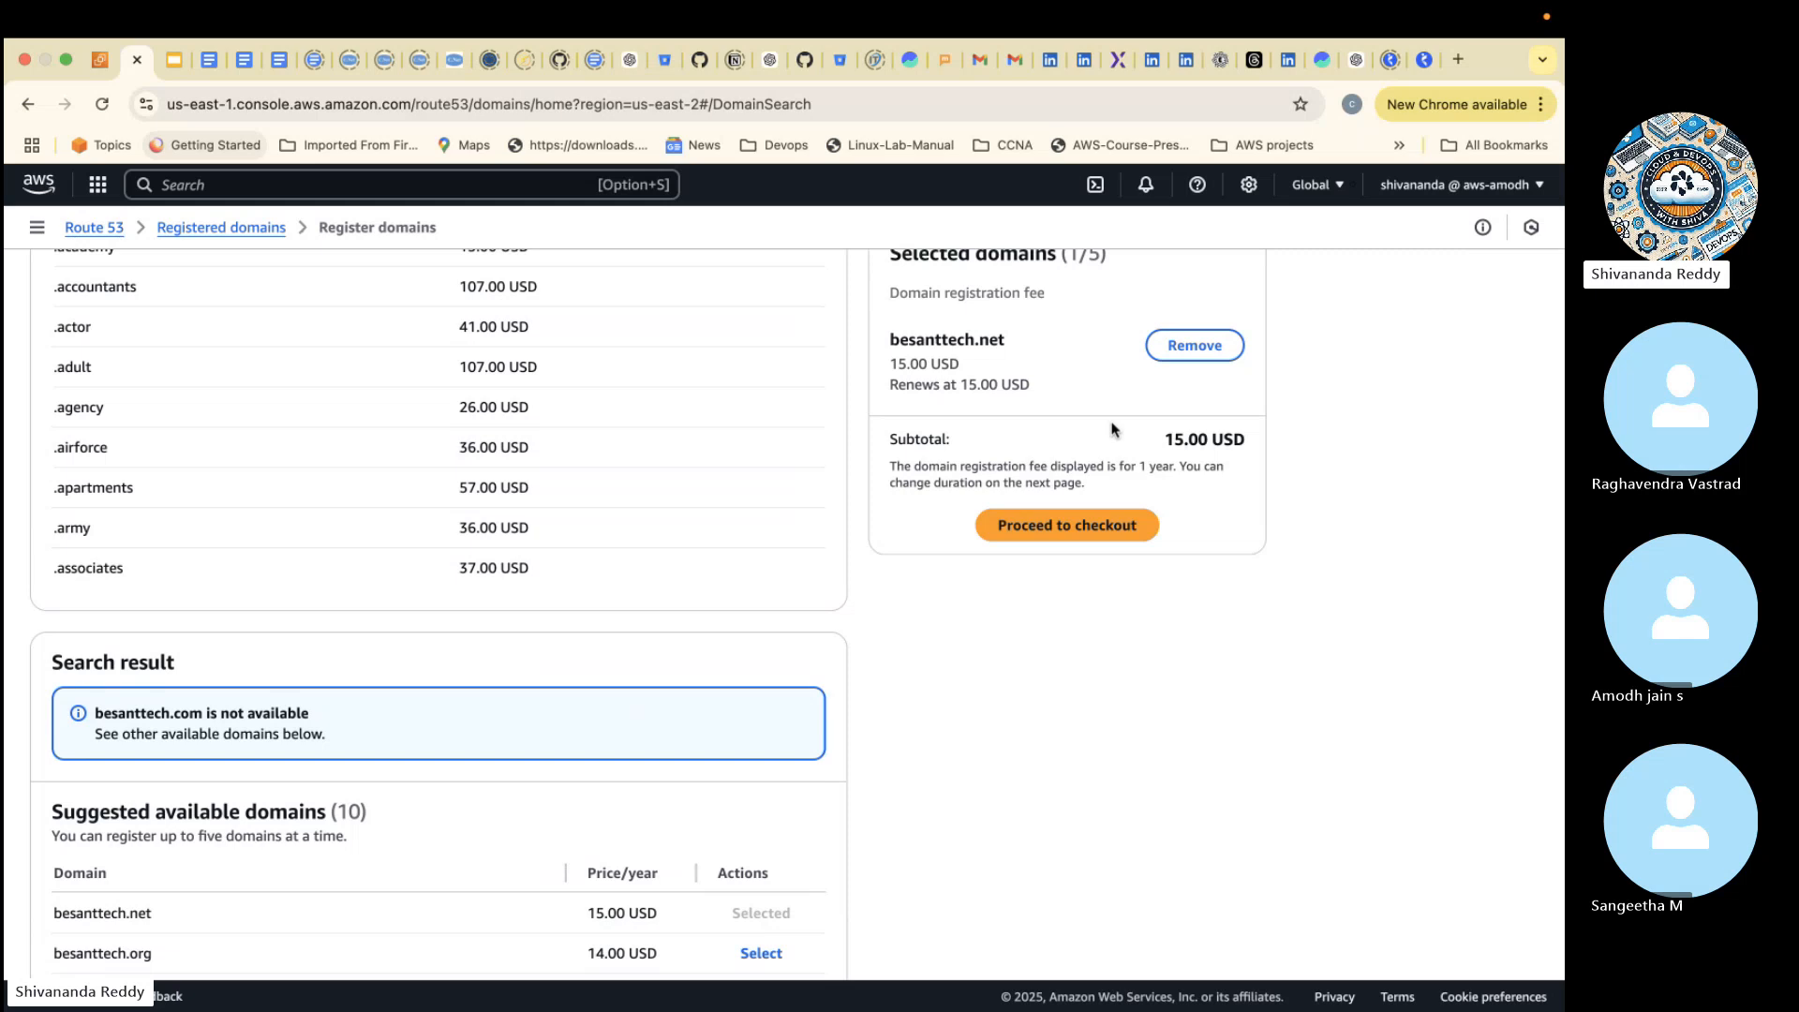
scroll(689, 396, up, 5)
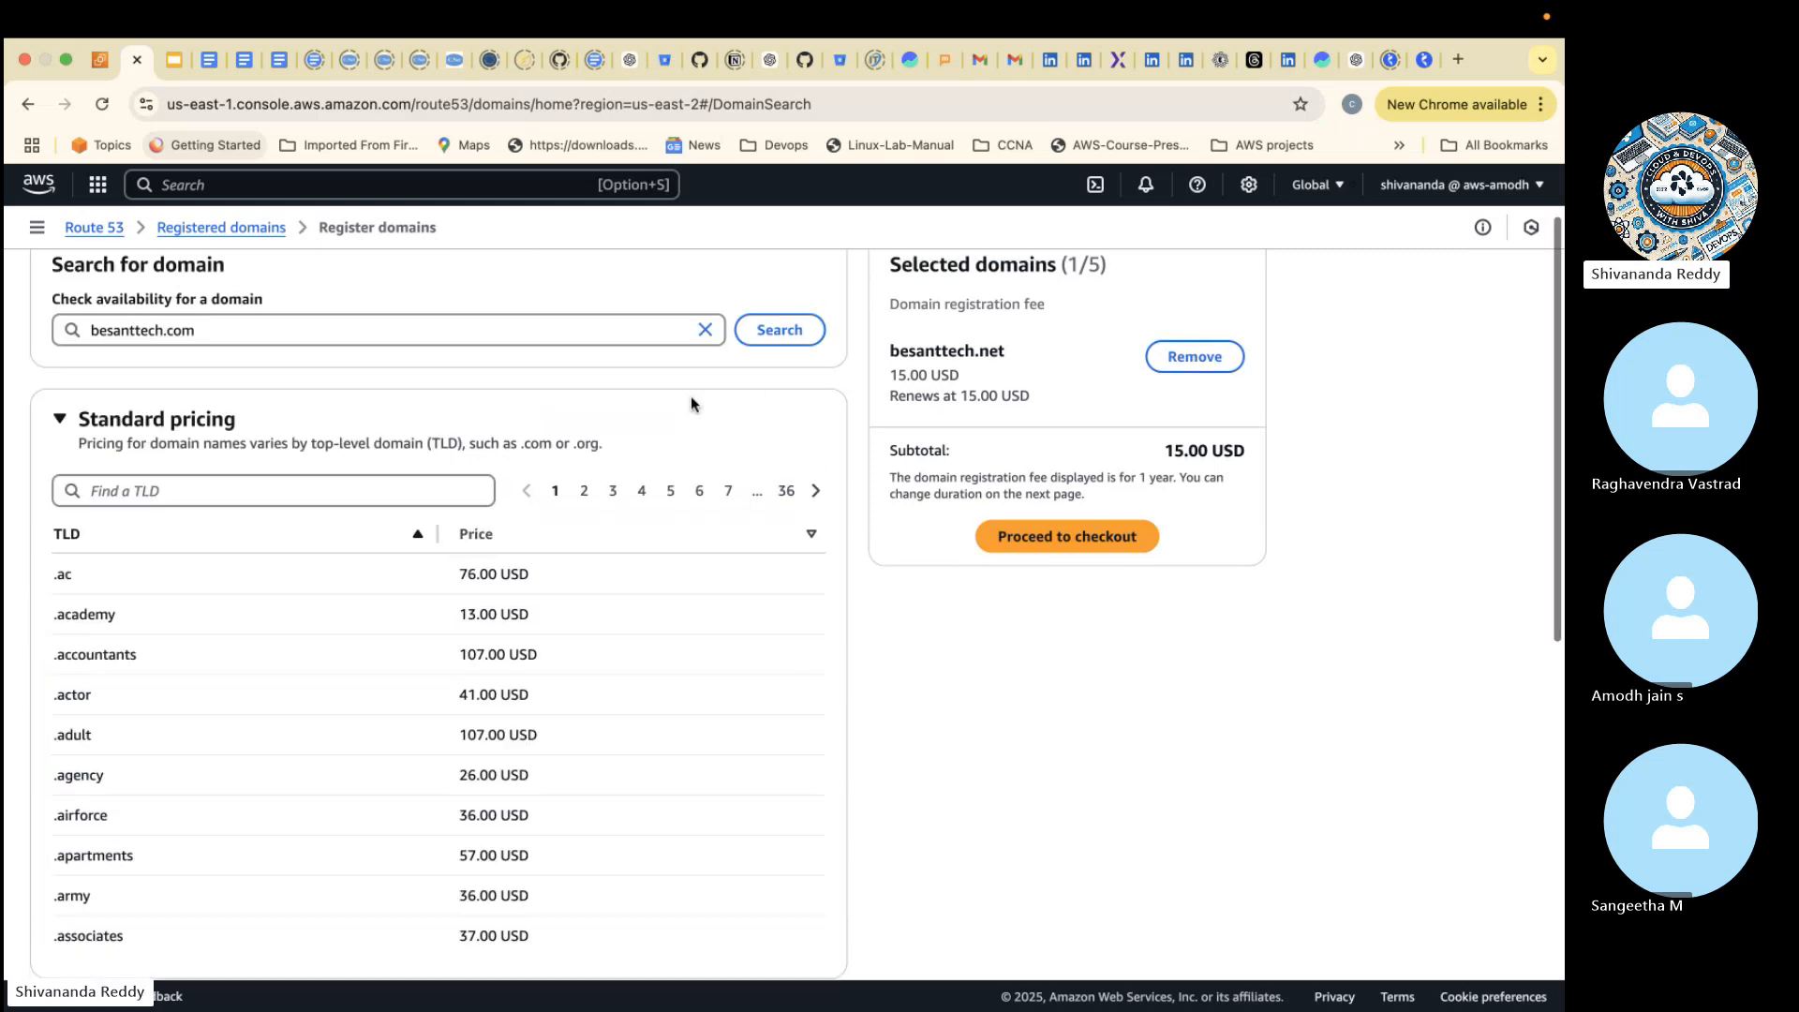
- Leave the domain registration page without saving the selection and return to the Route 53 Dashboard
click(104, 229)
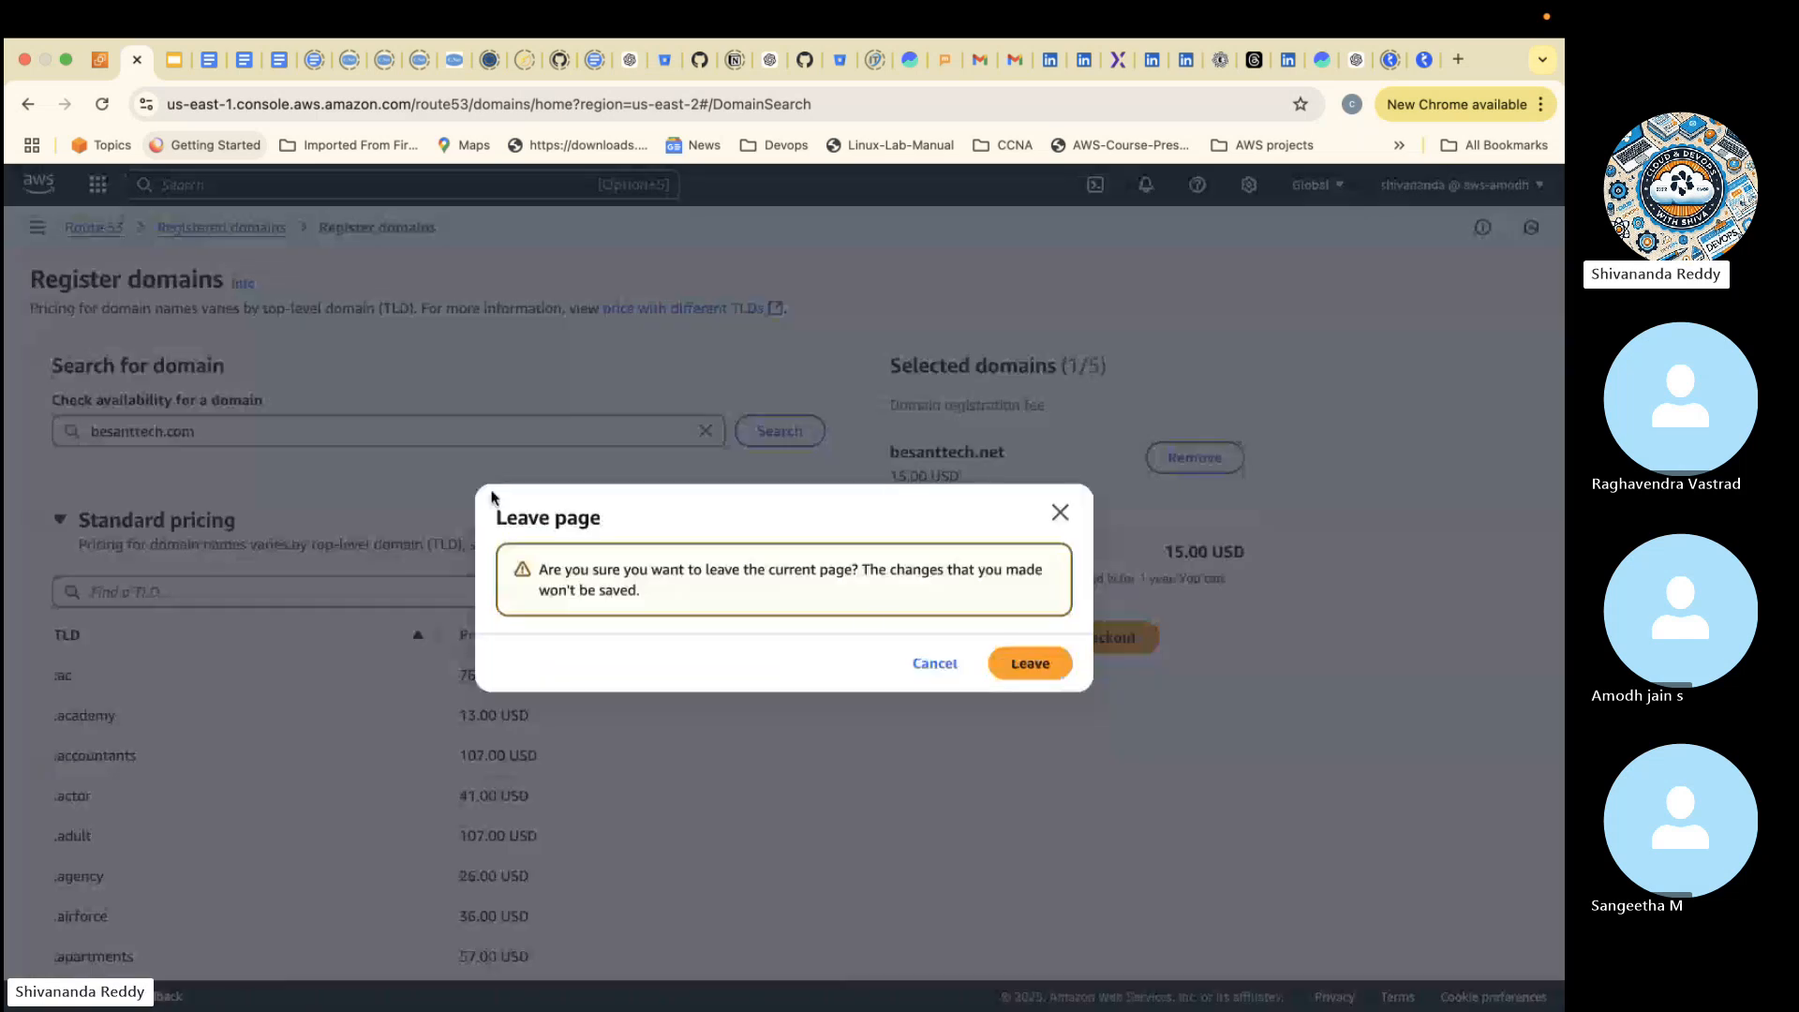
click(1031, 663)
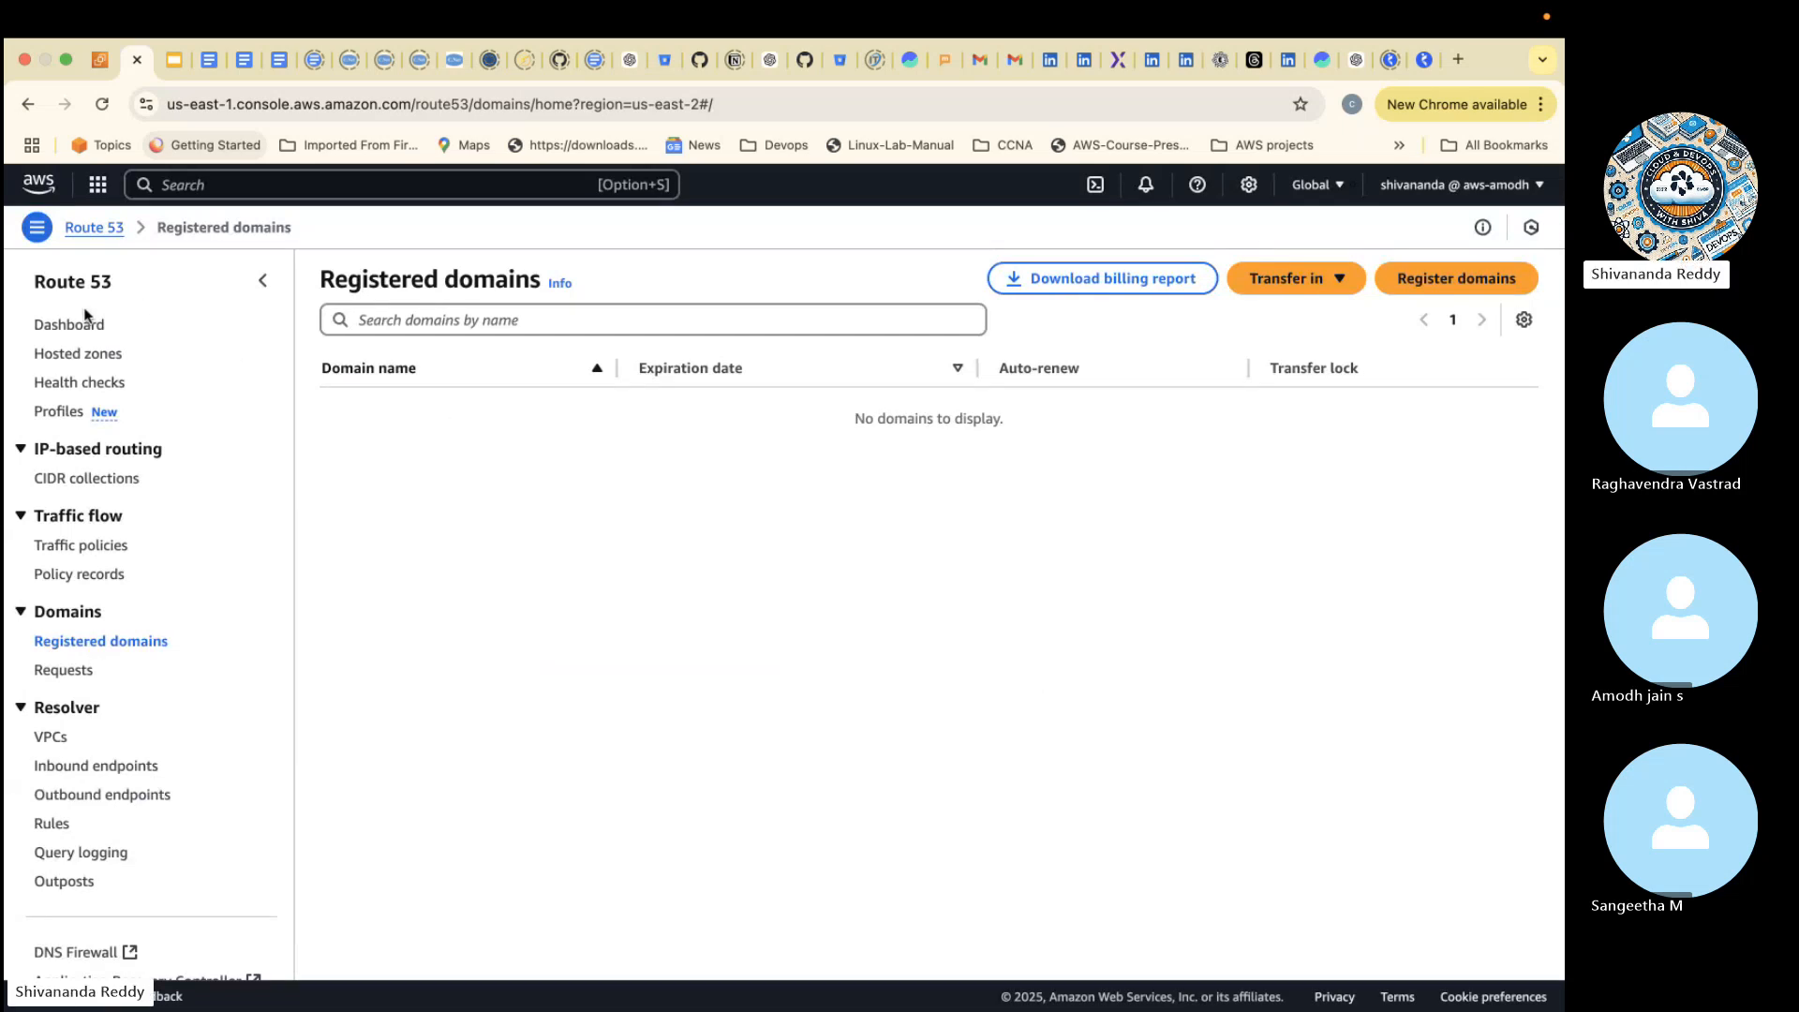
click(69, 325)
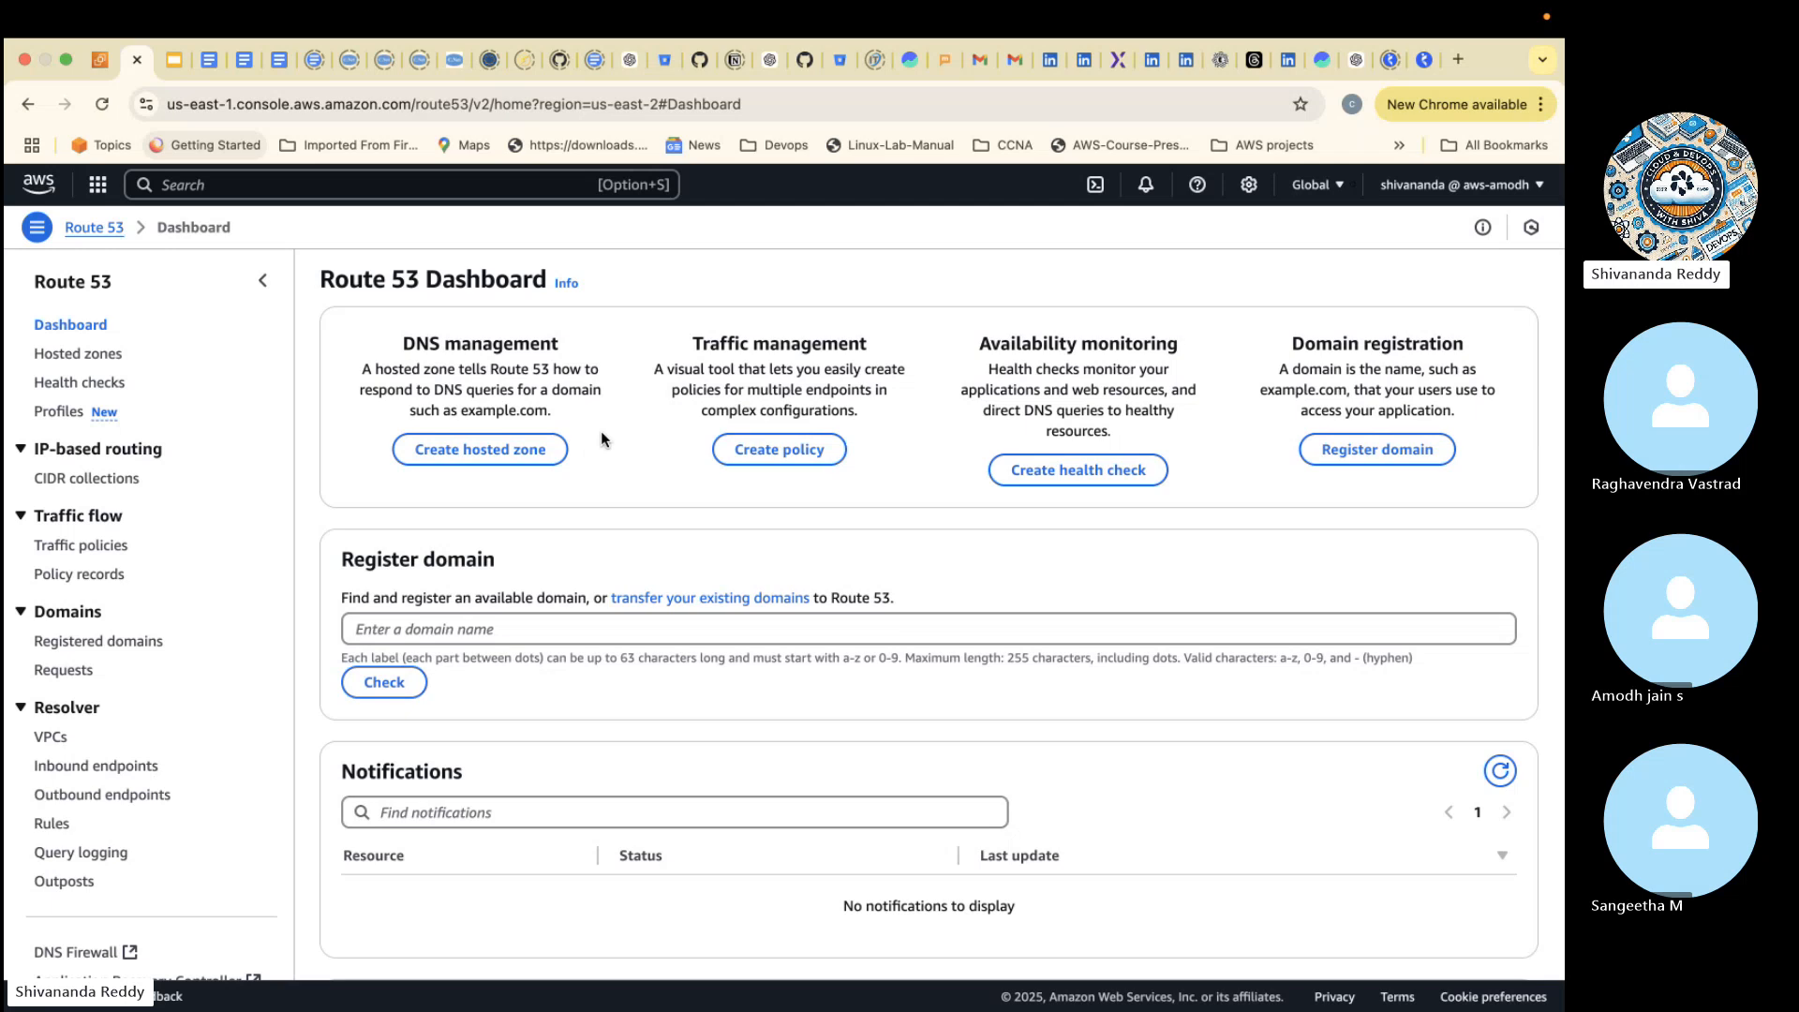
- Start a new hosted zone with the domain name besant-tech.com and the description "public domain"
click(457, 448)
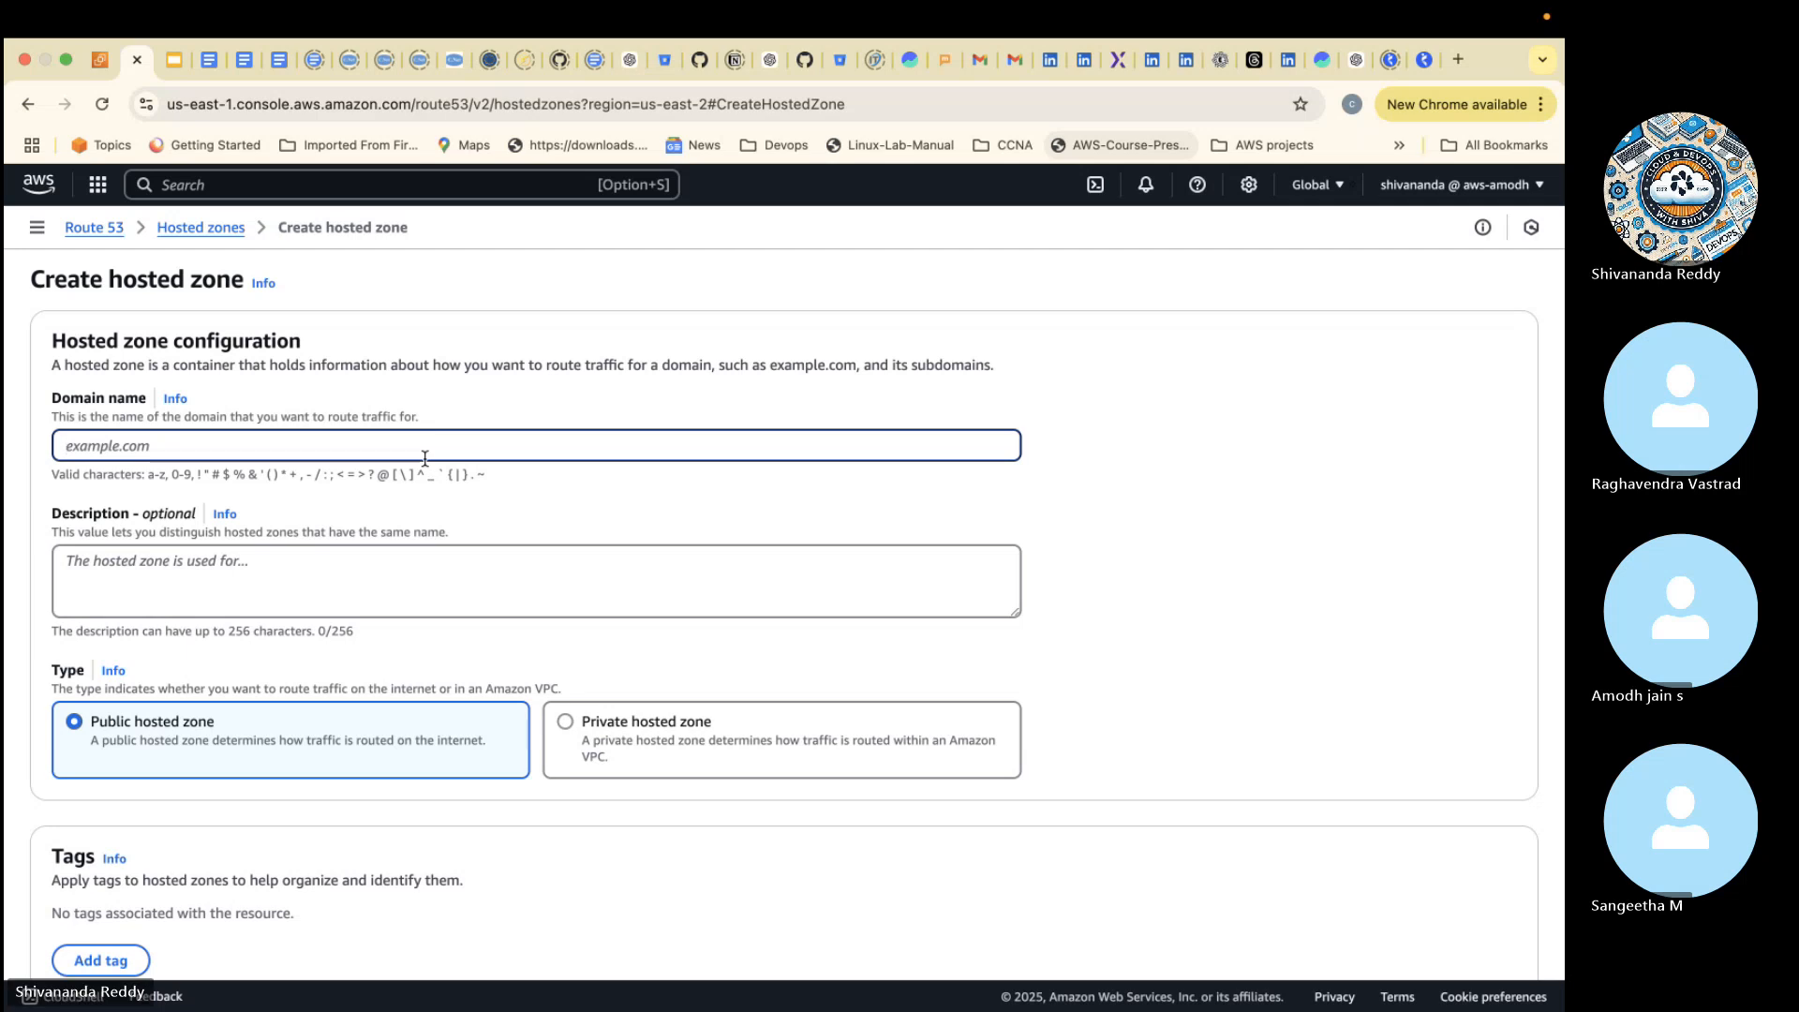
text(be)
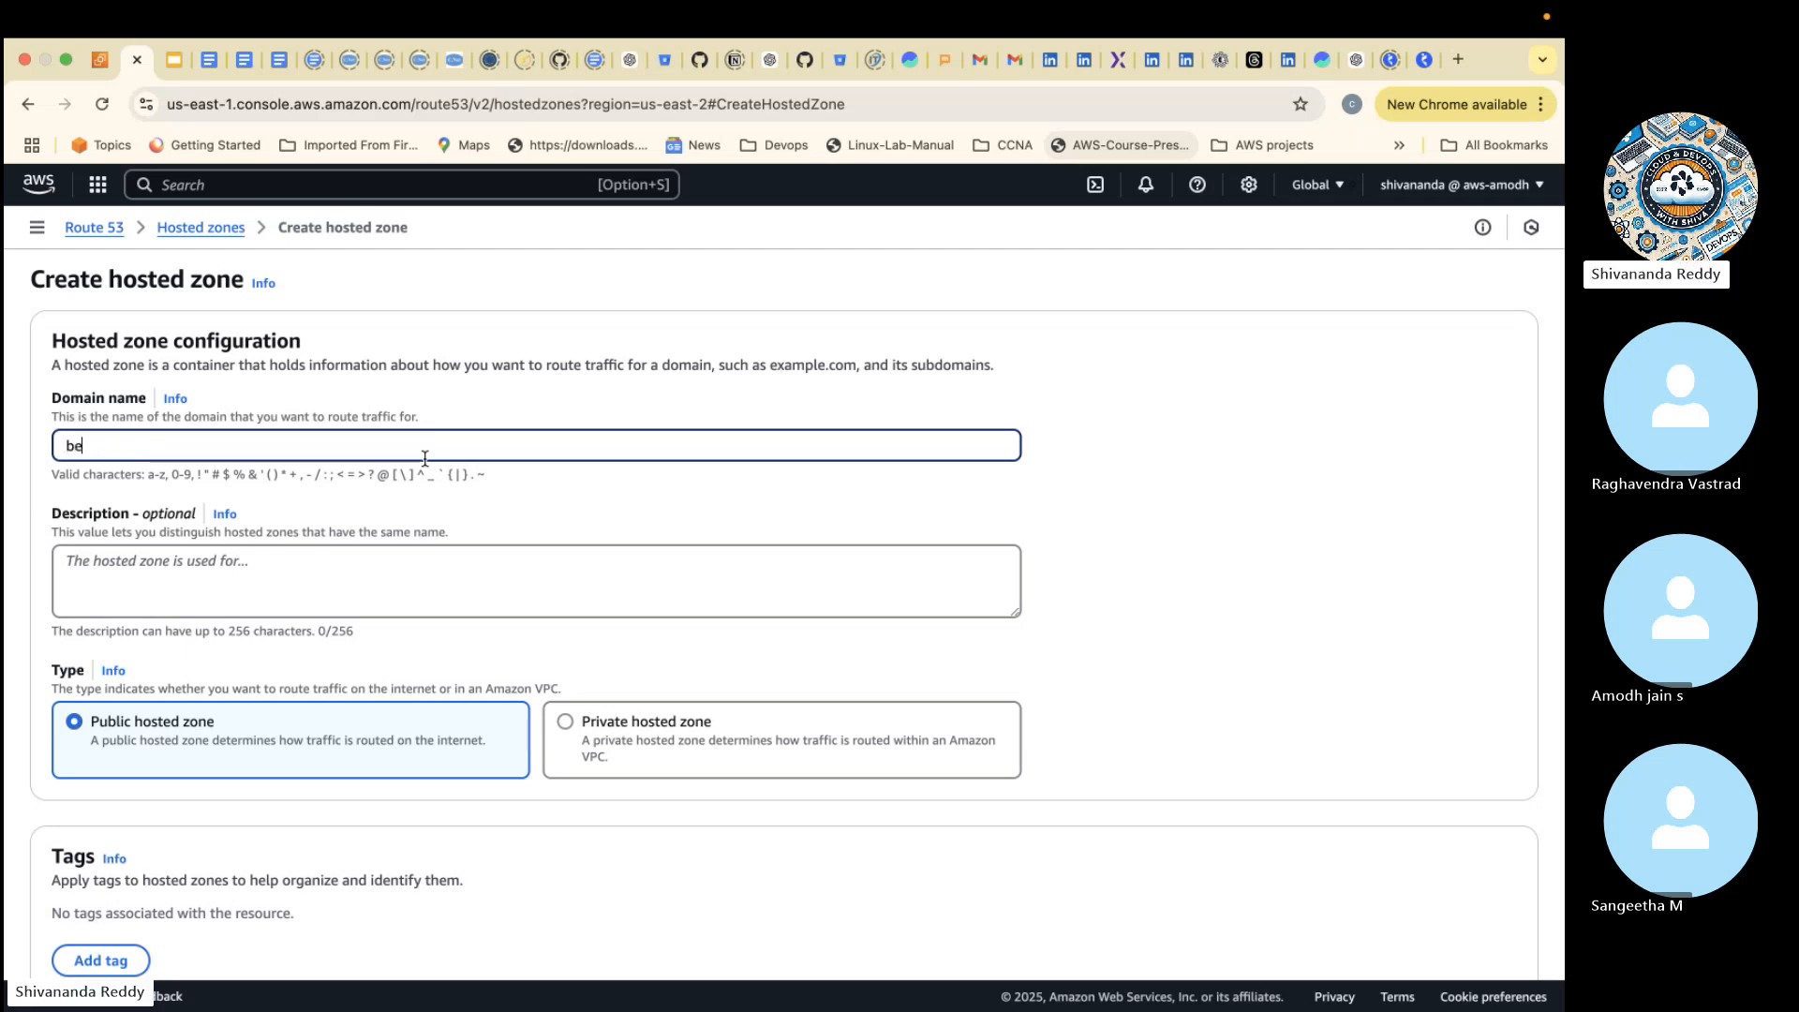
text(sant-tech.com)
click(322, 587)
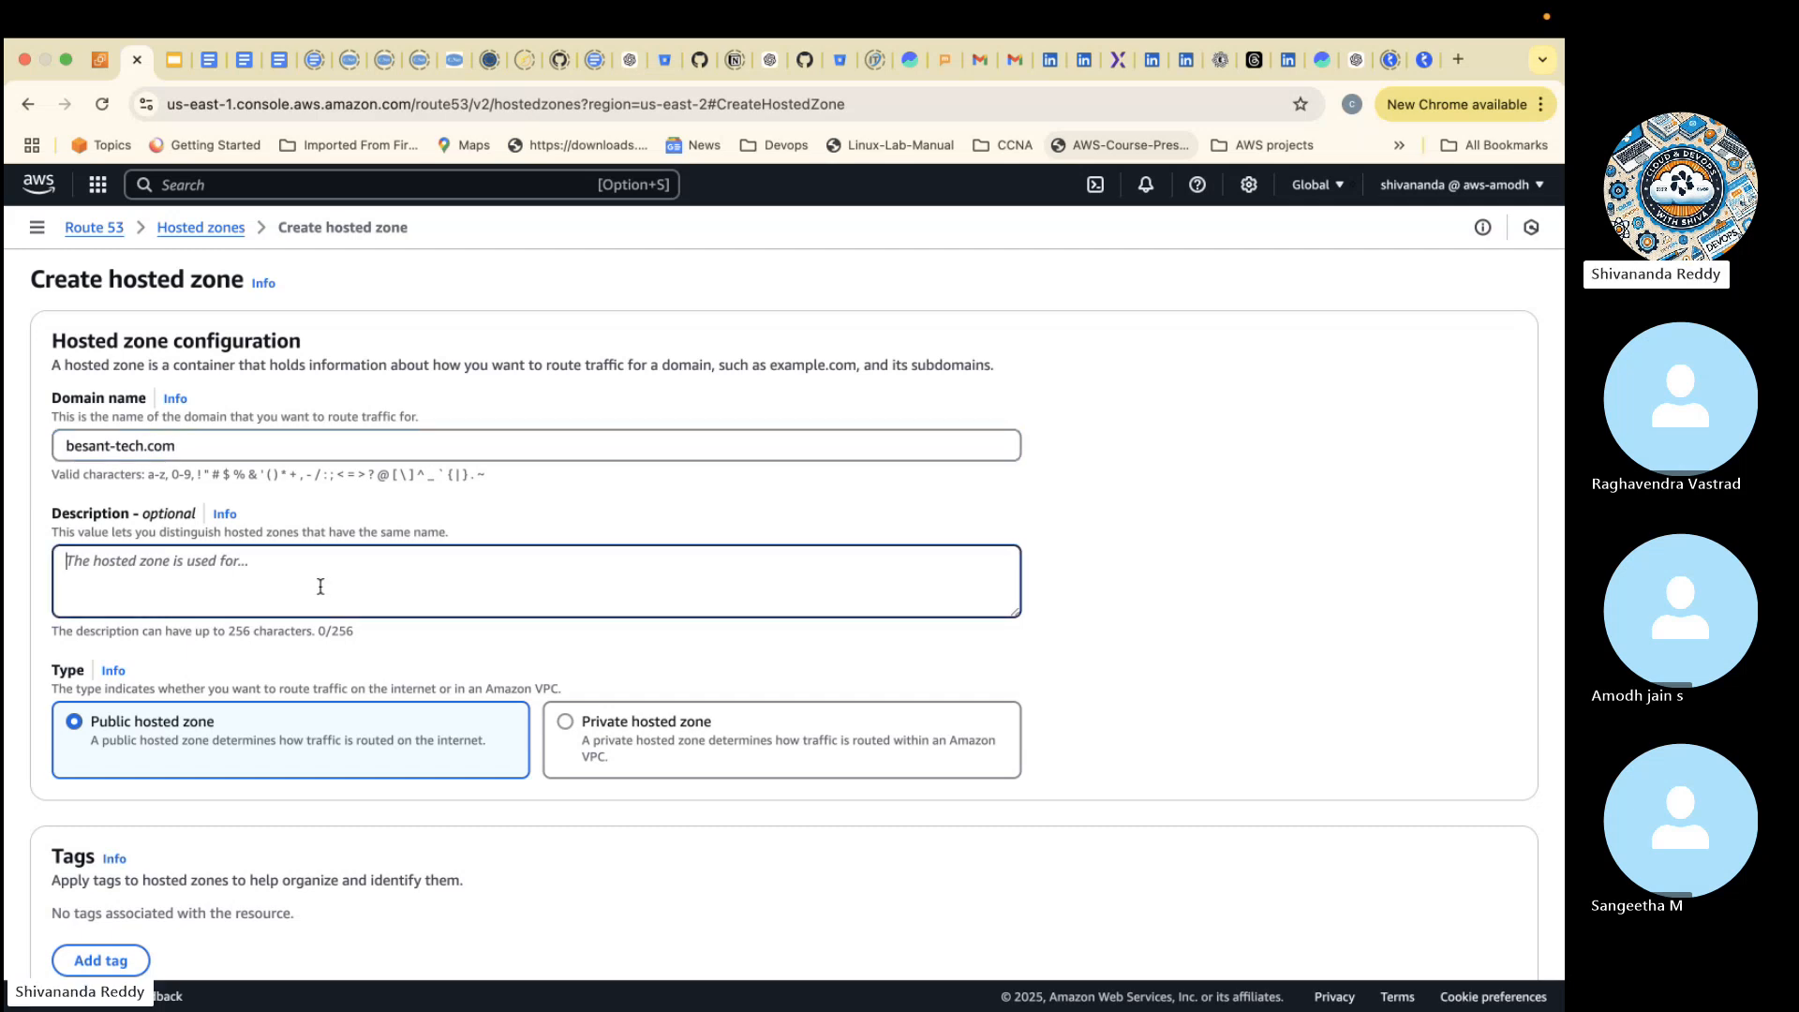
text(public domain)
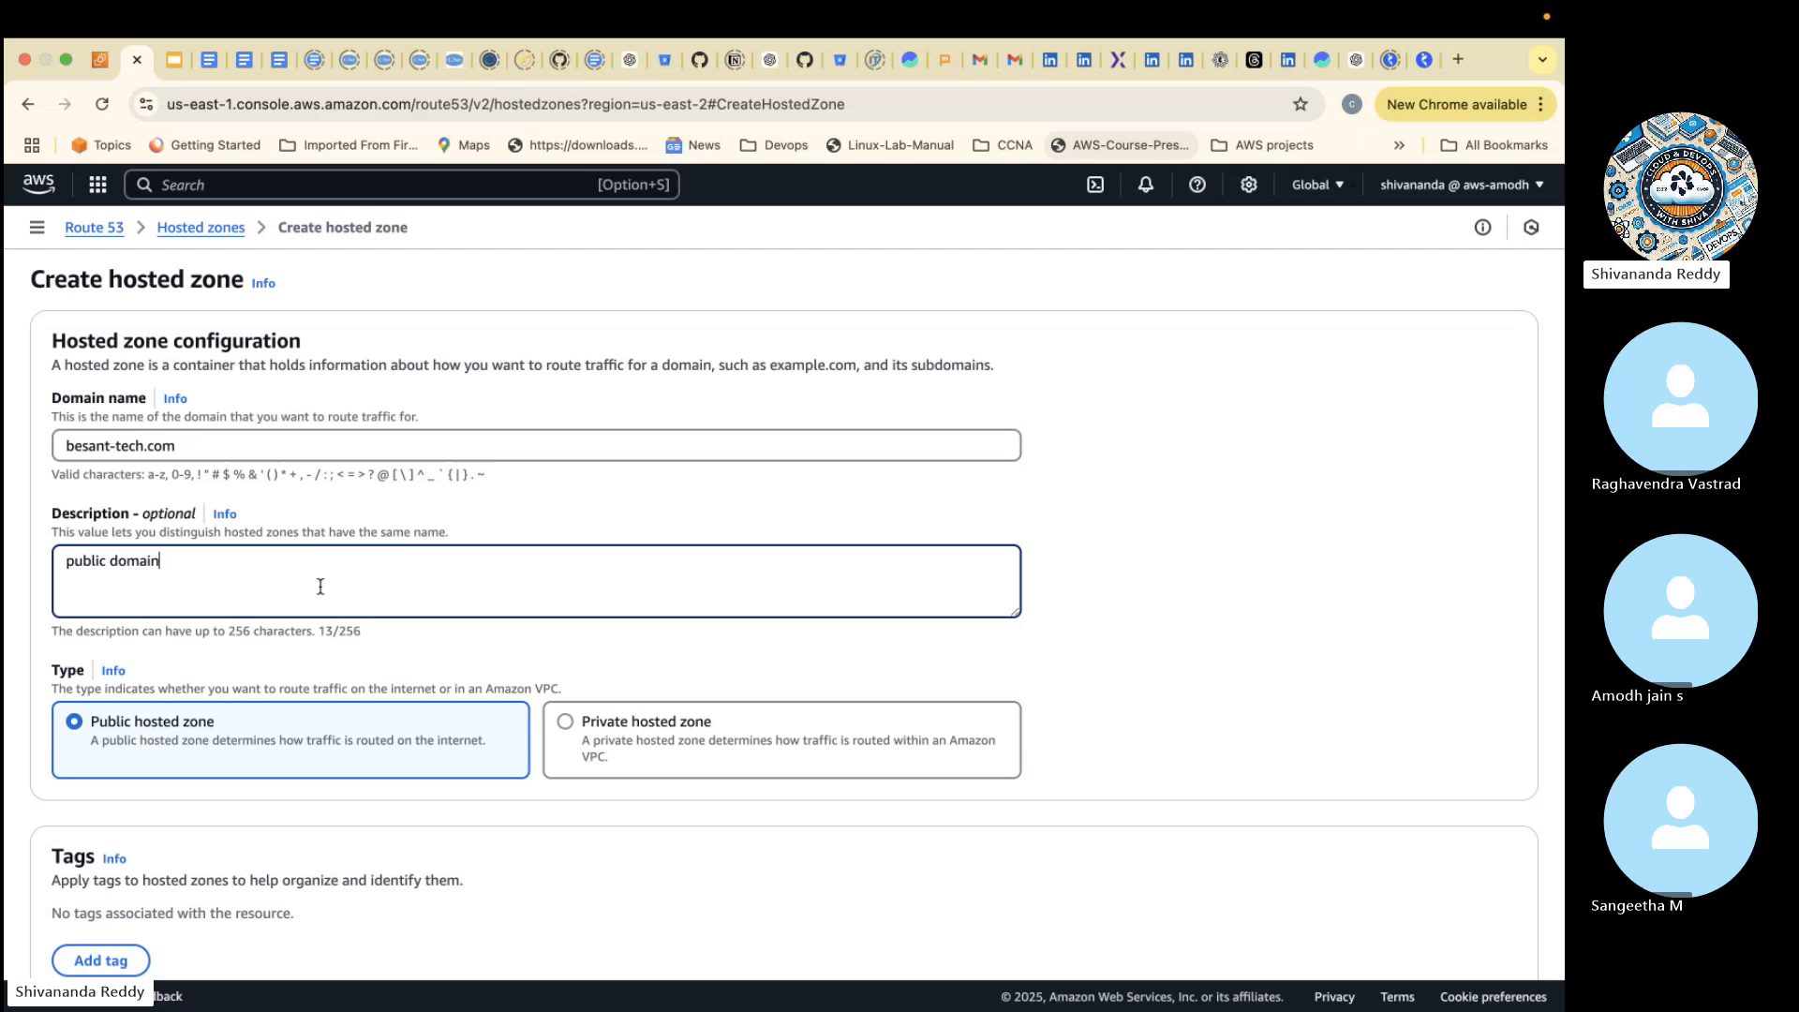
- Add a tag with key Name and value Public-hosted-zone, and create the public hosted zone
scroll(321, 587, down, 3)
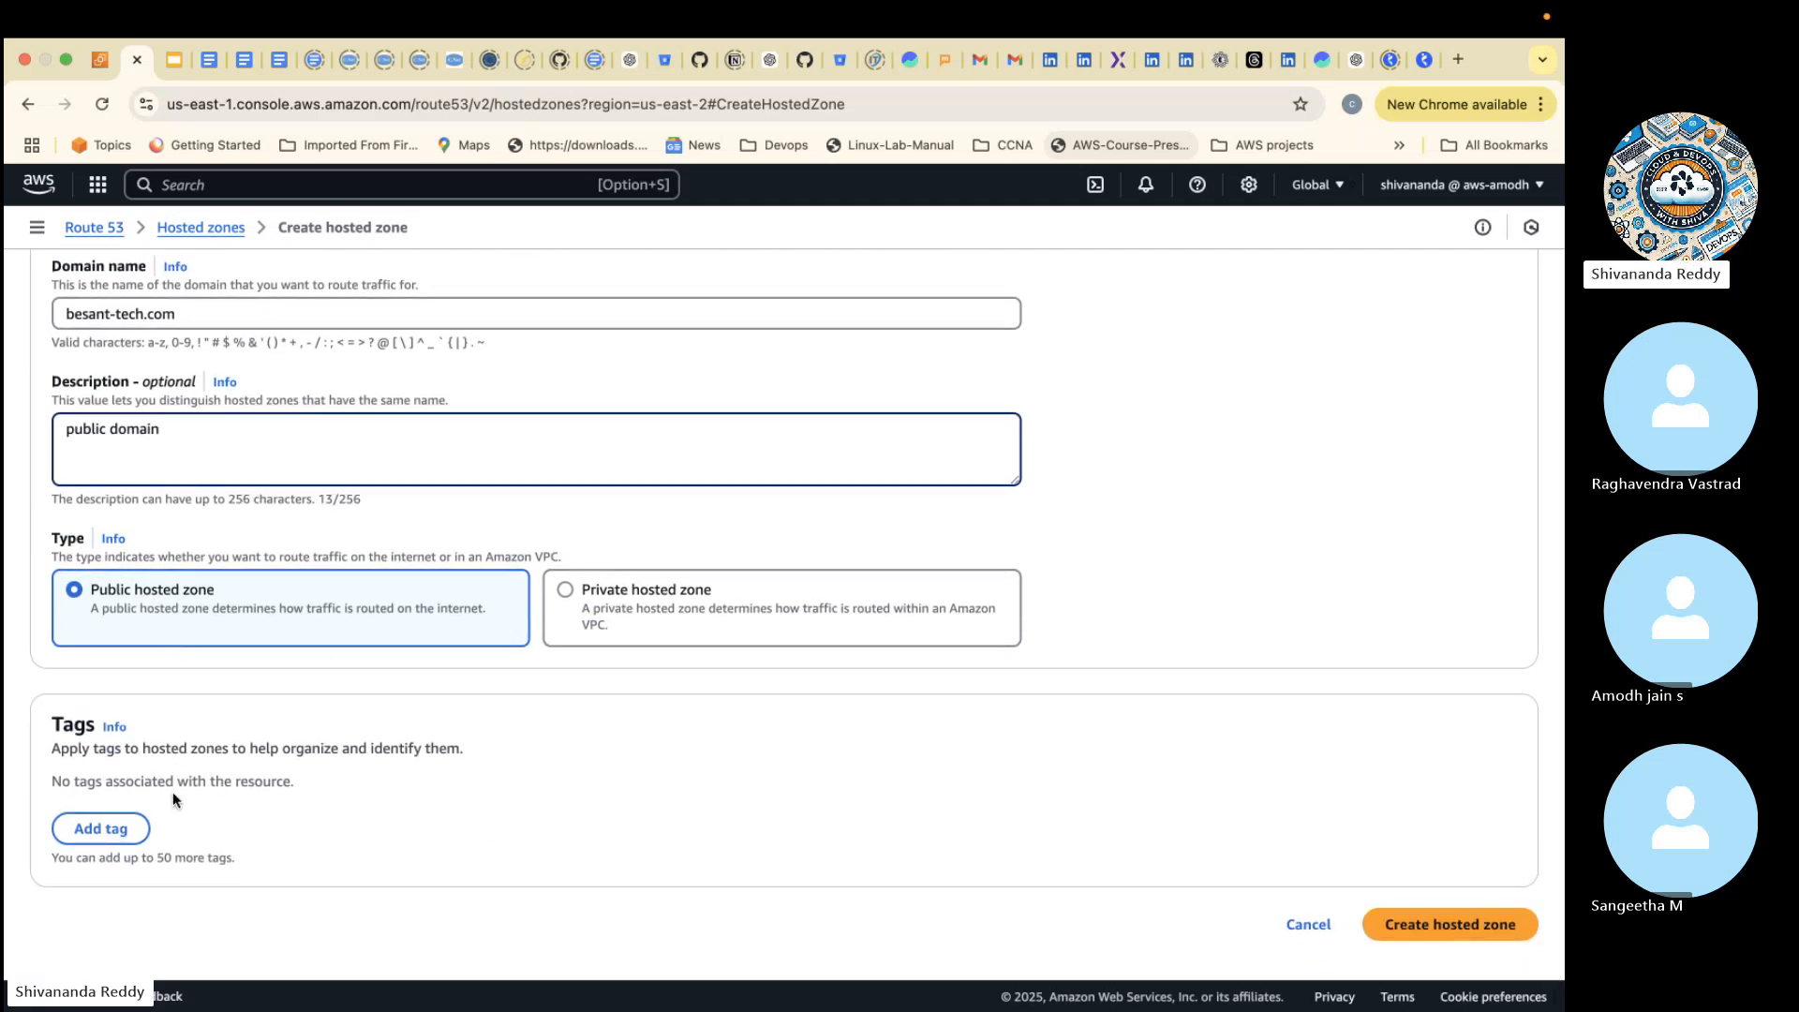
click(100, 828)
text(Name)
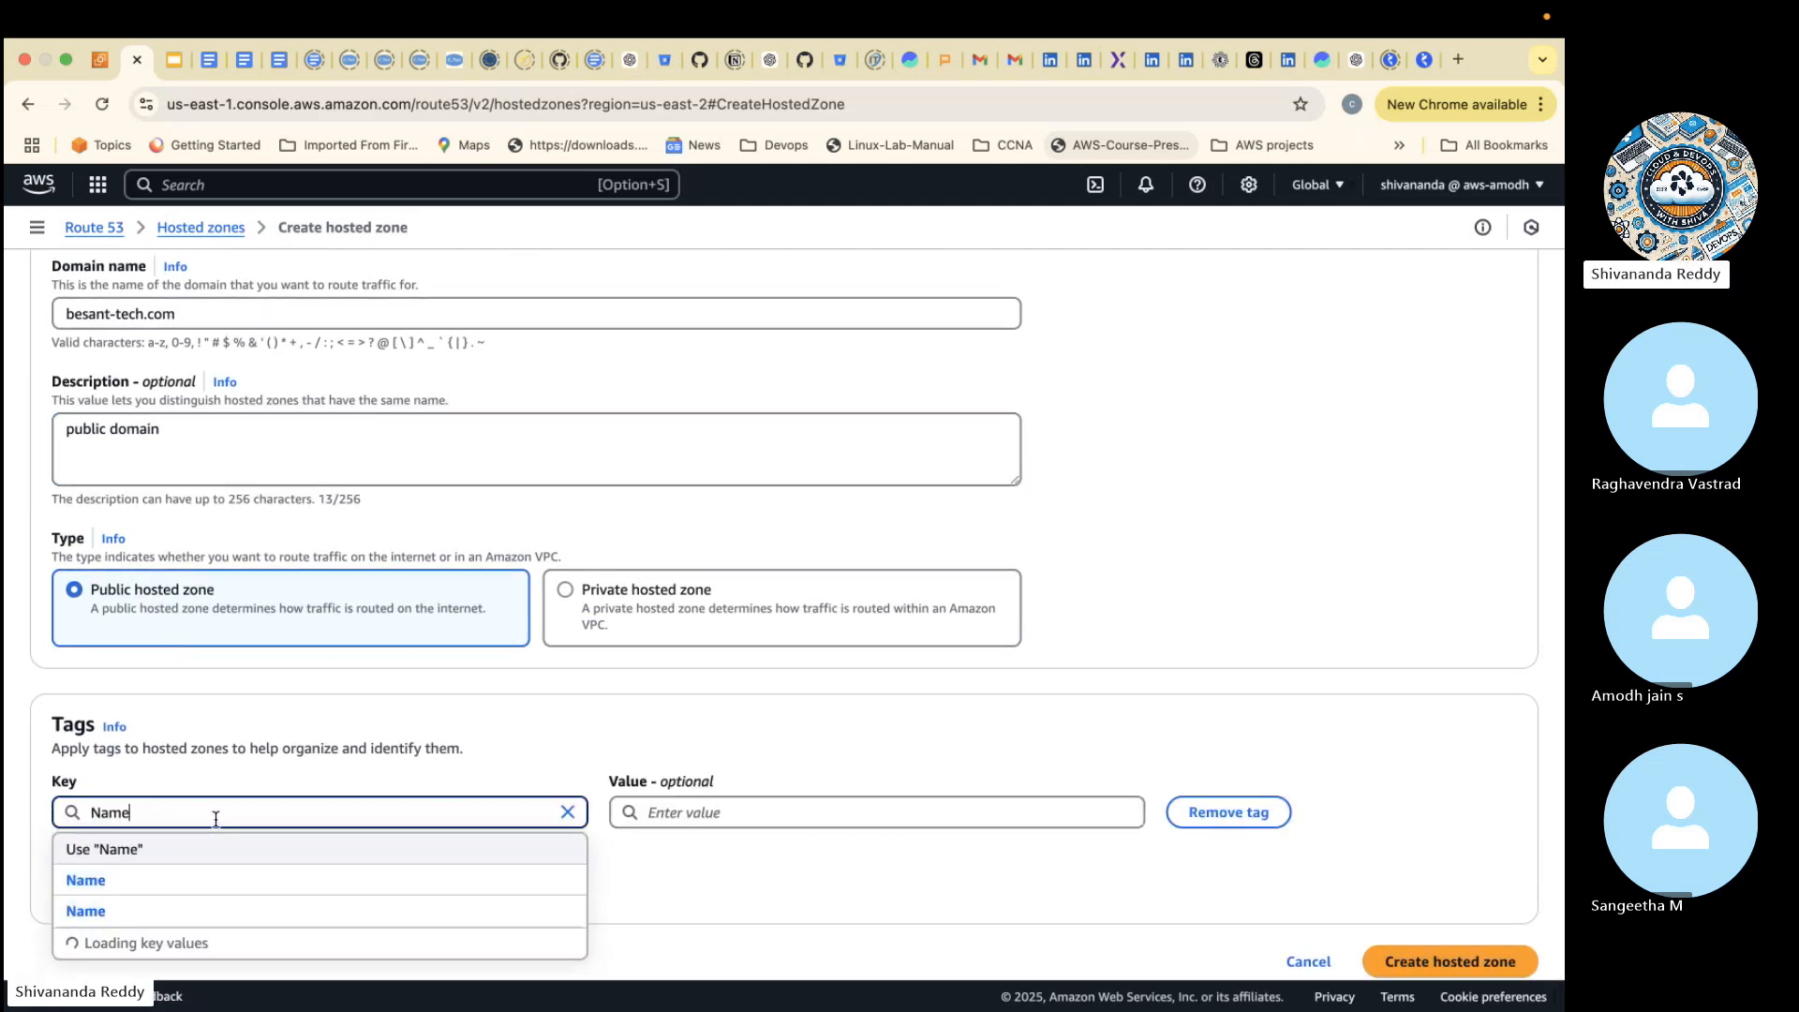
key(Return)
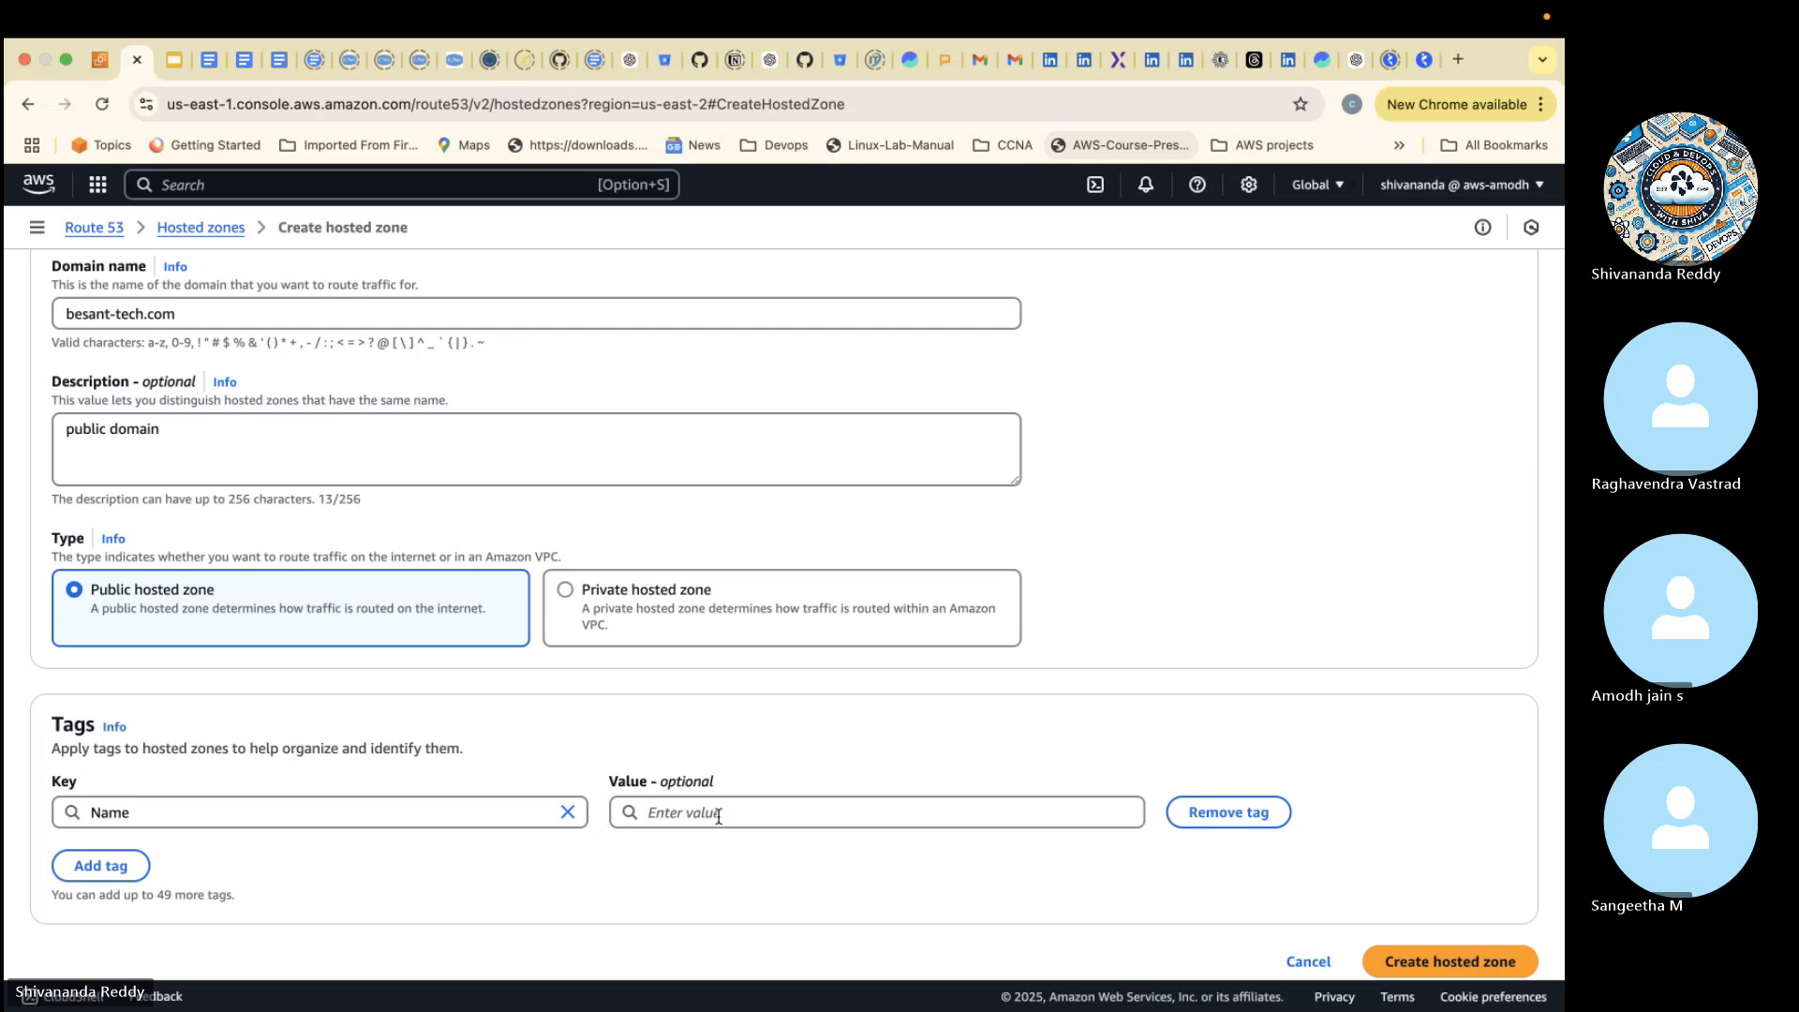
click(718, 815)
text(Publi)
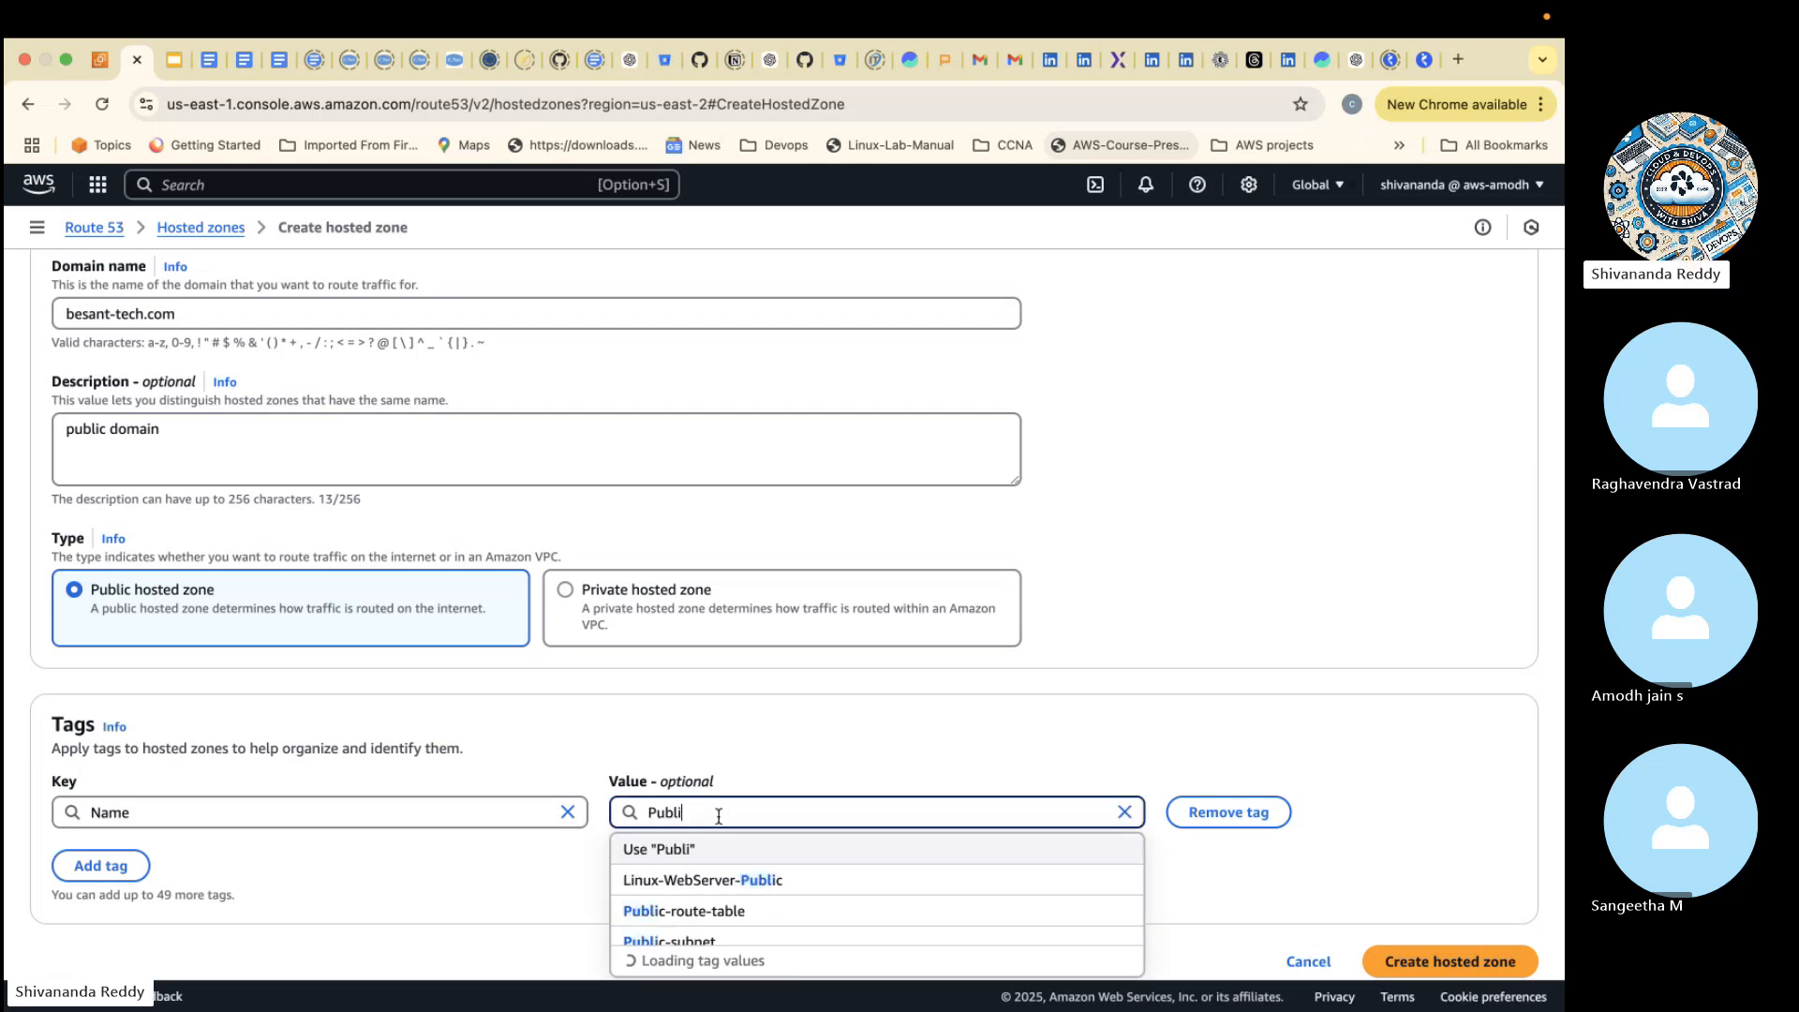
text(c-h)
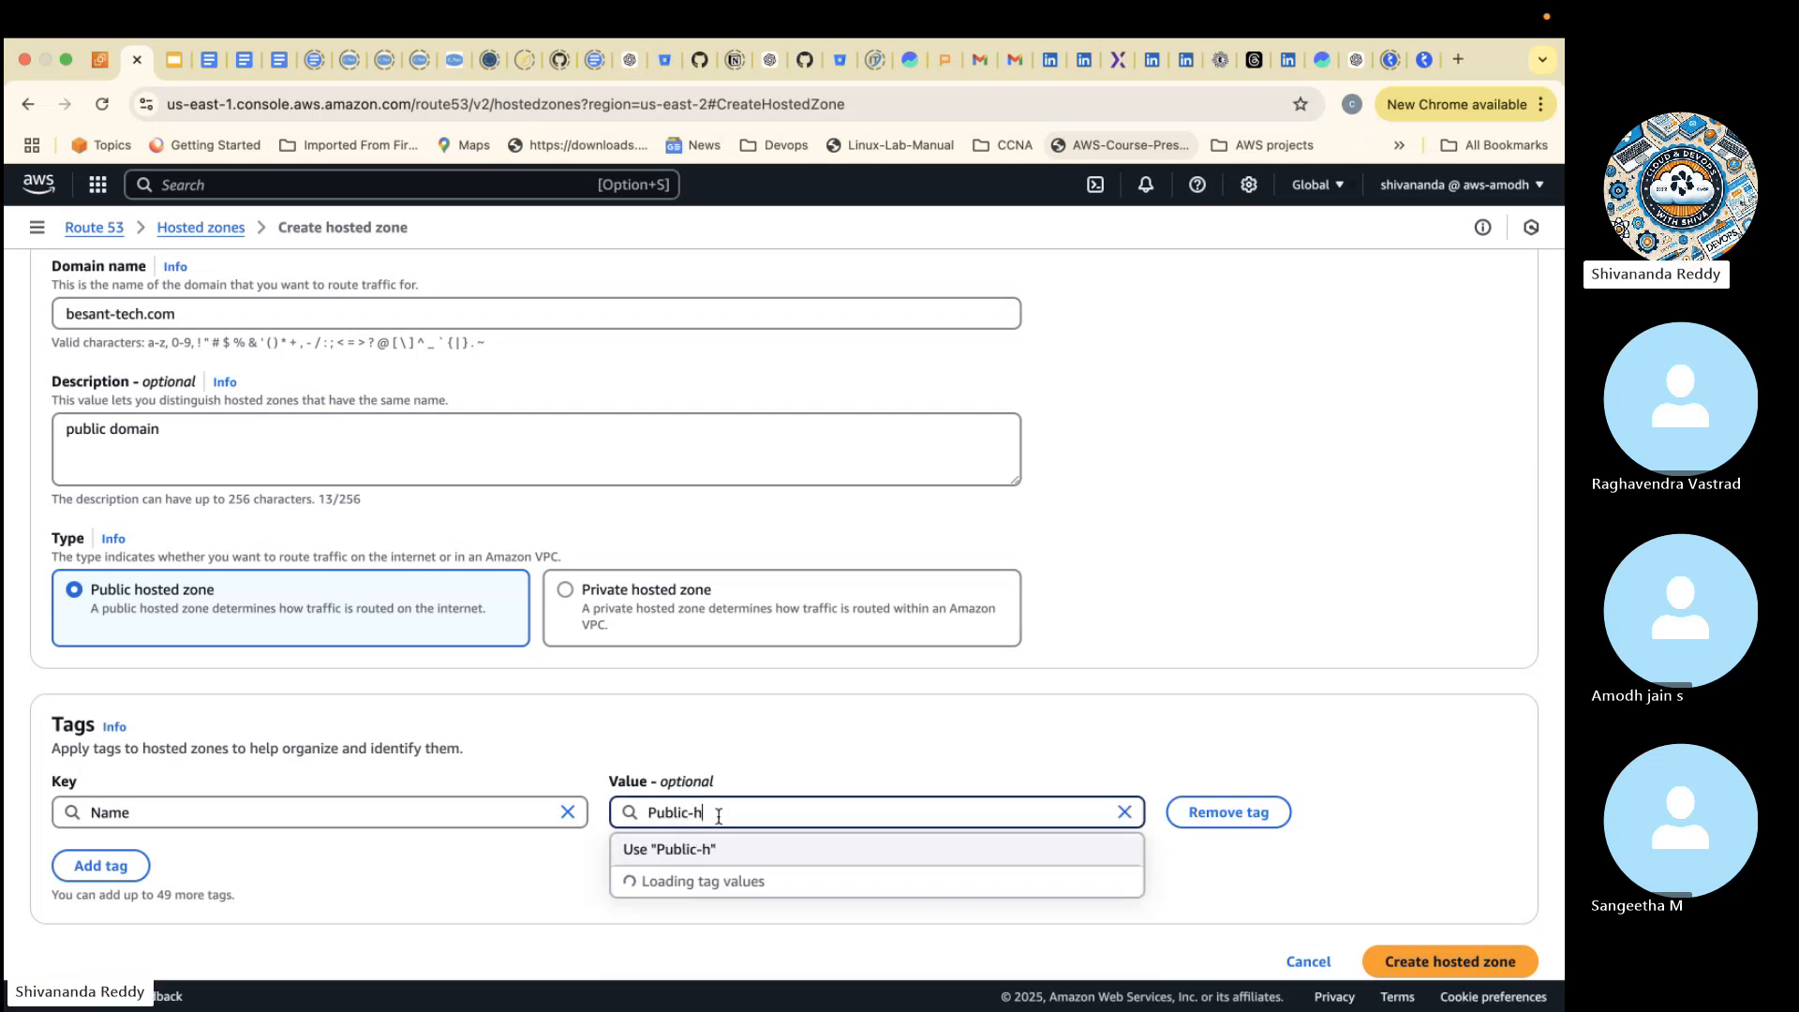
text(osted-zone)
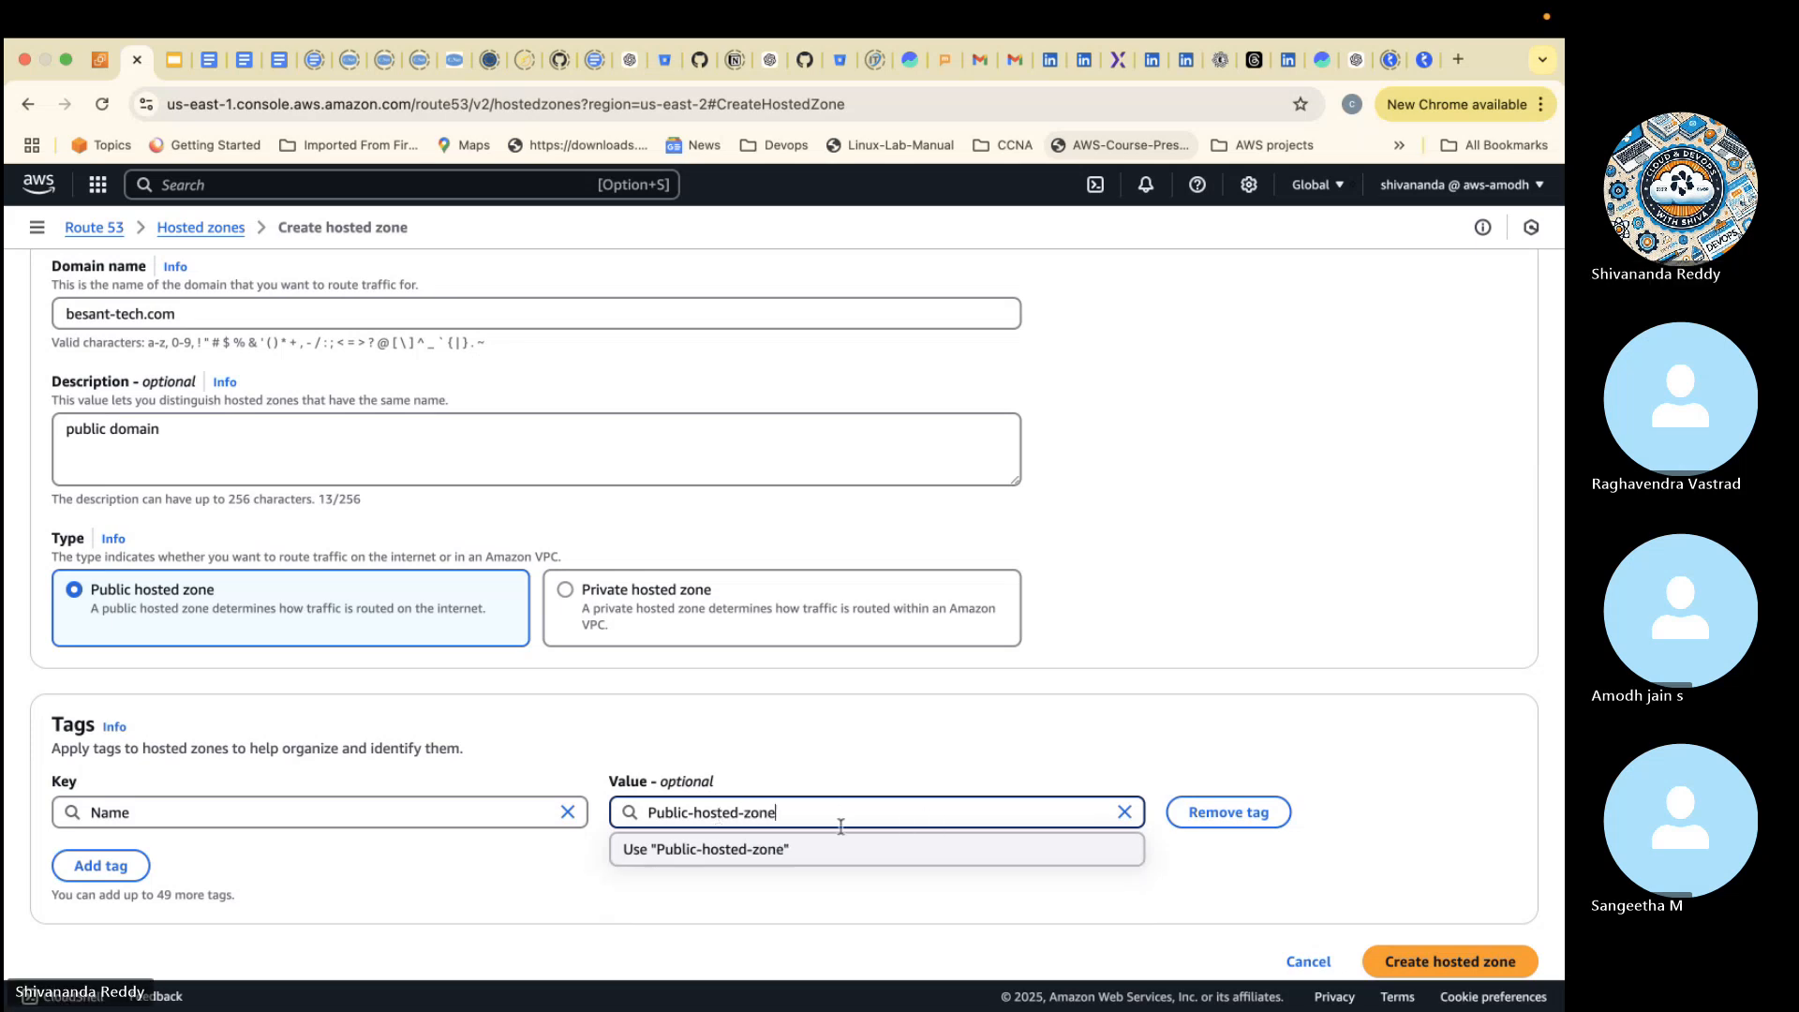
click(718, 855)
click(1457, 961)
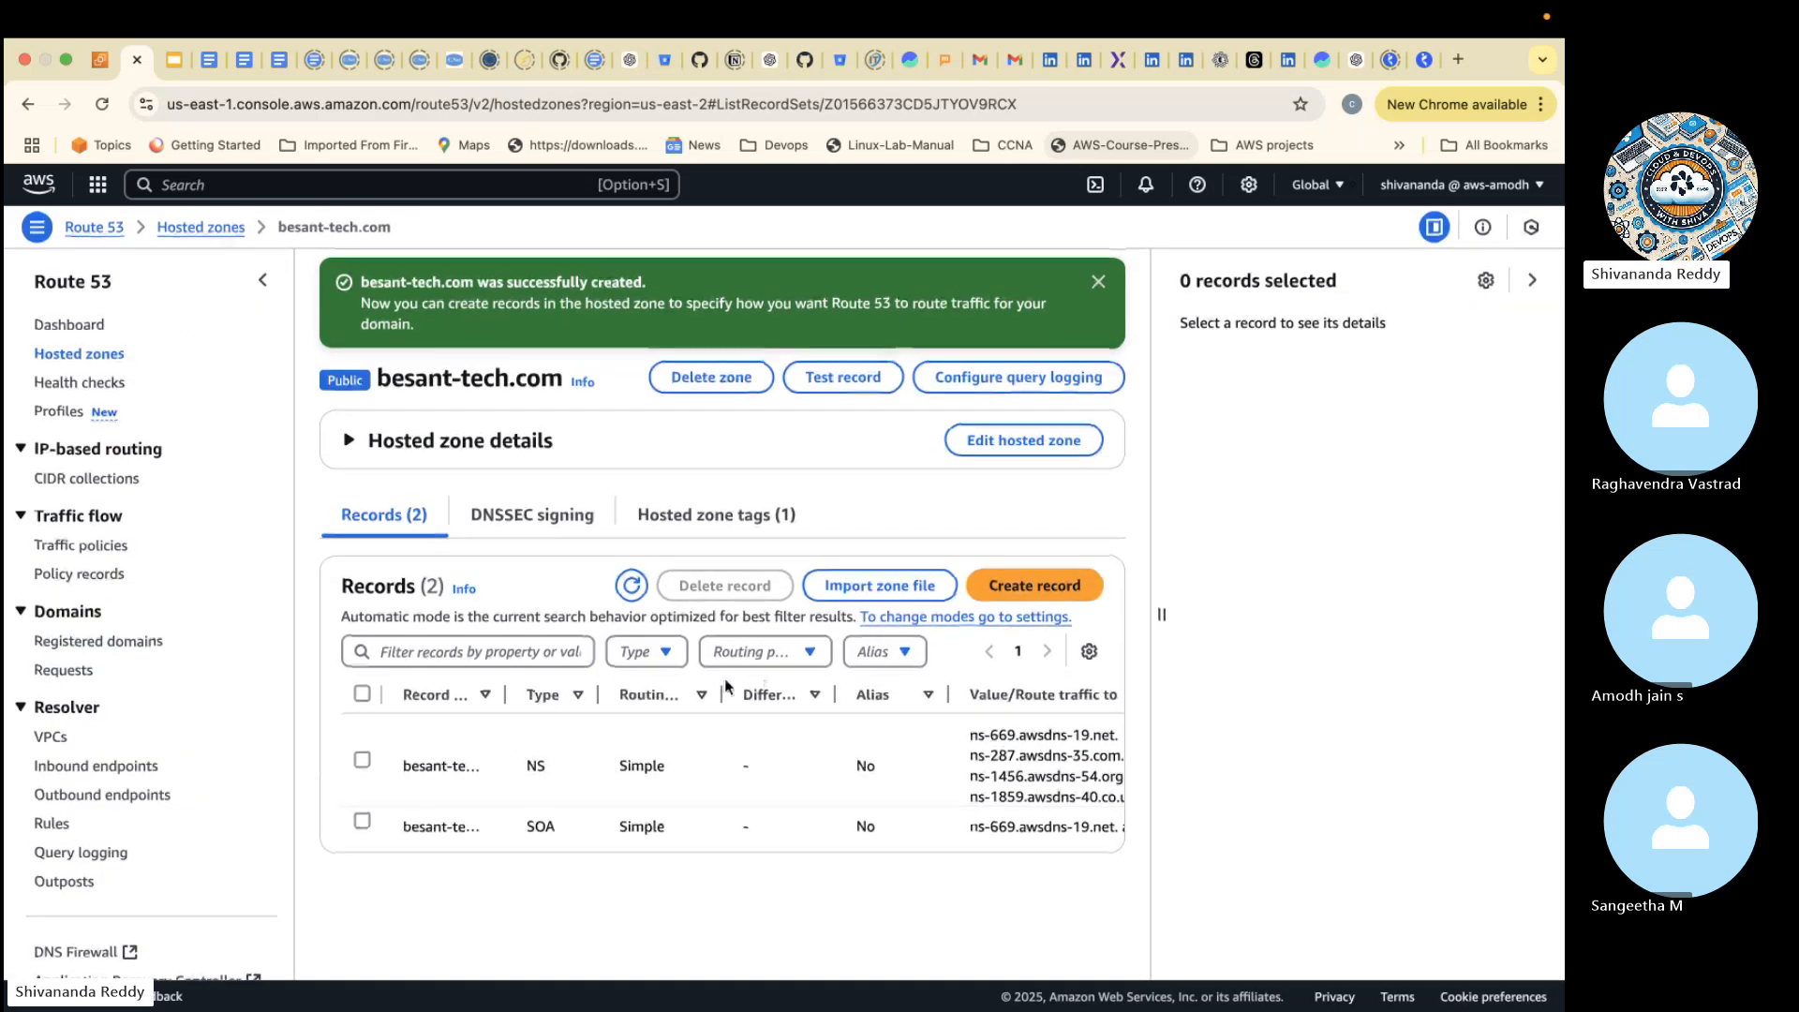
- Examine the new zone's NS and SOA records and the name servers listed for the NS record
drag(520, 770, 556, 768)
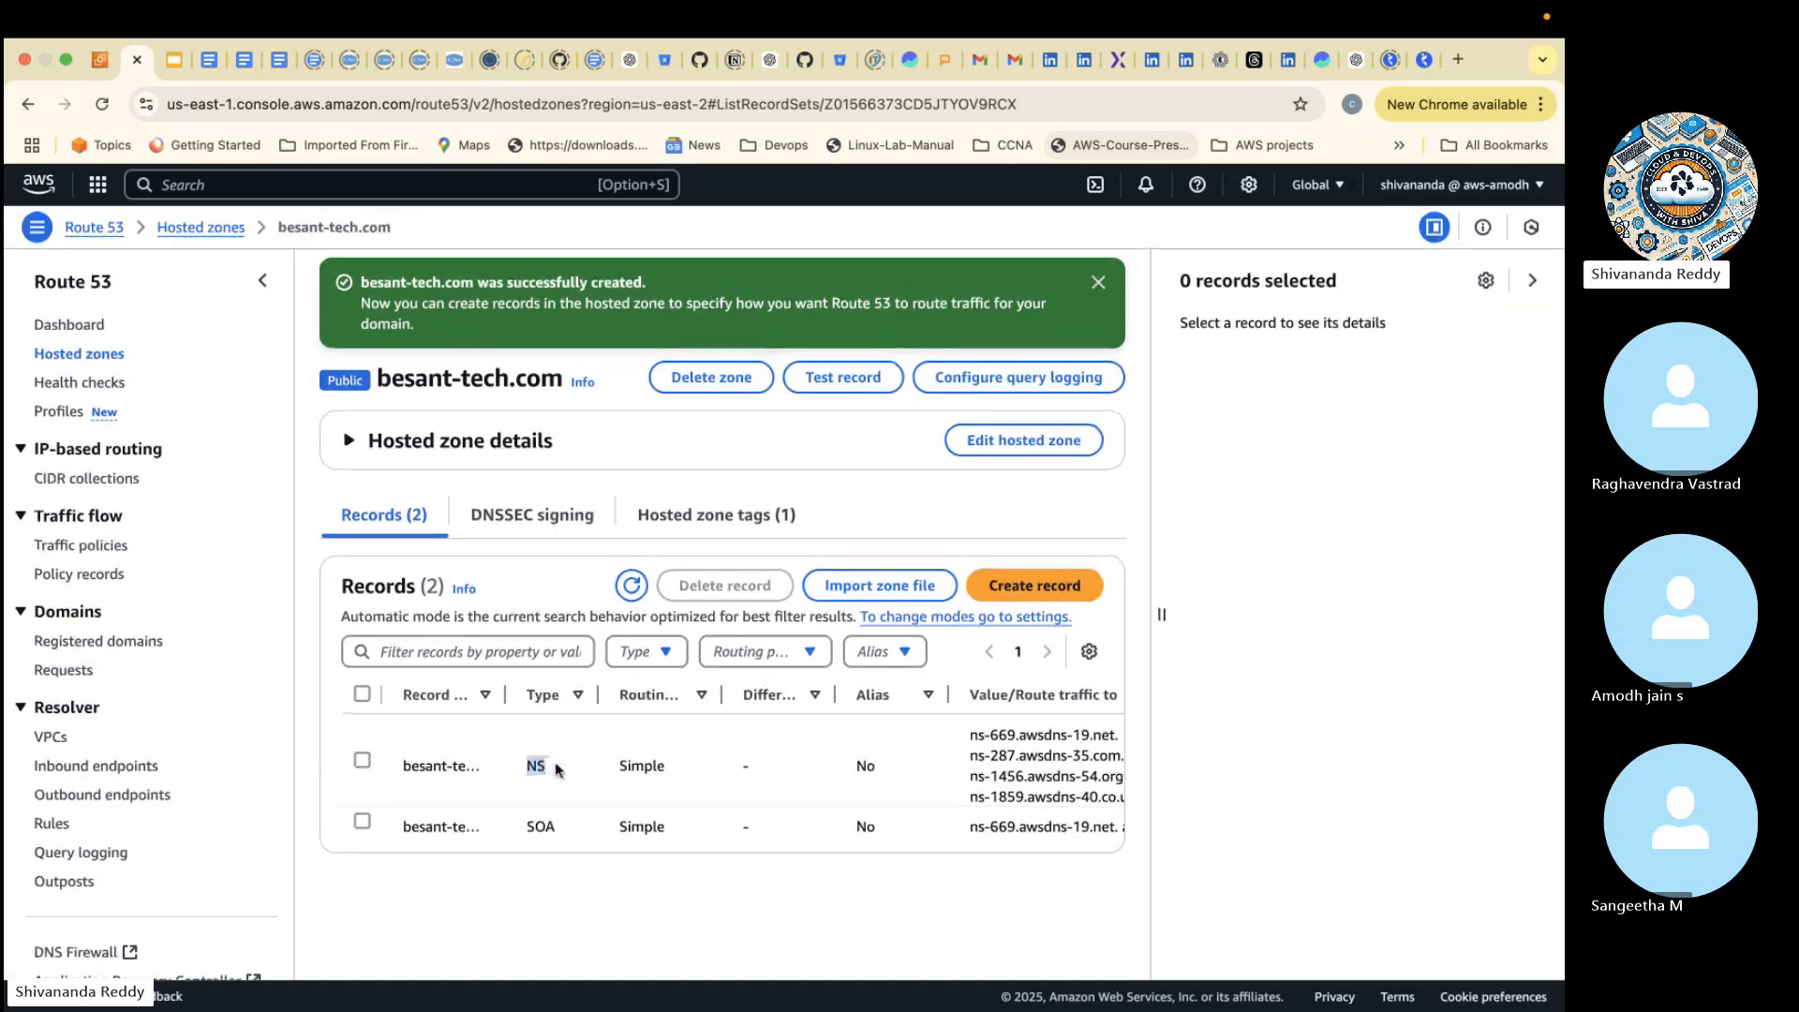
drag(523, 827, 586, 834)
scroll(1032, 750, right, 5)
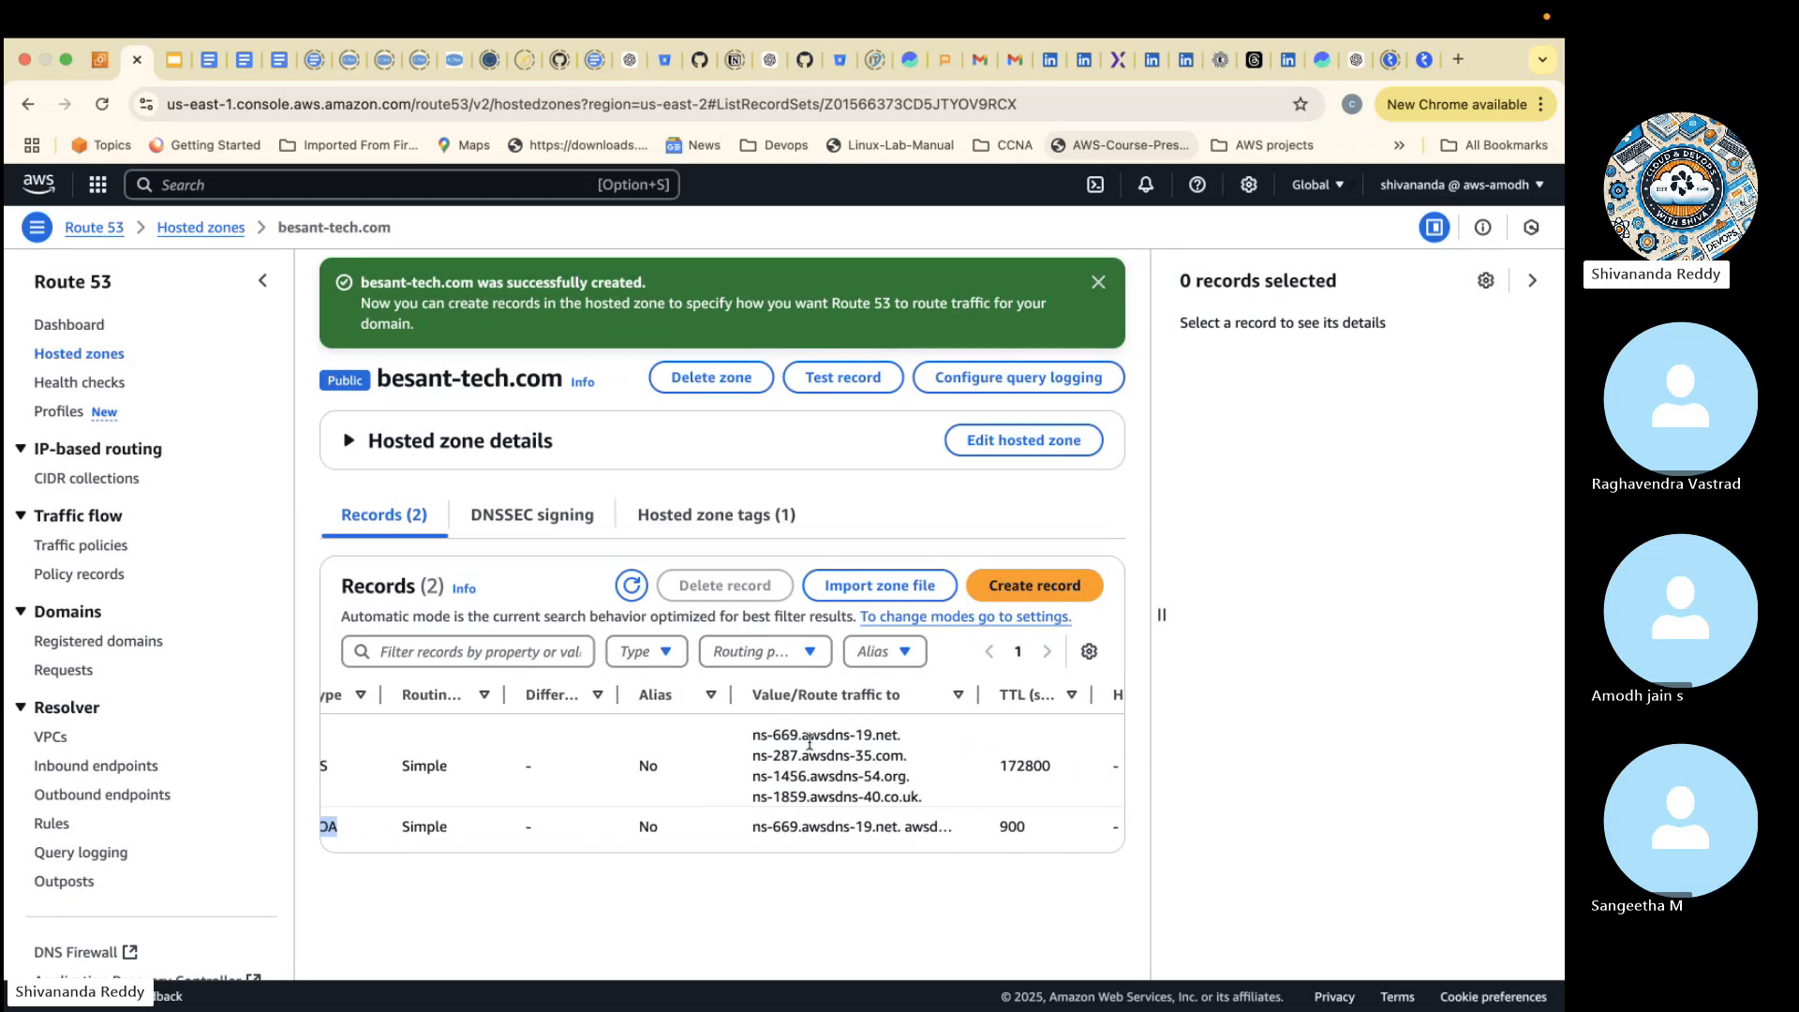
drag(758, 735, 925, 794)
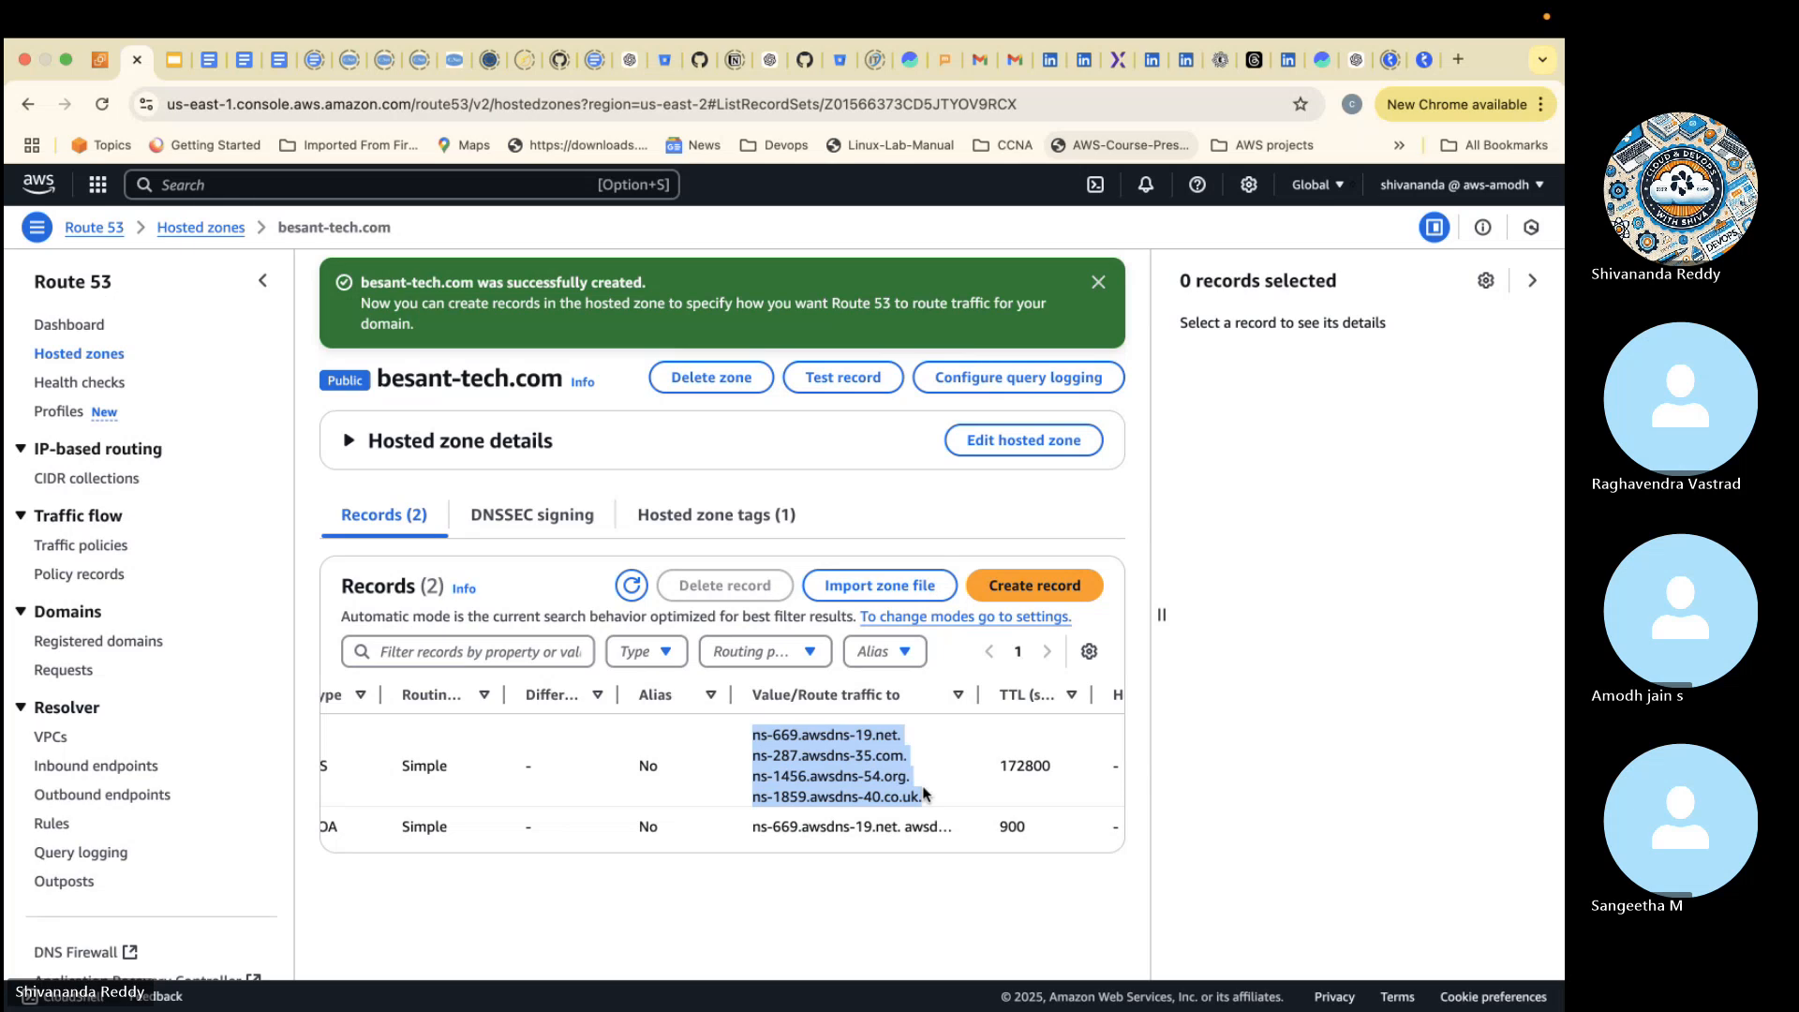
click(1161, 557)
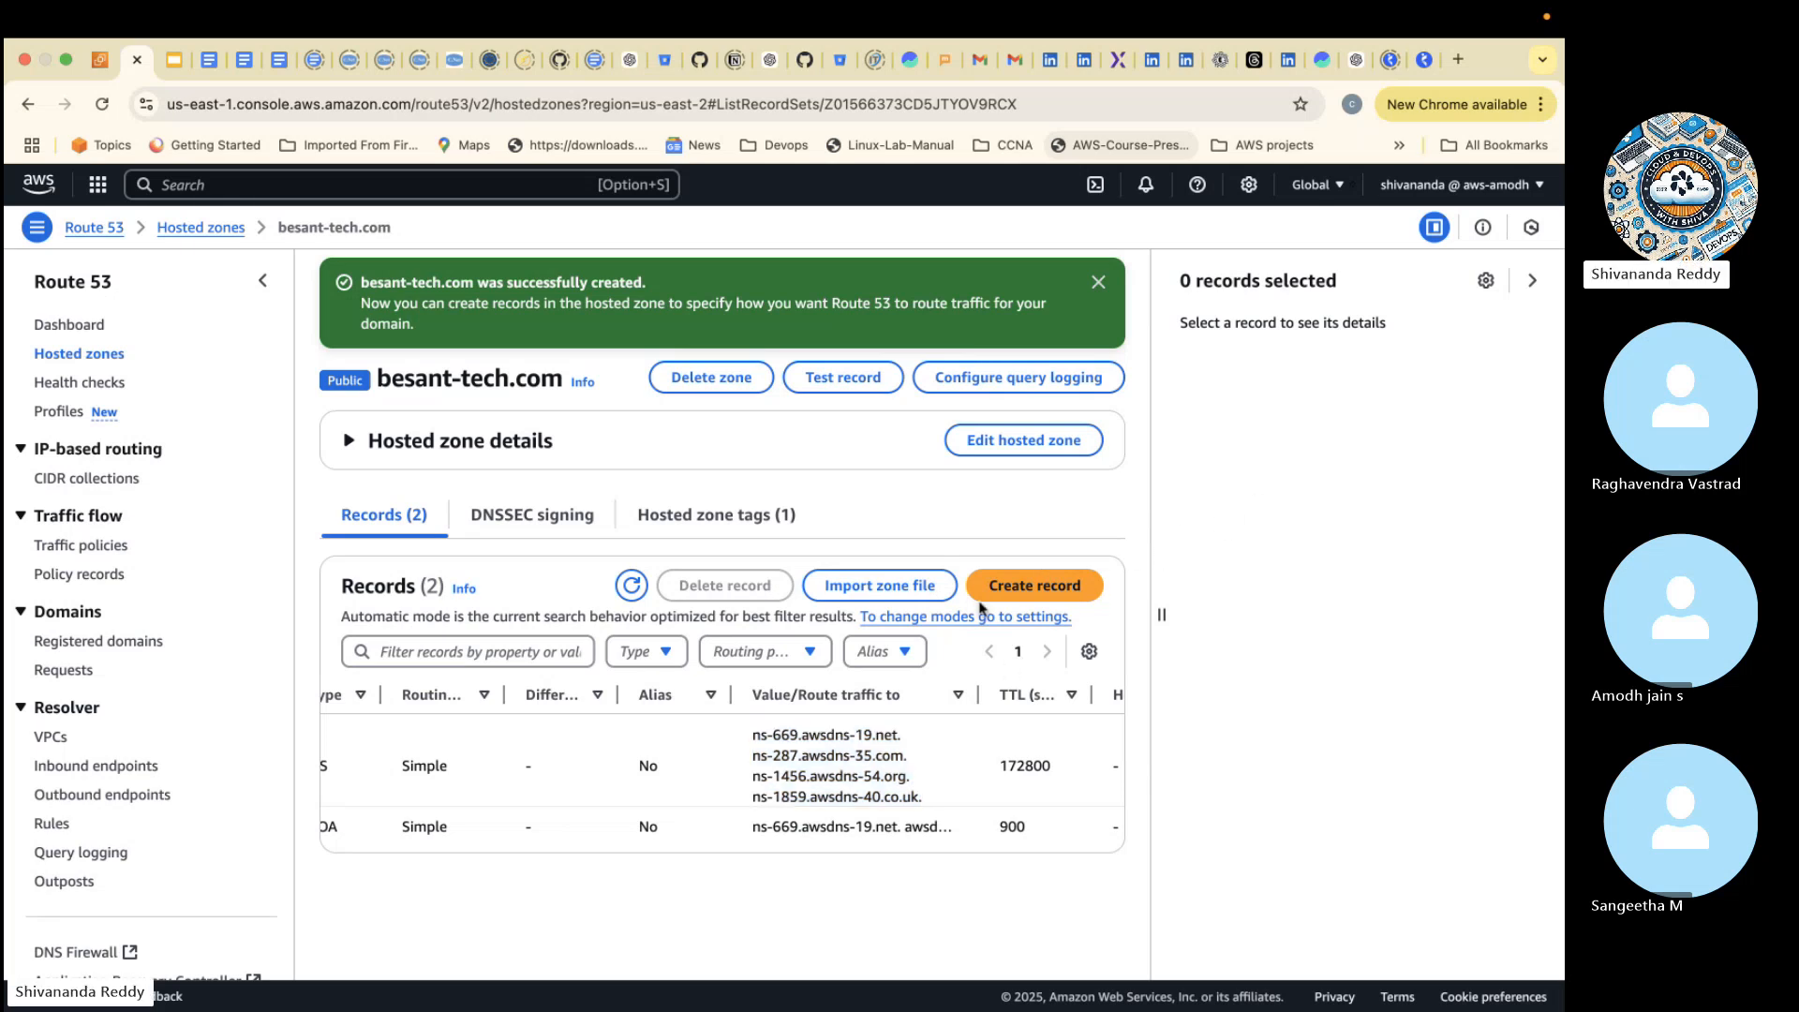
- Start creating a new record in the besant-tech.com hosted zone
click(1002, 587)
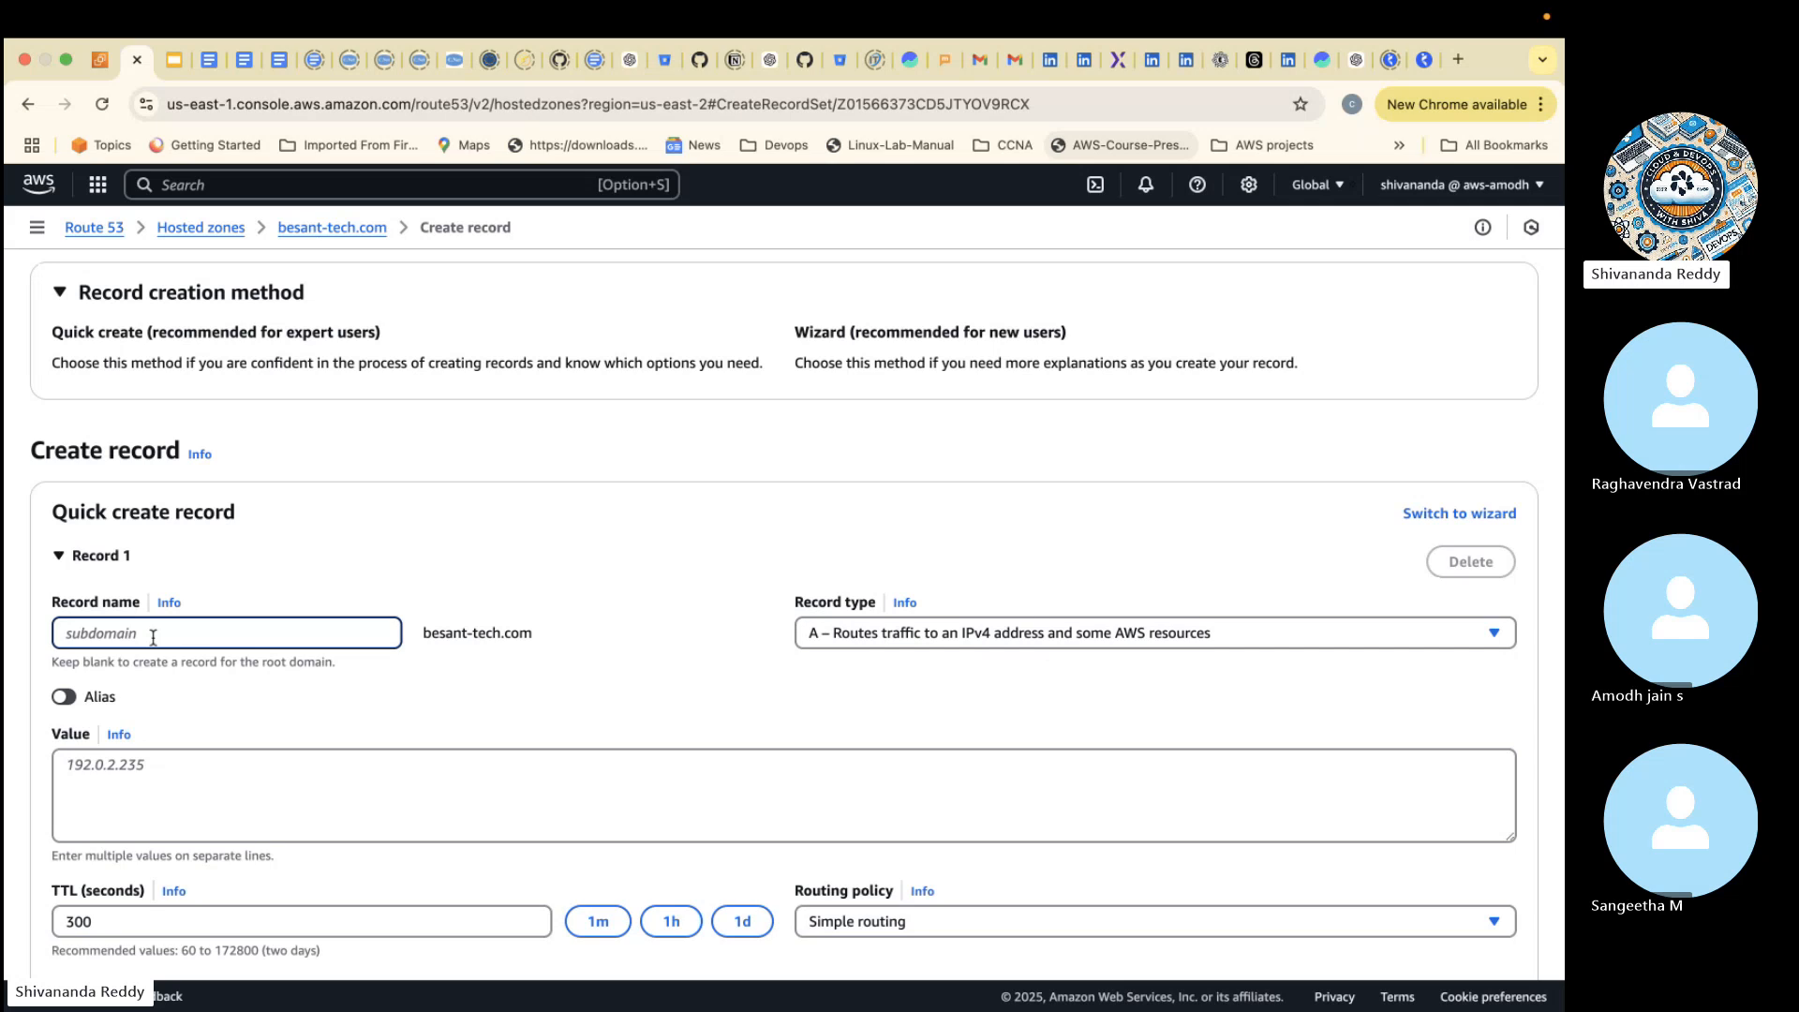
text(besanttech)
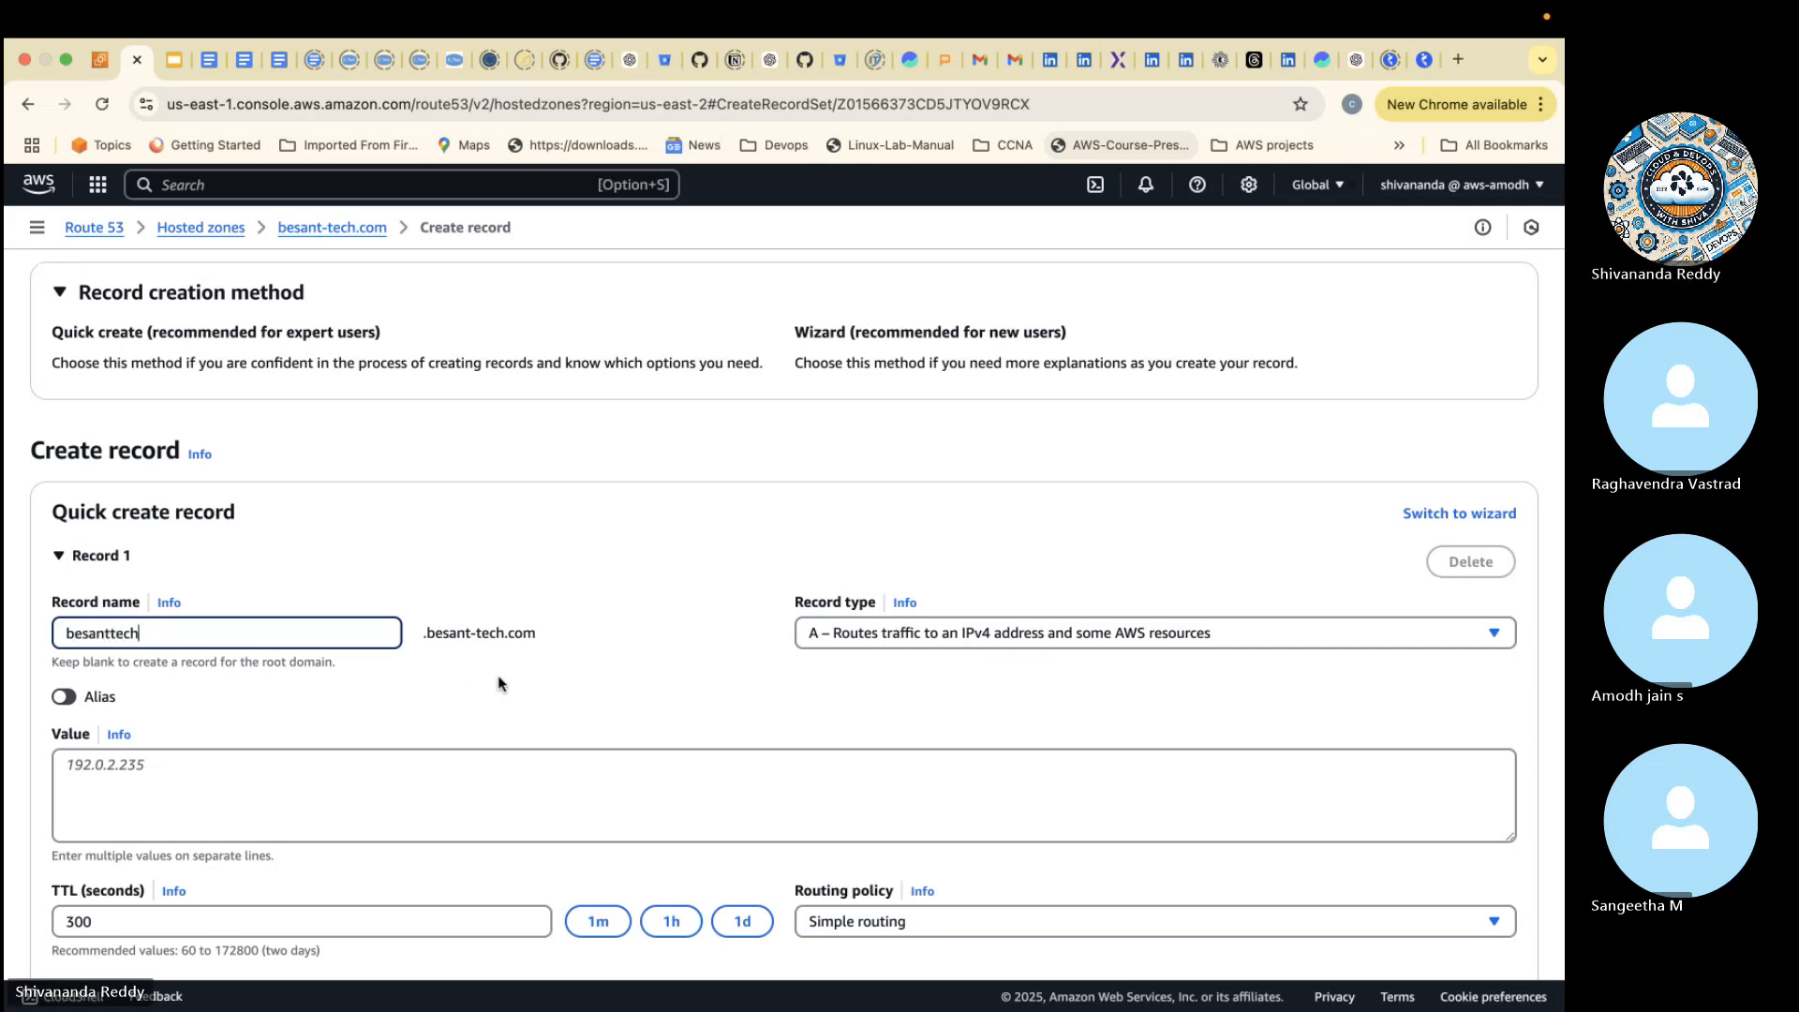
drag(268, 634, 59, 620)
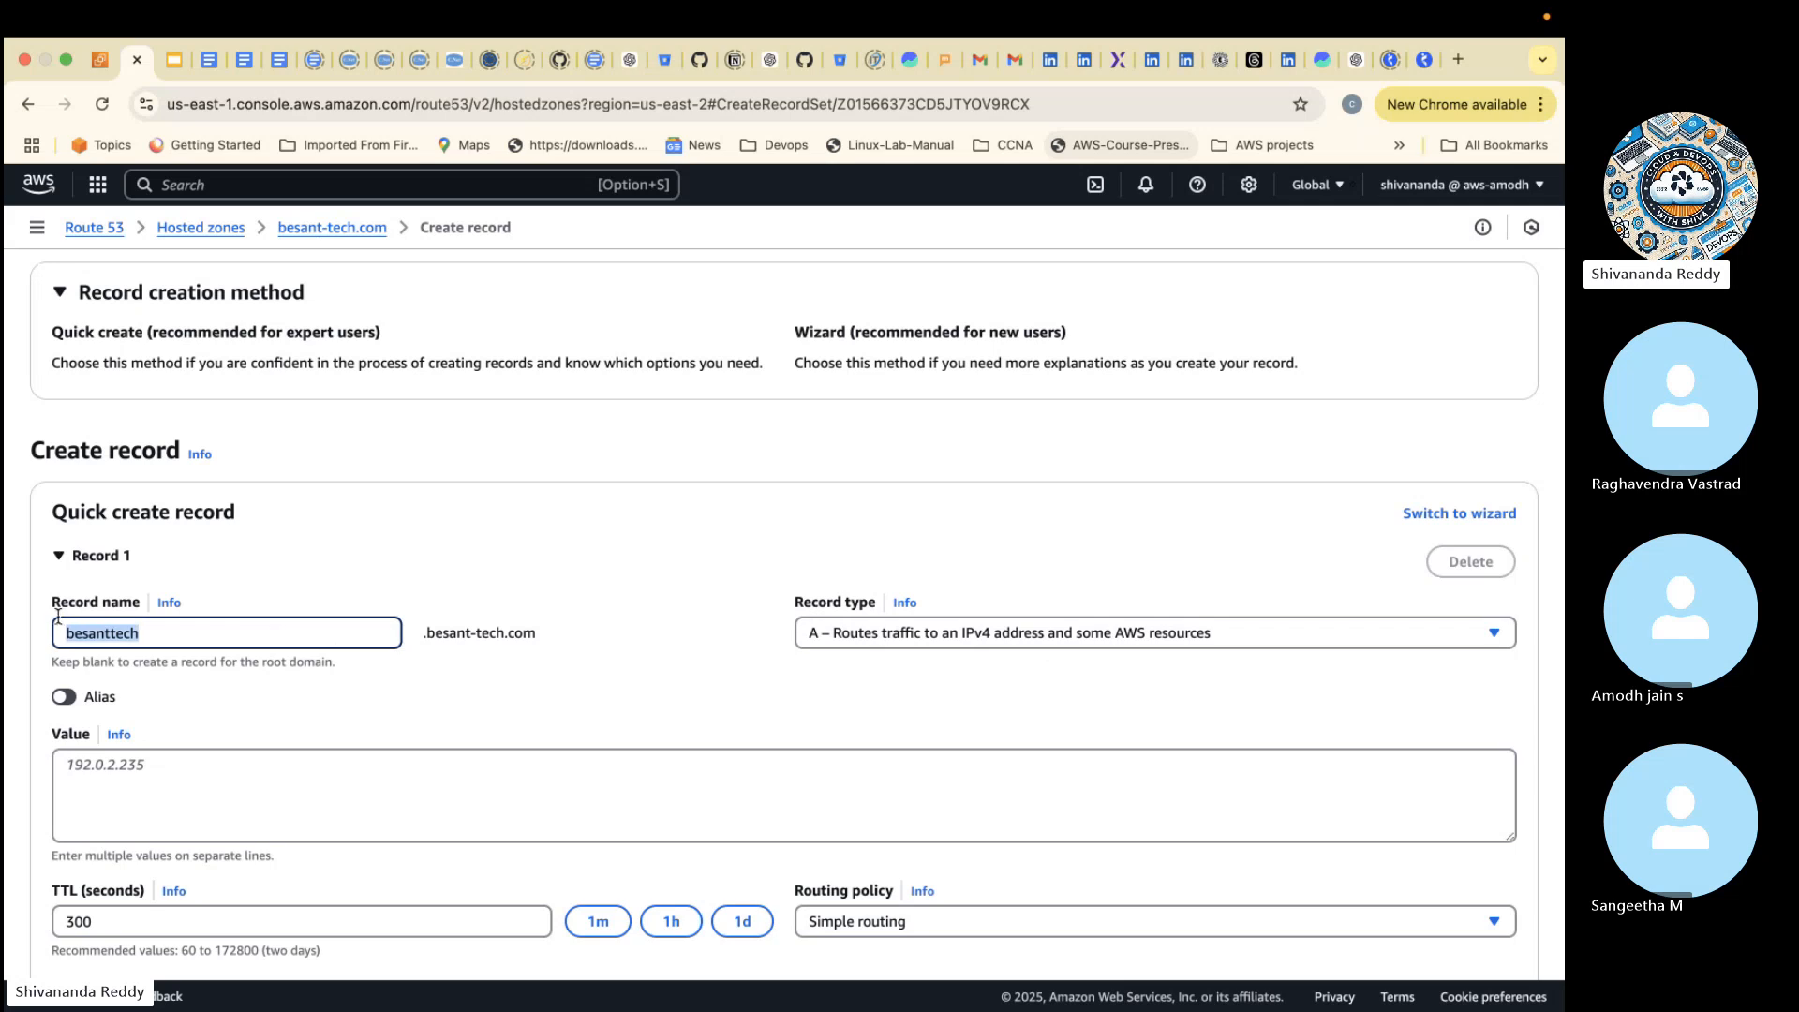
key(BackSpace)
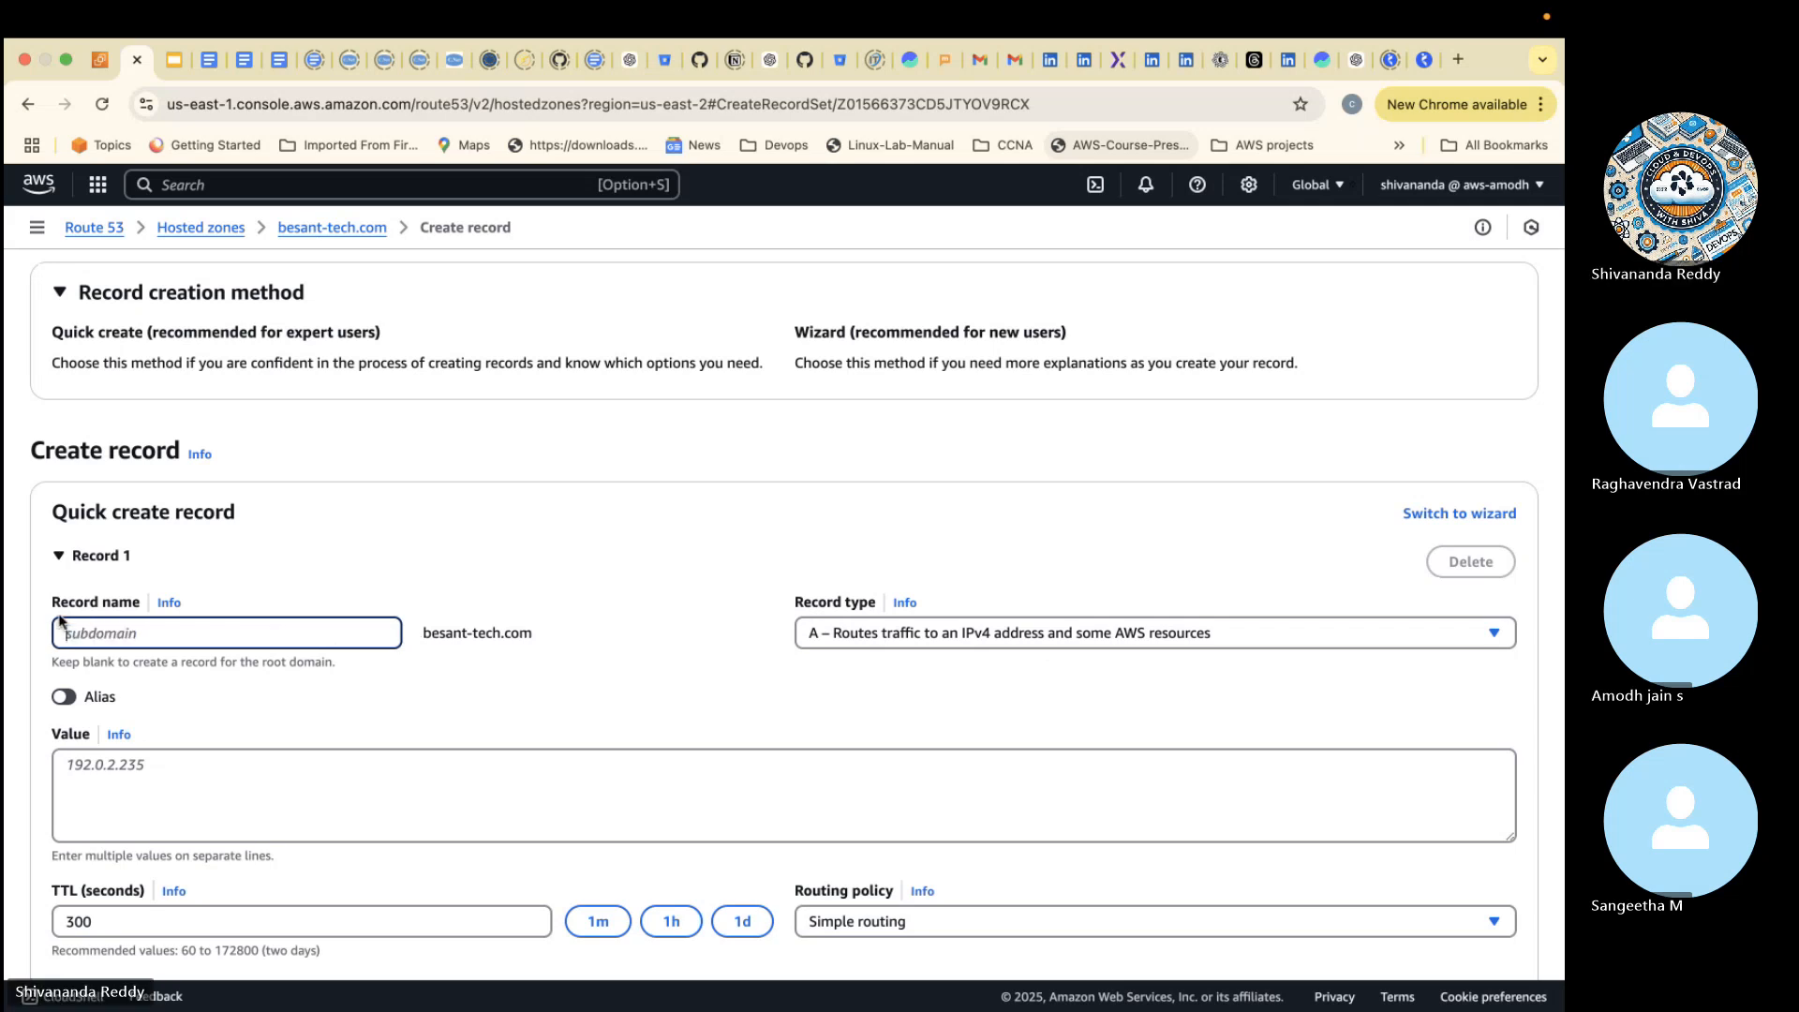
- Set the record name to devopa
text(u)
key(BackSpace)
text(d)
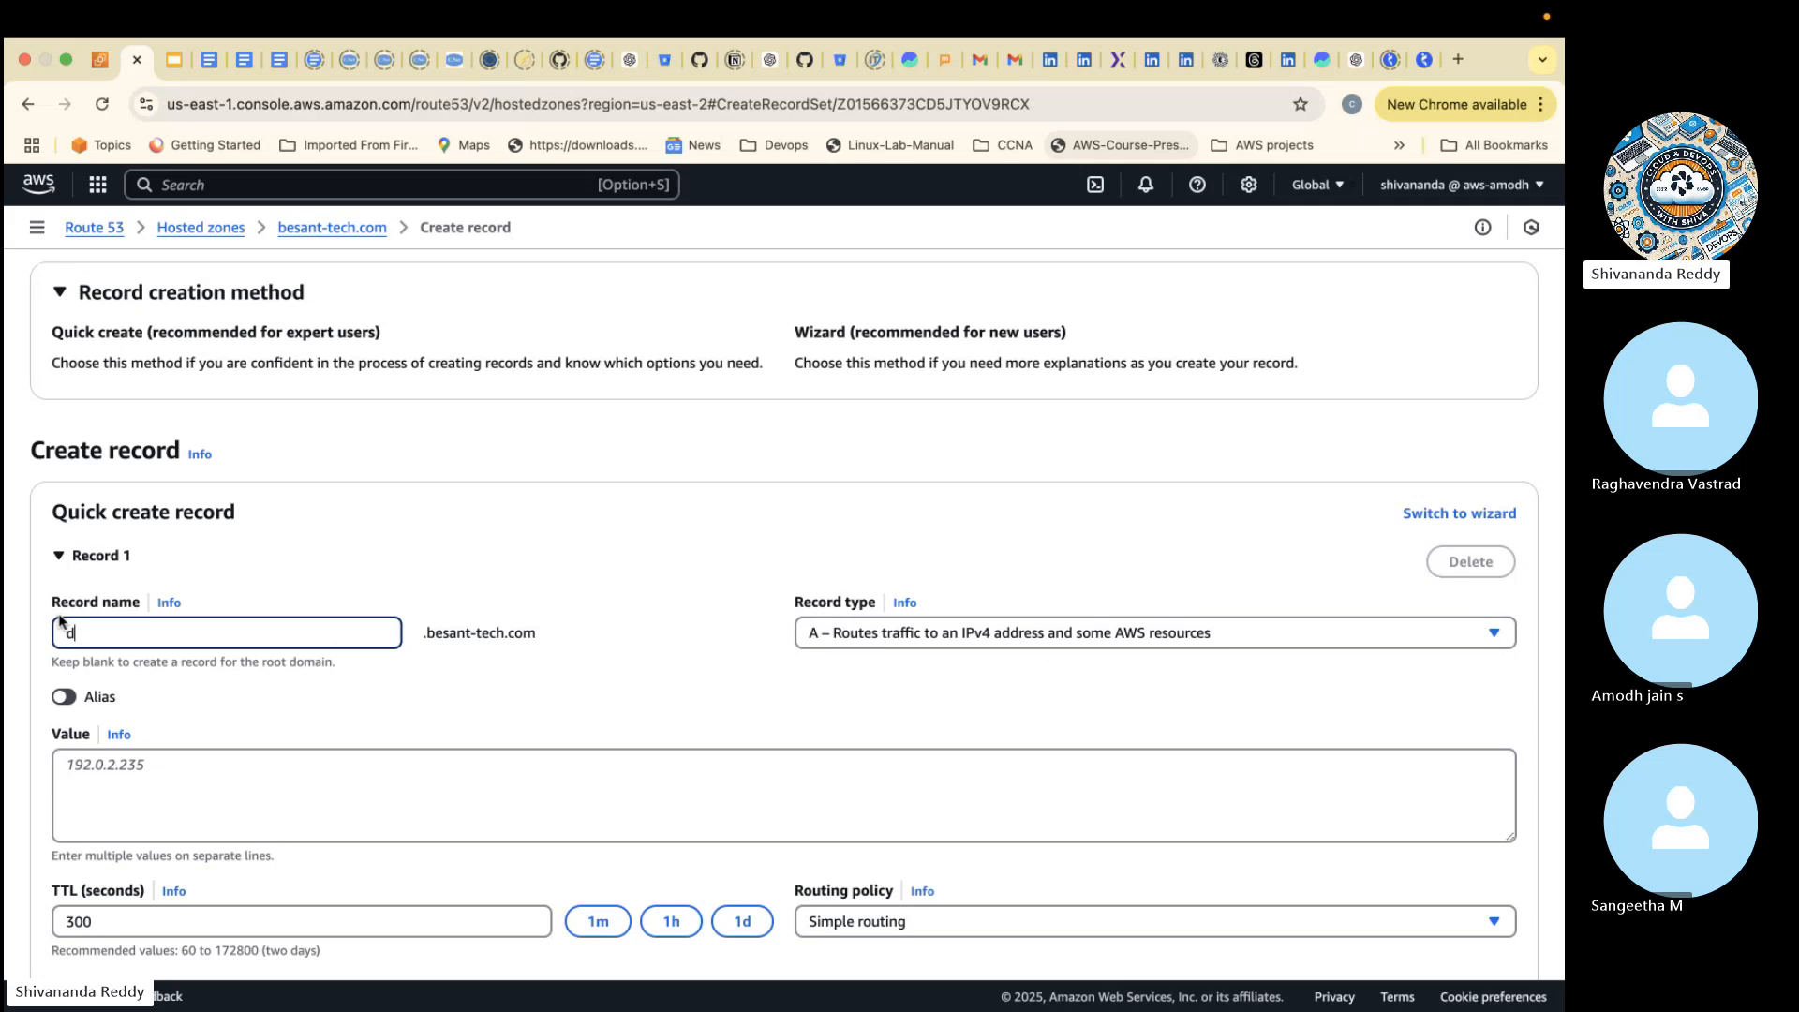
text(evopa)
click(205, 827)
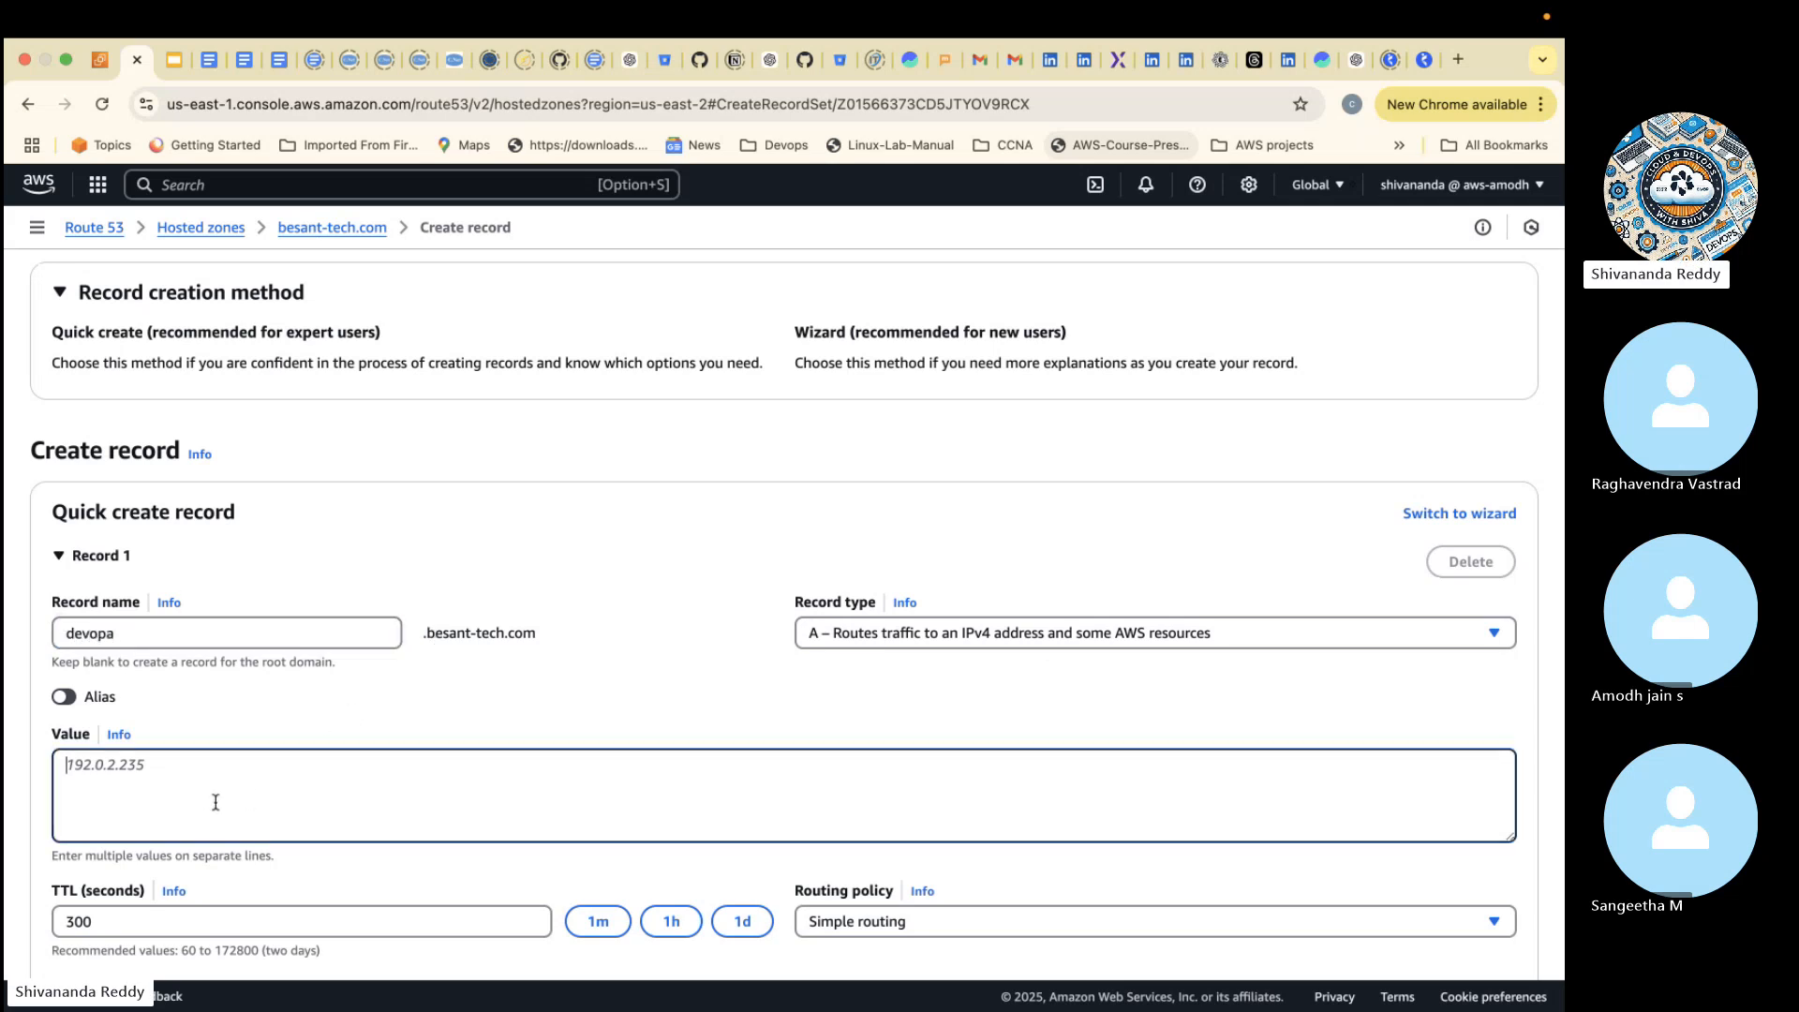
- Review the available record types and choose A – Routes traffic to an IPv4 address and some AWS resources
click(947, 635)
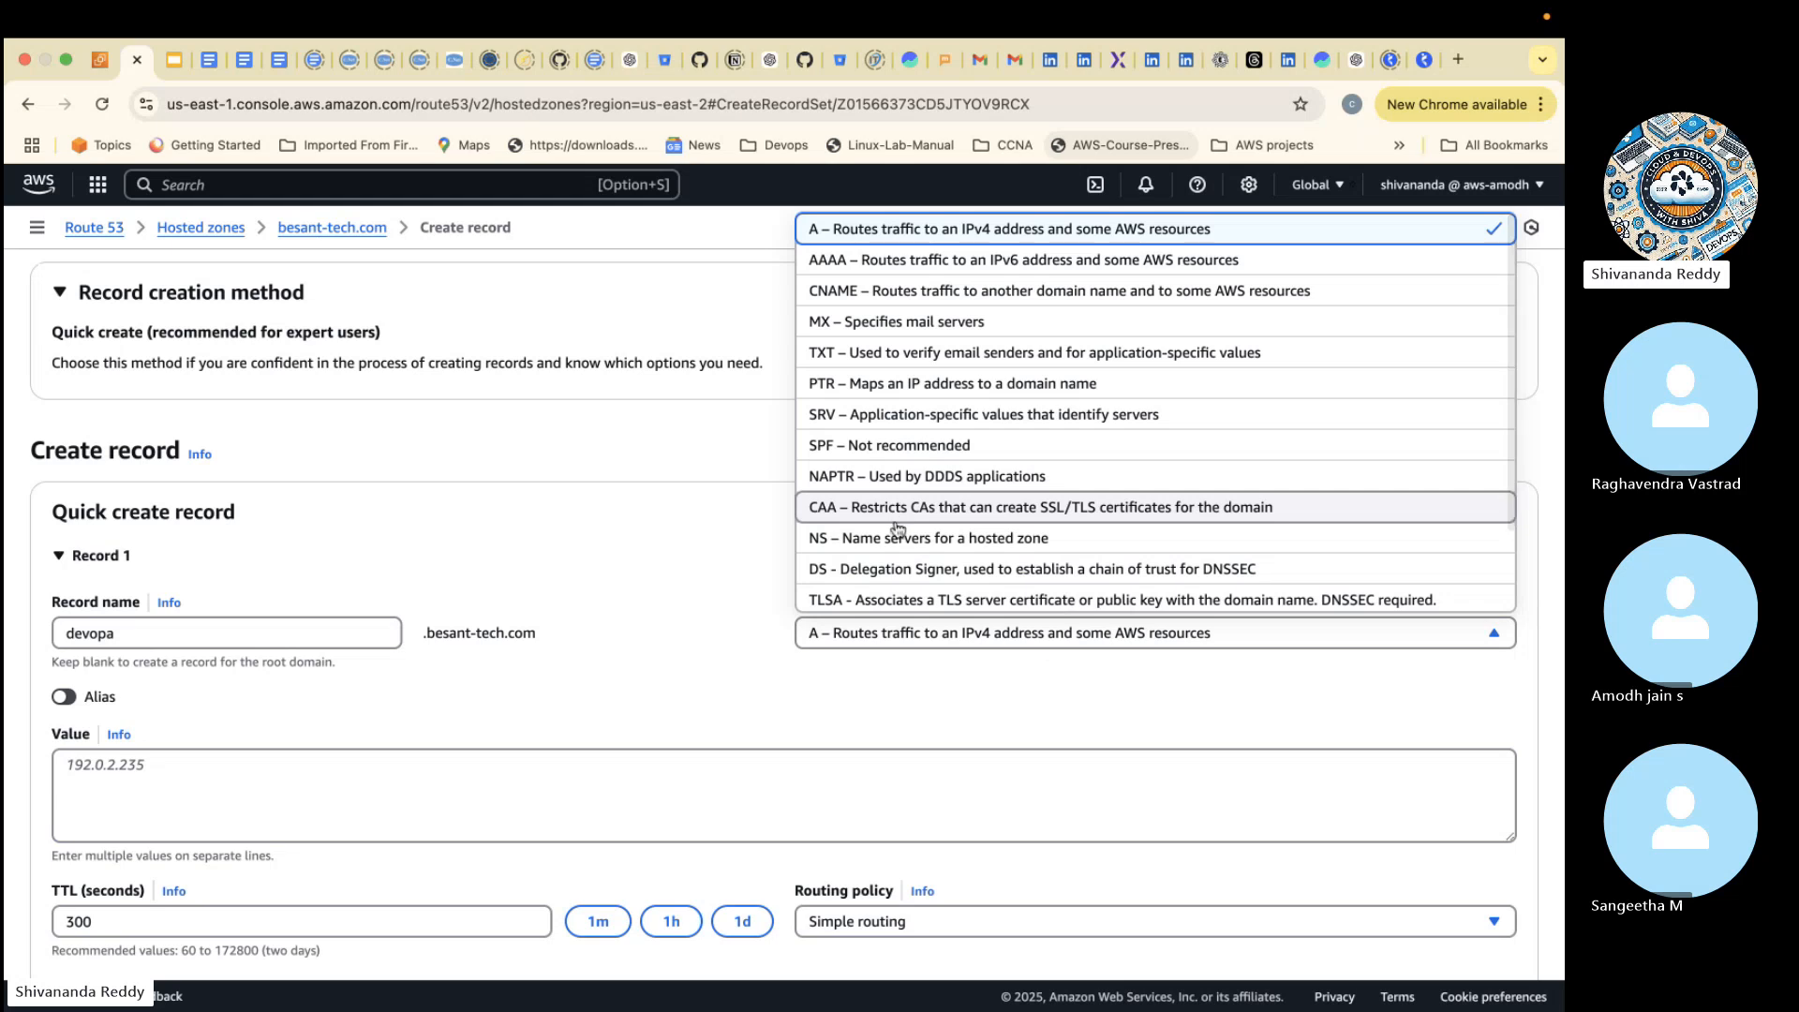
click(747, 711)
click(905, 603)
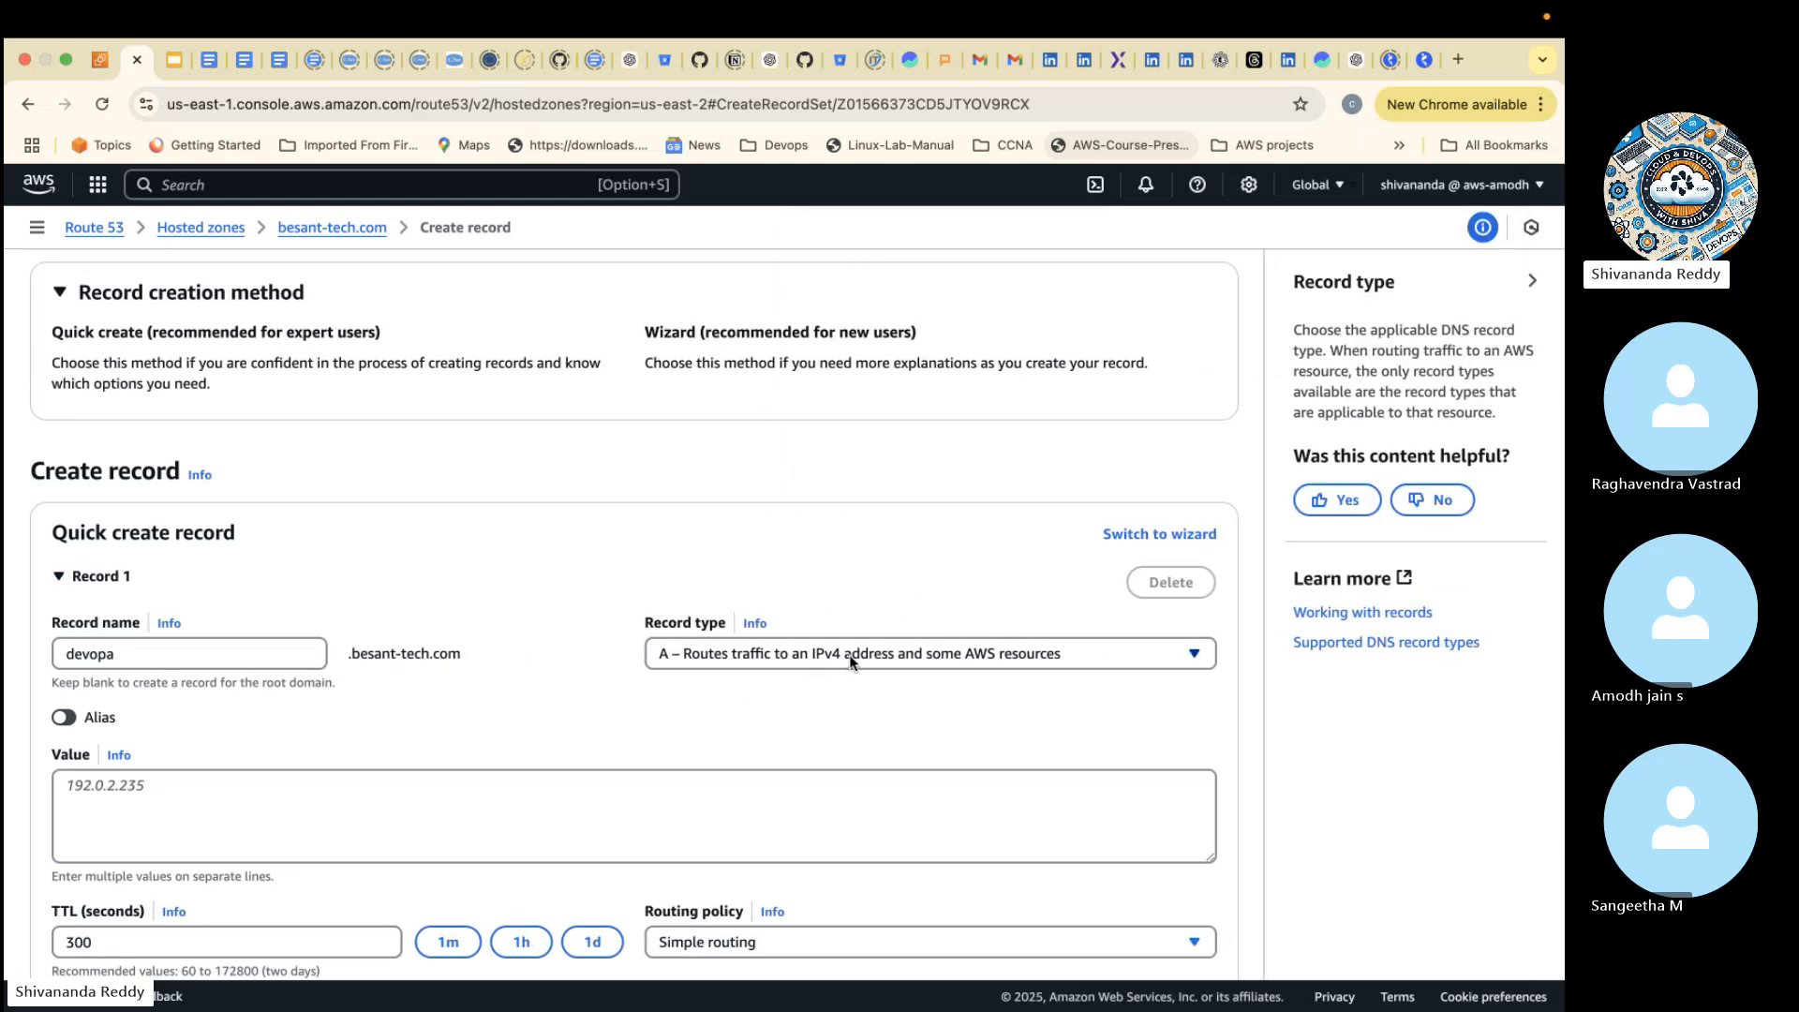
click(926, 661)
scroll(750, 282, up, 1)
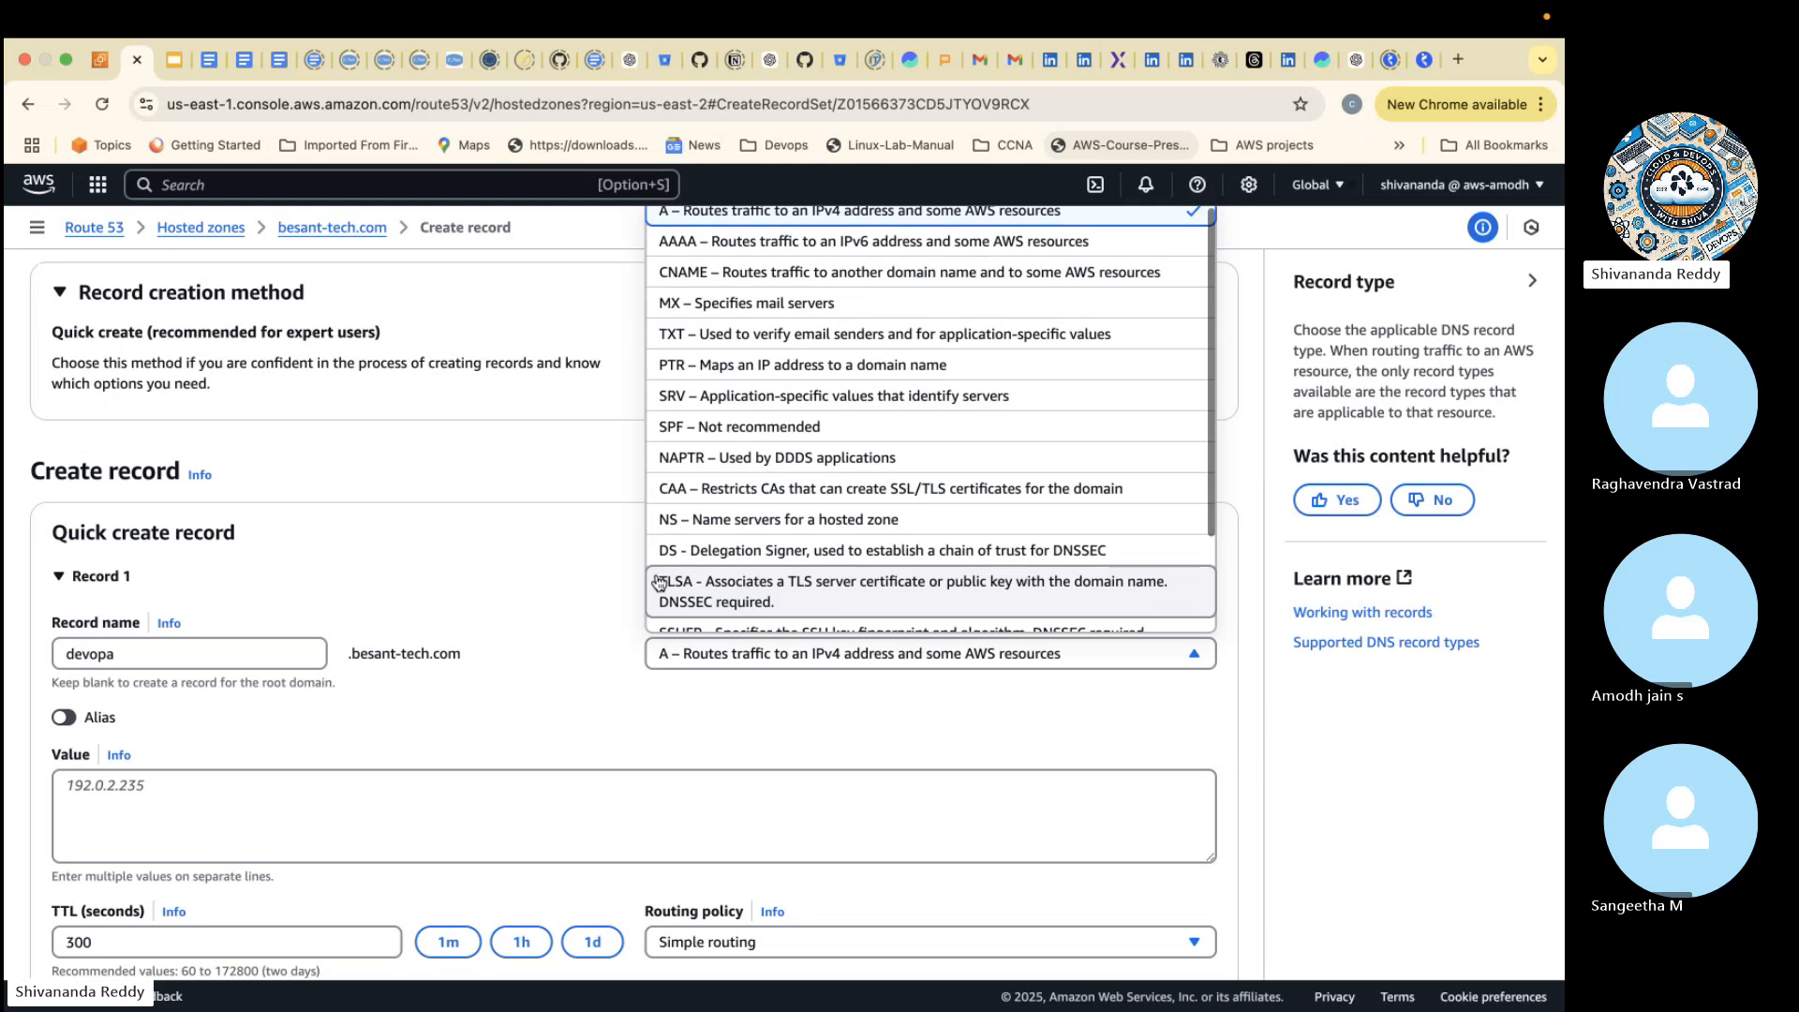
click(715, 219)
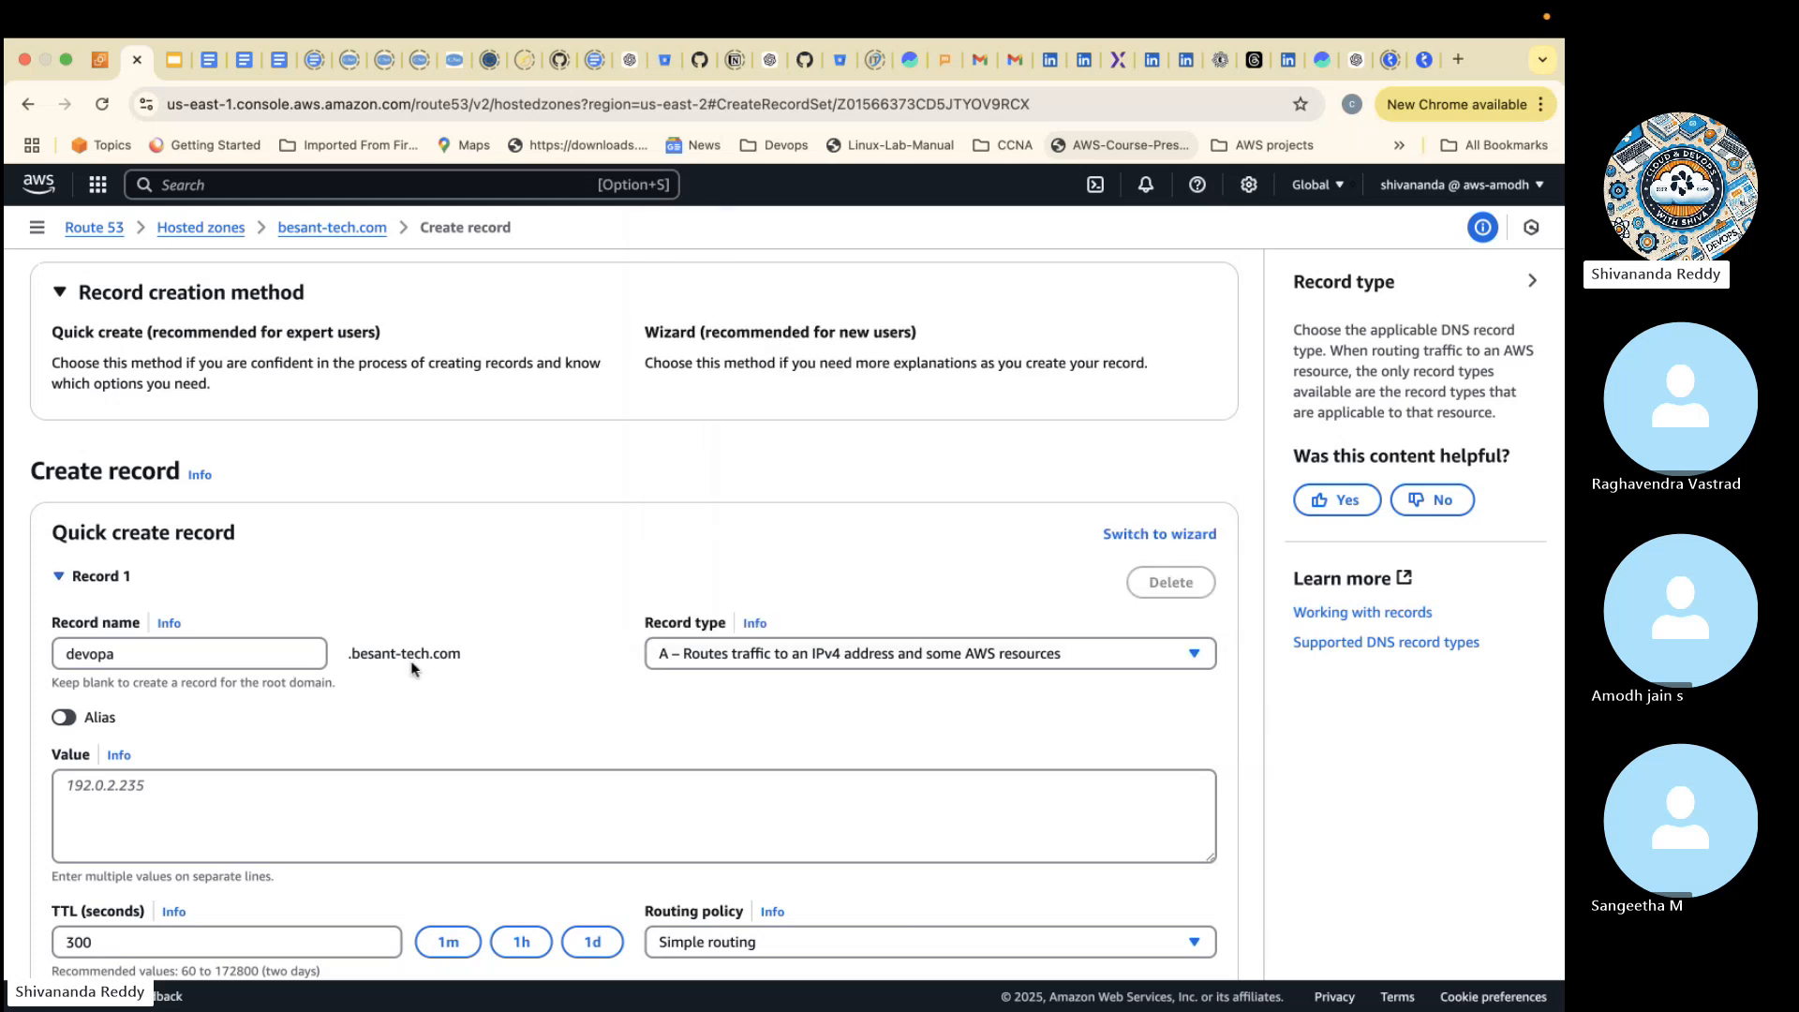
- Copy the Docker-6pm-server instance's private IPv4 address from the EC2 console and enter it, 10.0.0.7, as the record's value
click(323, 790)
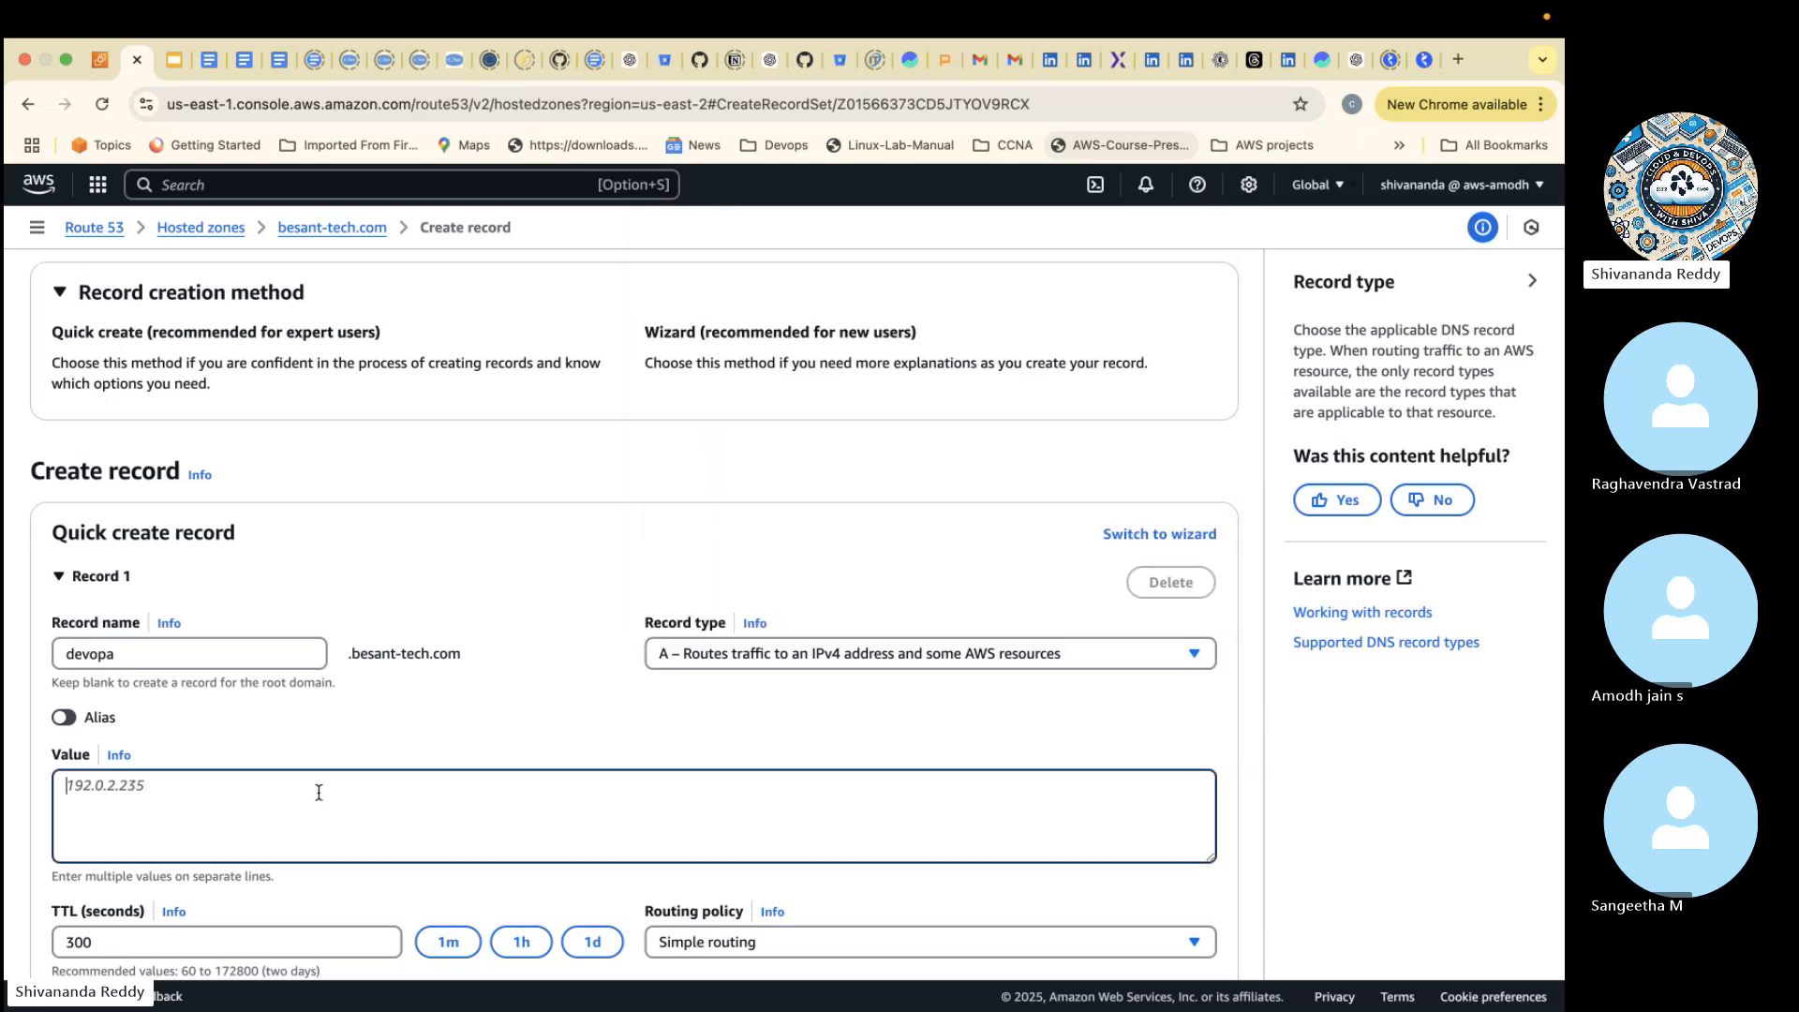
click(109, 59)
click(1259, 548)
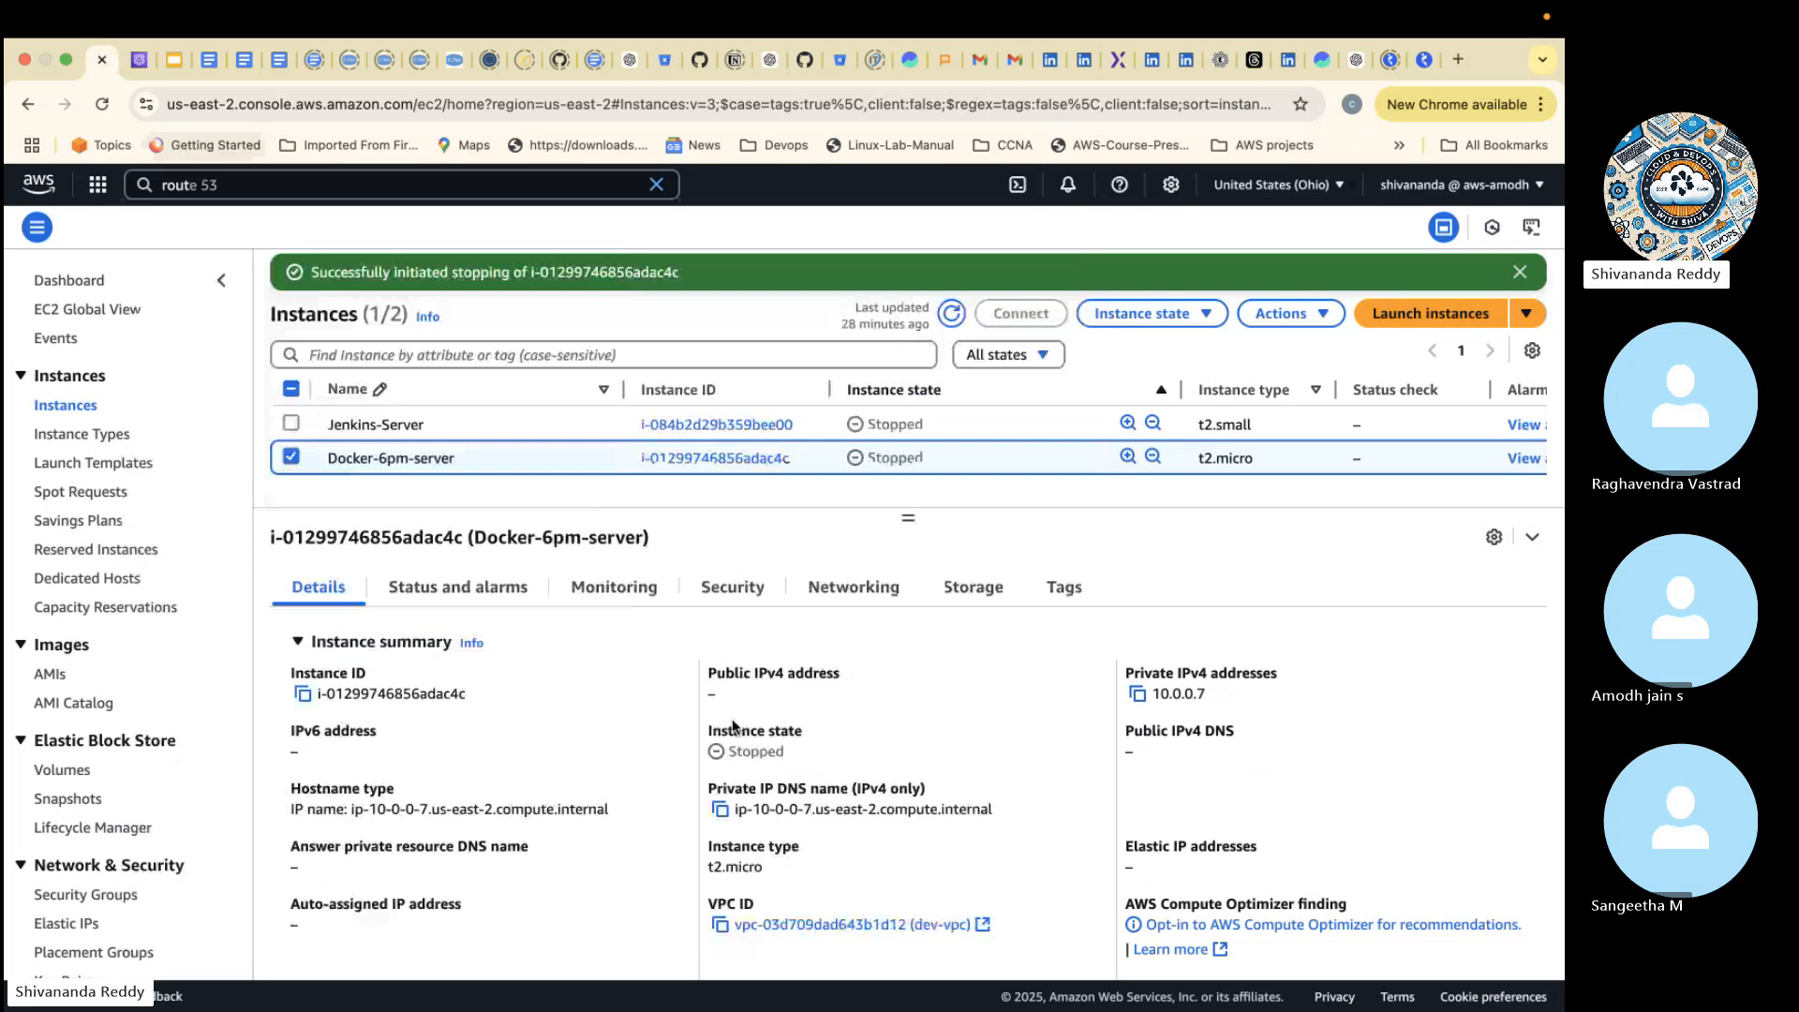
click(1136, 693)
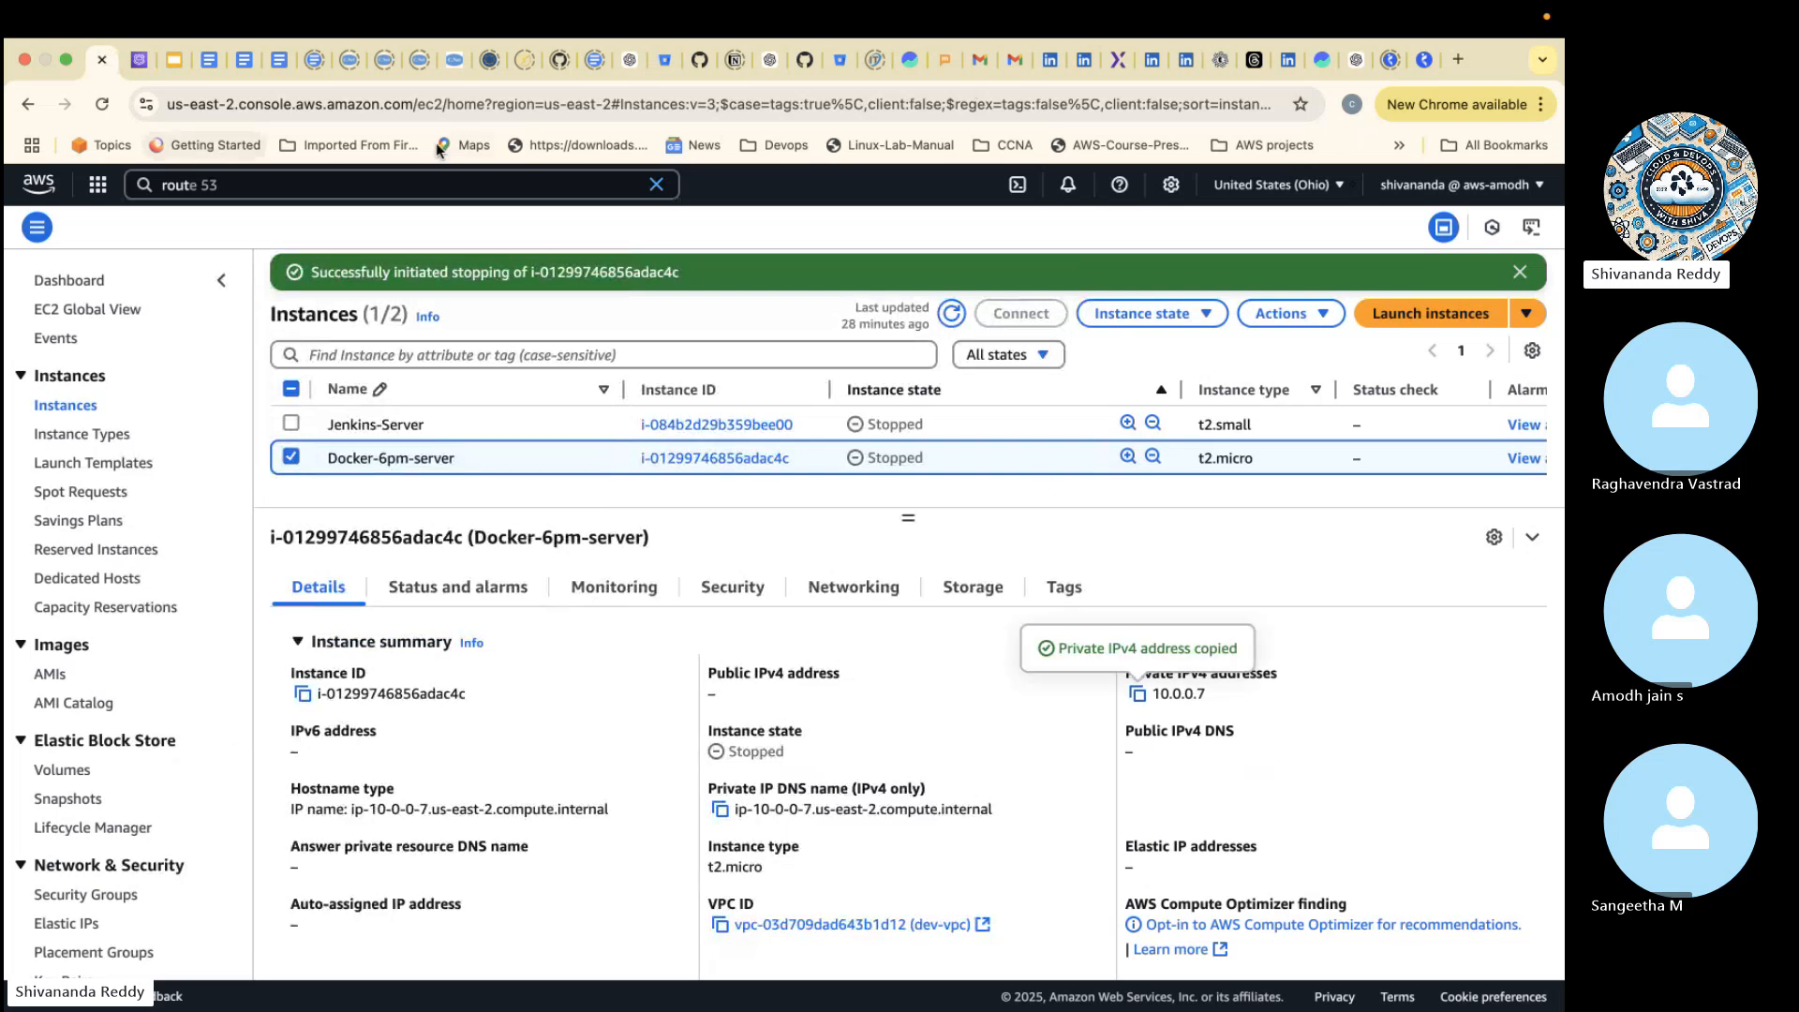
click(140, 62)
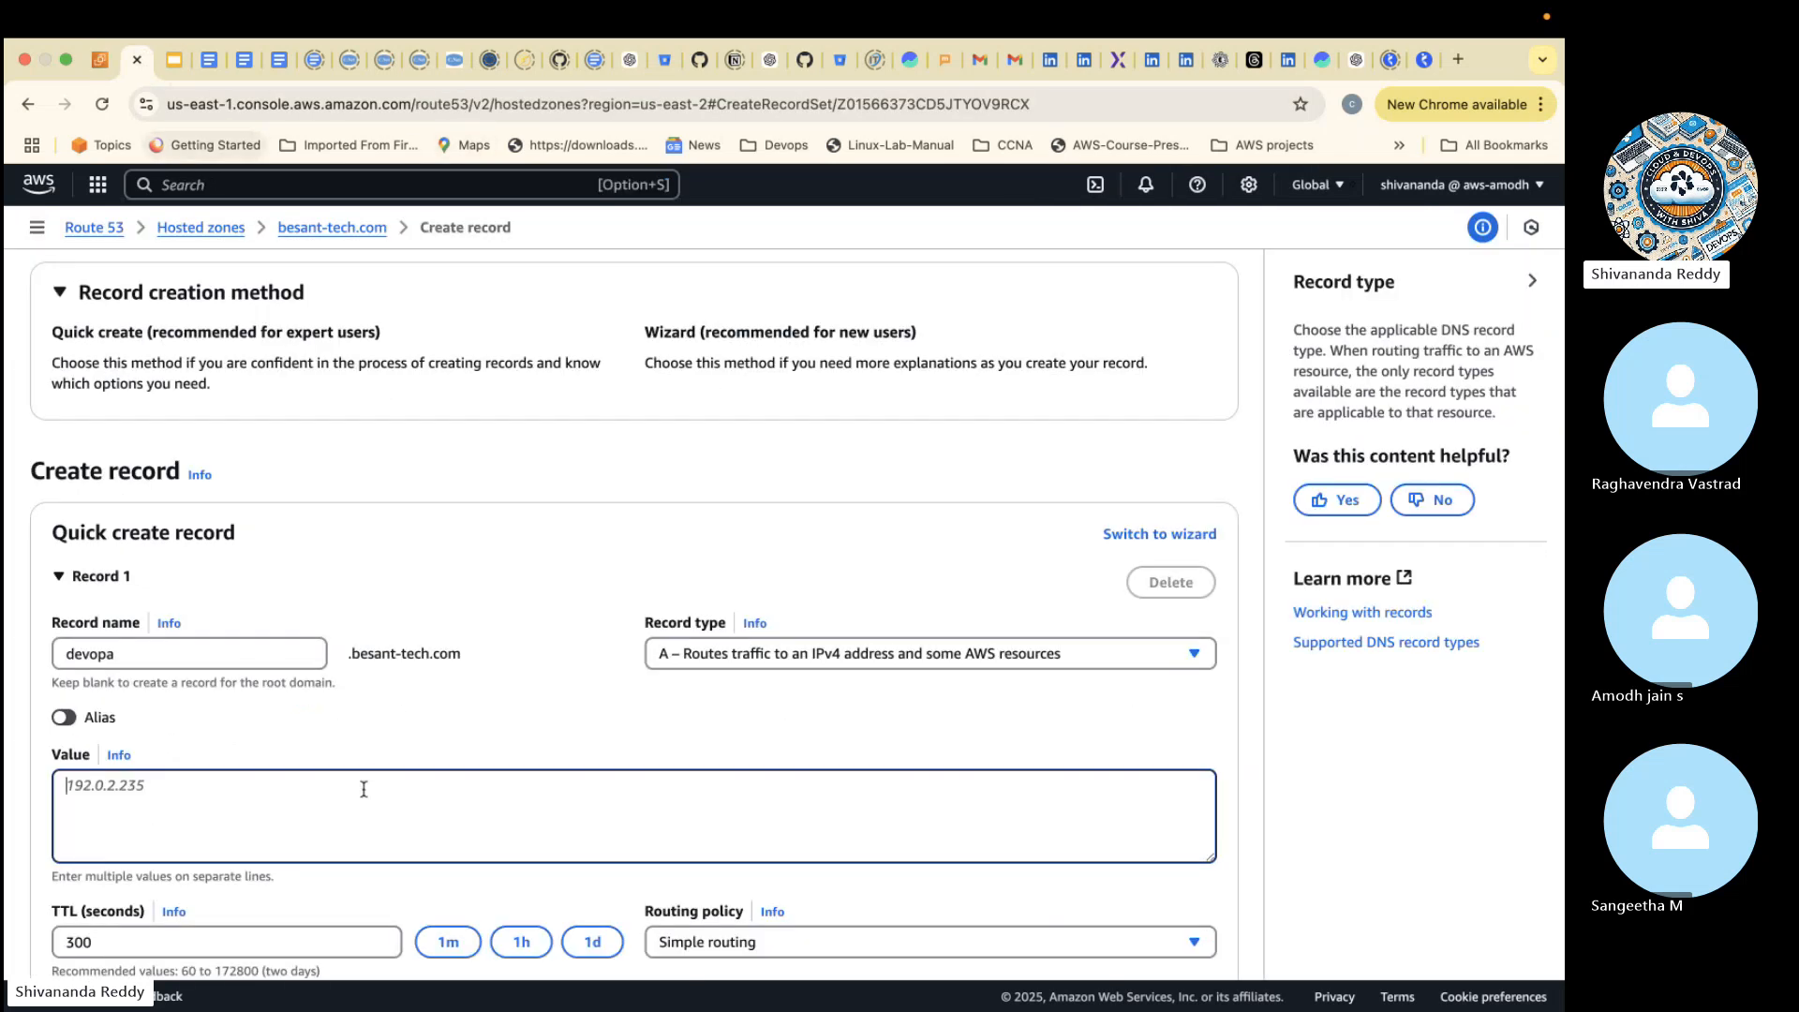
key(super+v)
scroll(364, 789, down, 3)
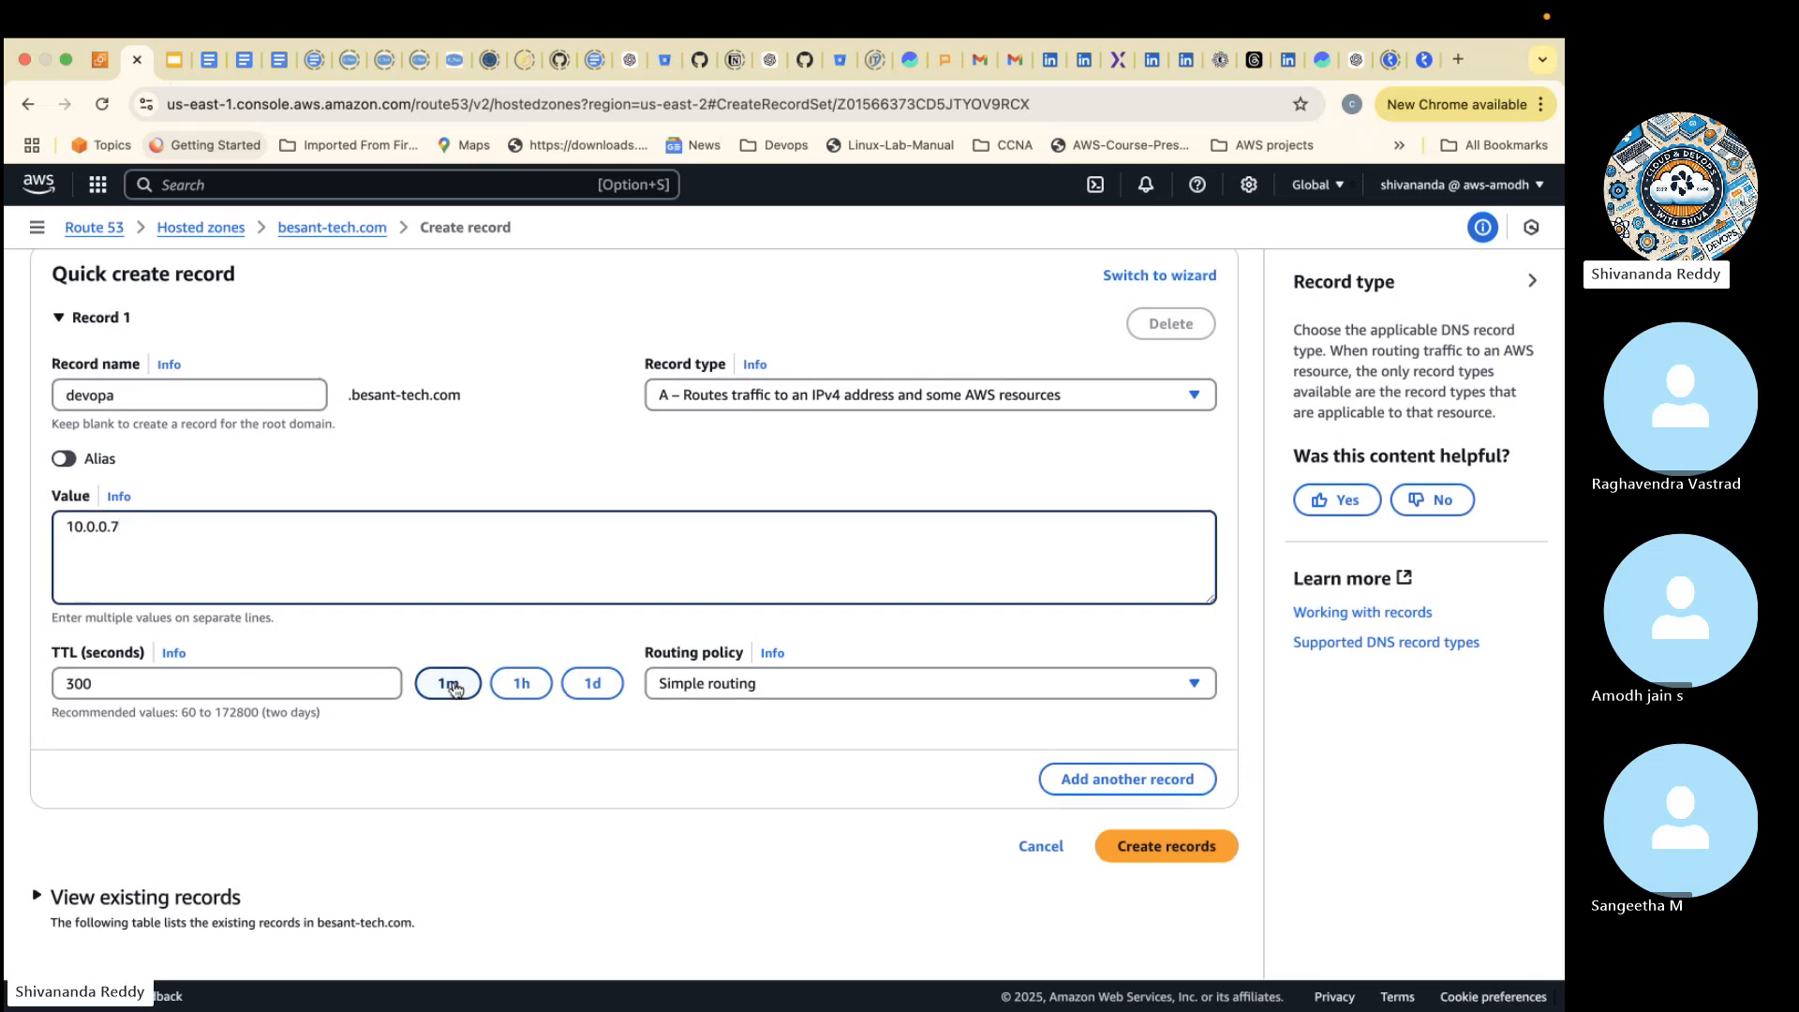
- Open the help text on TTL (time to live), copy it in full and share it in the meeting chat
click(173, 654)
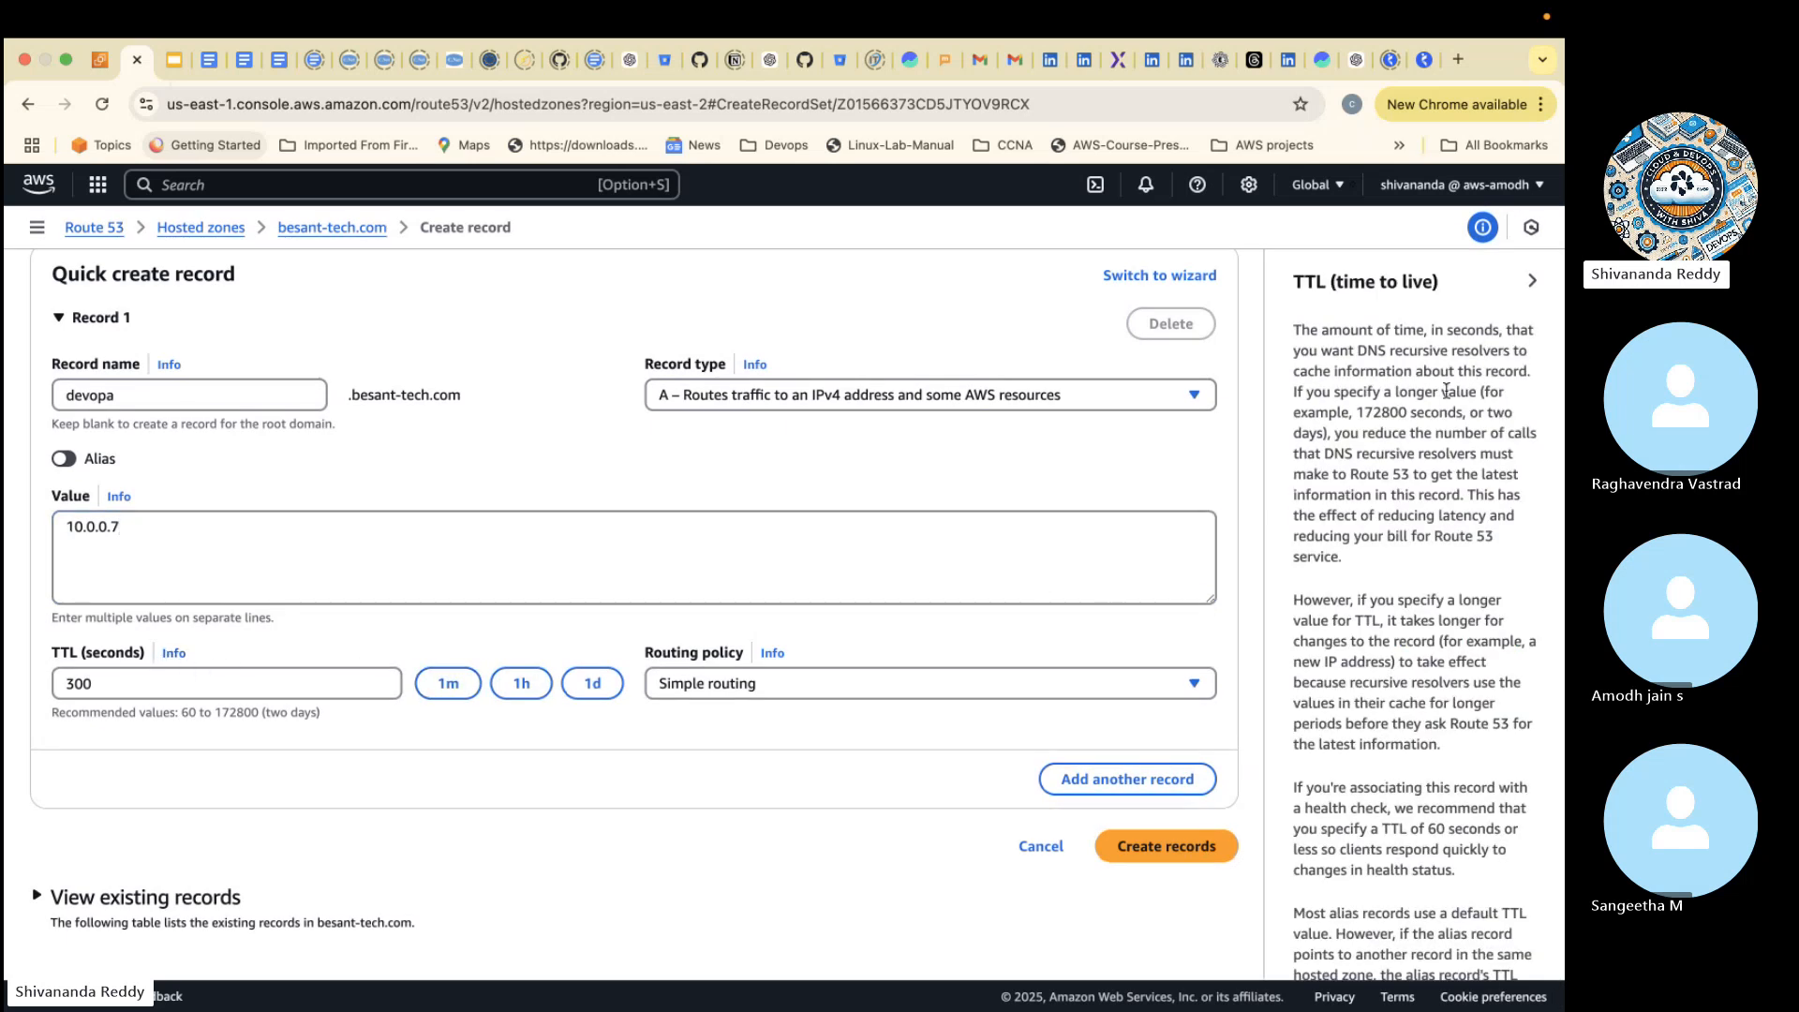
drag(1294, 283, 1503, 749)
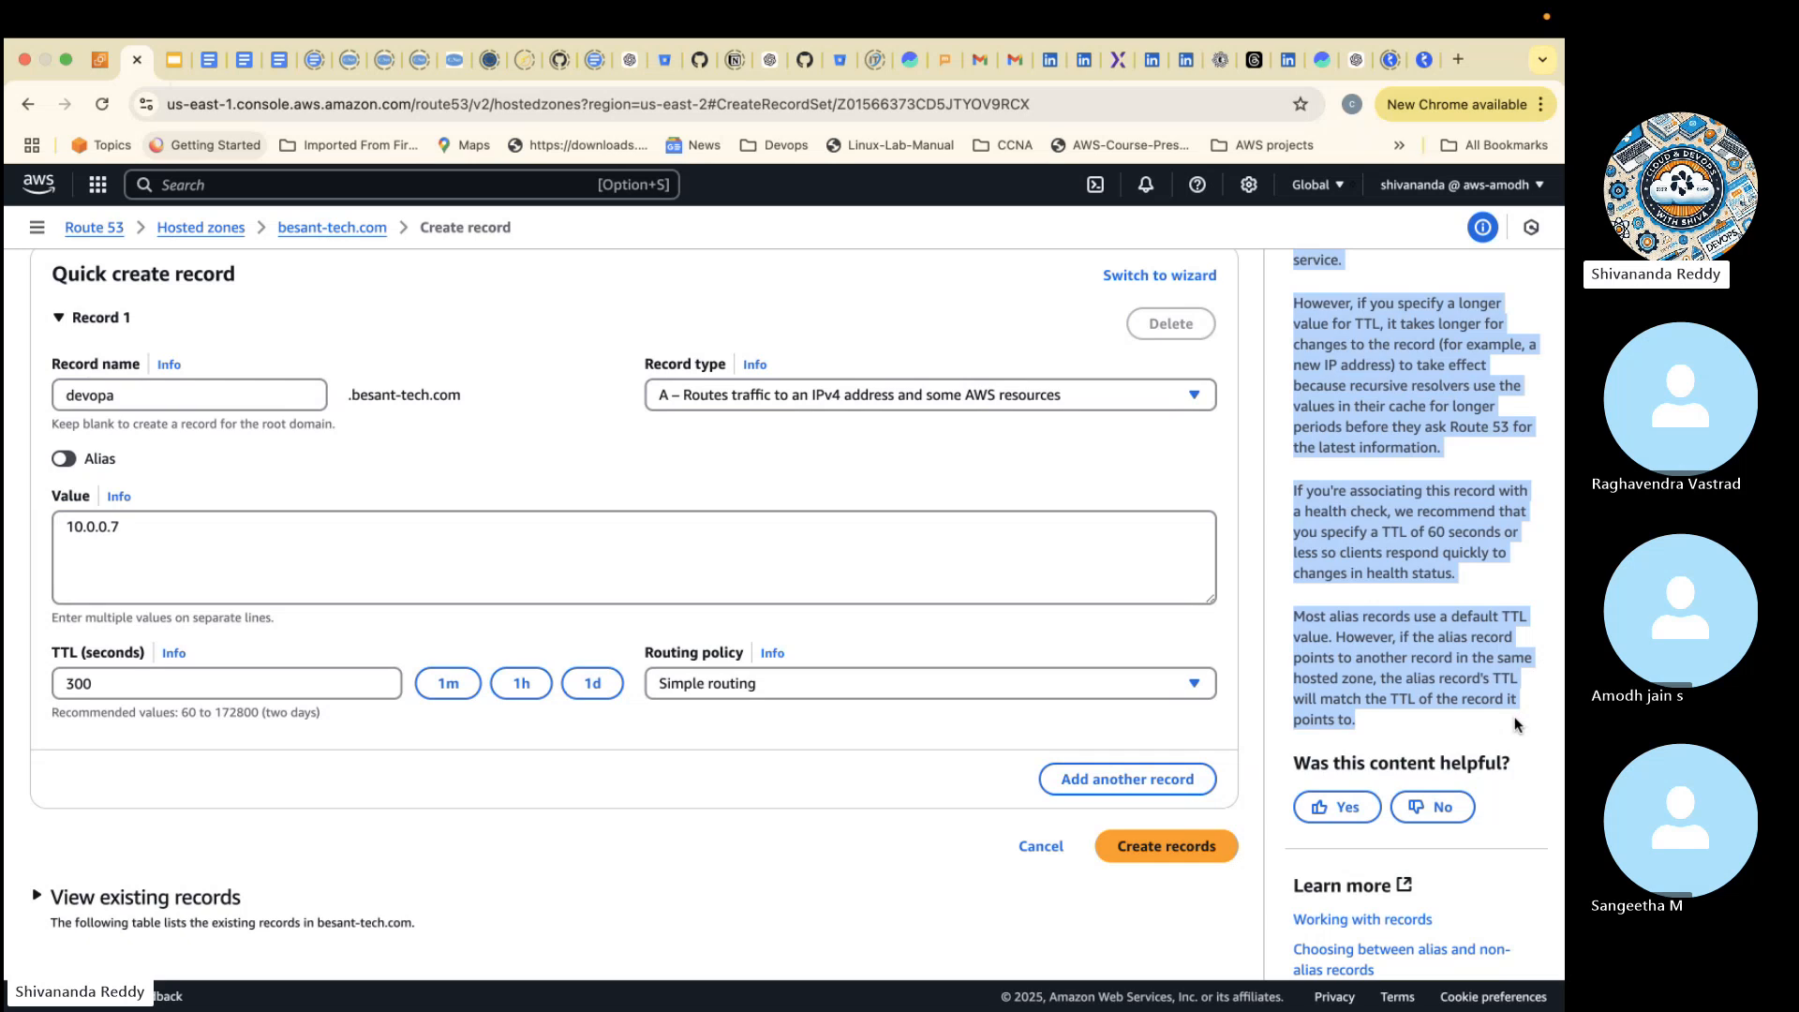
key(ctrl+Left)
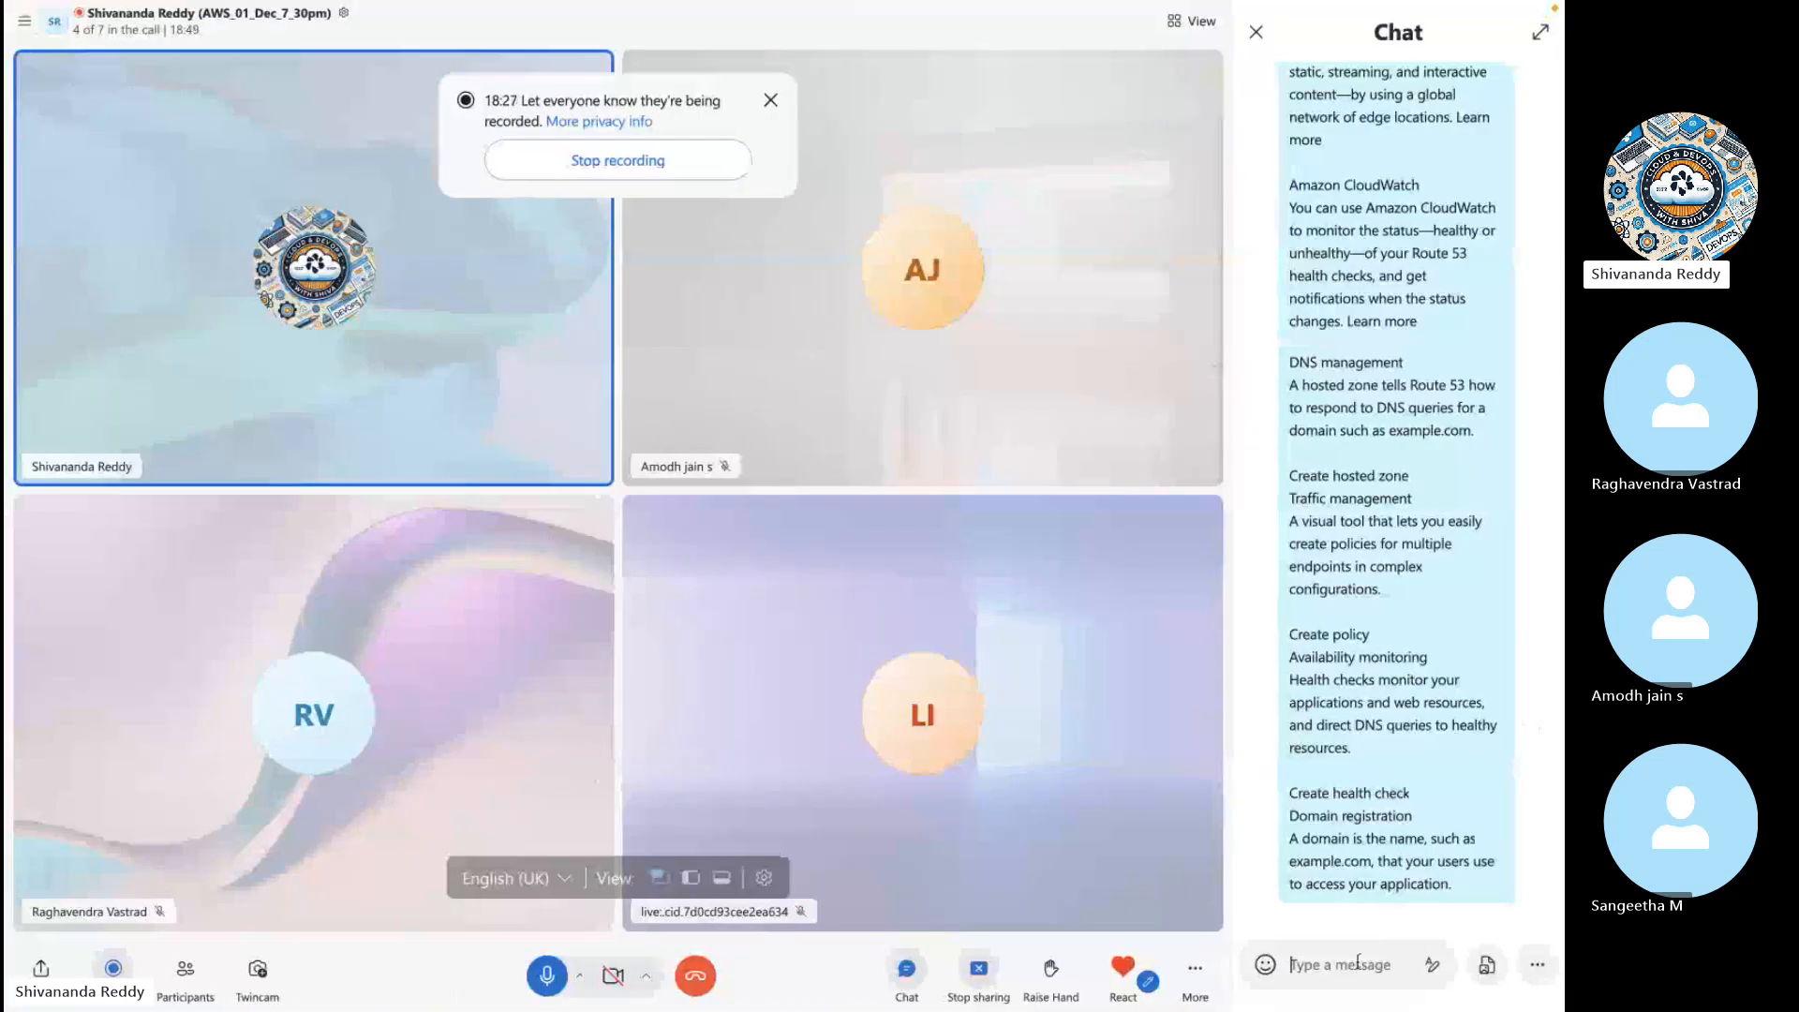
key(super+v)
key(Return)
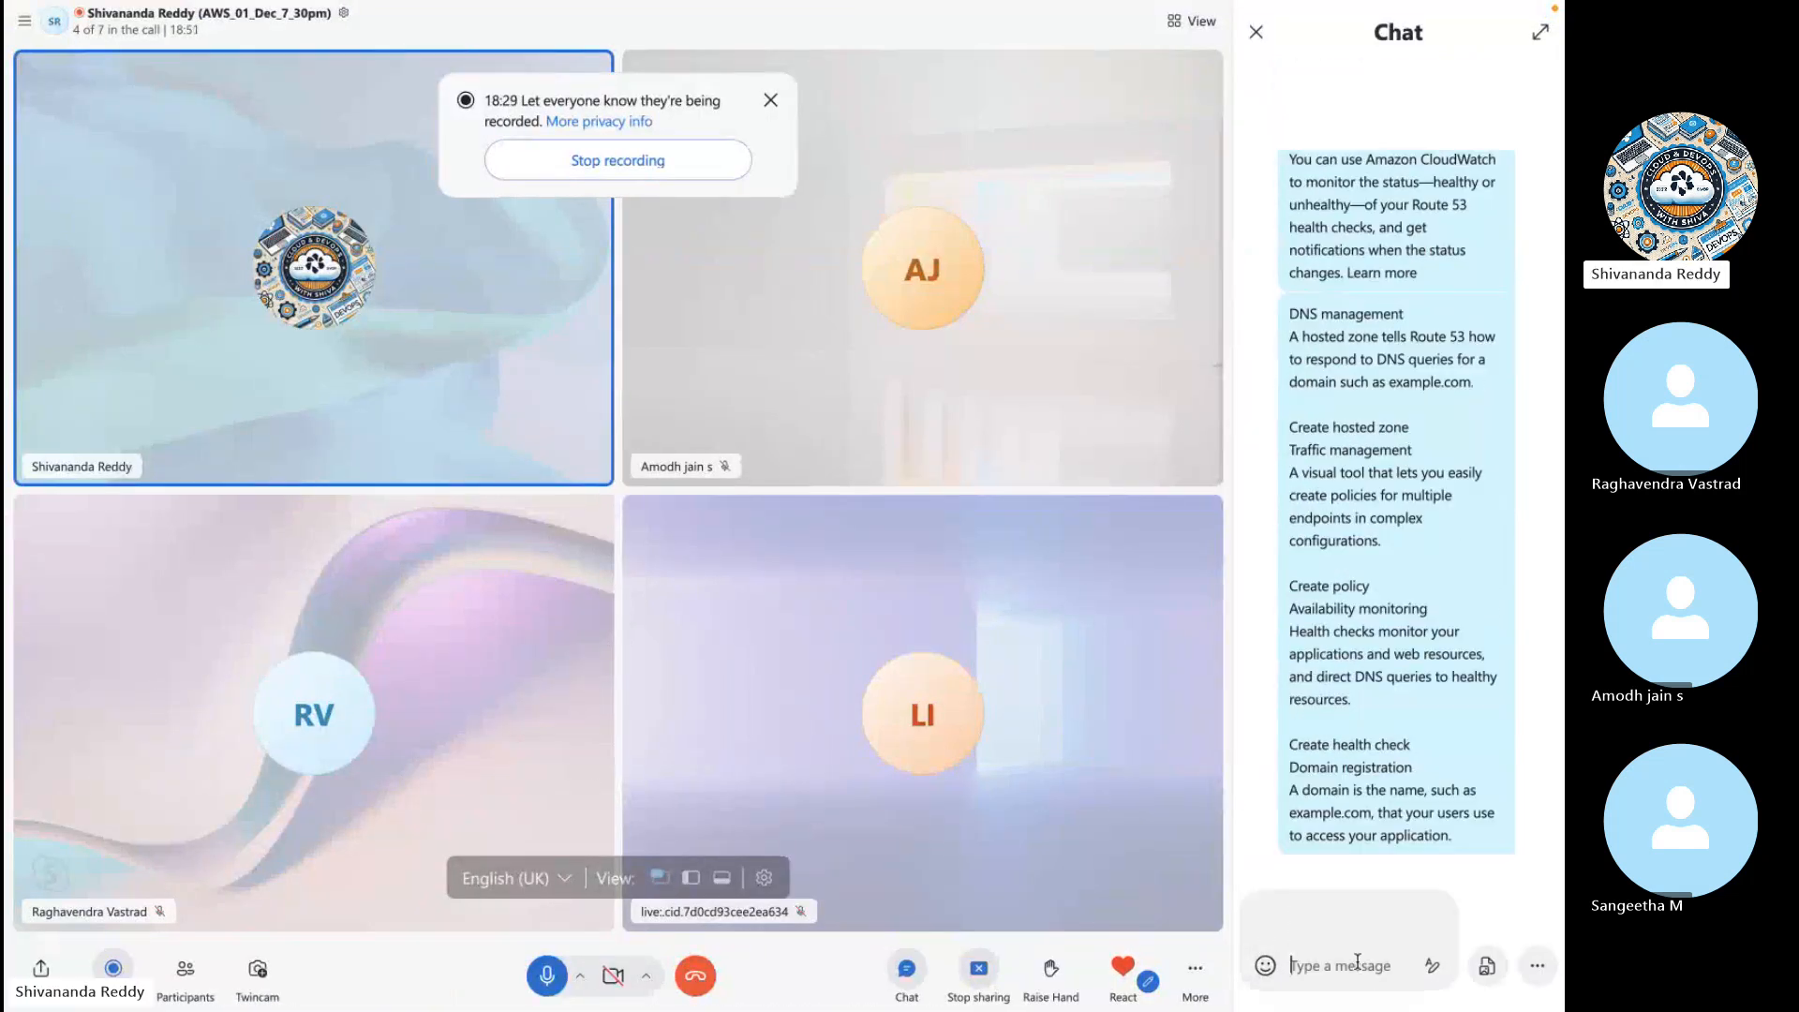
key(ctrl+Right)
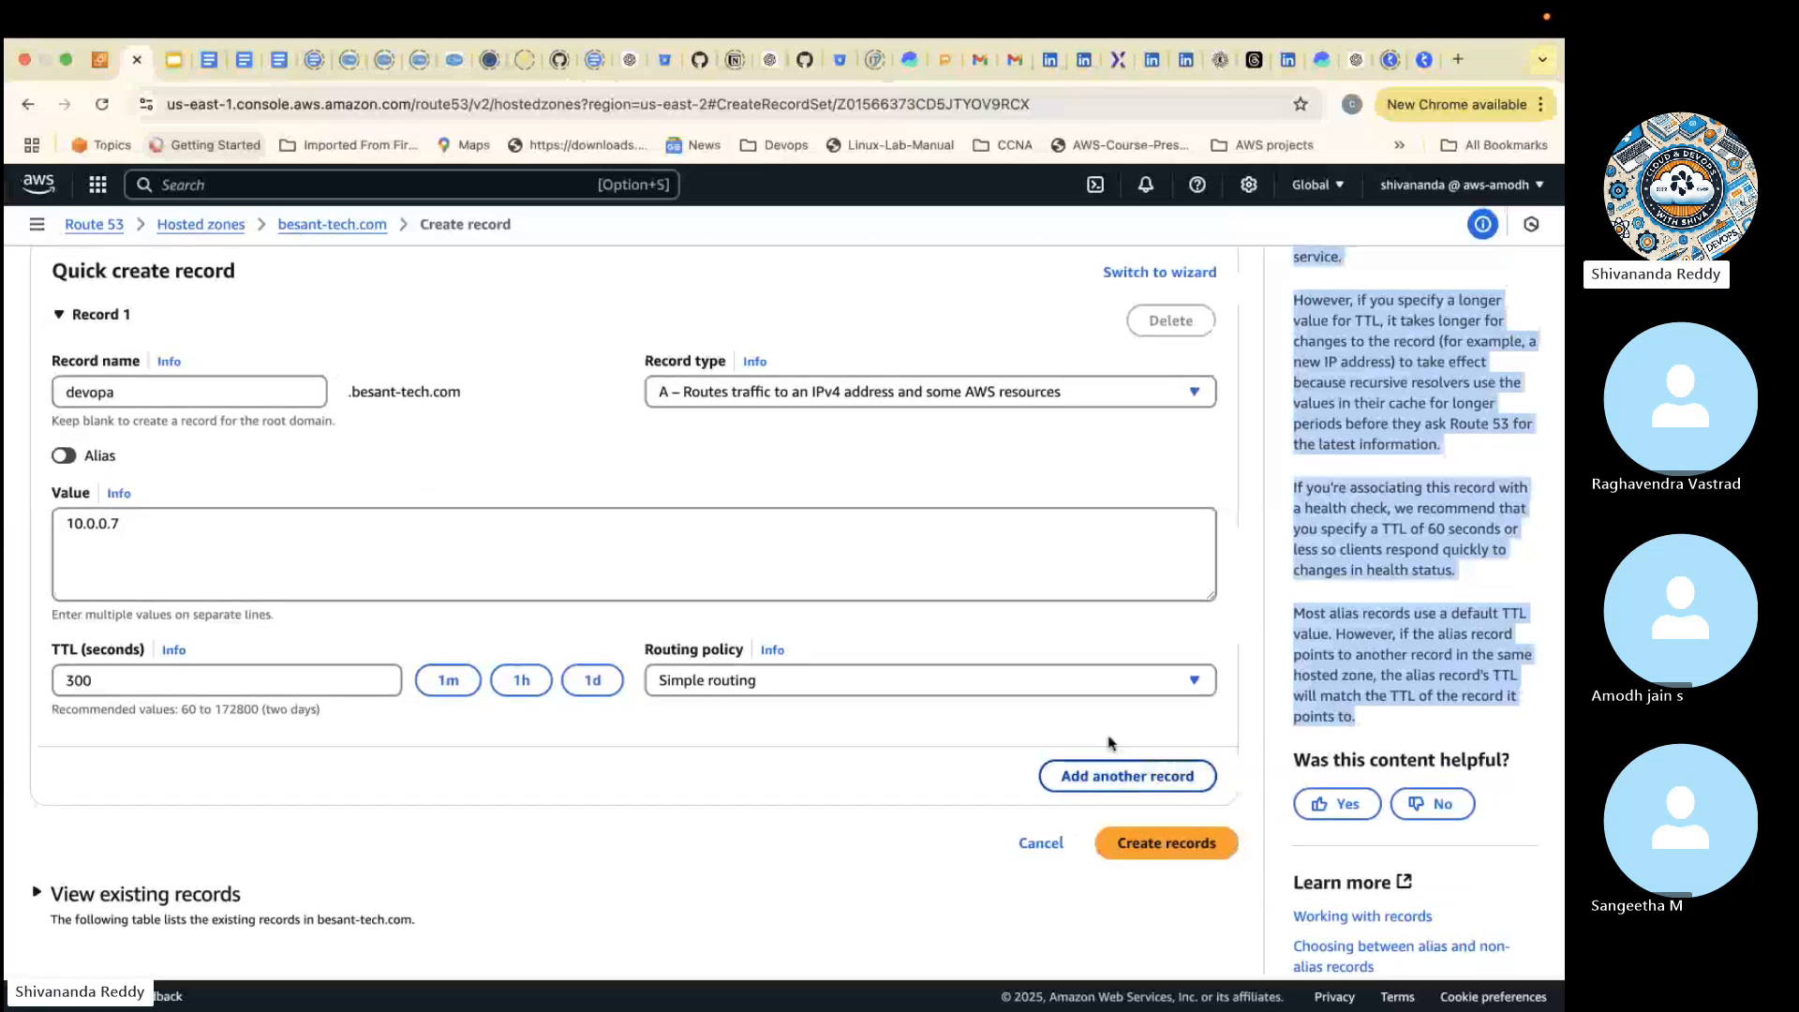
- Copy the help text on routing policies, send it to the meeting chat, and return to the record form
click(846, 701)
click(772, 653)
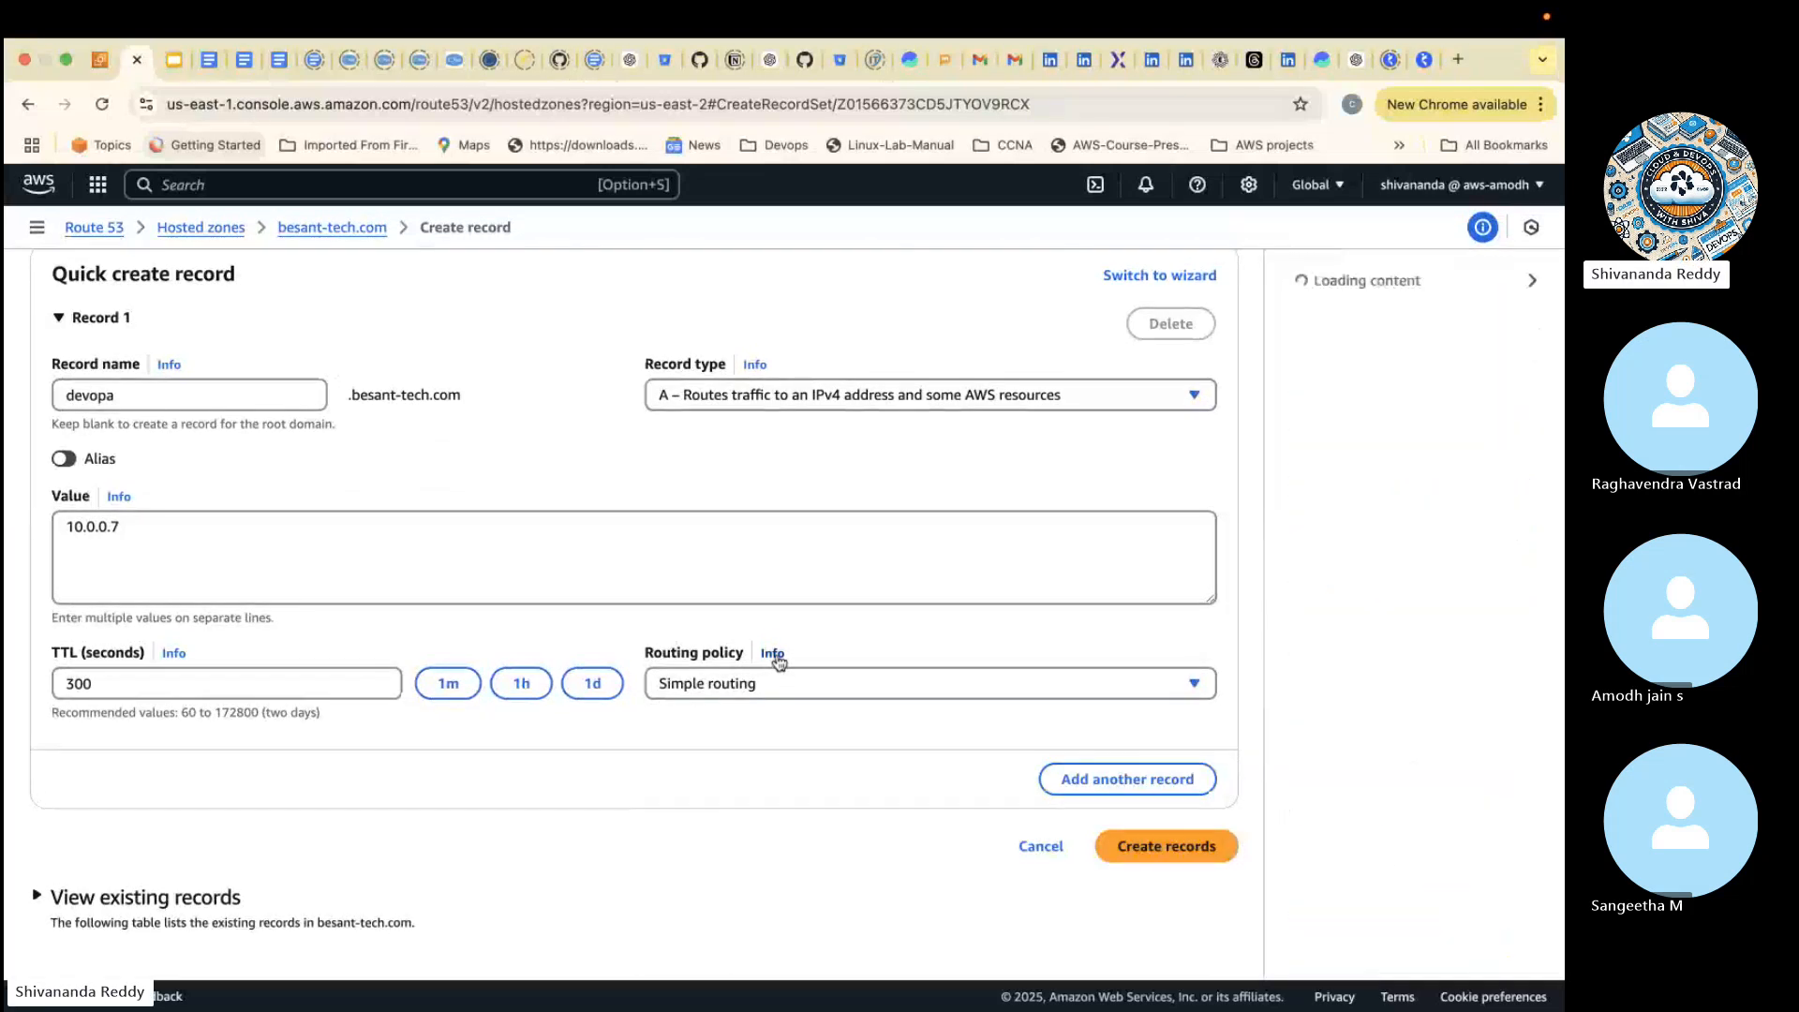
drag(1293, 274, 1492, 777)
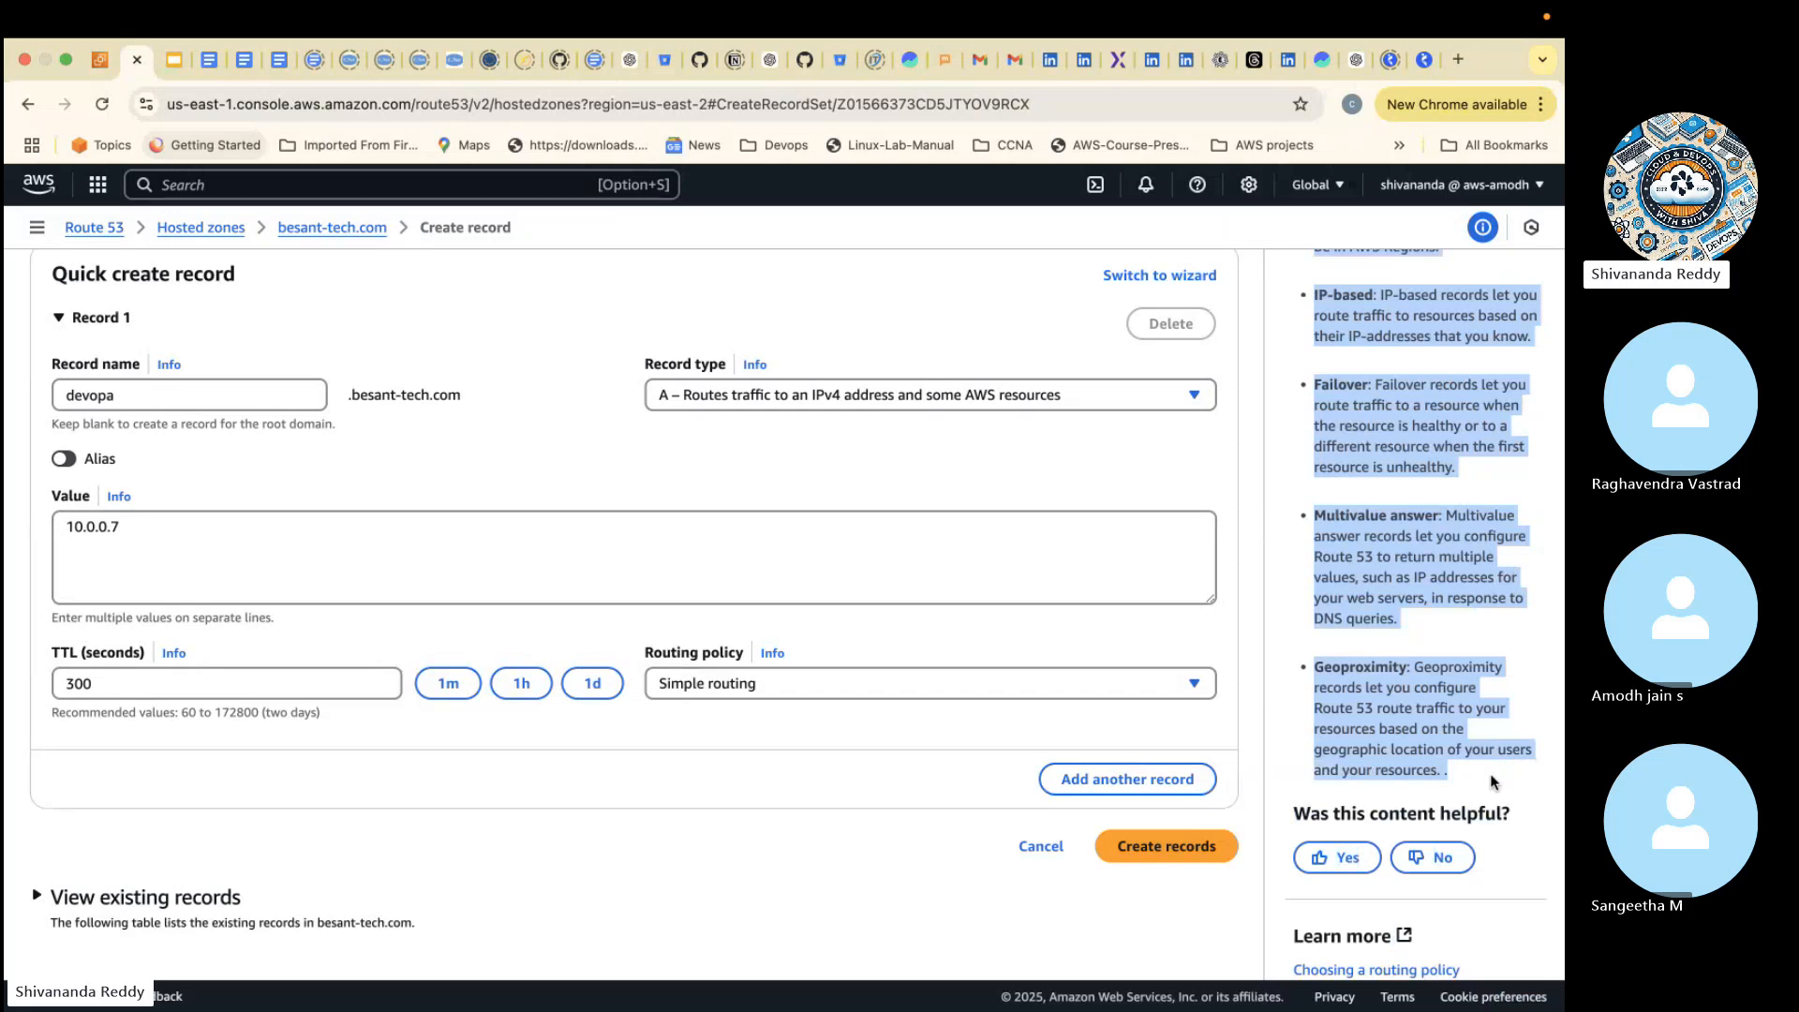
key(ctrl+Left)
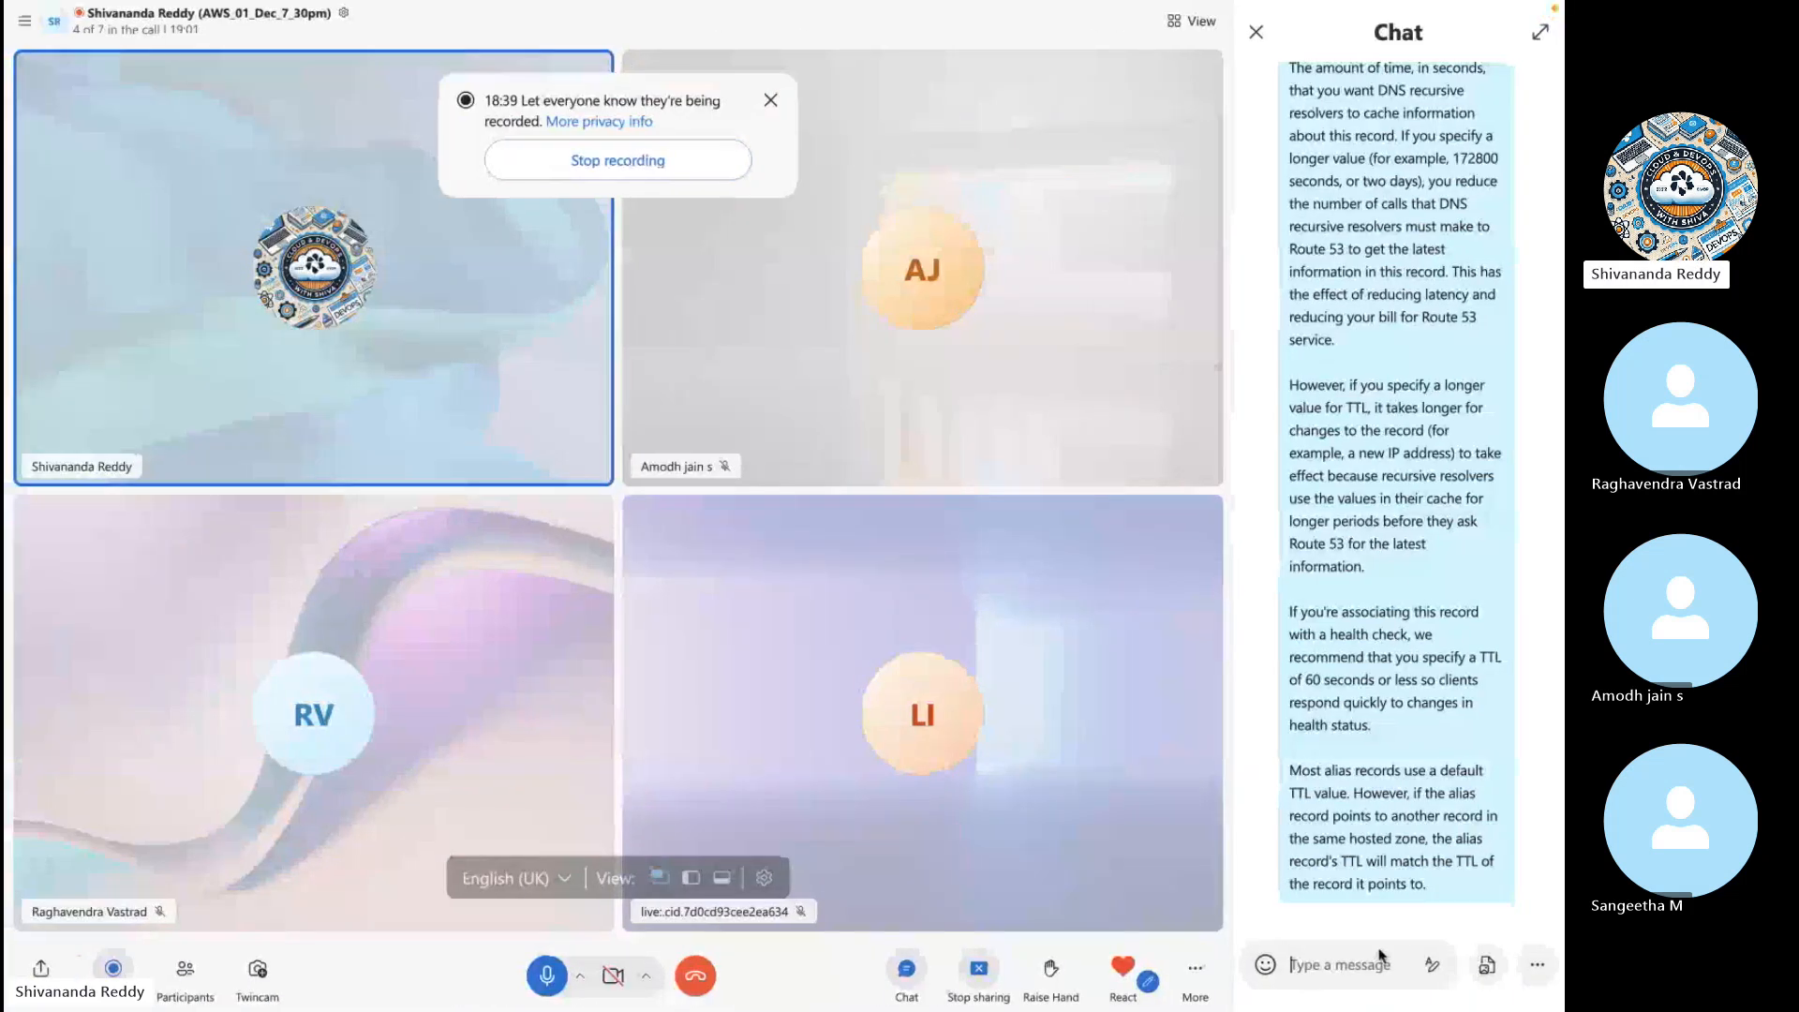
click(1376, 957)
key(ctrl+v)
key(Return)
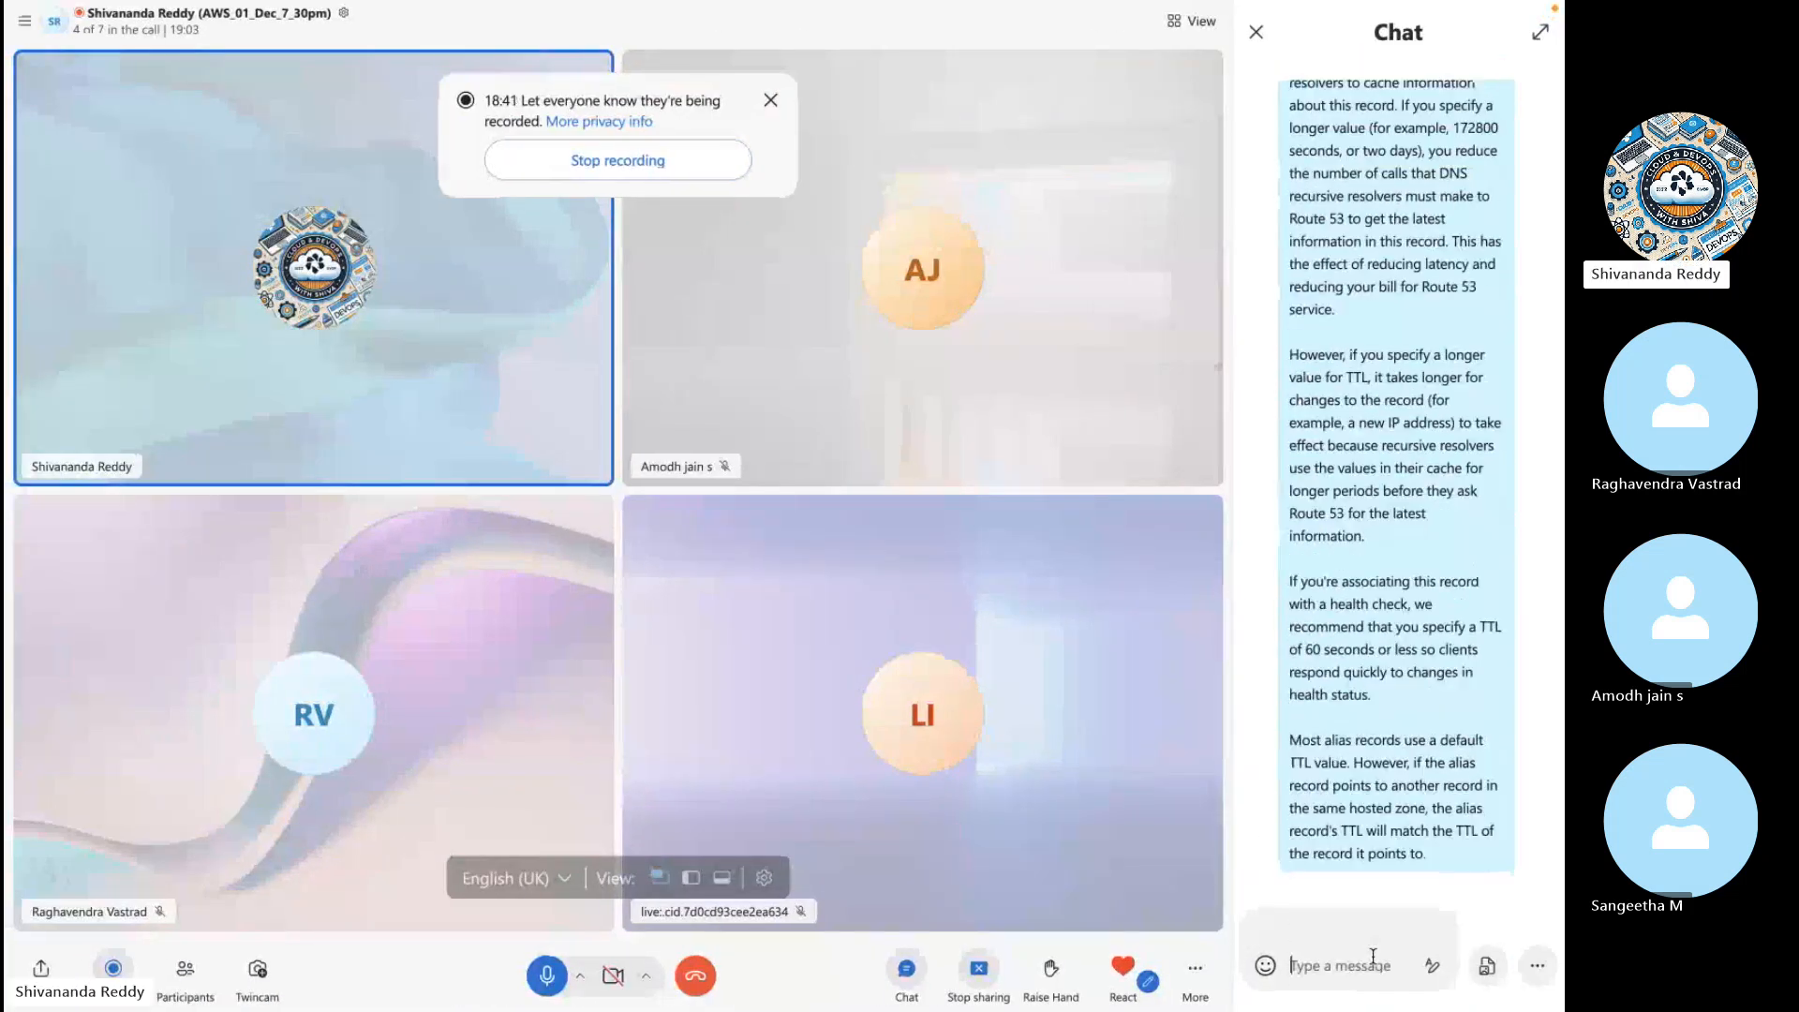
key(ctrl+Right)
- Compare the routing policy options with their help descriptions, choose Simple routing, and create the record
click(970, 695)
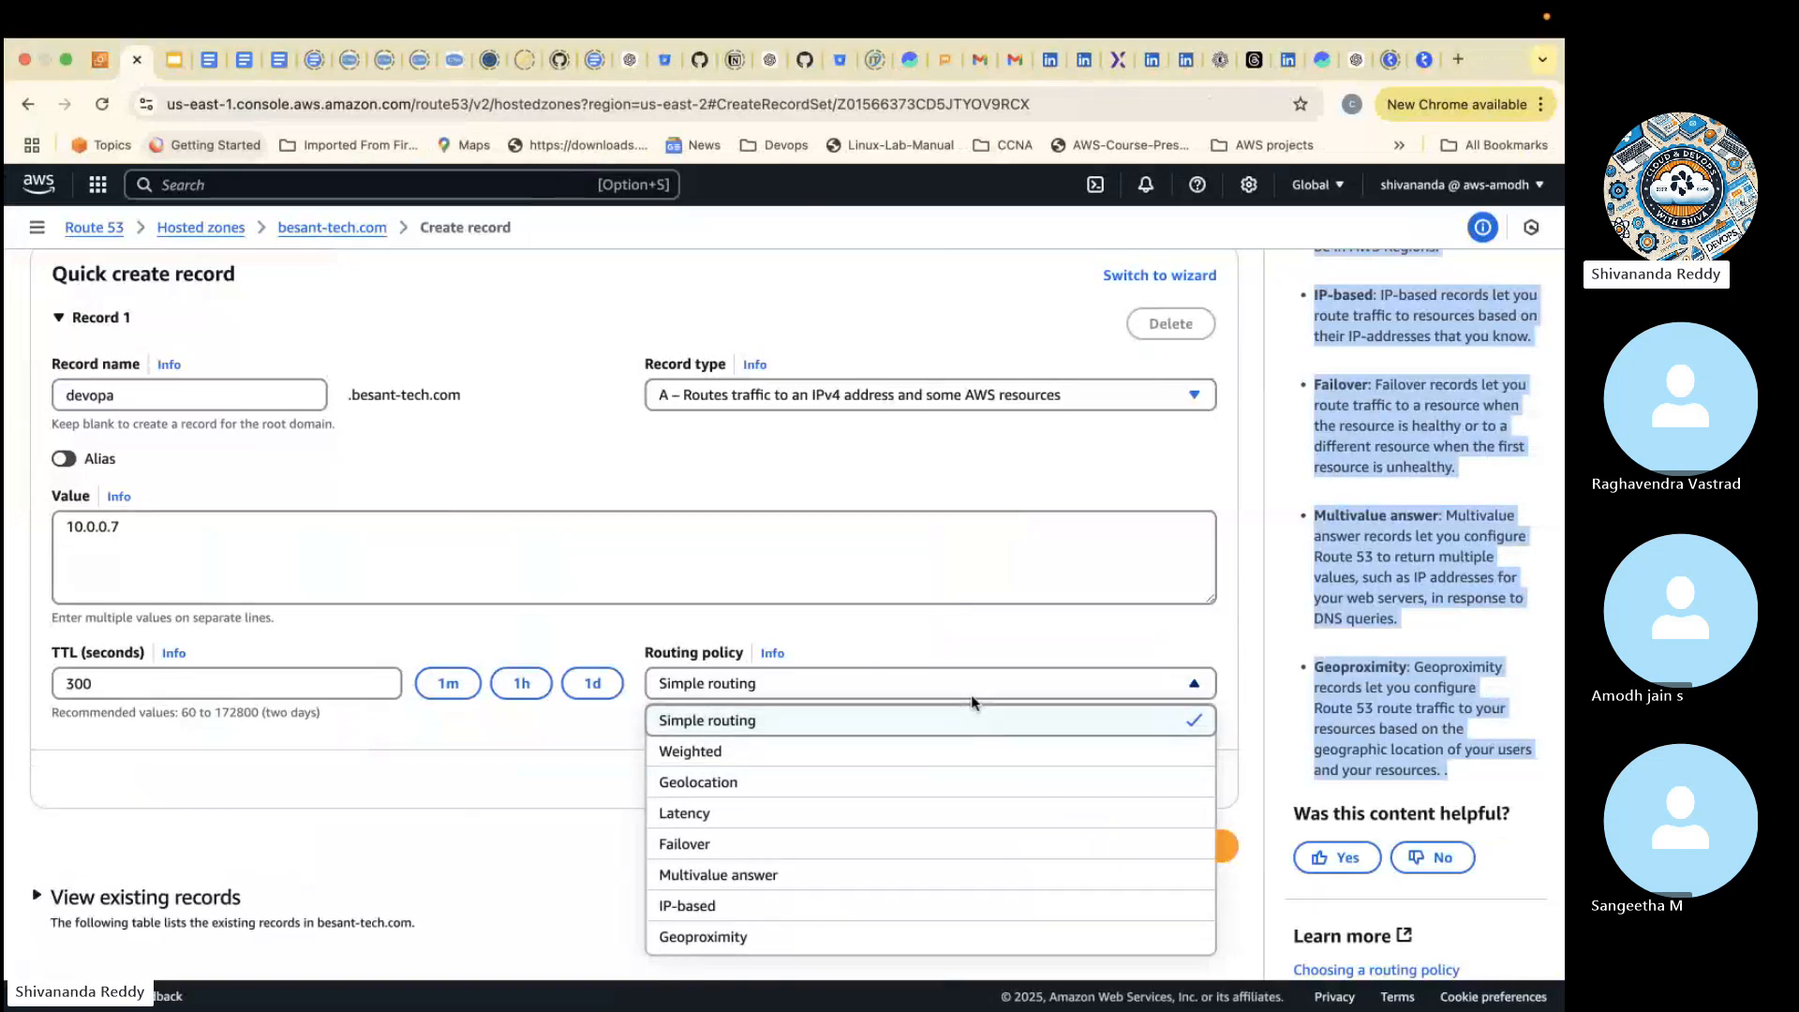
scroll(1372, 523, up, 10)
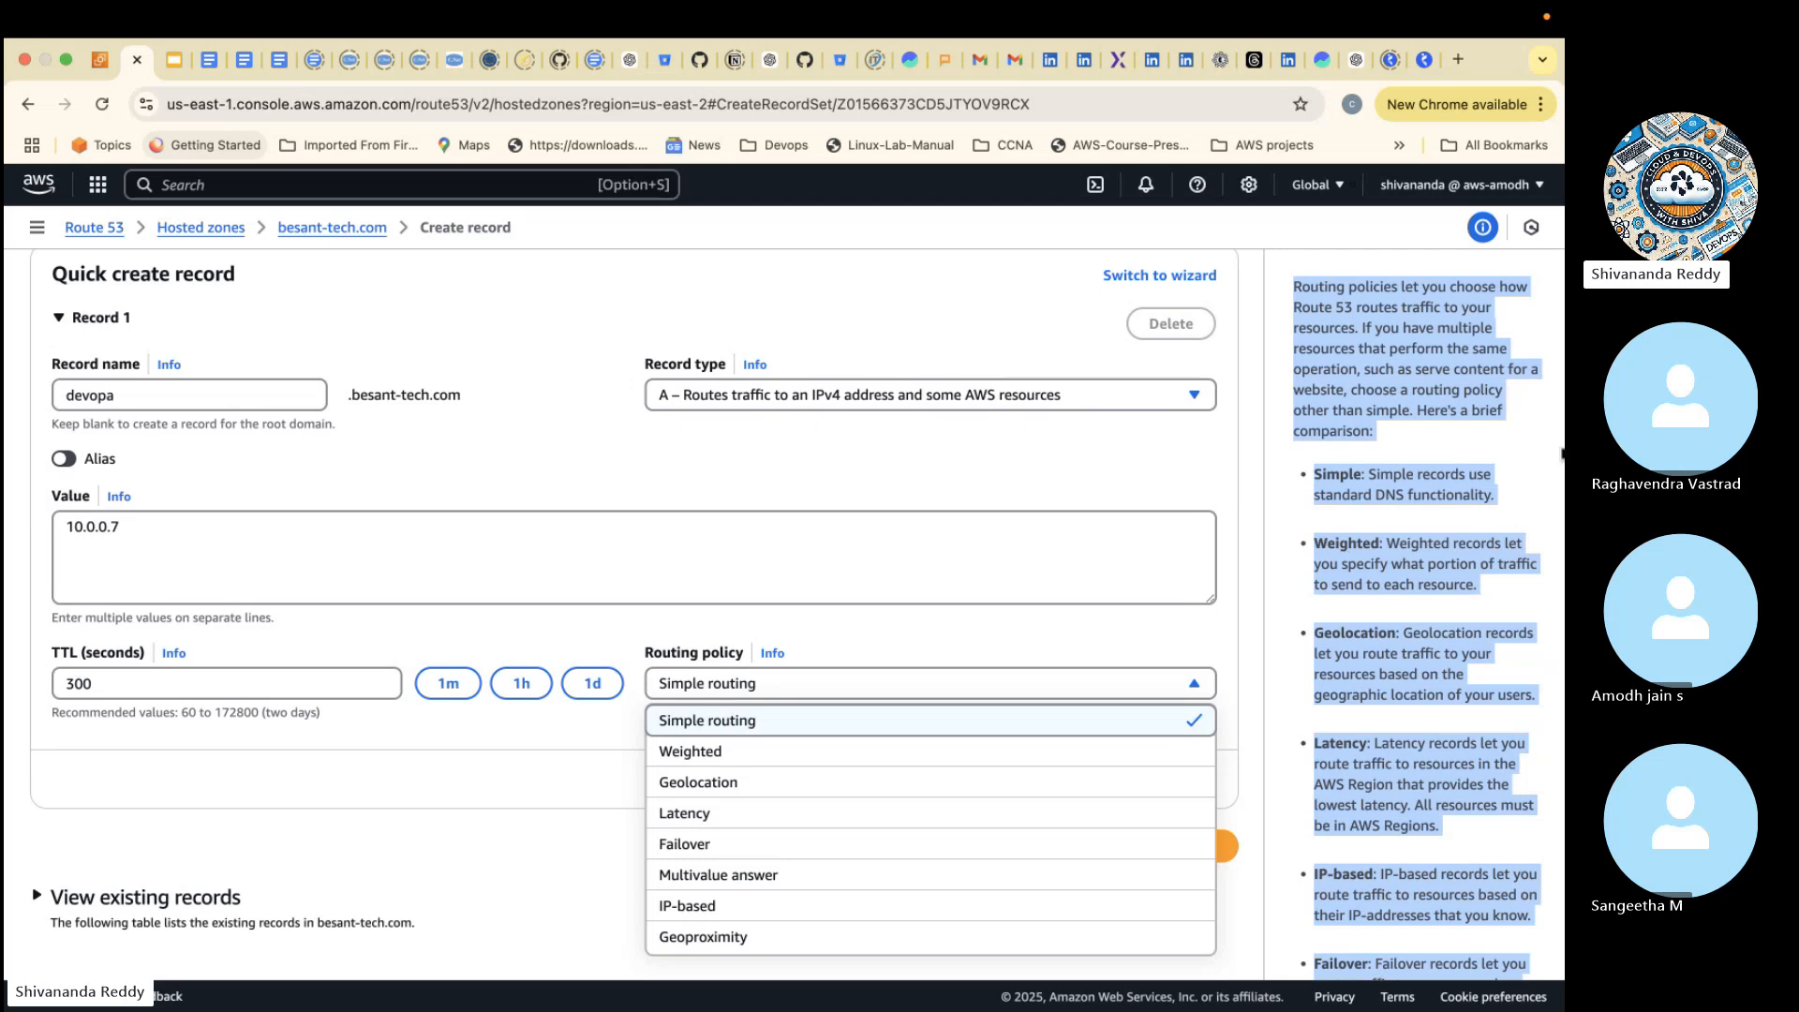
scroll(1423, 899, down, 2)
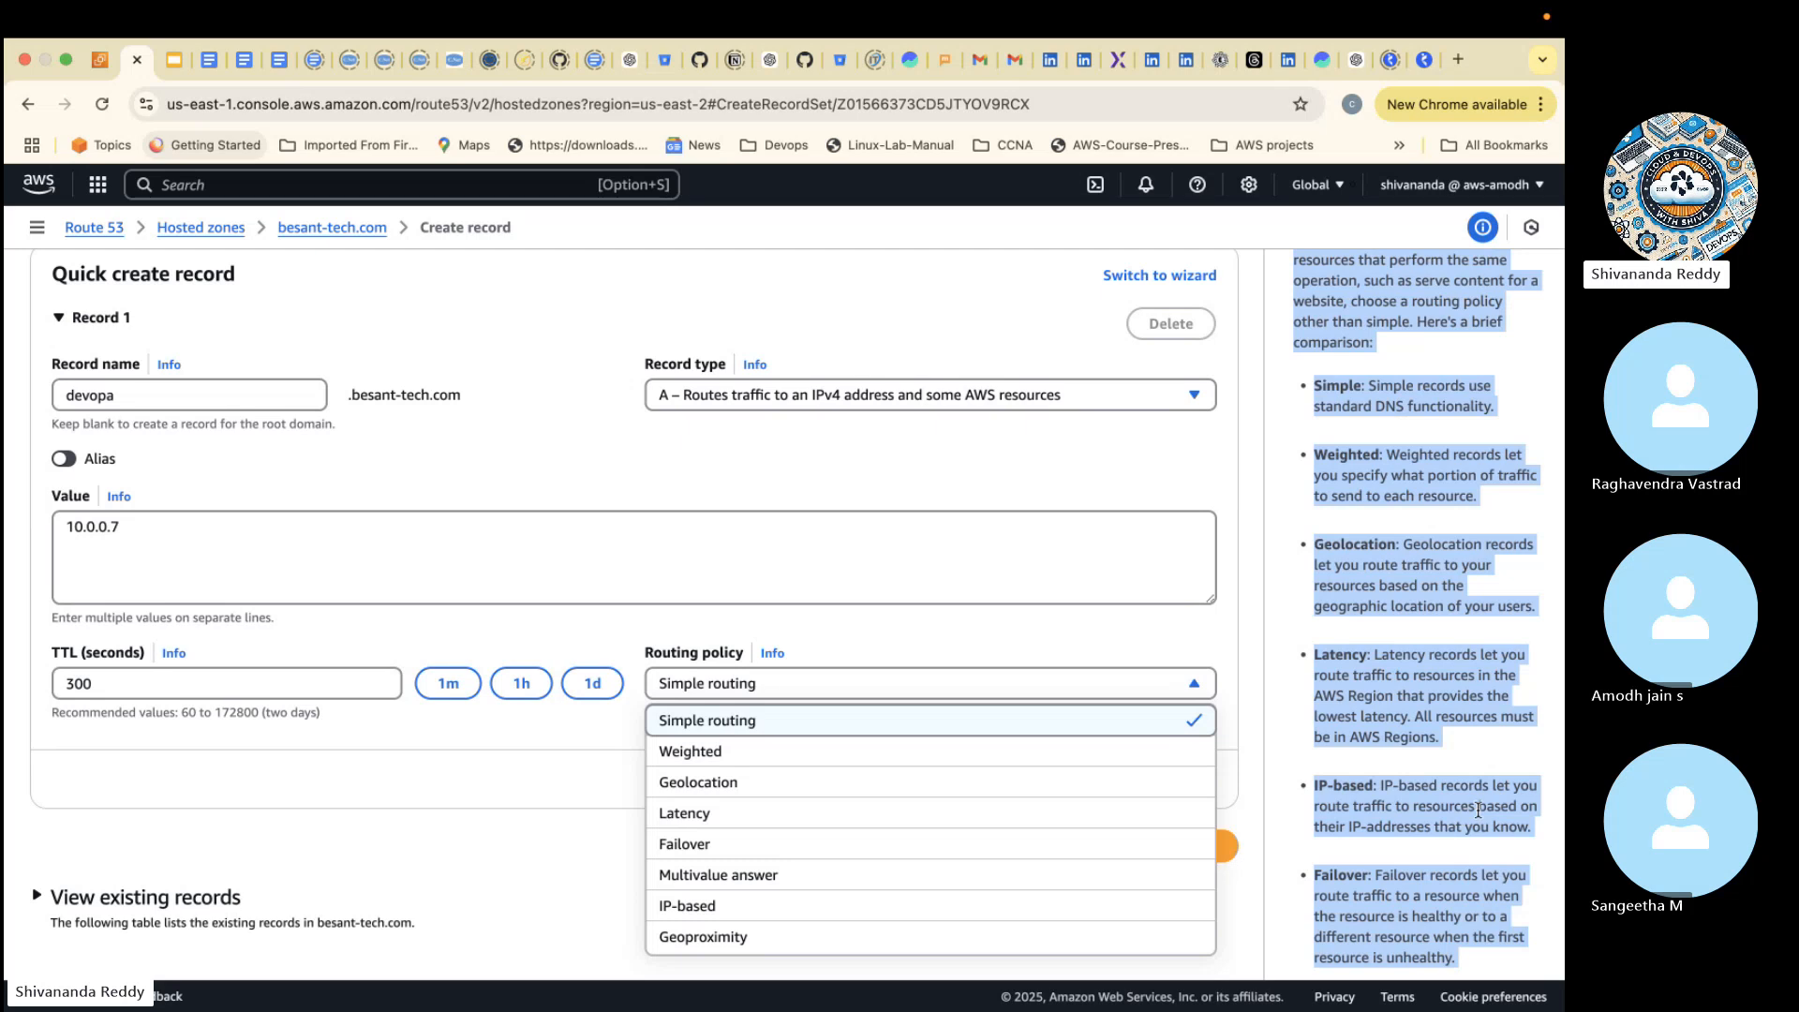
scroll(1478, 810, down, 4)
scroll(1478, 810, down, 2)
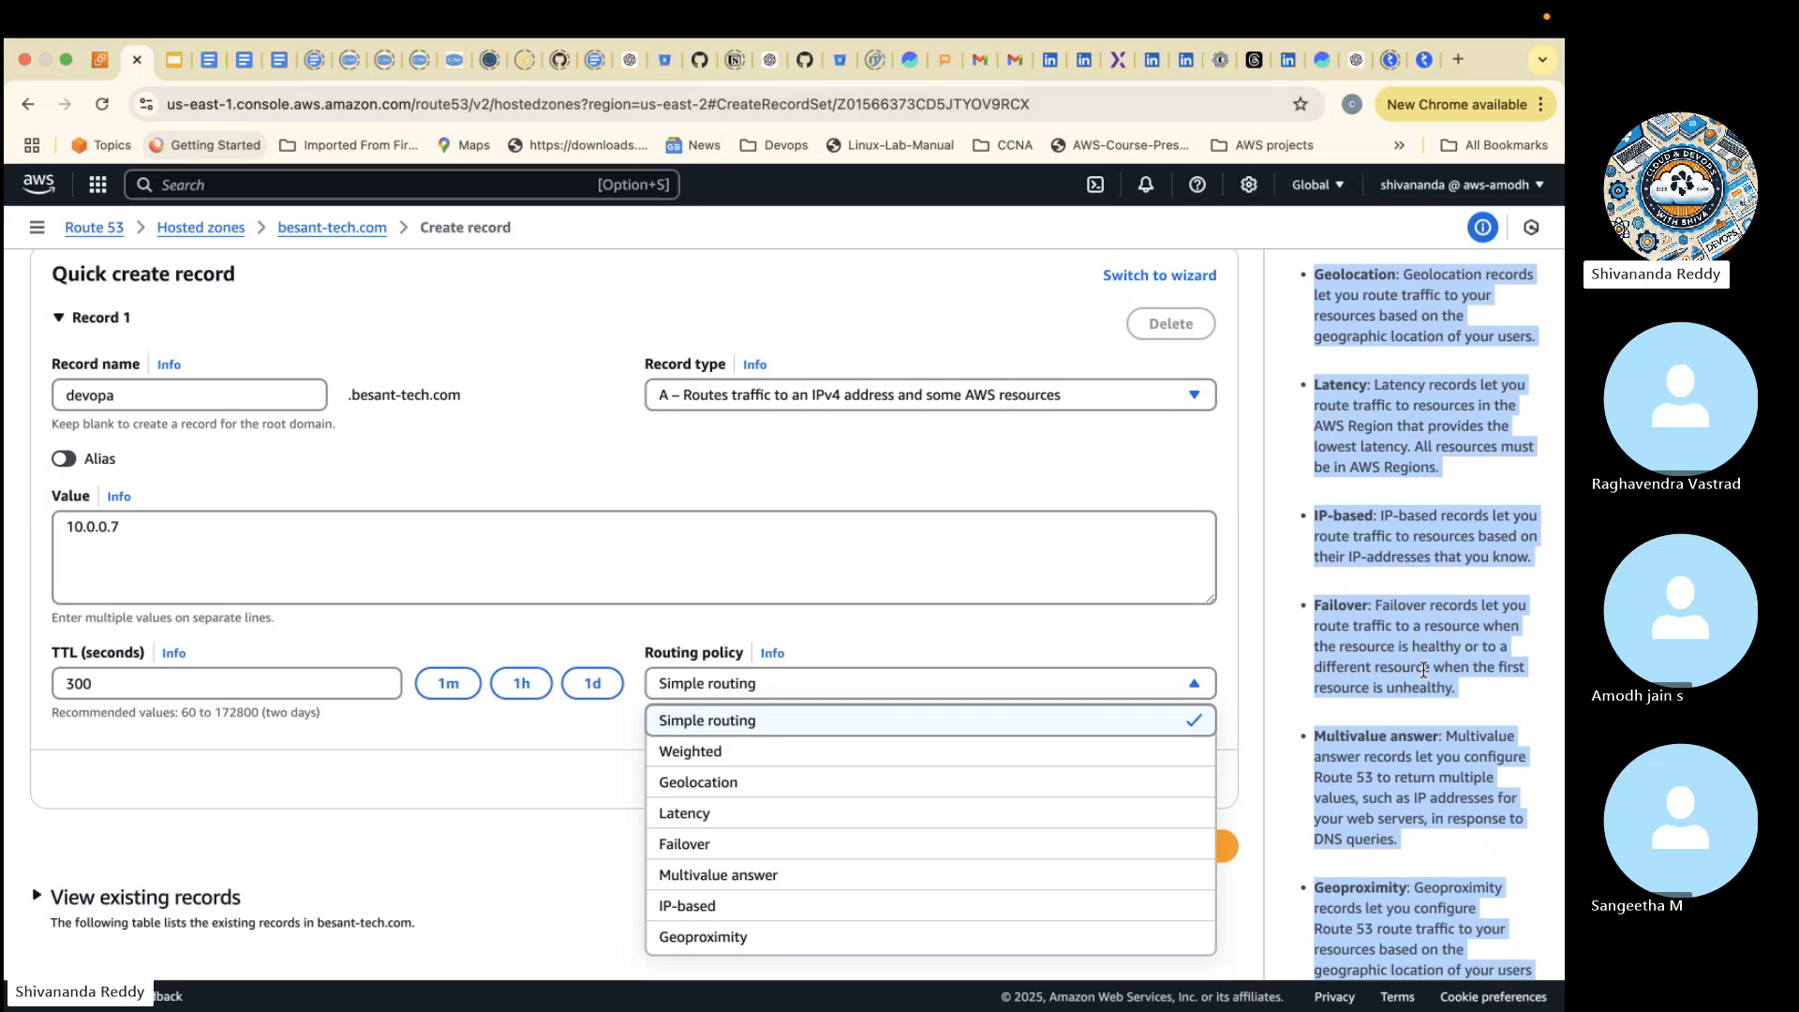
scroll(1423, 670, down, 5)
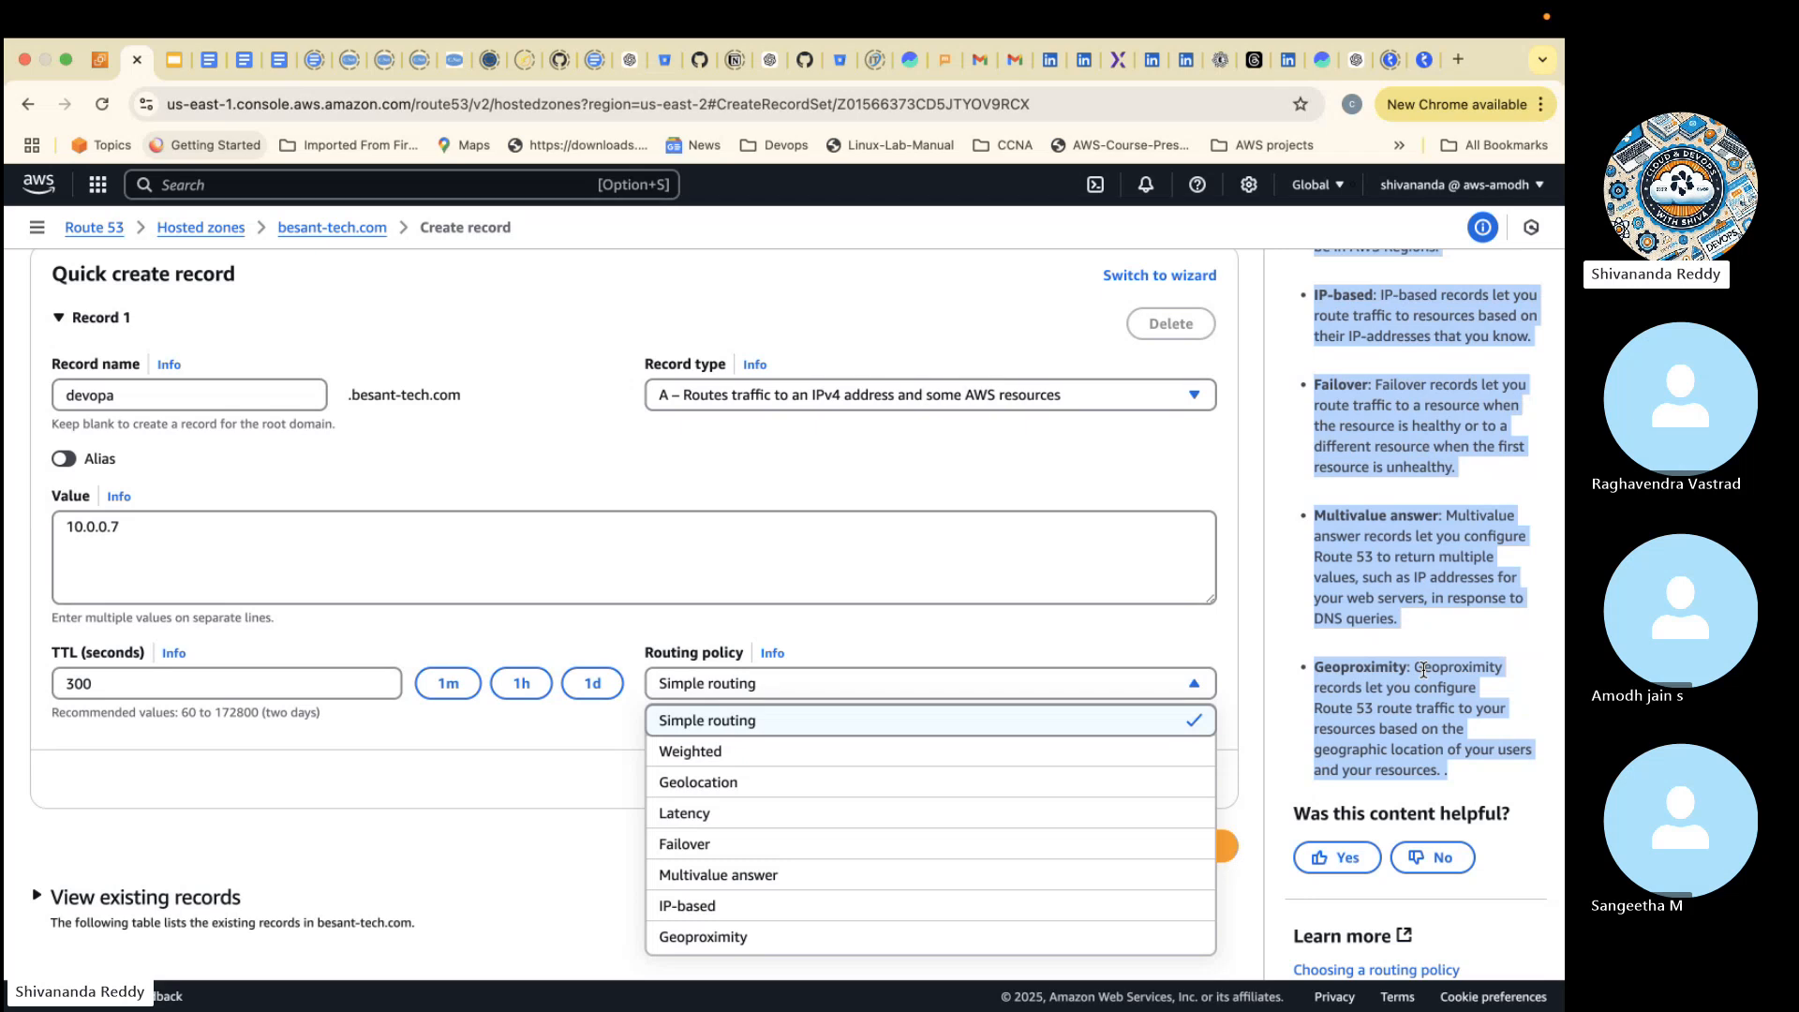
click(978, 731)
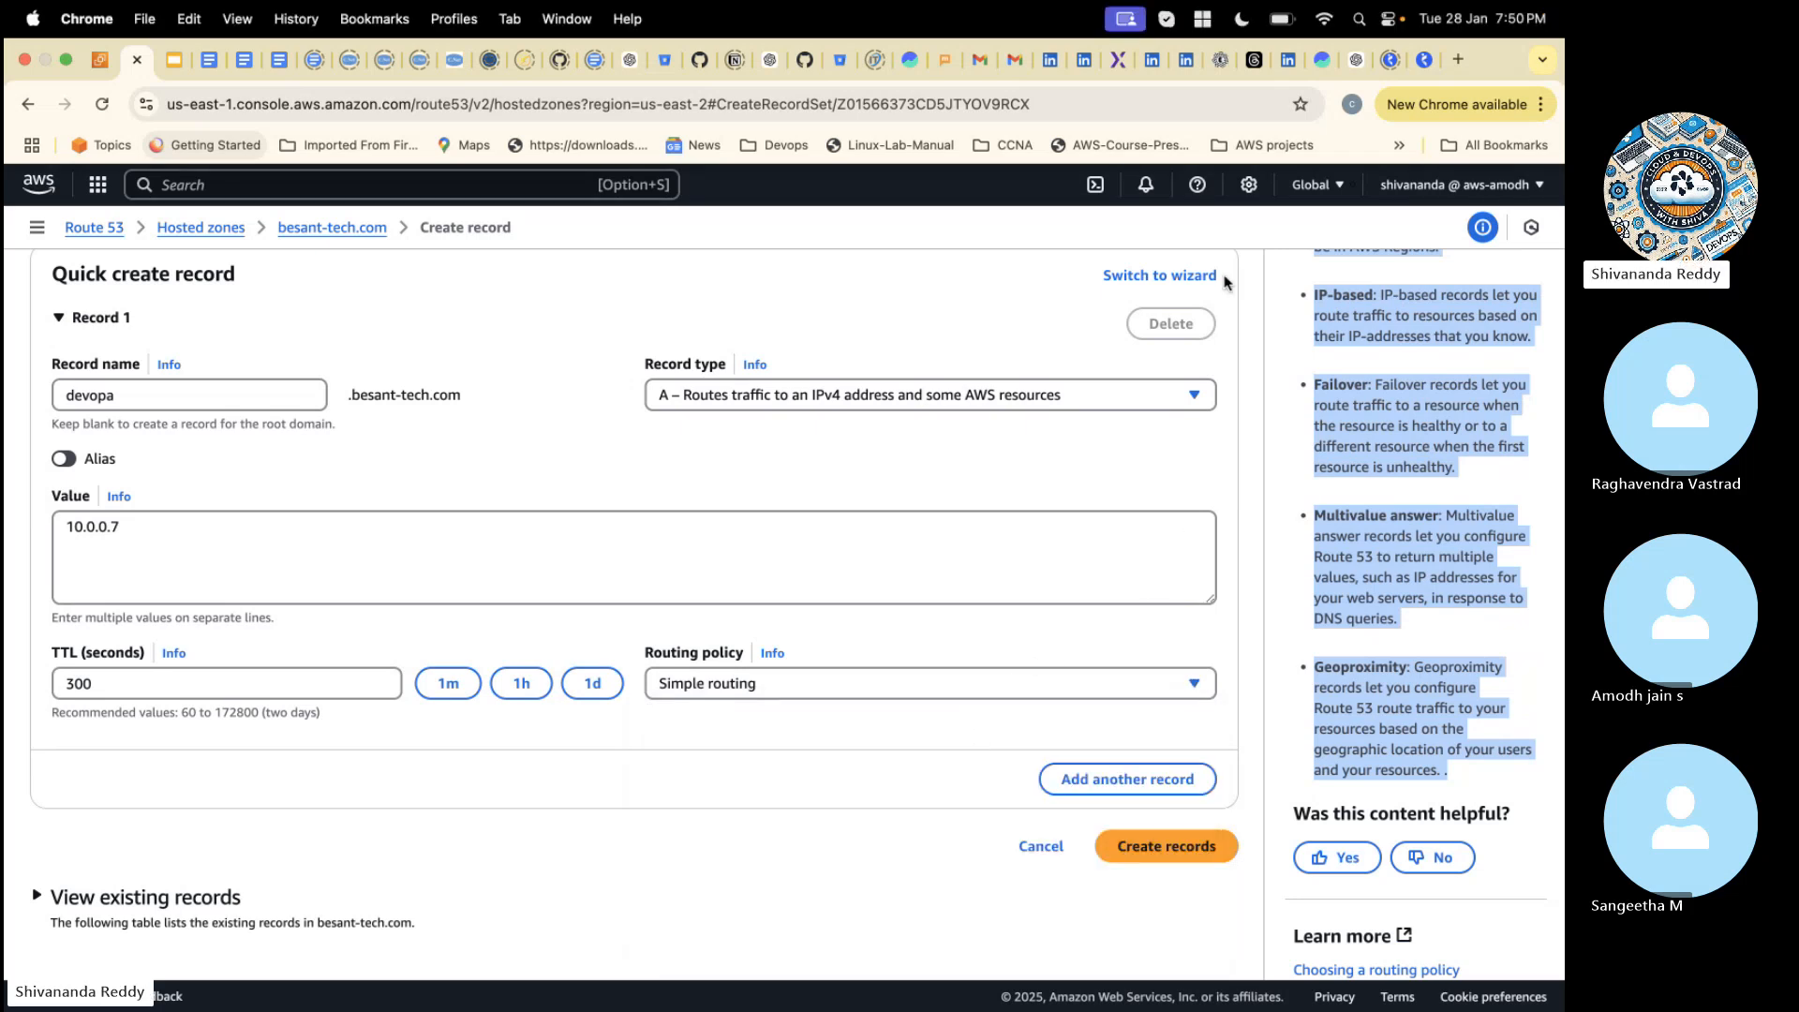
click(1125, 850)
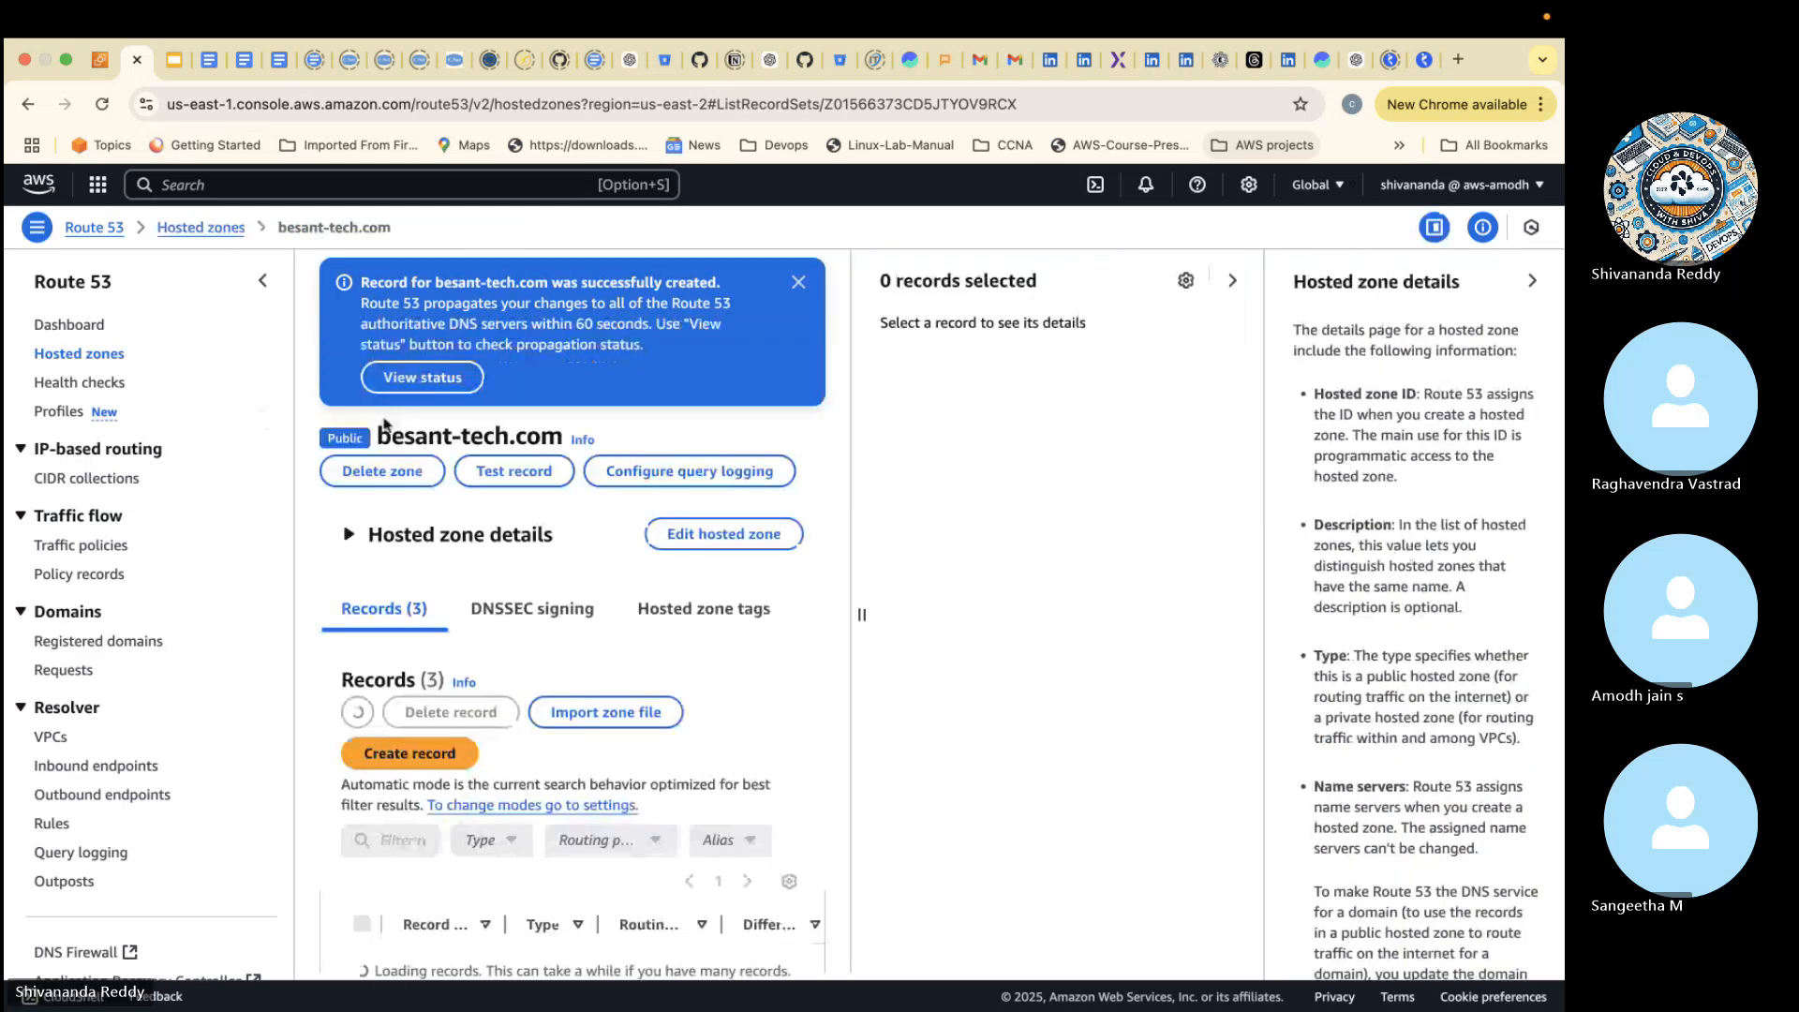
- Widen the record name column, copy the A record's full name and load devopa.besant-tech.com in a new browser tab
scroll(453, 832, down, 3)
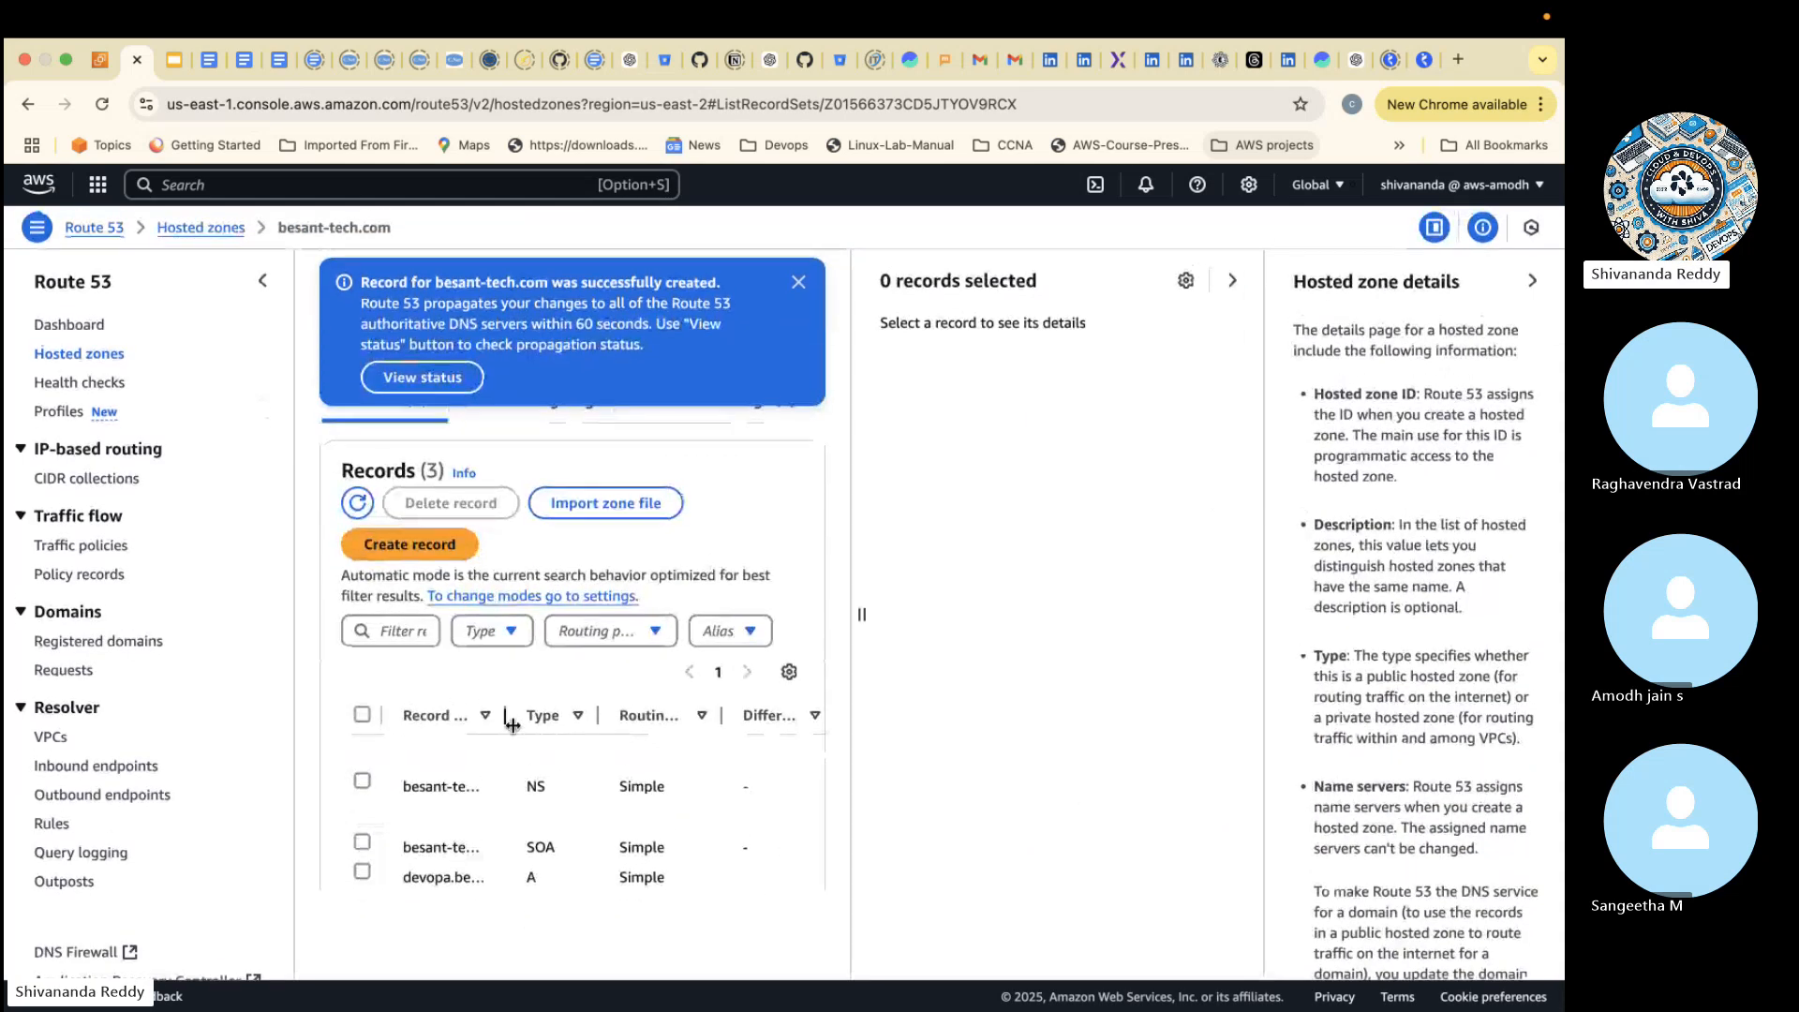
drag(505, 715, 698, 717)
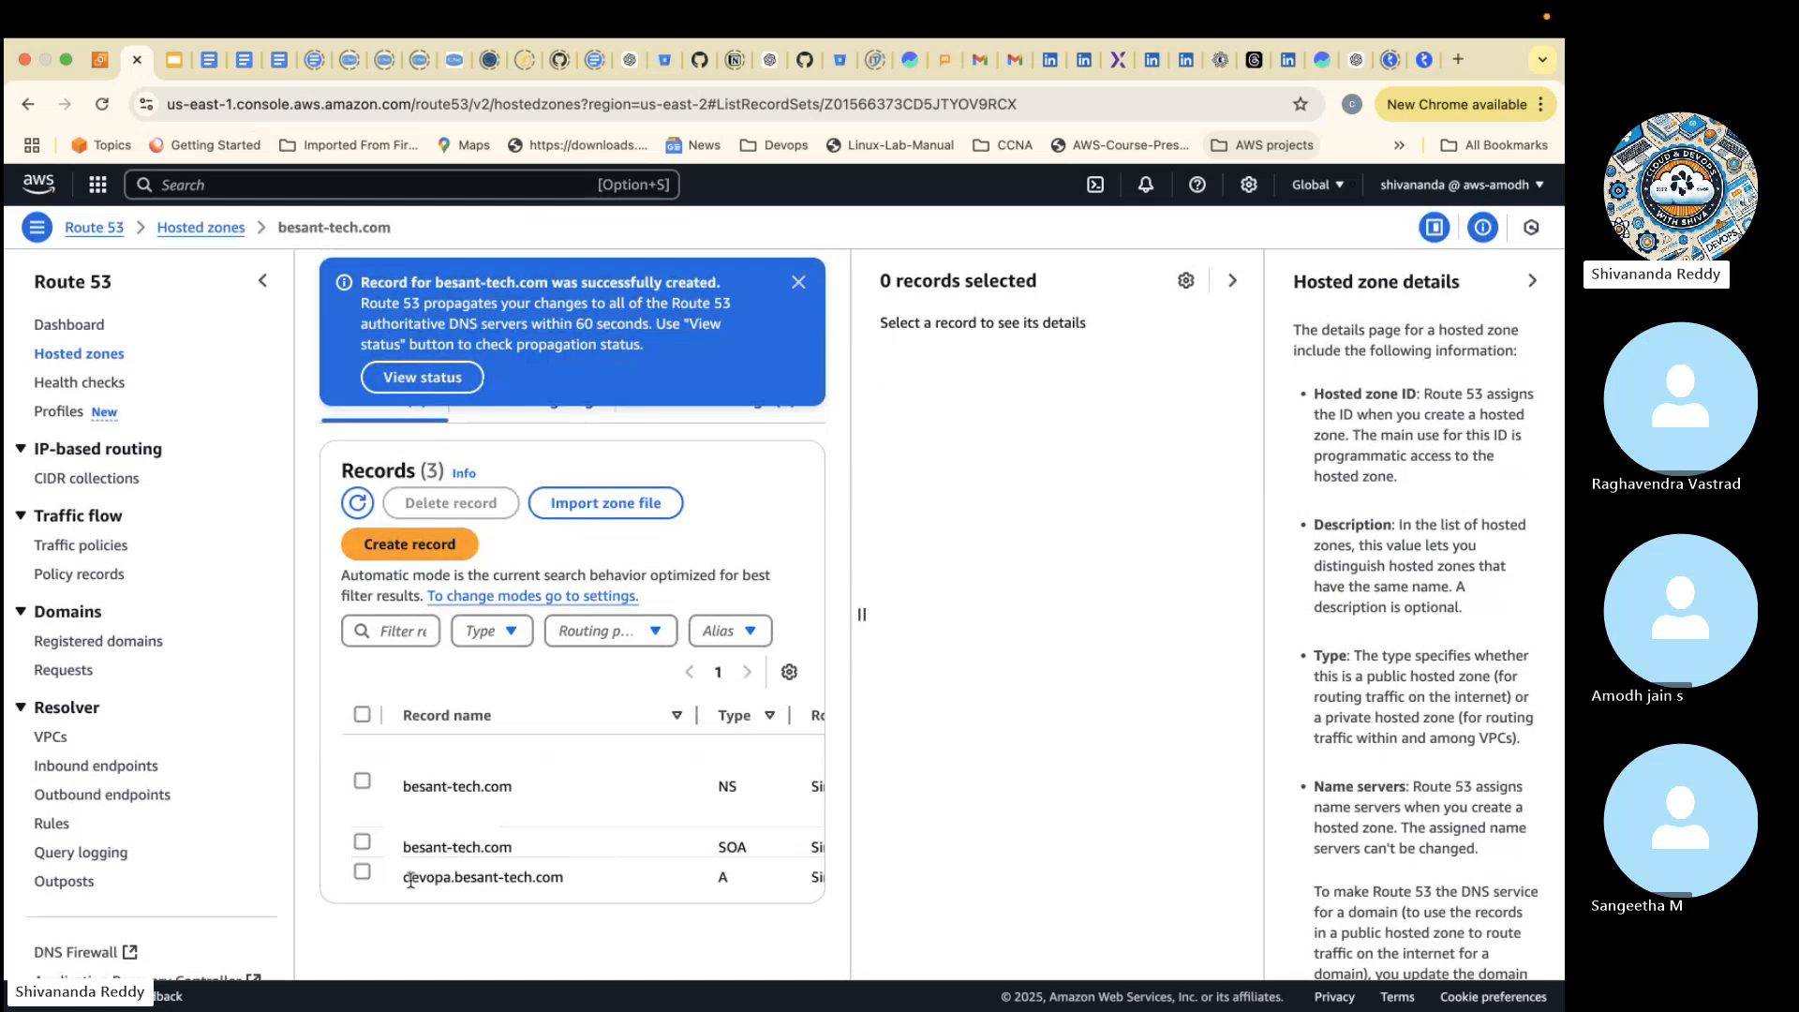
drag(404, 879, 562, 888)
key(super+c)
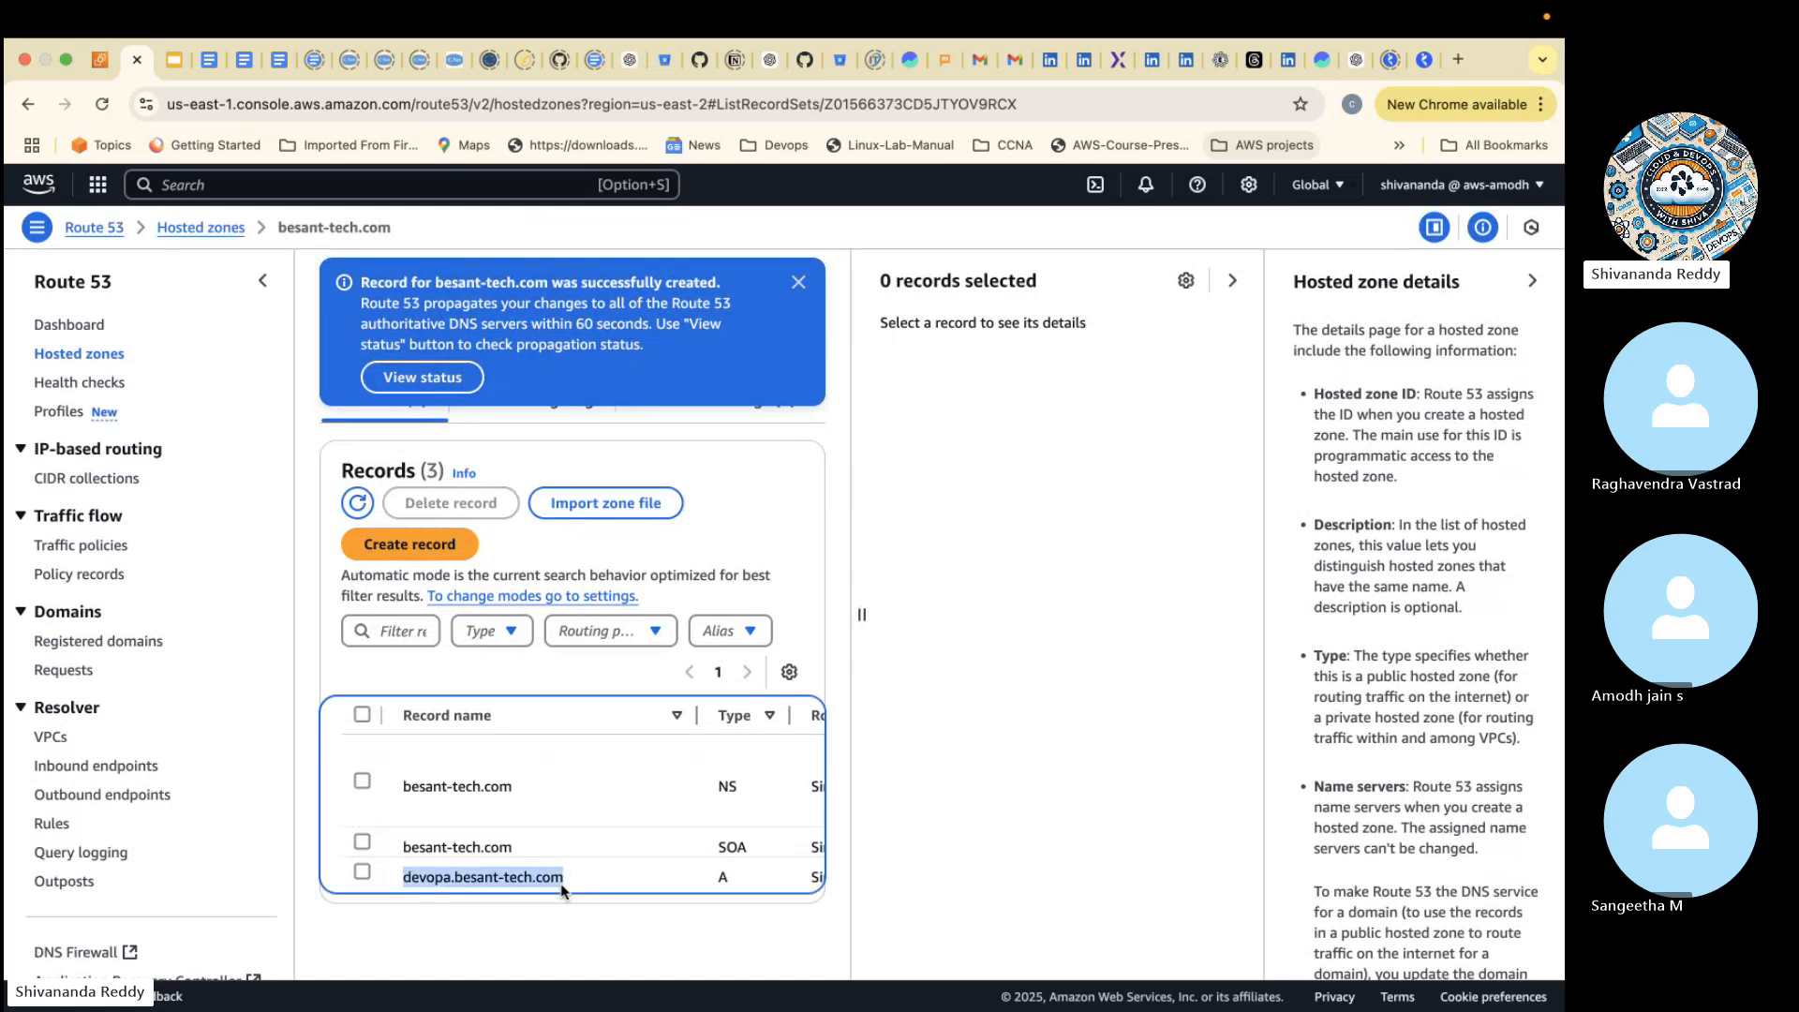
click(1459, 60)
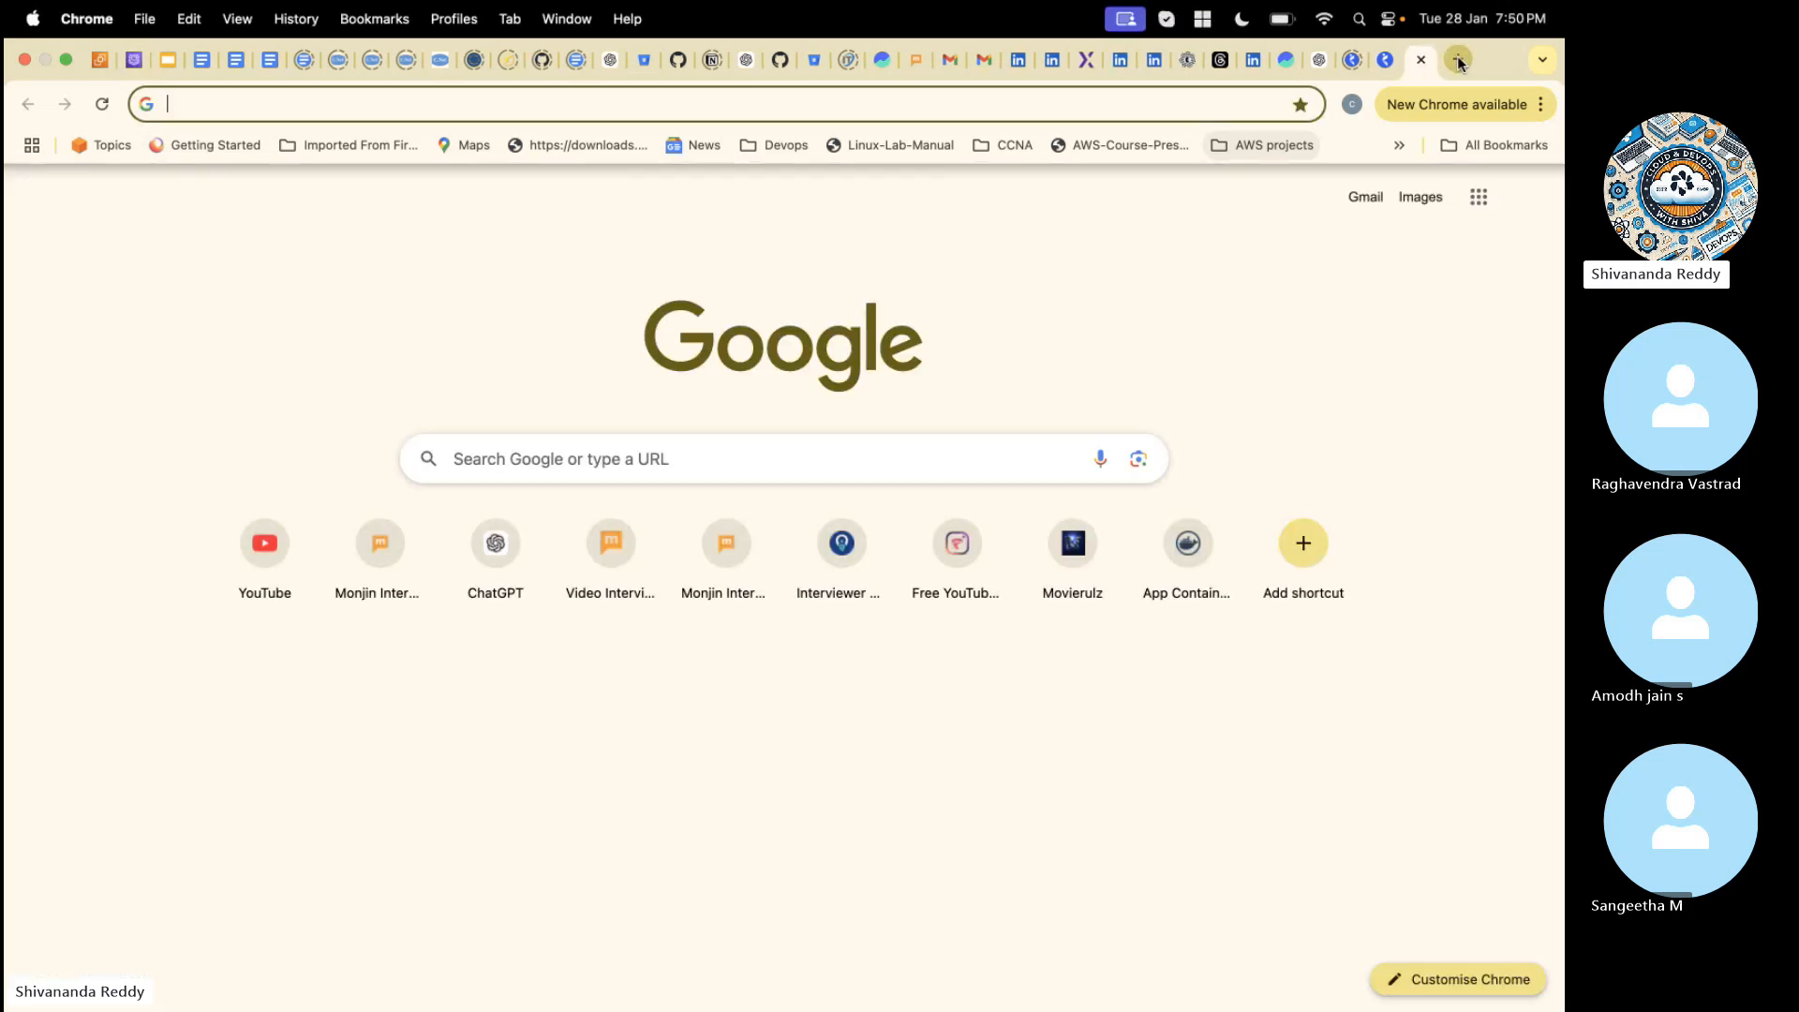
key(super+v)
key(Return)
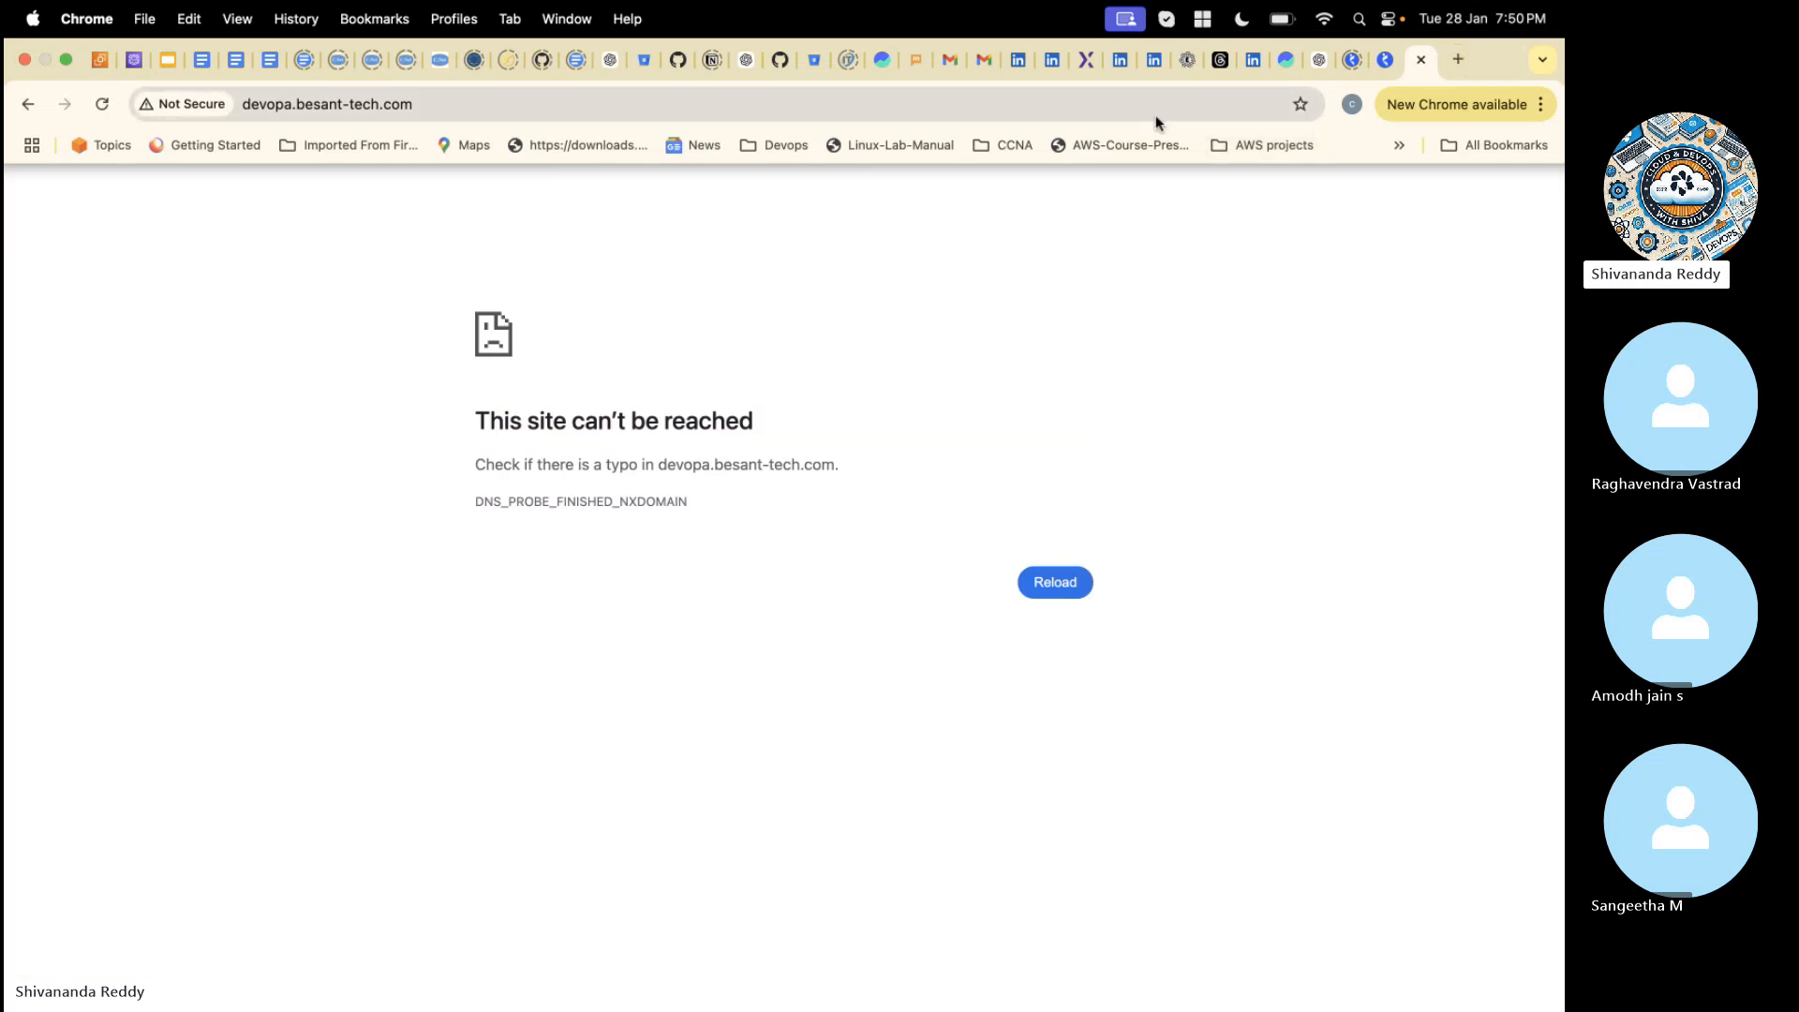
- Review the page's DNS error code and the Docker-6pm-server instance's private IPv4 address in EC2, and close the test page
drag(475, 500, 692, 501)
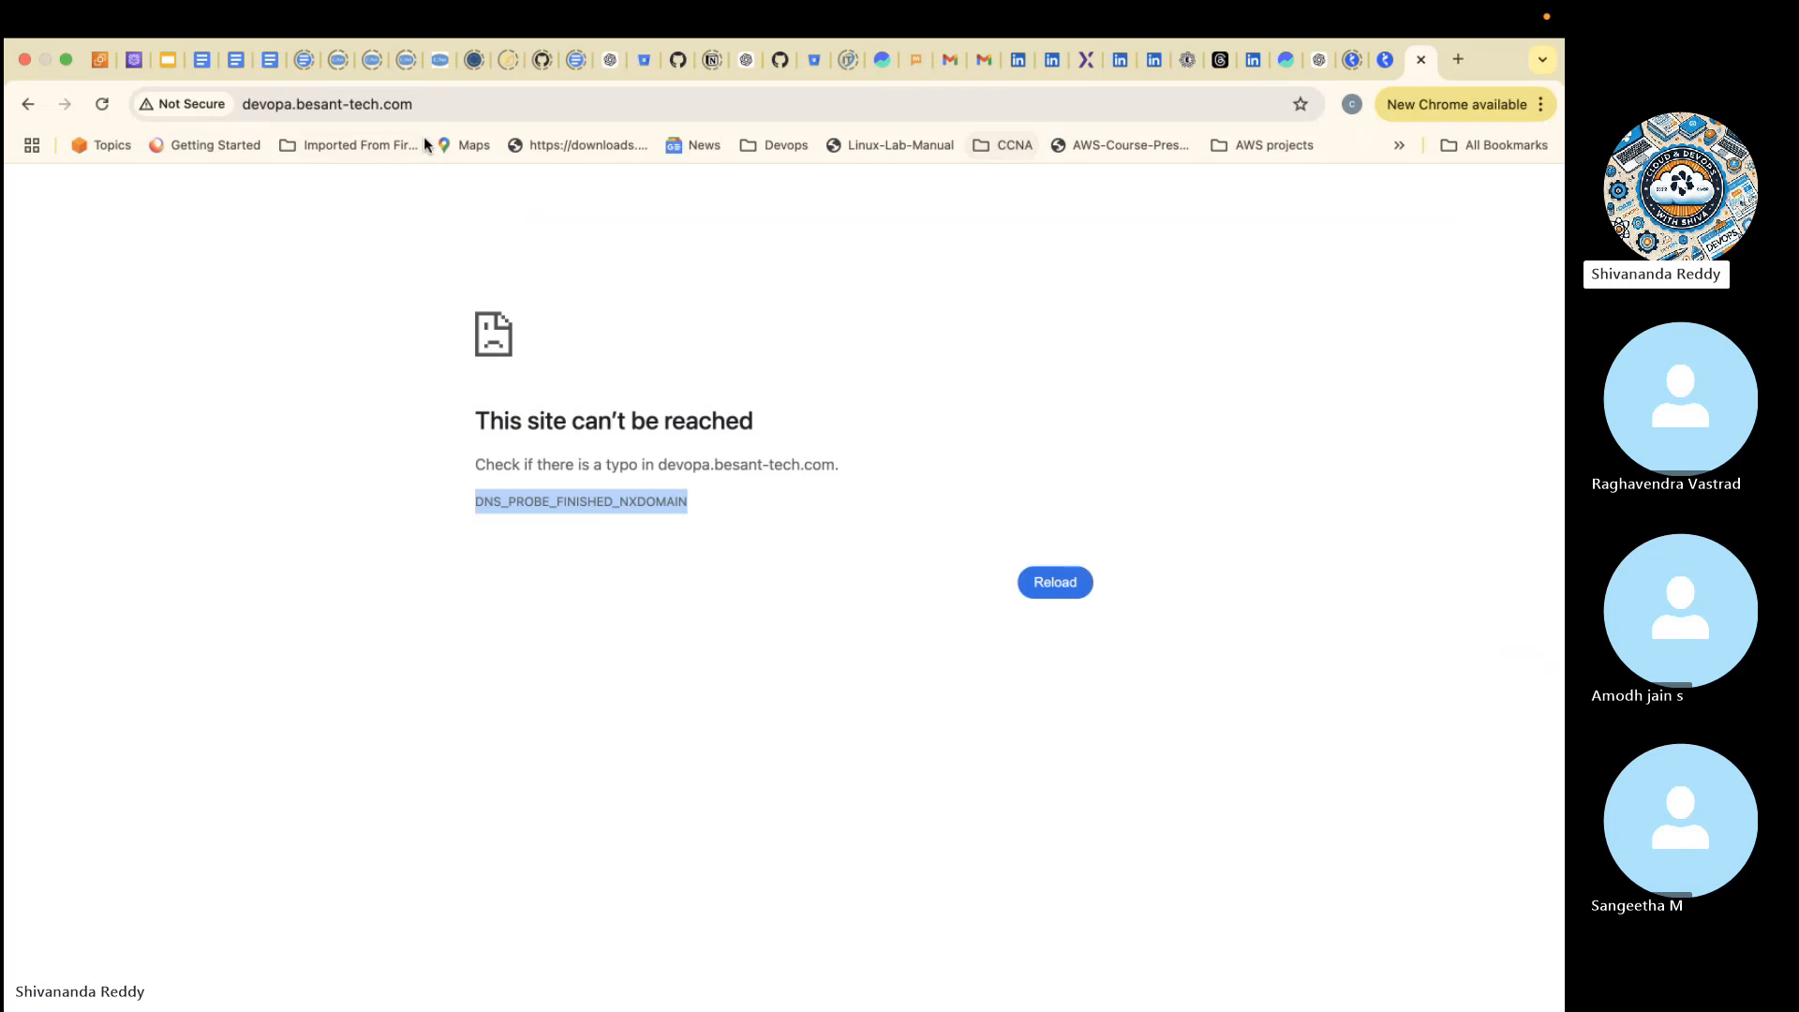
double_click(372, 97)
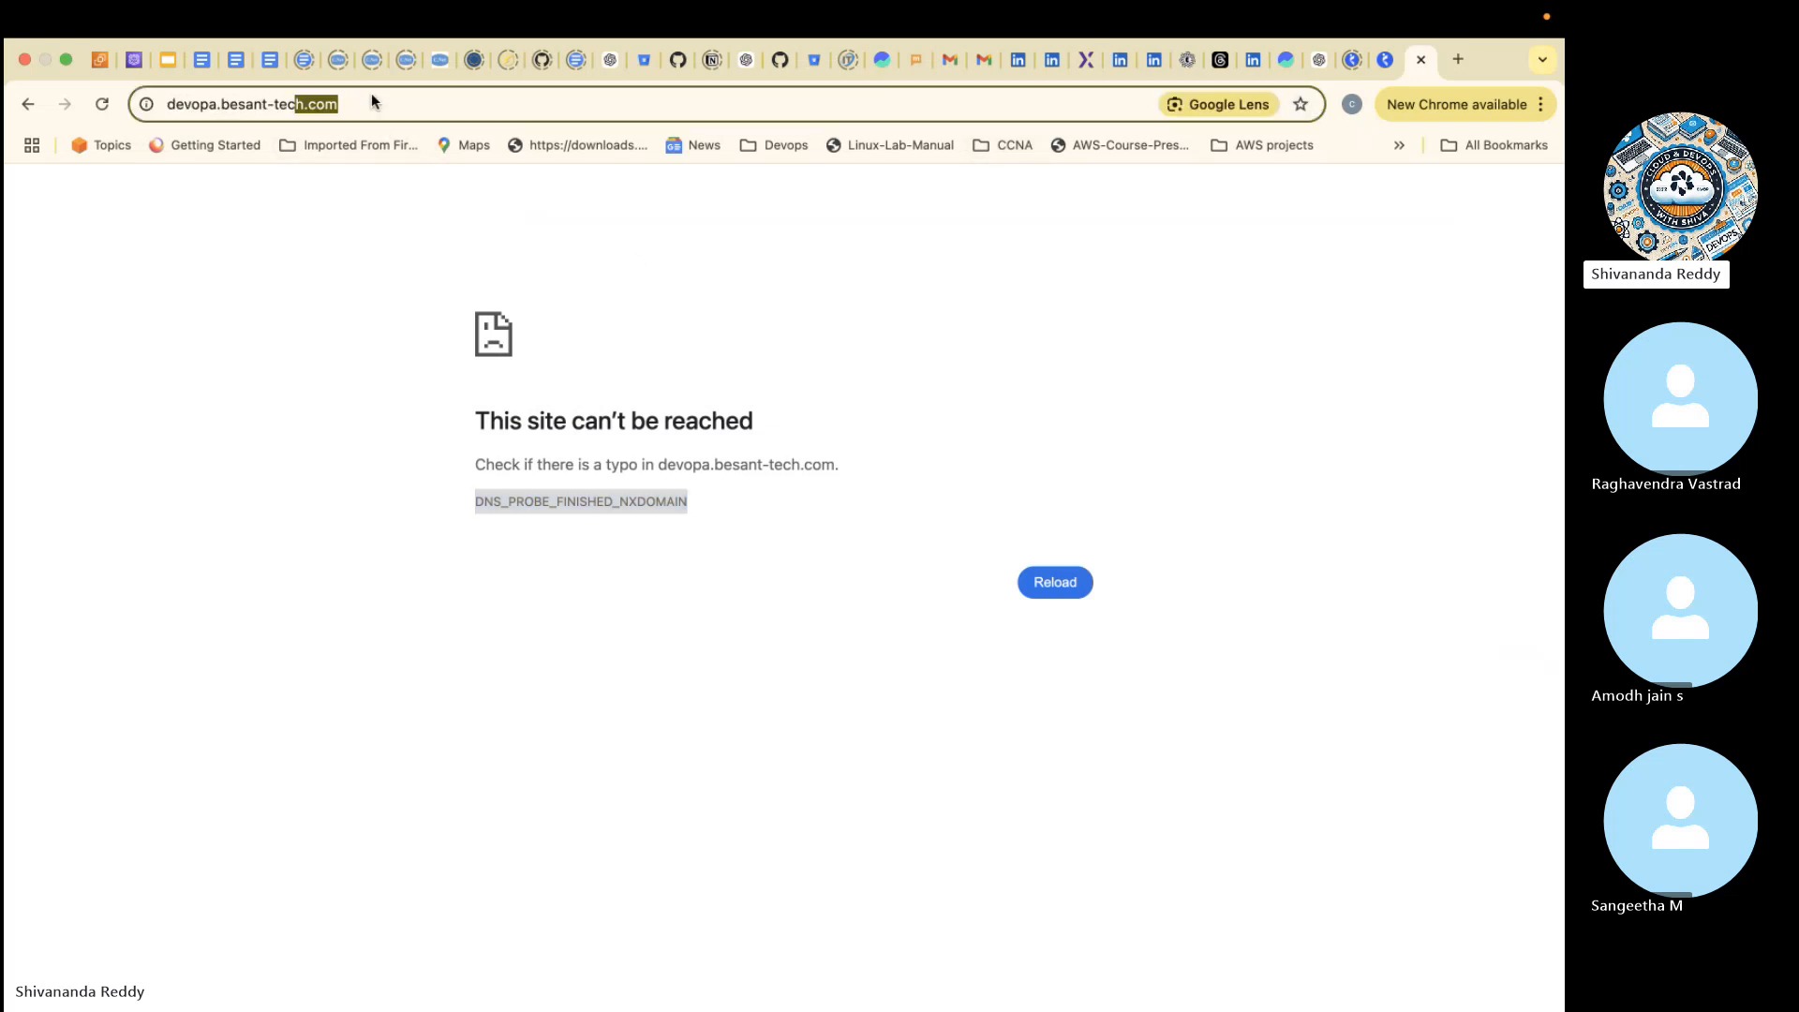
click(98, 62)
double_click(1160, 695)
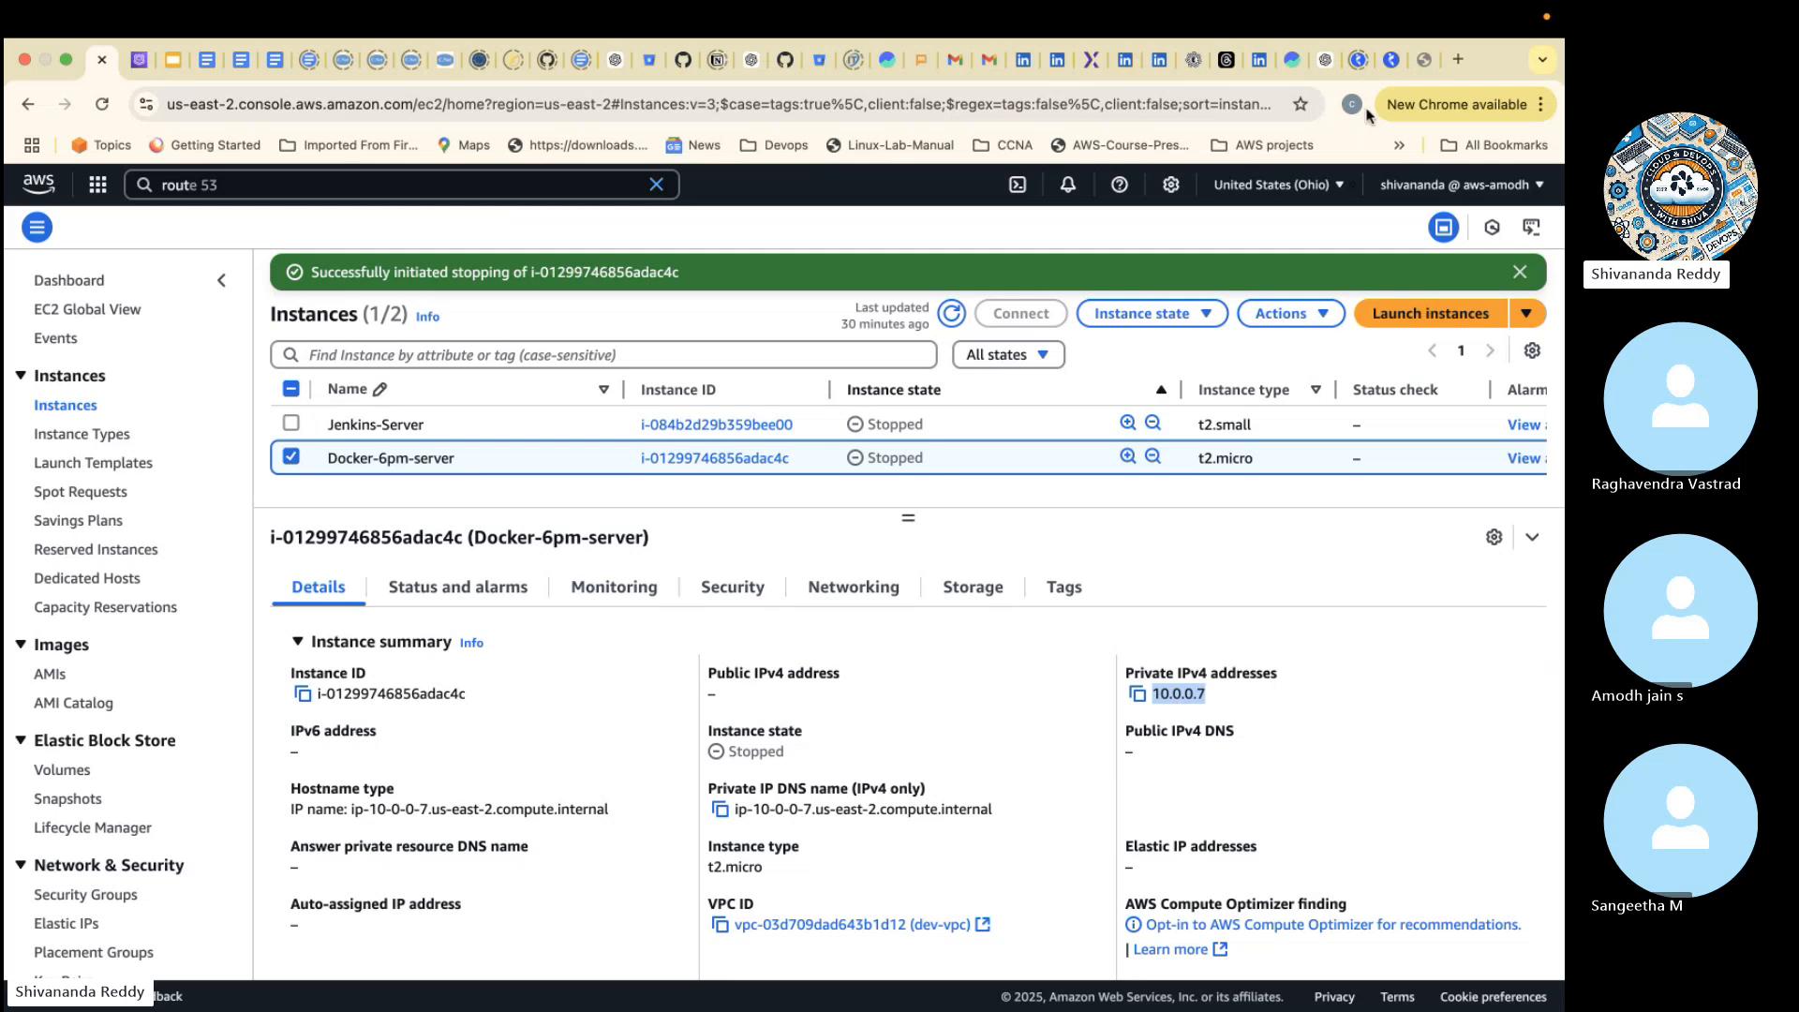
click(1427, 69)
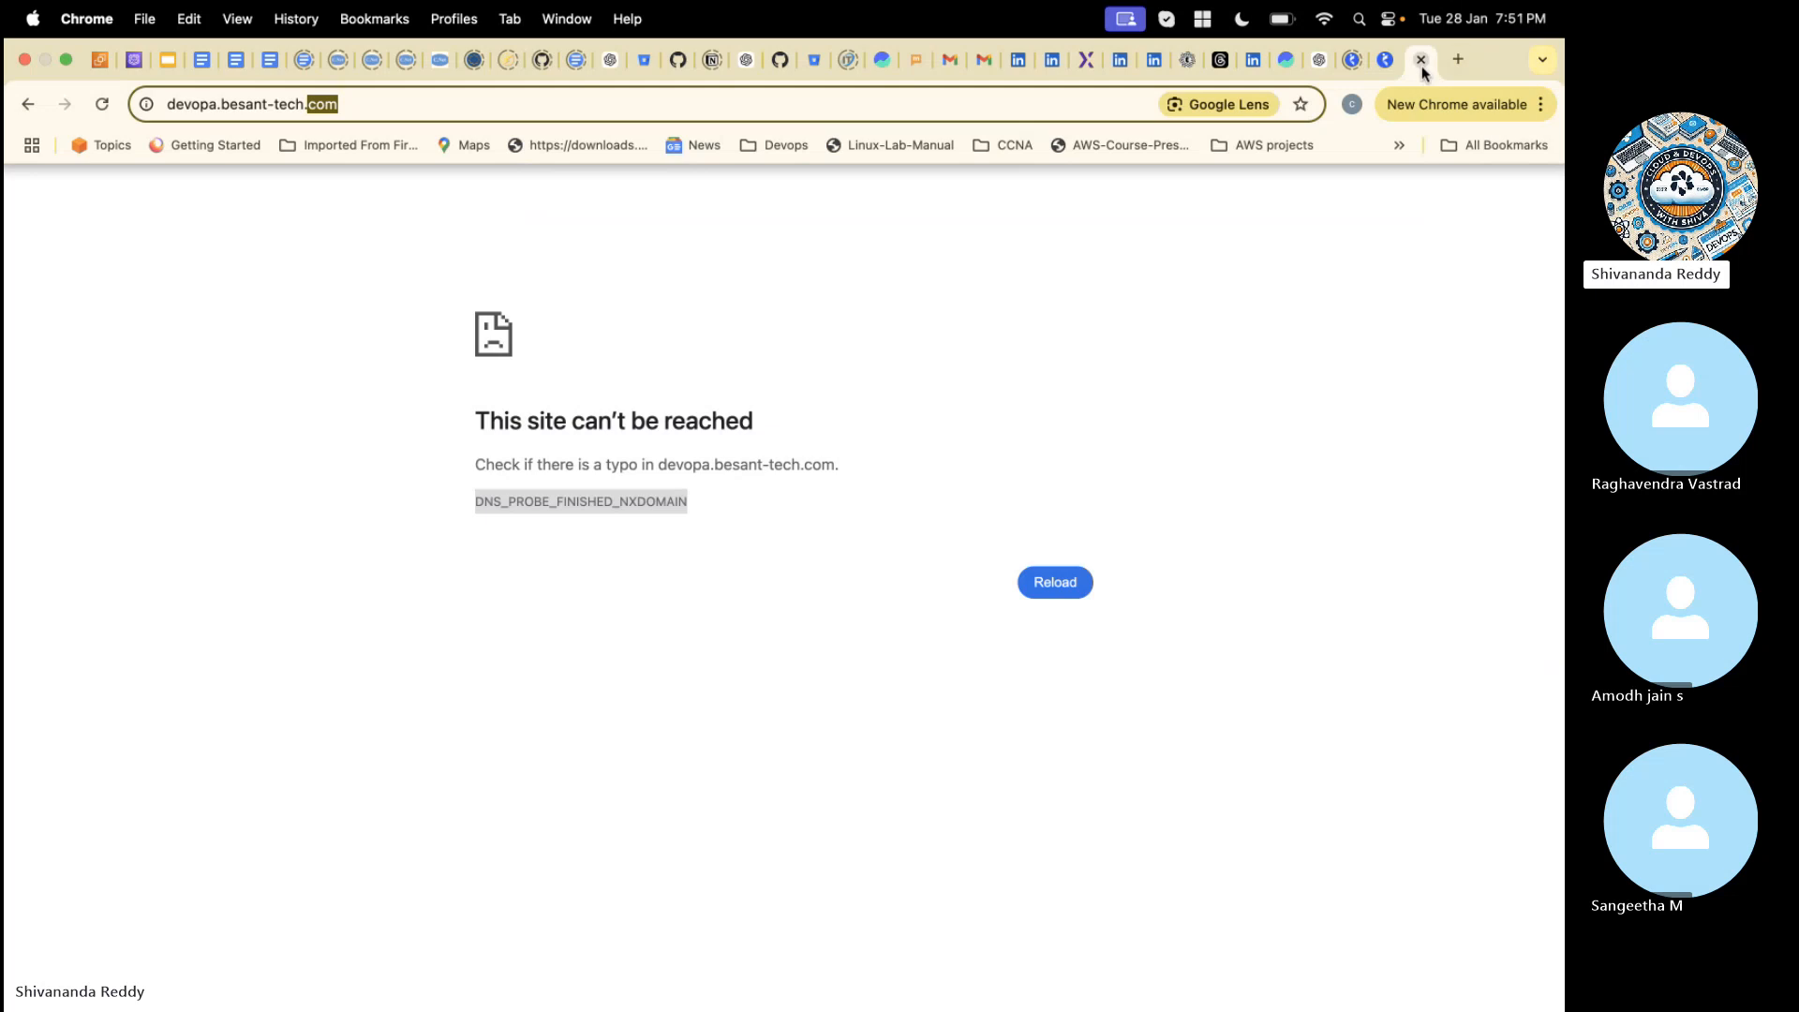
click(1420, 62)
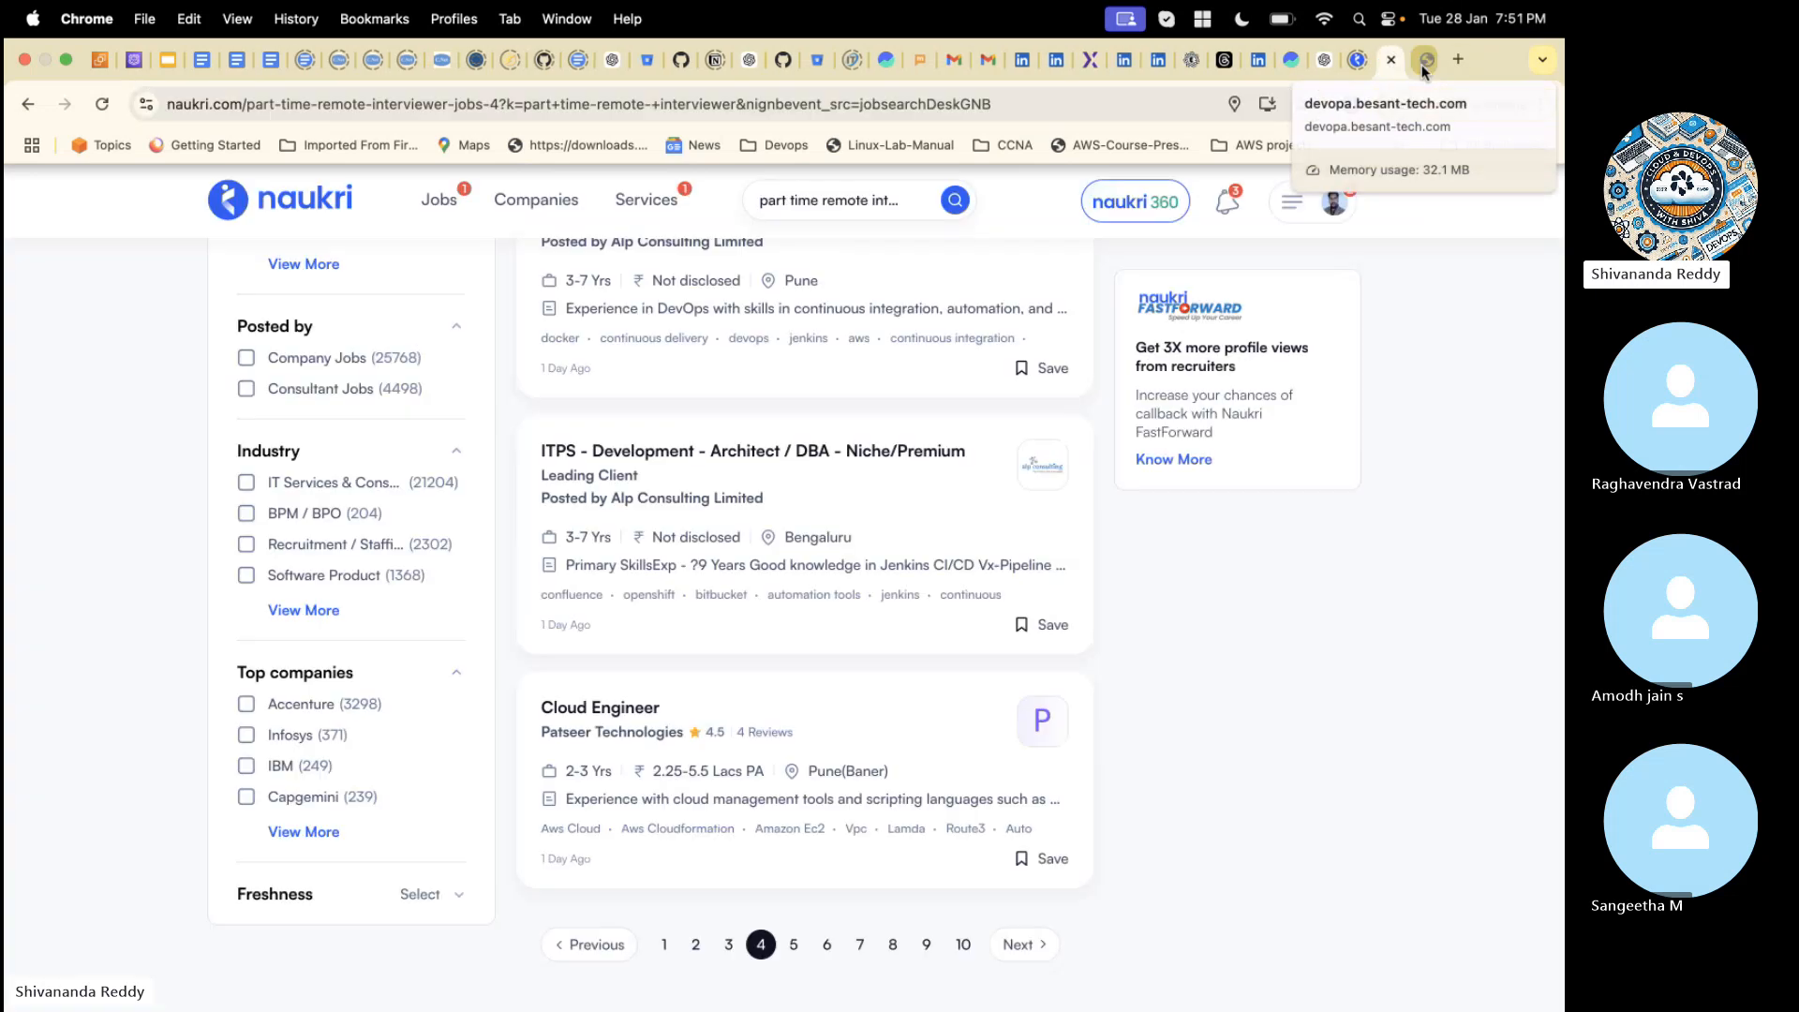
- Return to the besant-tech.com hosted zone in Route 53 and delete the devopa.besant-tech.com A record
click(101, 62)
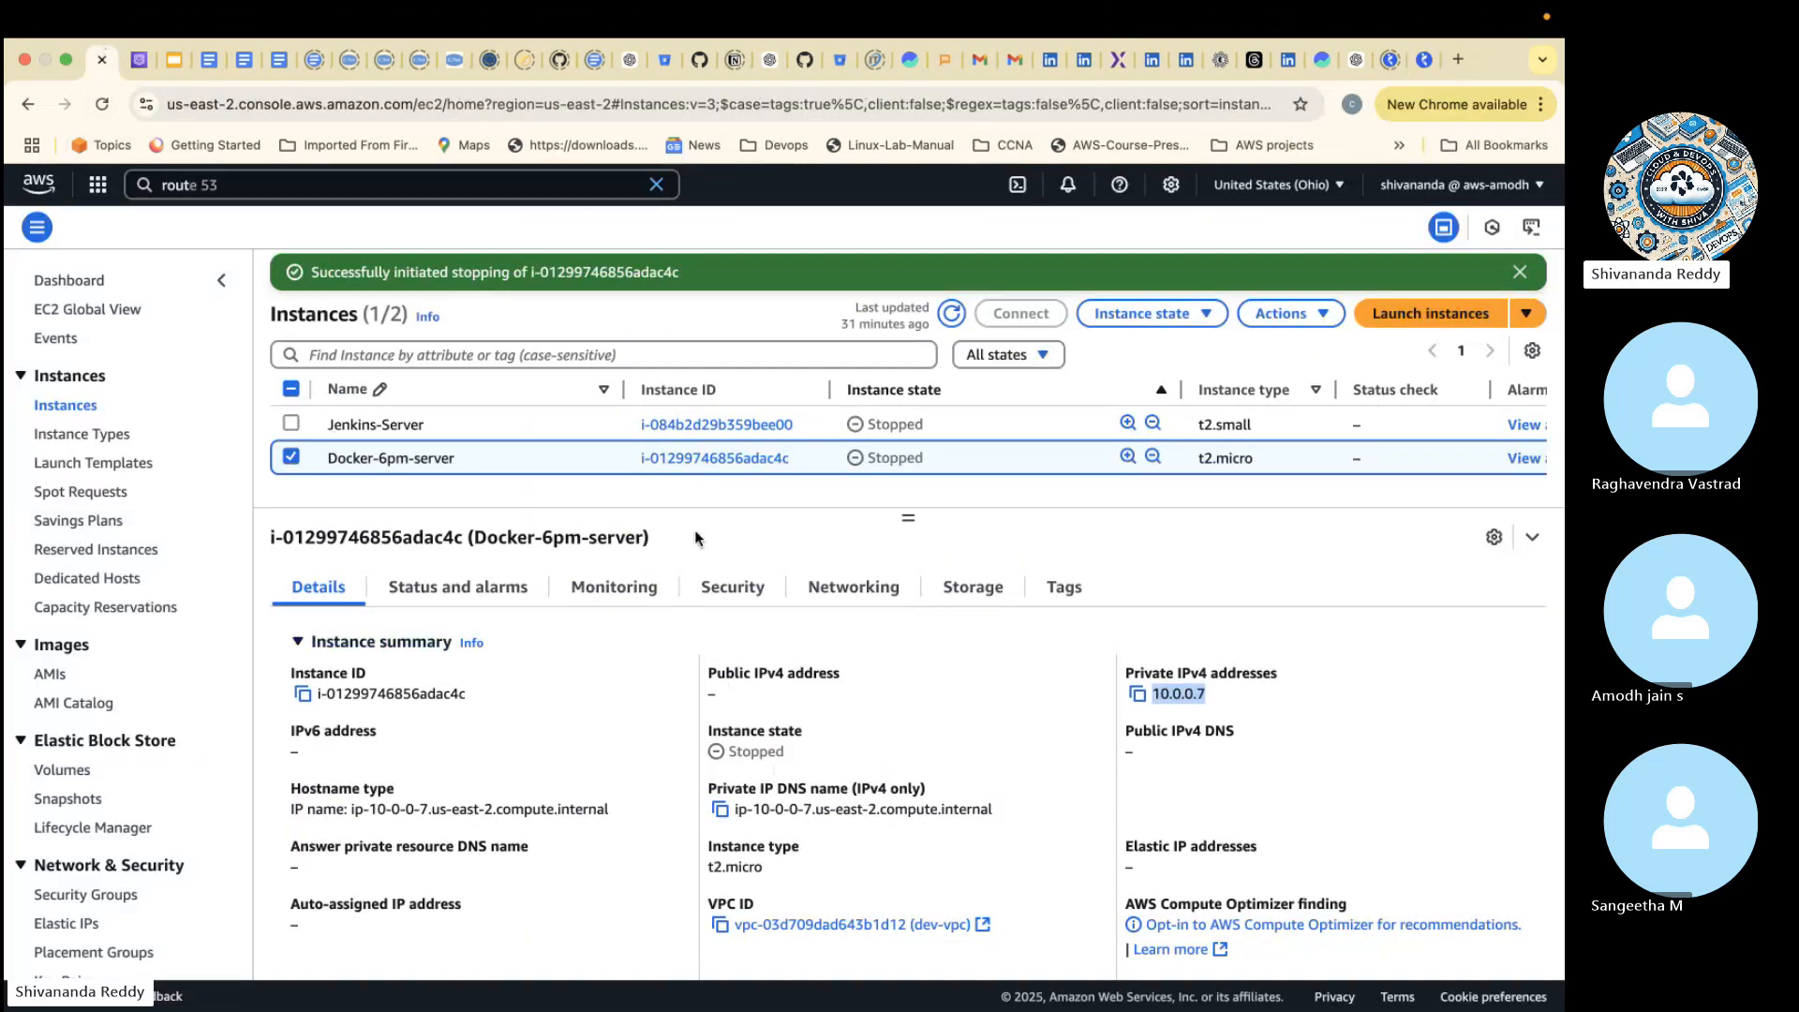
click(131, 60)
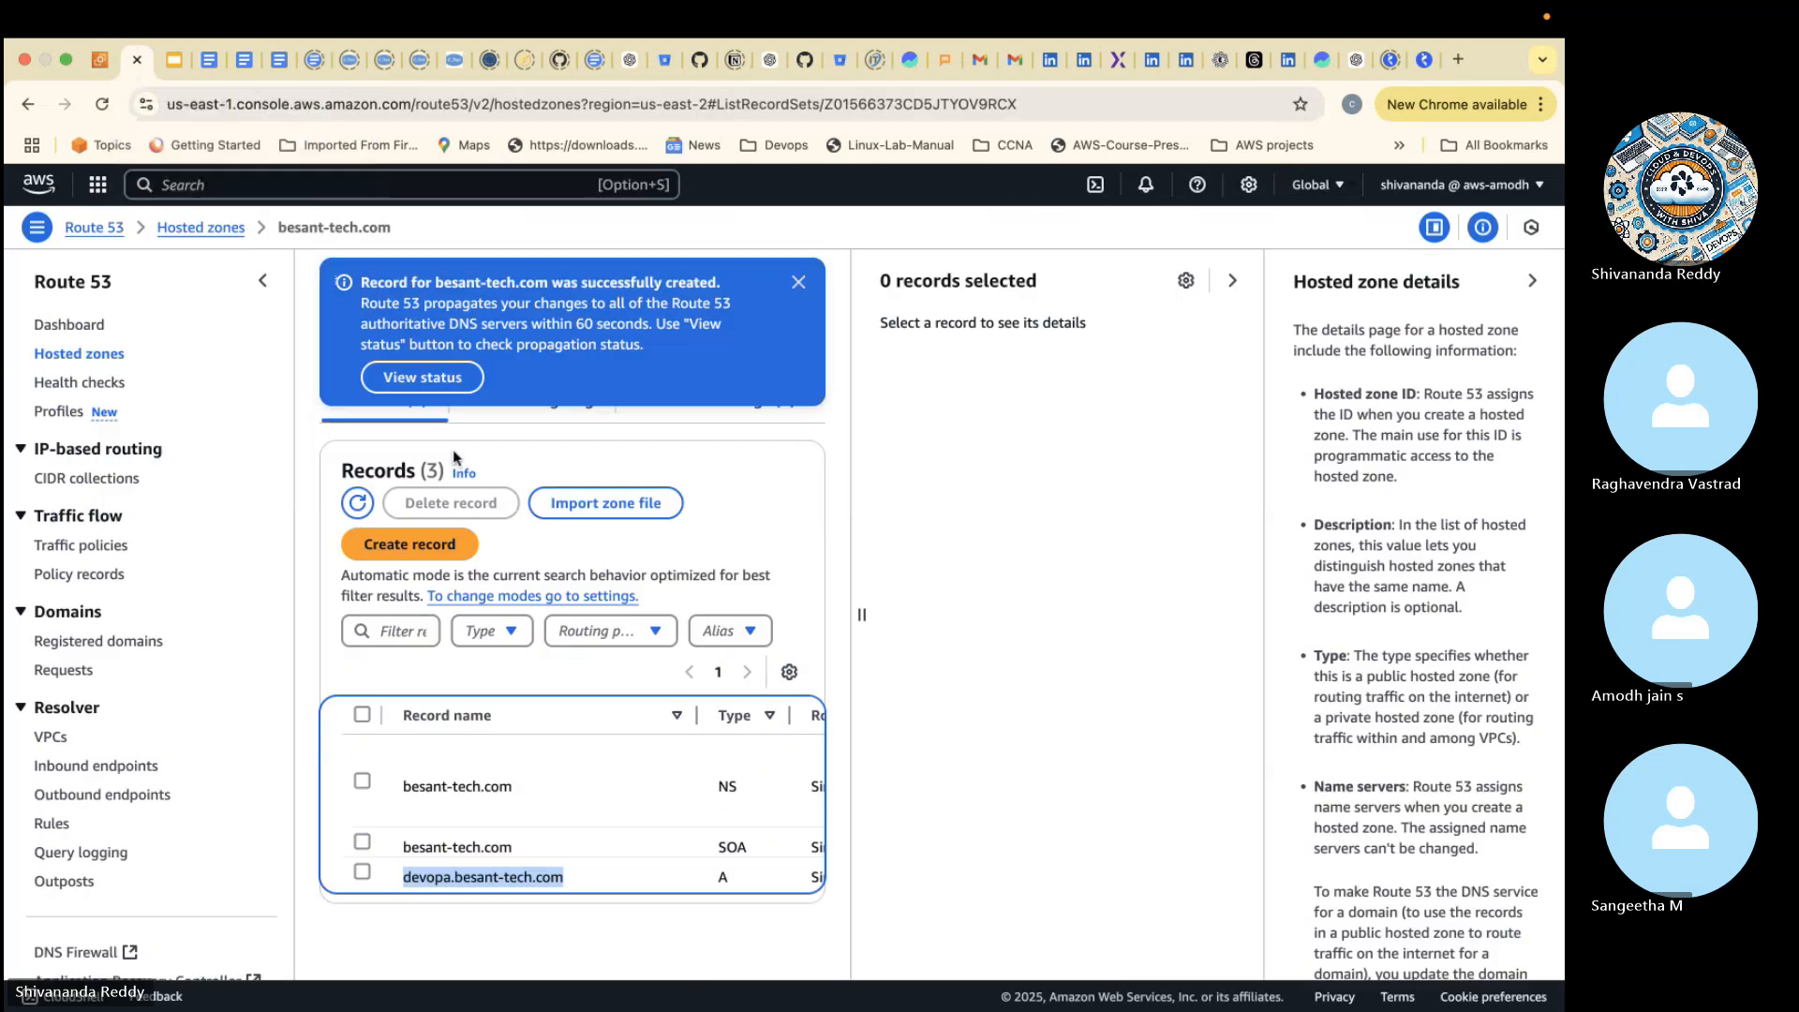
click(361, 873)
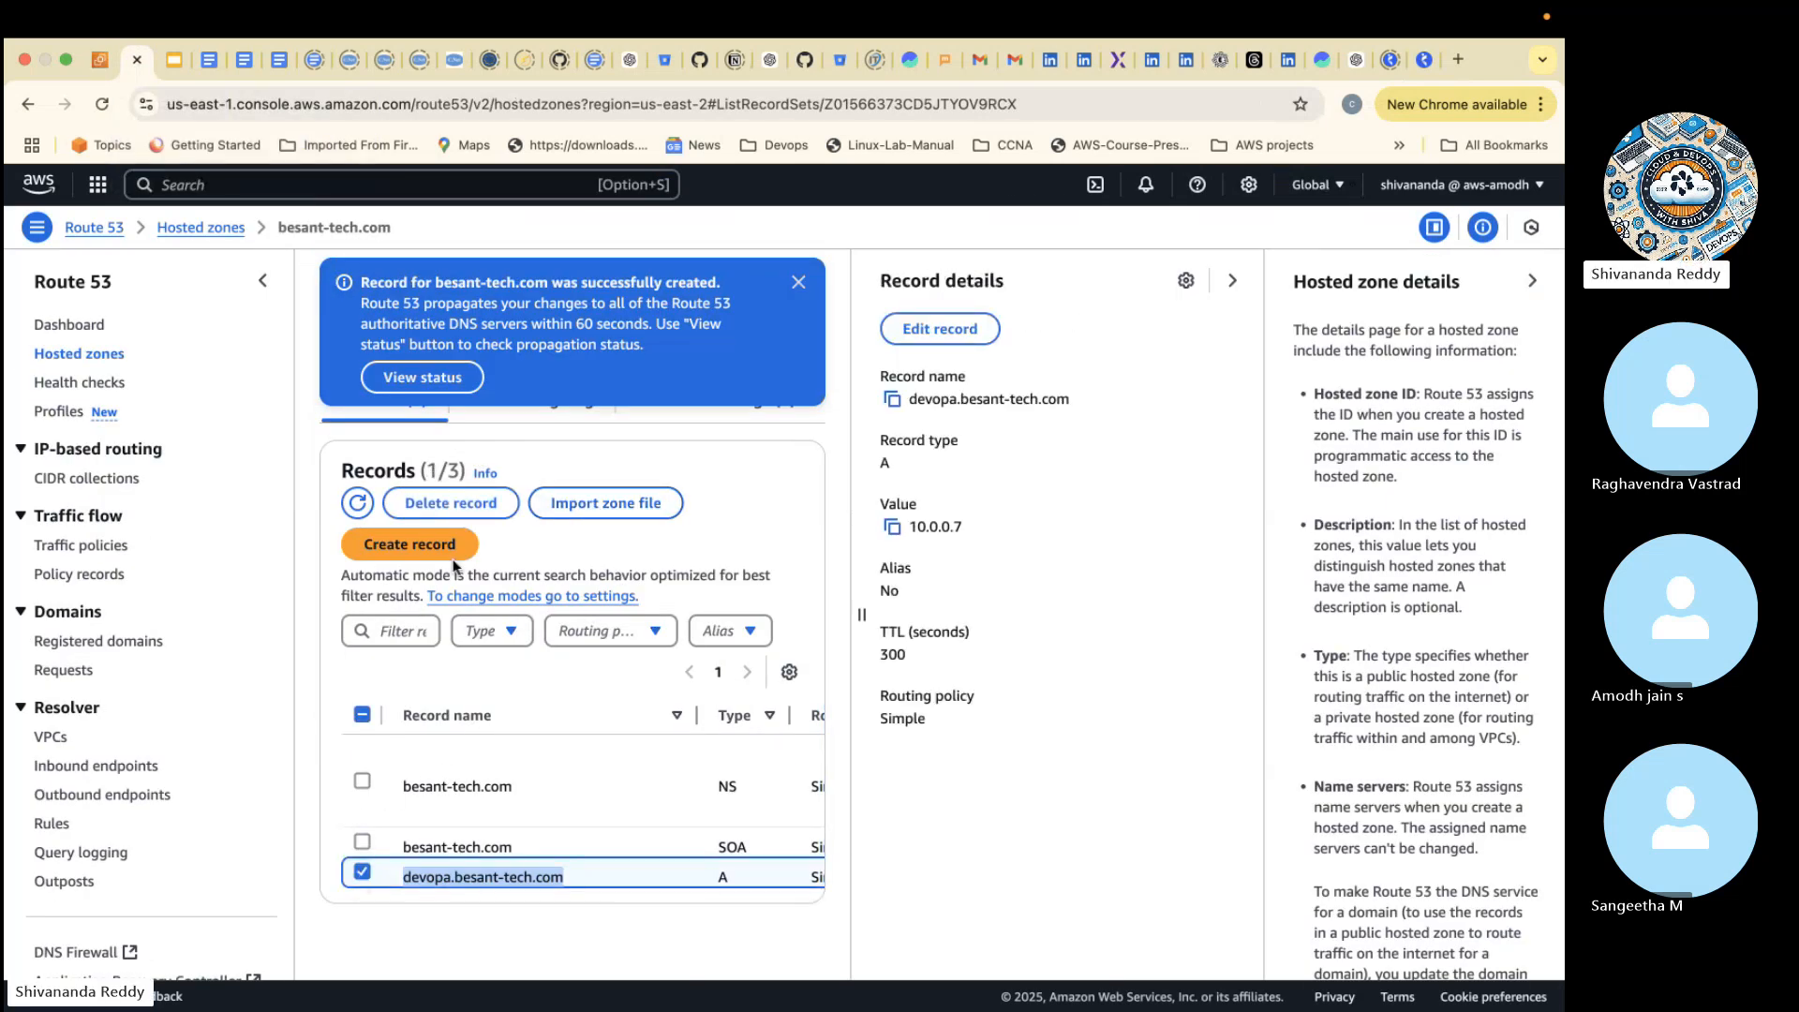
click(451, 503)
click(1031, 760)
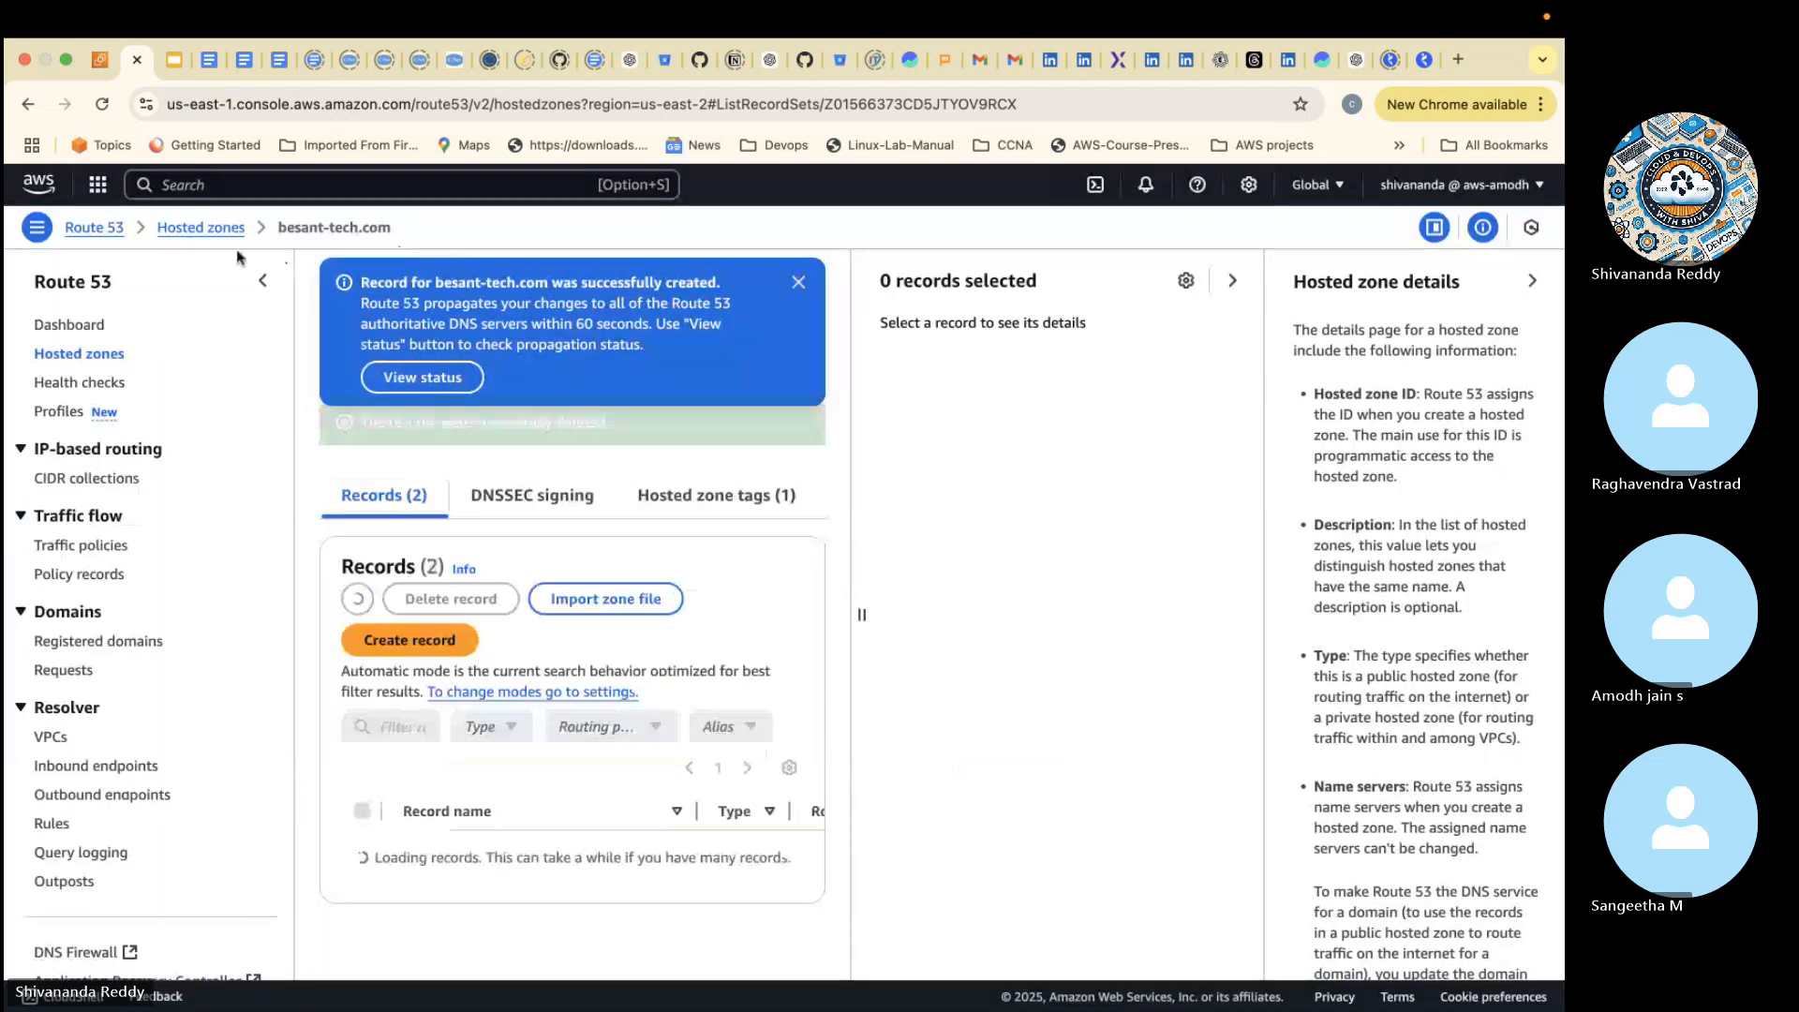
- Delete the besant-tech.com hosted zone from the hosted zones list, entering "delete" as the confirmation
click(197, 227)
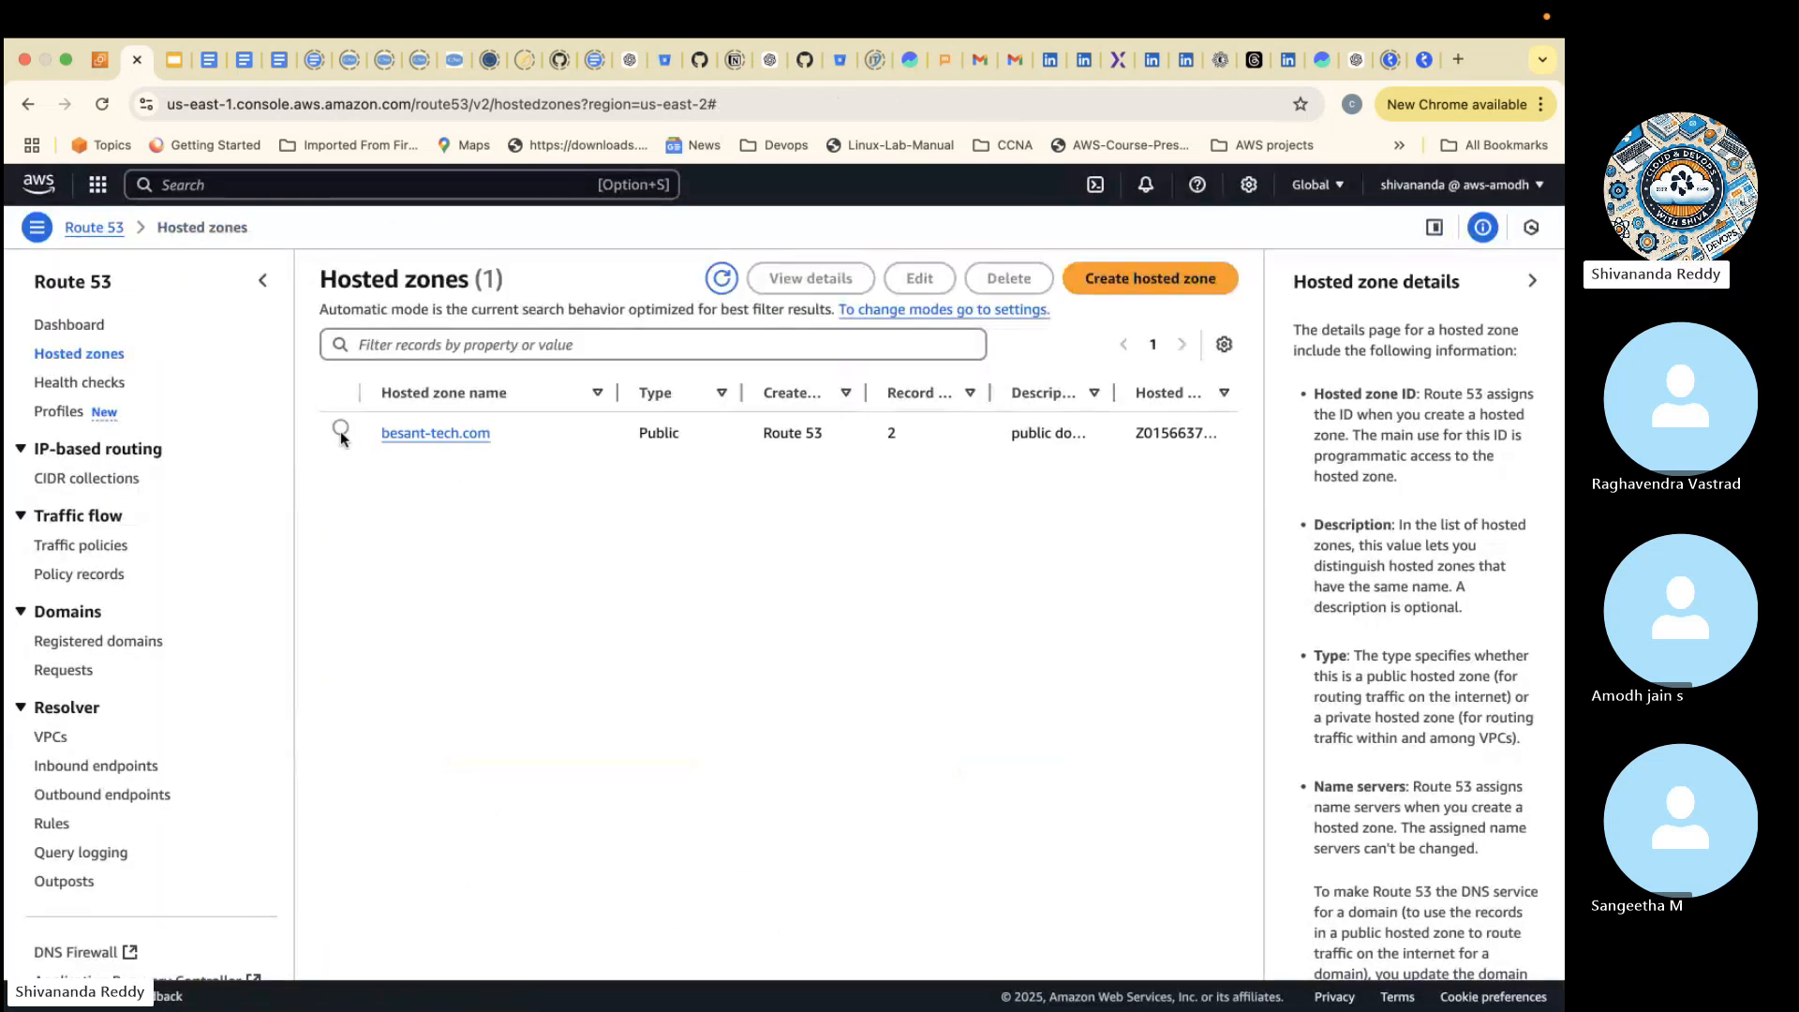
click(340, 430)
click(611, 323)
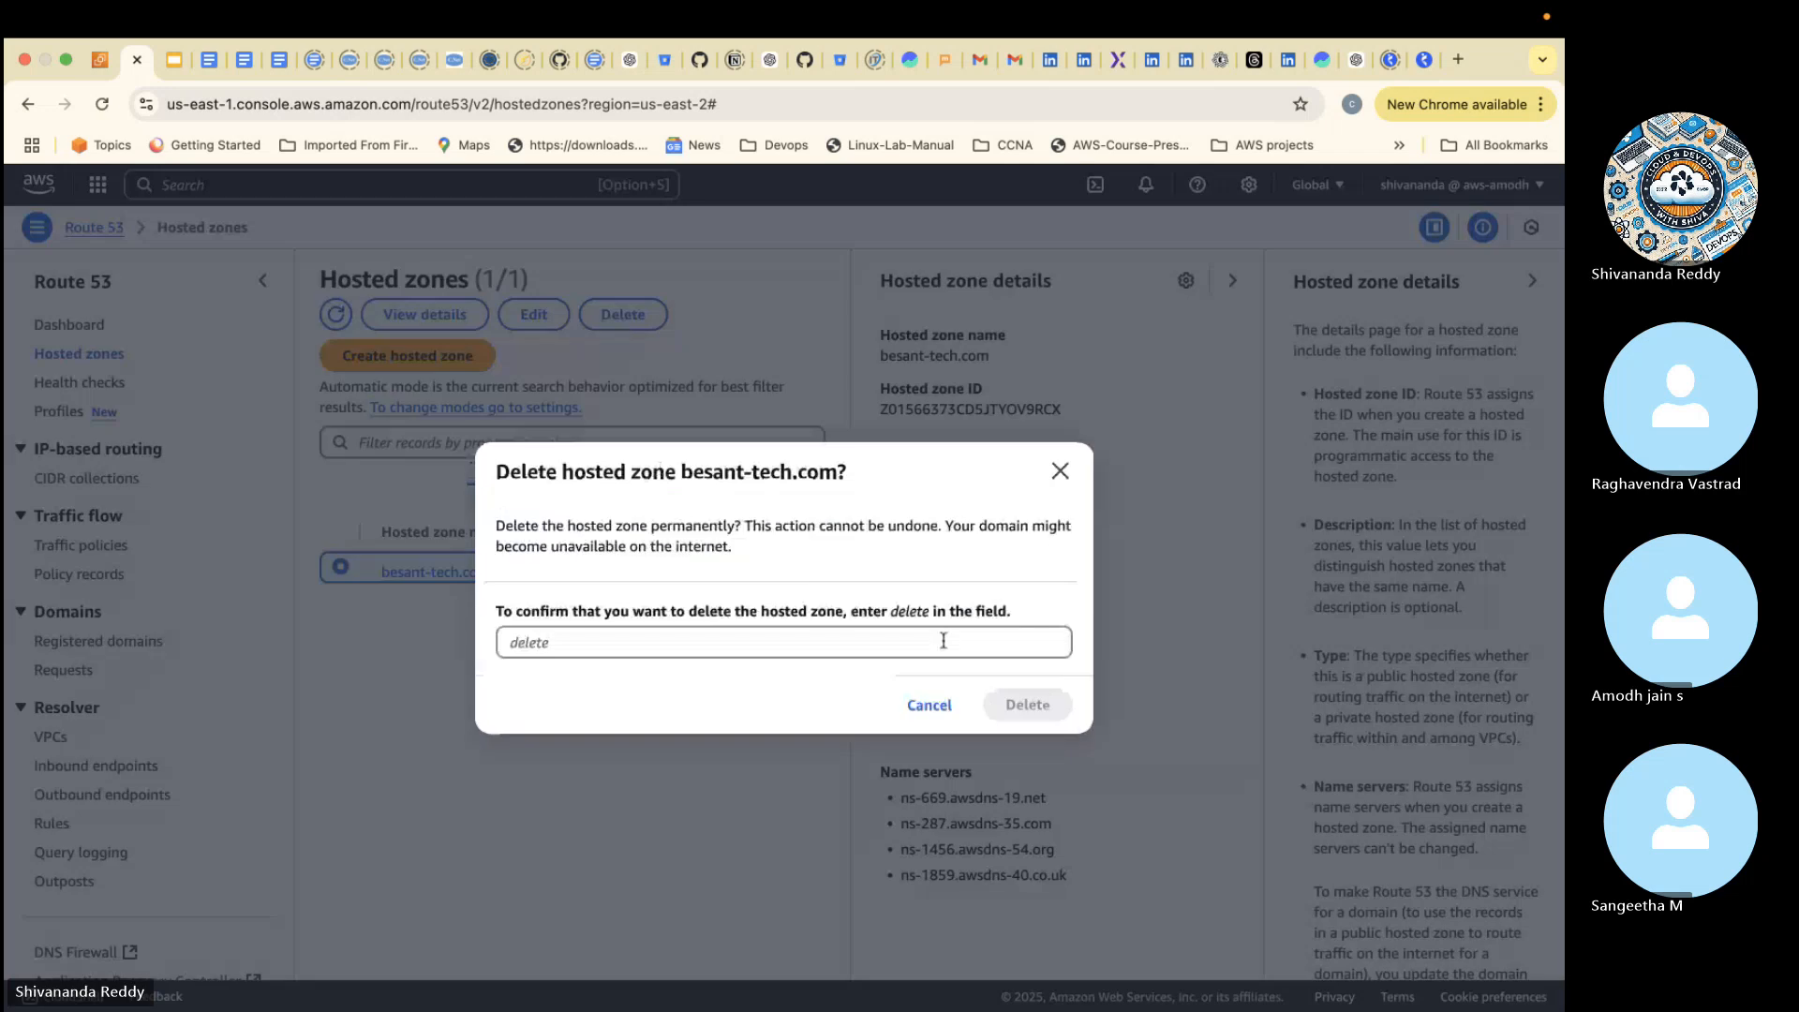
click(898, 641)
text(delete)
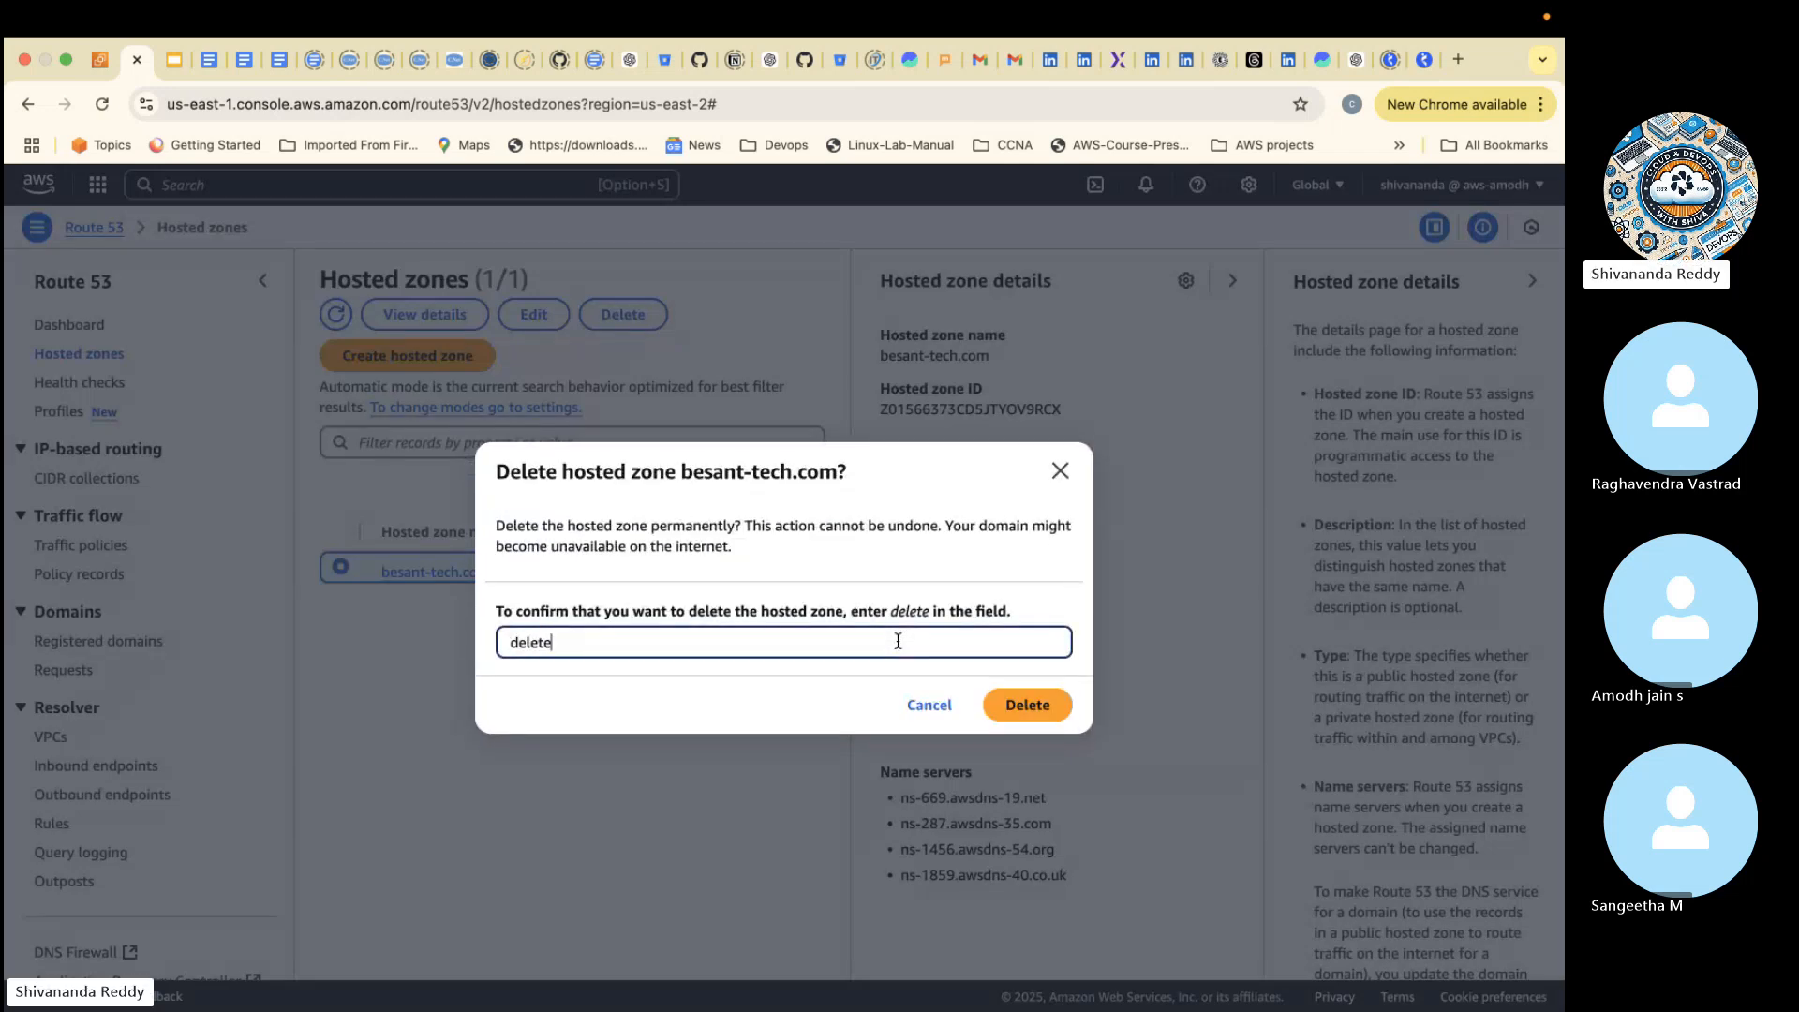
click(1072, 705)
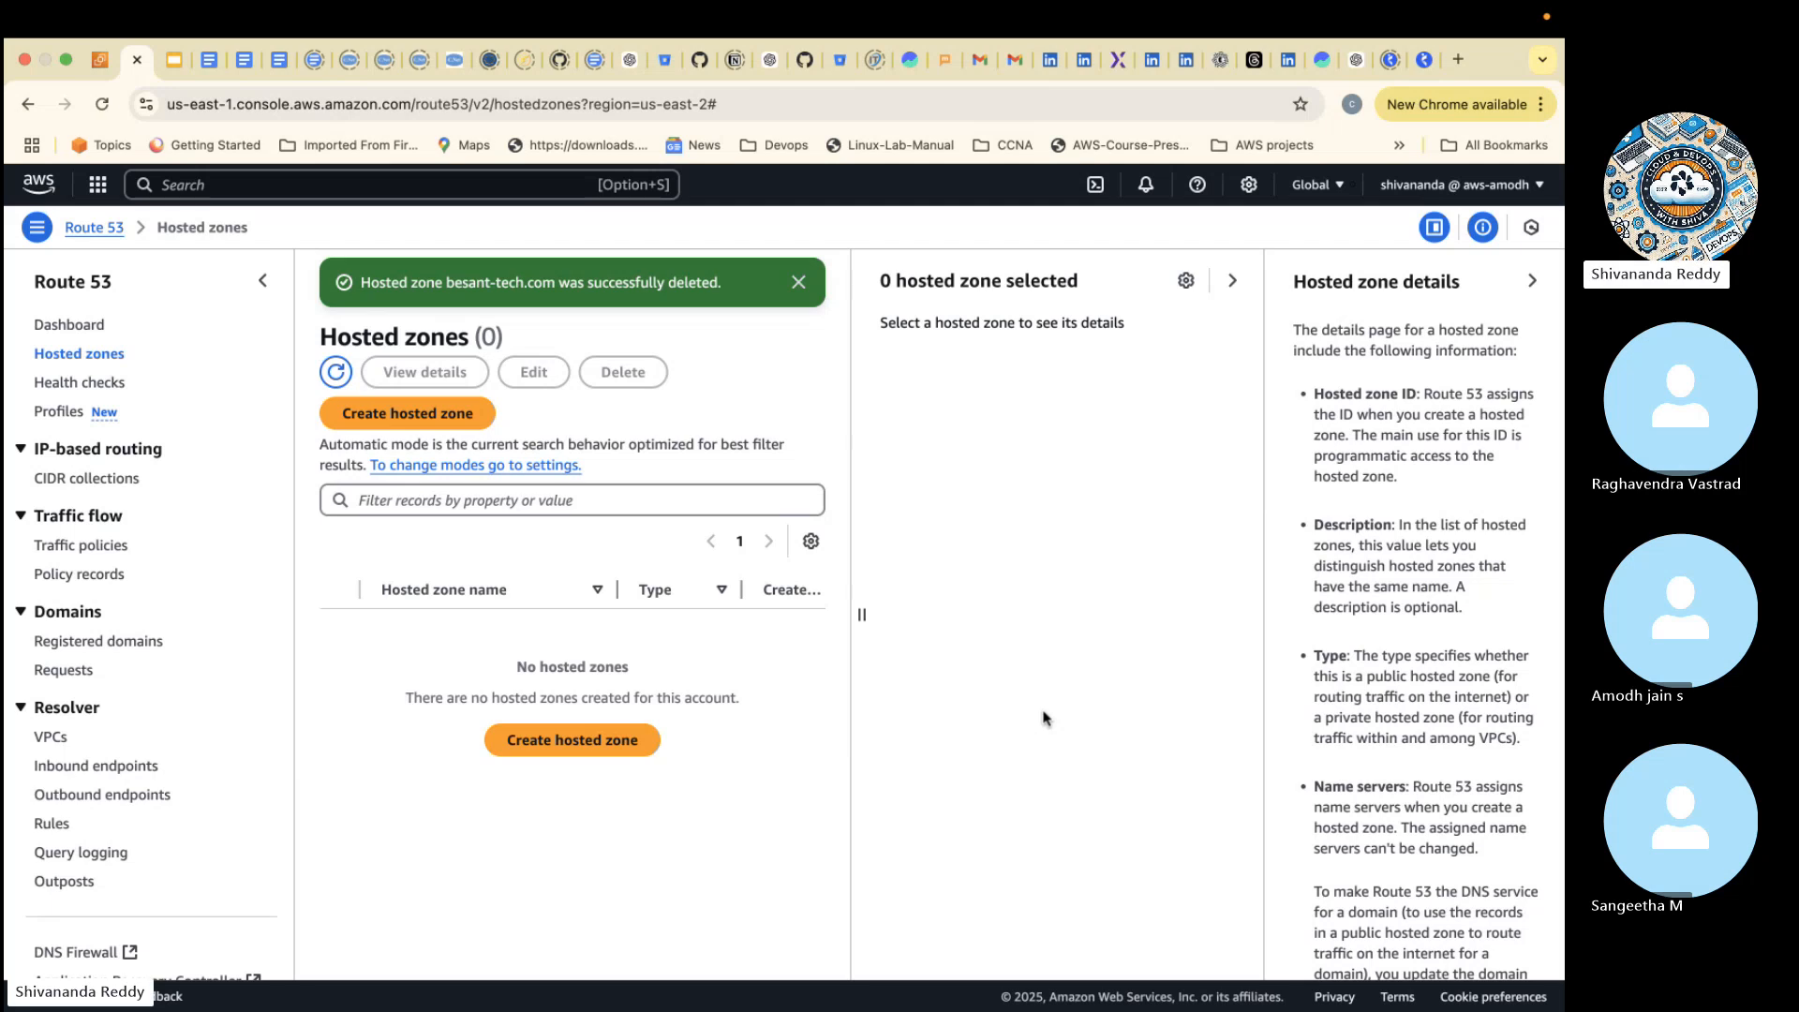
- Go back to the AWS Console Home and switch to the Skype meeting window
click(46, 190)
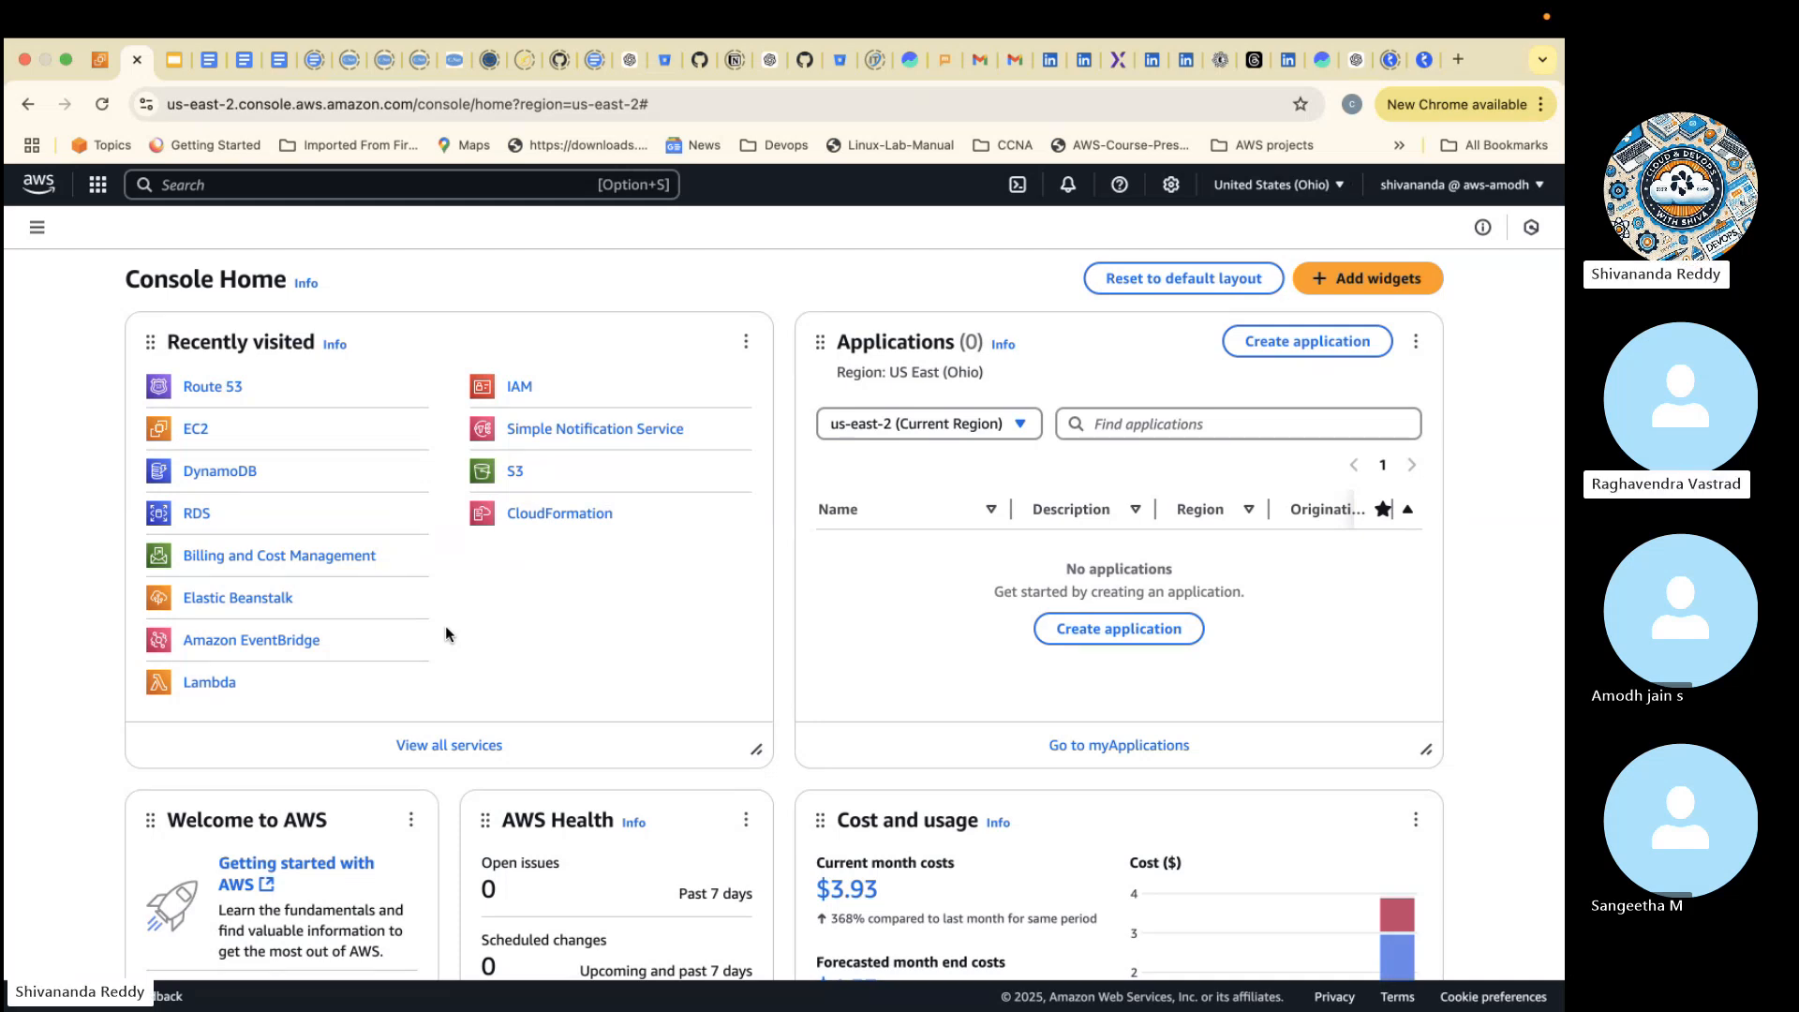
key(ctrl+Left)
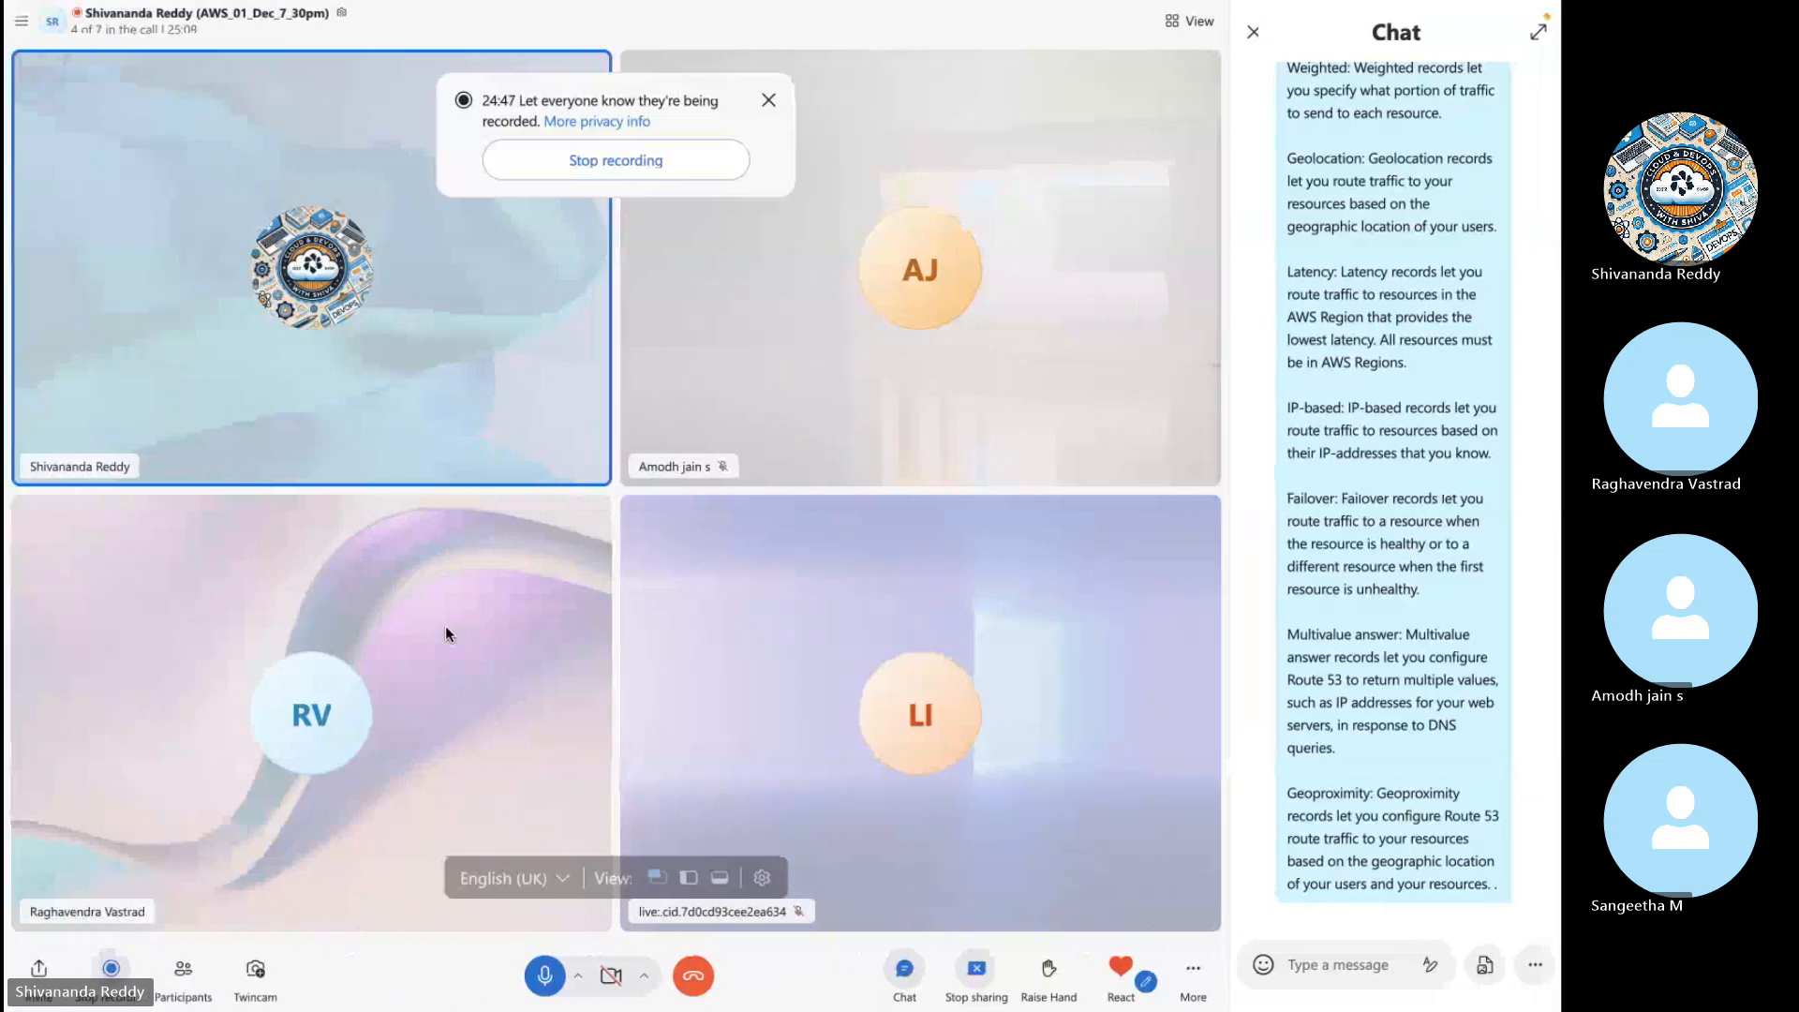